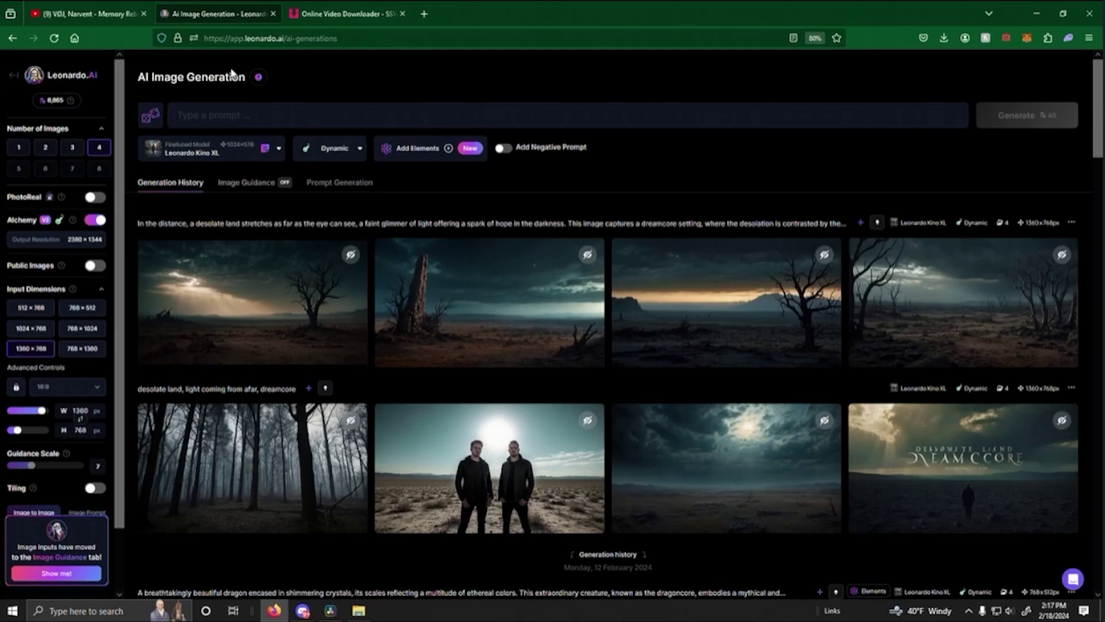
# Step: Review the Memory Reboot music video on YouTube and its download options on the online video downloader site
pyautogui.click(87, 13)
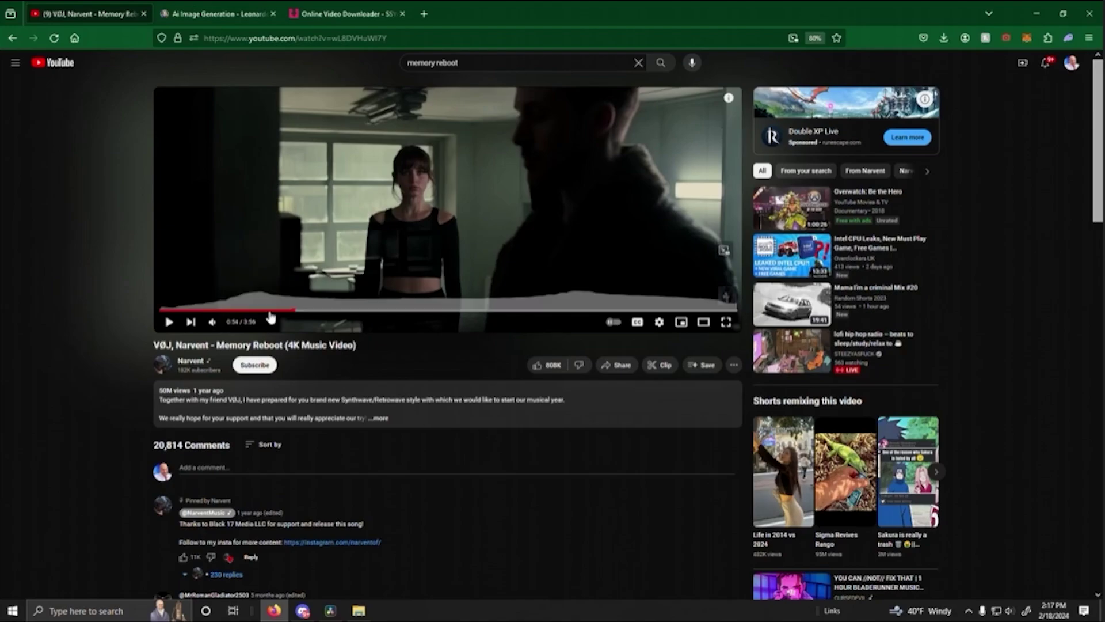
pyautogui.click(284, 310)
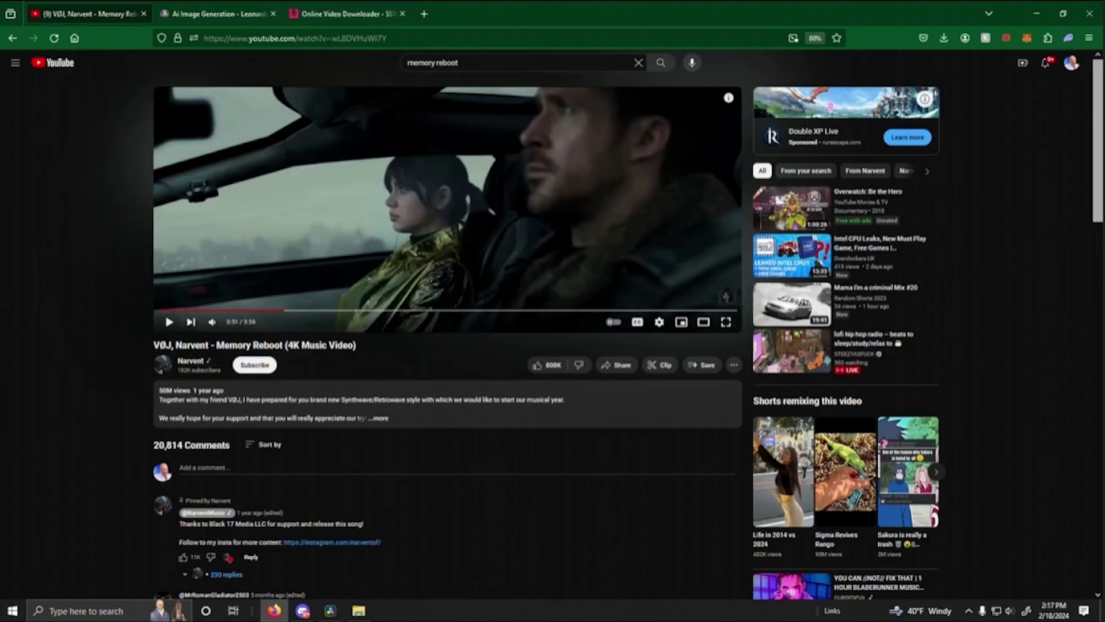
pyautogui.click(334, 8)
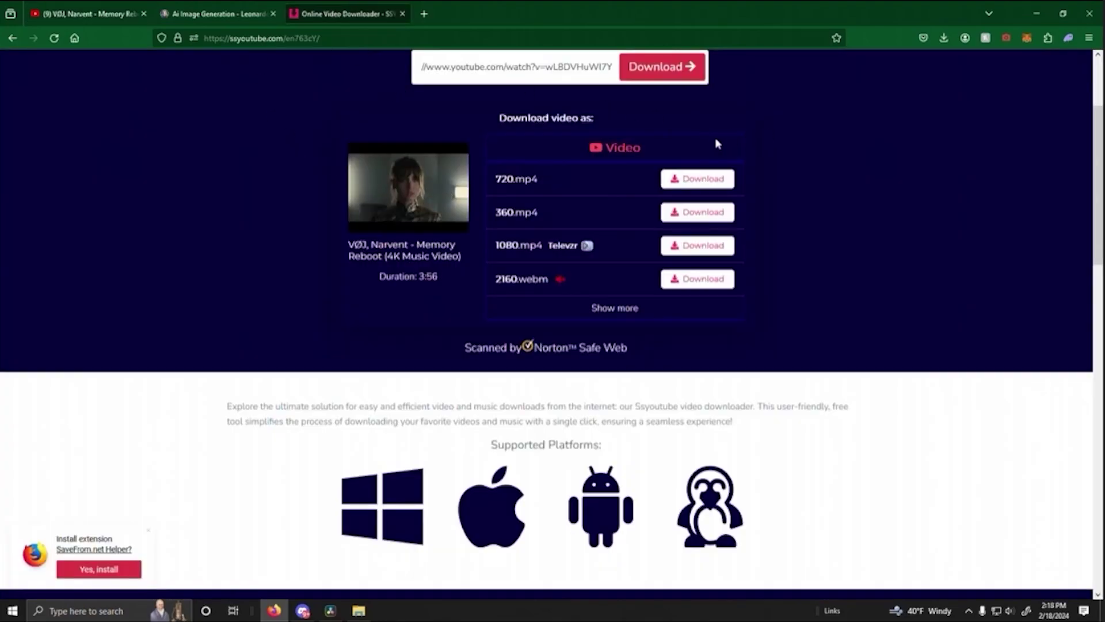
pyautogui.click(207, 12)
pyautogui.hotkey('ctrl', 'shift', 'Tab')
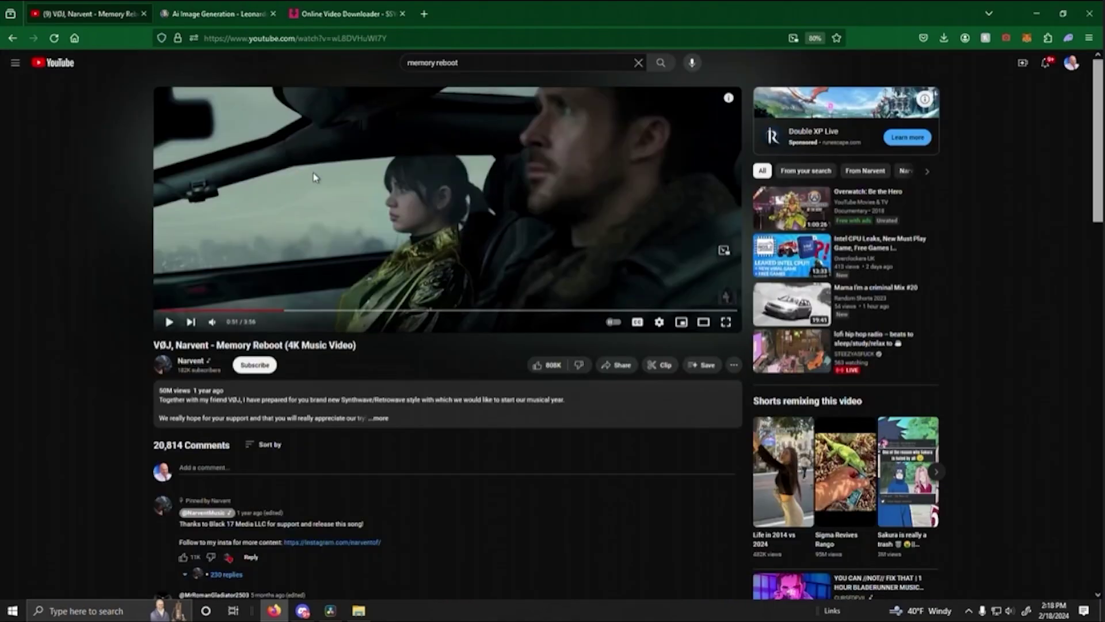
# Step: Switch to DaVinci Resolve and locate the downloaded Memory Reboot MP4 in the Downloads folder, returning to the project
pyautogui.click(331, 612)
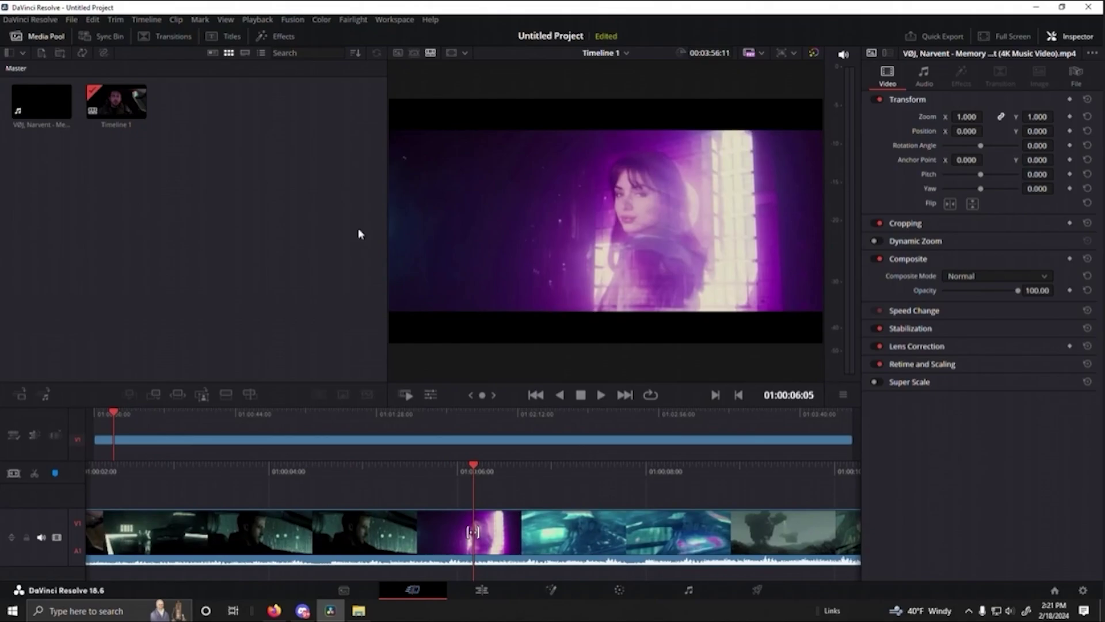
pyautogui.click(358, 611)
pyautogui.click(691, 242)
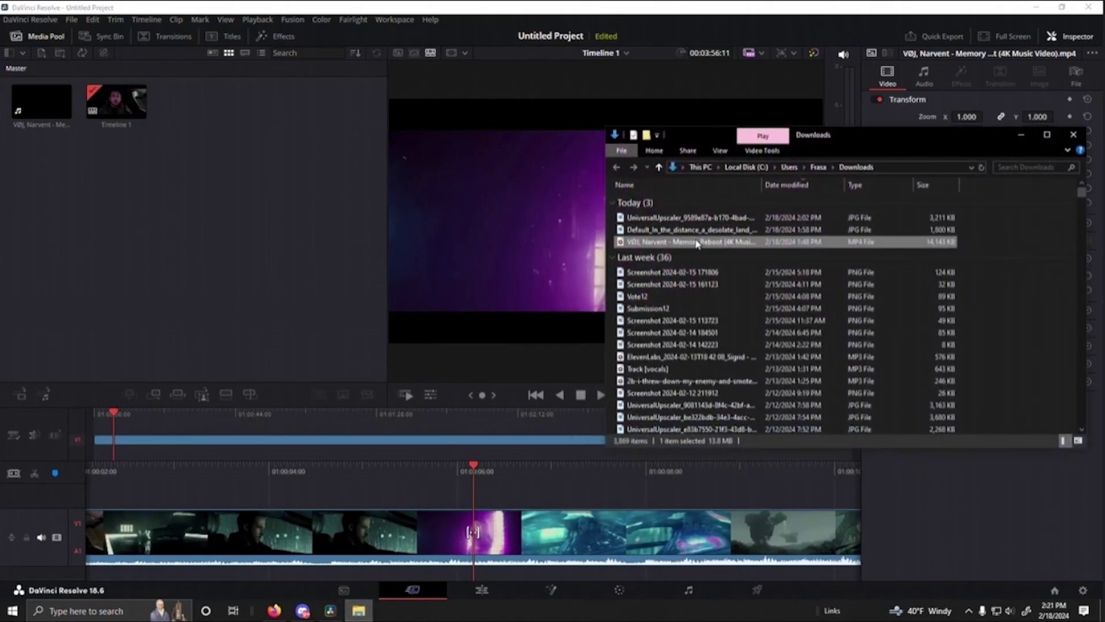
pyautogui.click(247, 153)
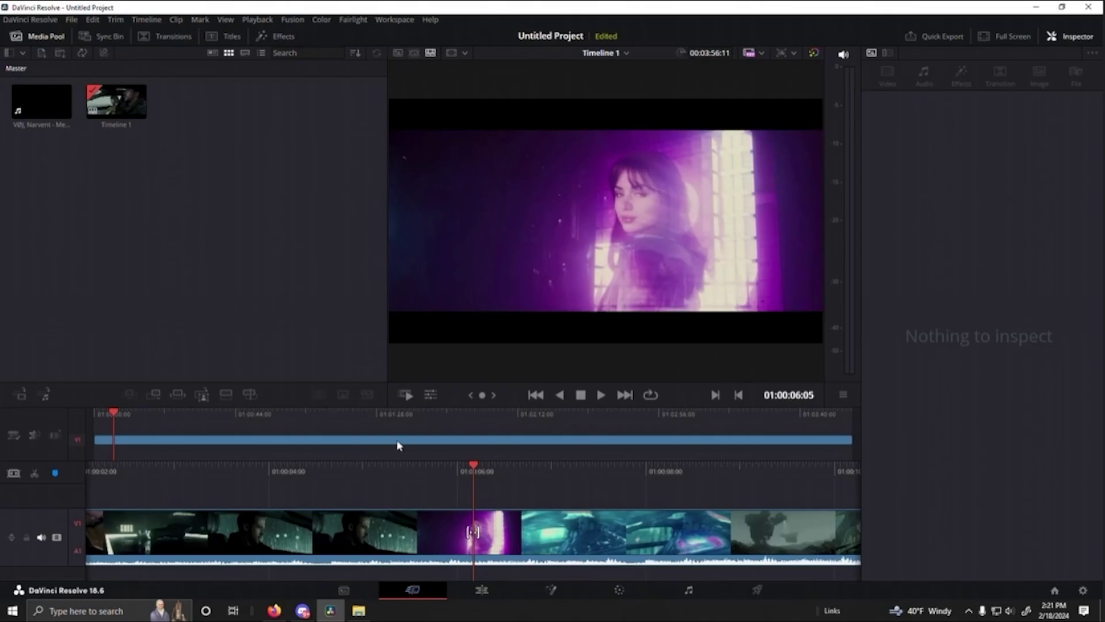
# Step: Rewind the timeline to about 01:00:02:18, switch to the Edit page and play the music video to about 01:00:07:21
pyautogui.moveTo(470, 464); pyautogui.dragTo(748, 466)
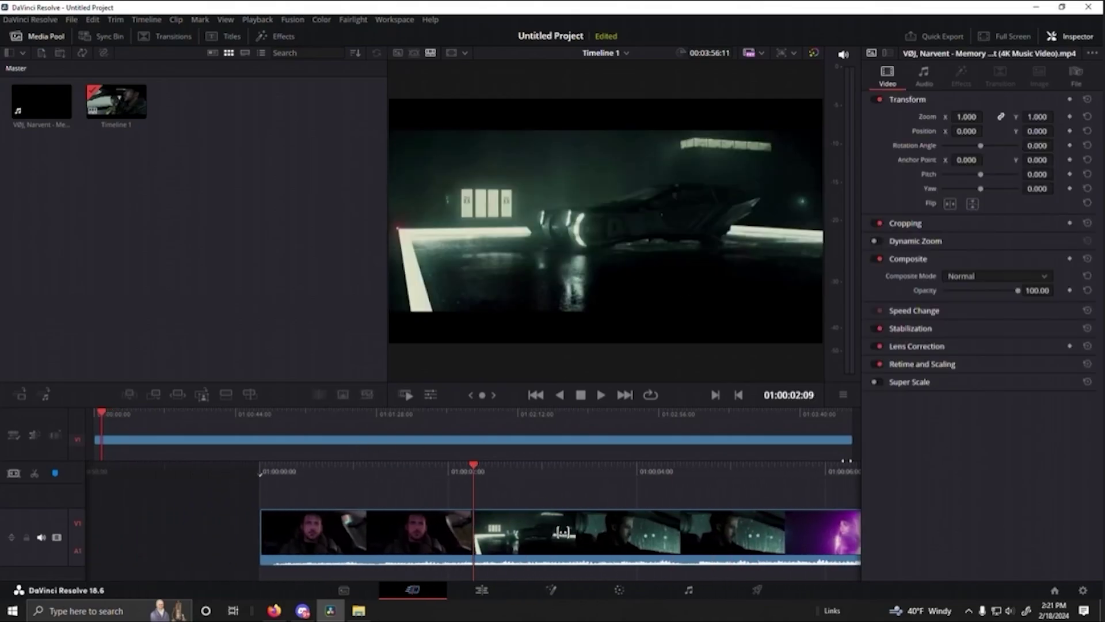
pyautogui.click(481, 590)
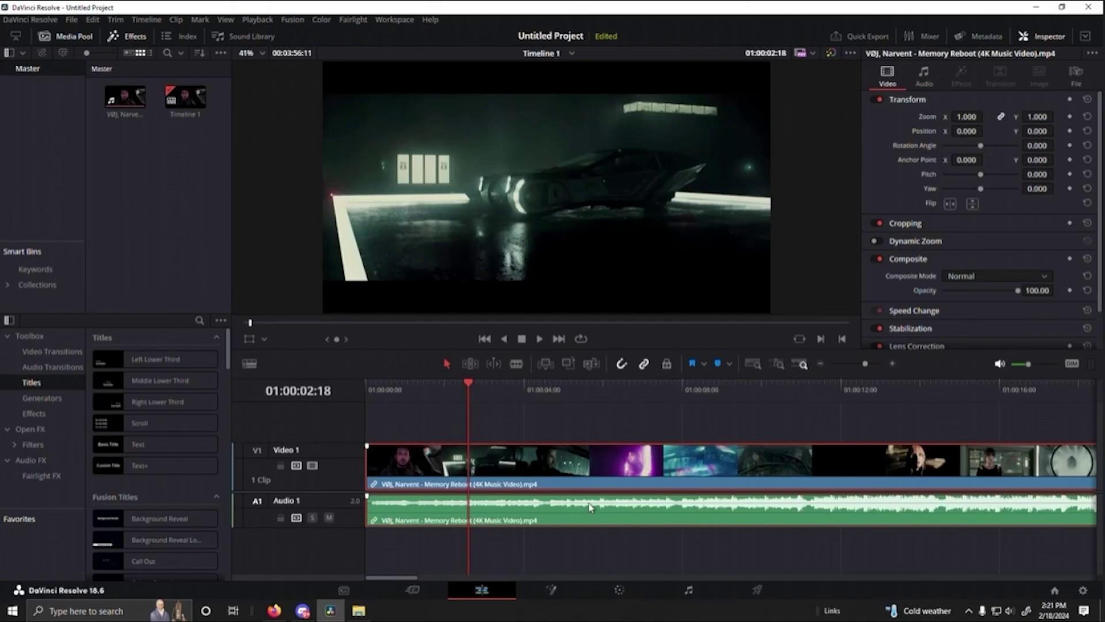
pyautogui.press('space')
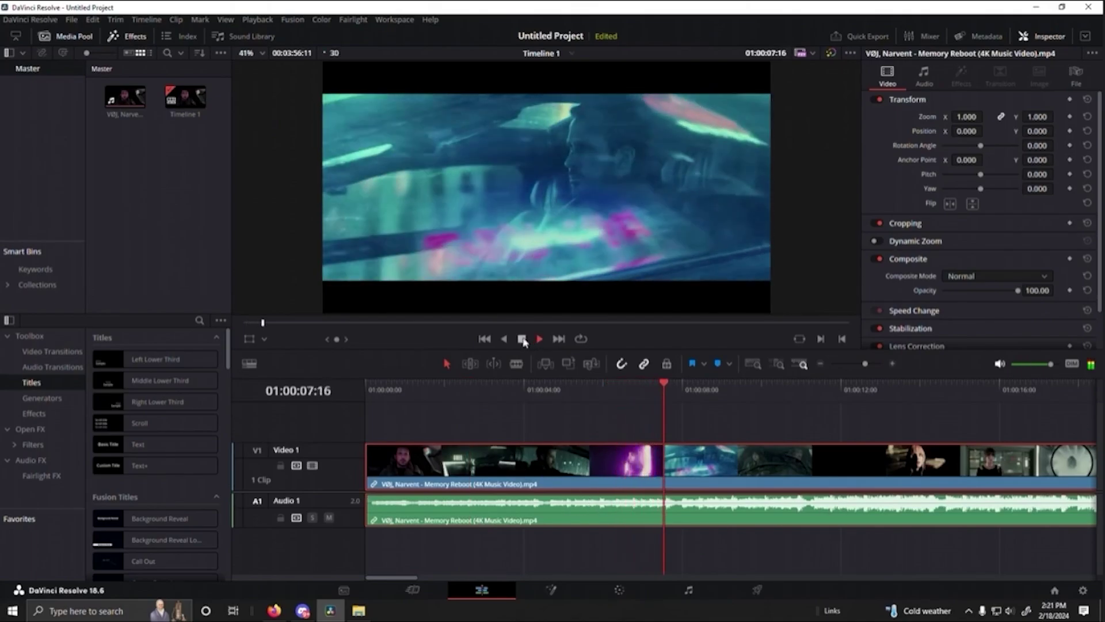
# Step: Unlink the Memory Reboot clip's video from its audio and clear the selection
pyautogui.rightClick(483, 458)
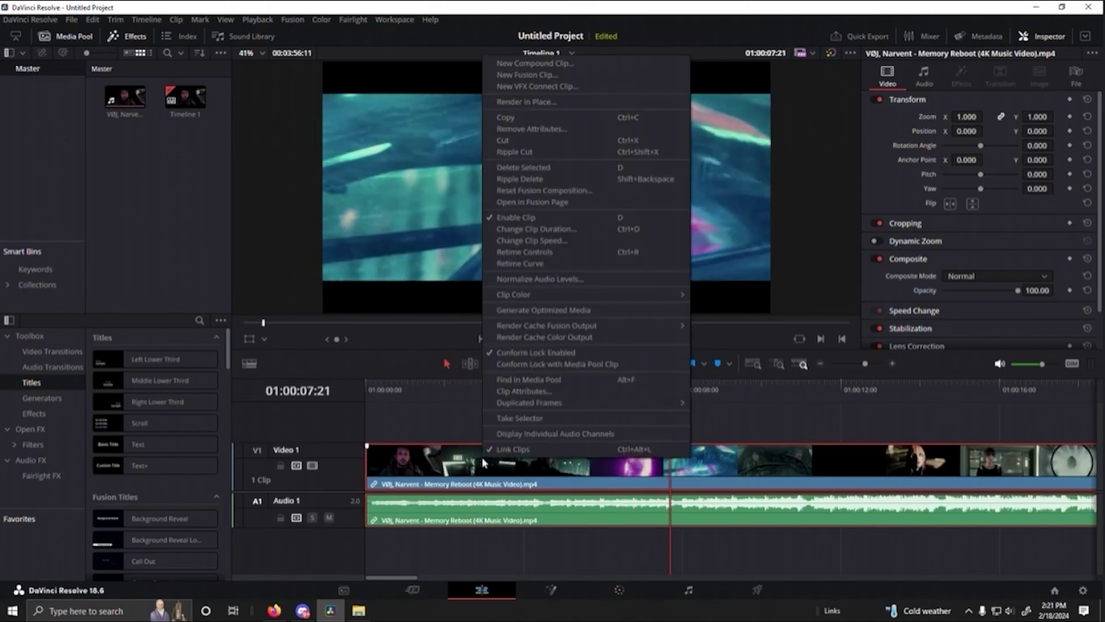
pyautogui.click(513, 449)
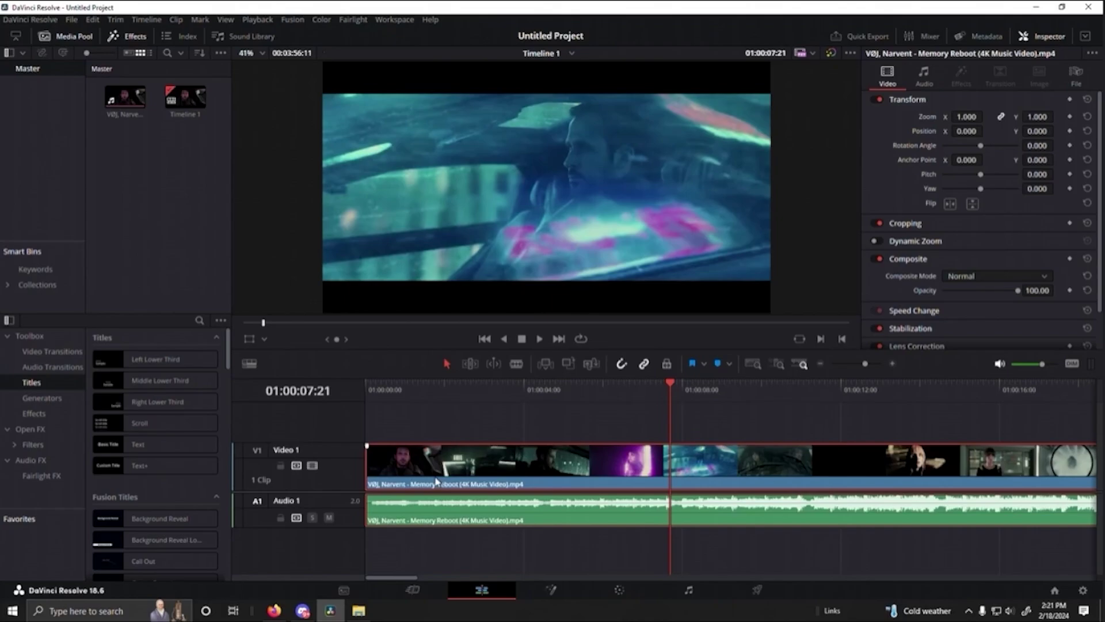
pyautogui.click(471, 541)
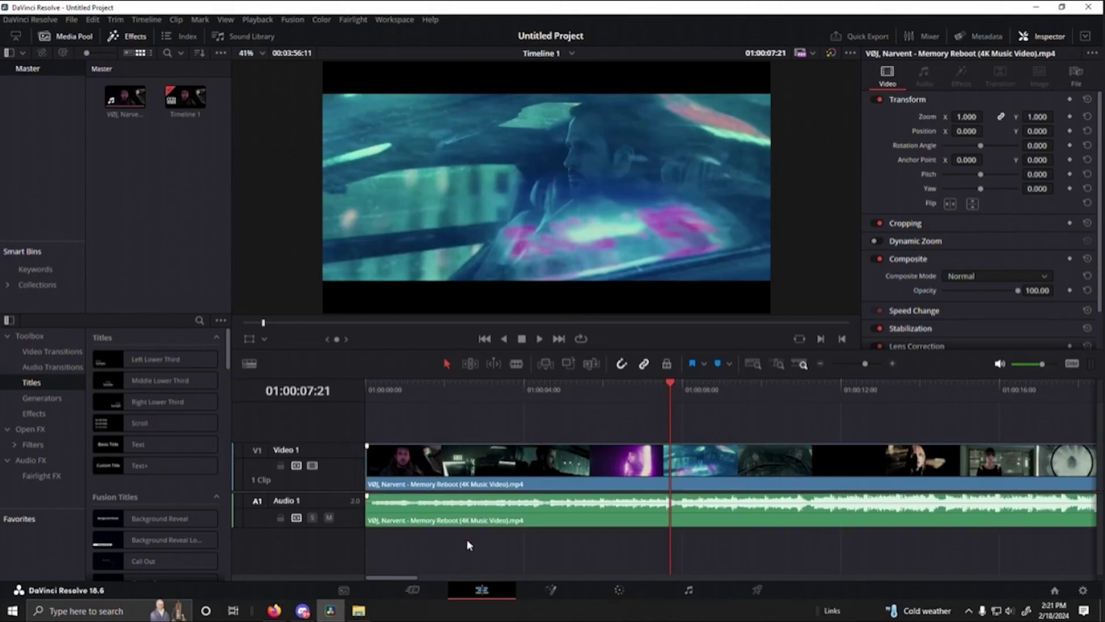
# Step: Delete only the video portion of the Memory Reboot clip from track Video 1, keeping its audio
pyautogui.click(449, 467)
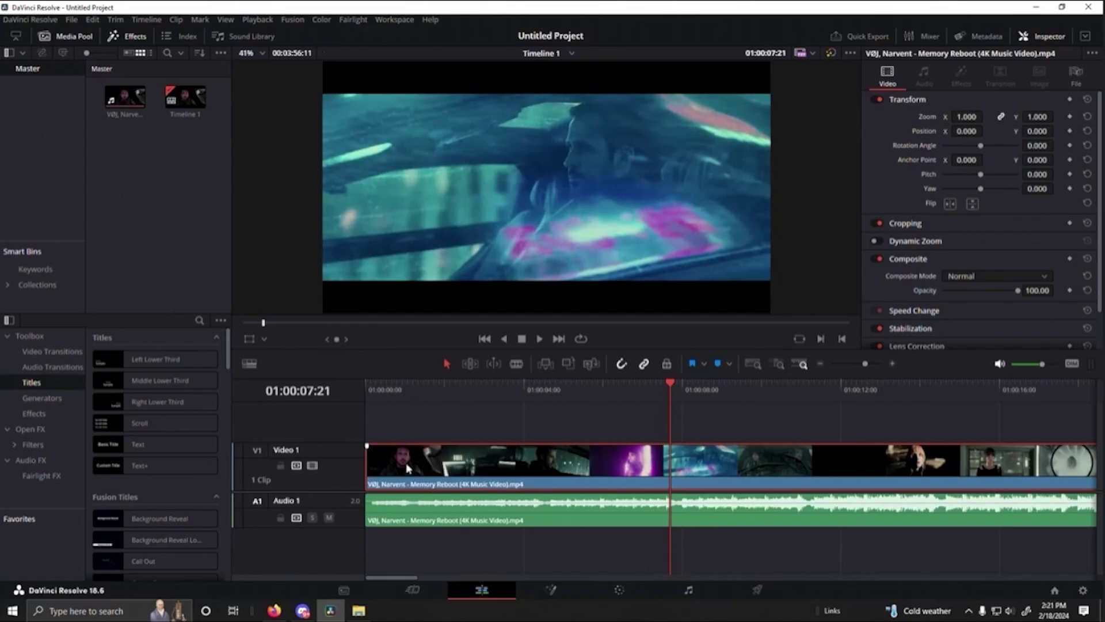
pyautogui.rightClick(461, 472)
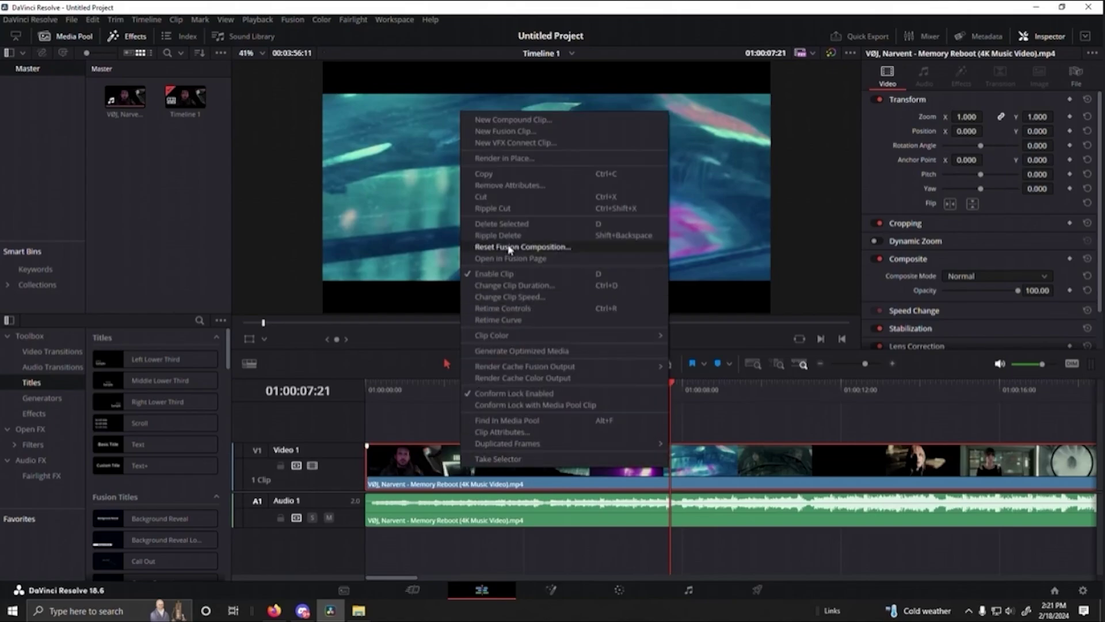
pyautogui.click(515, 228)
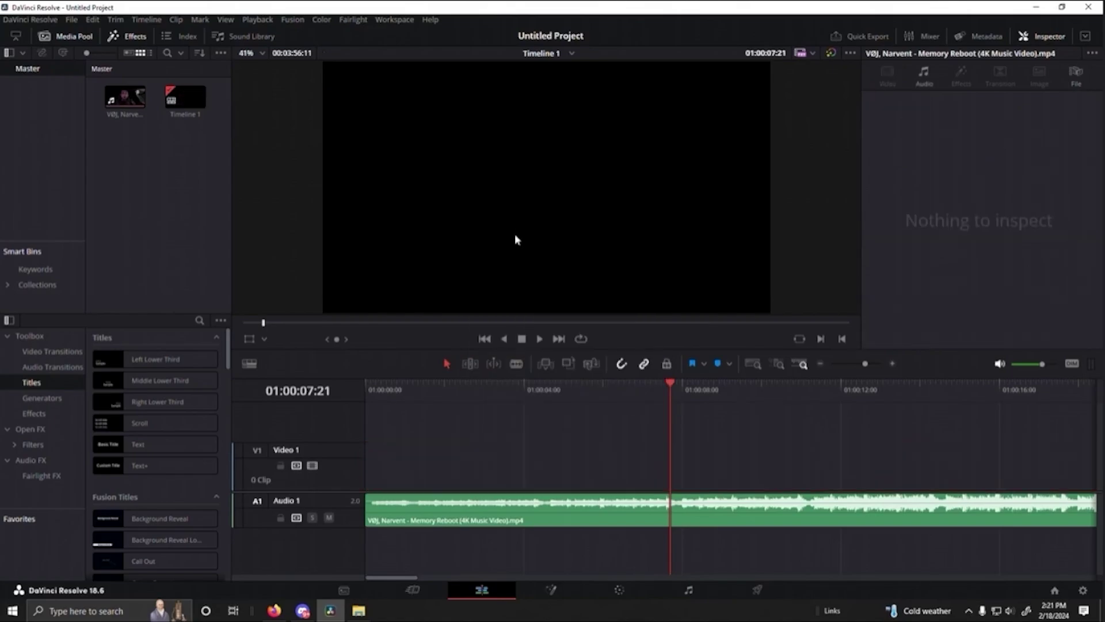
# Step: Listen to the song's opening, replaying it from 01:00:04:17 to about 01:00:07:28
pyautogui.click(535, 339)
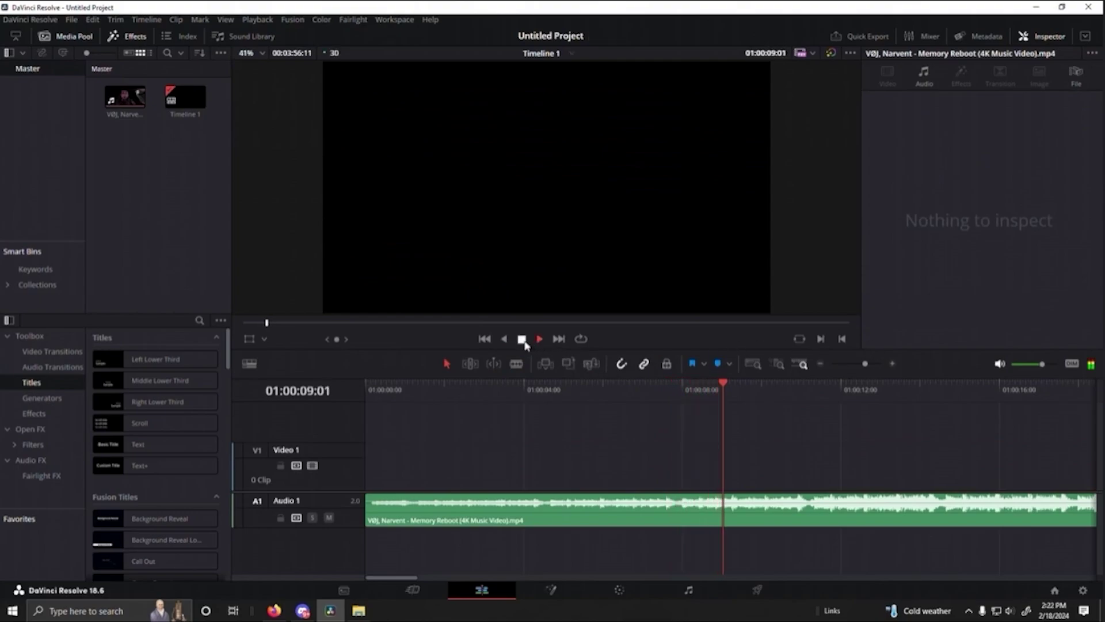
pyautogui.moveTo(708, 385); pyautogui.dragTo(547, 394)
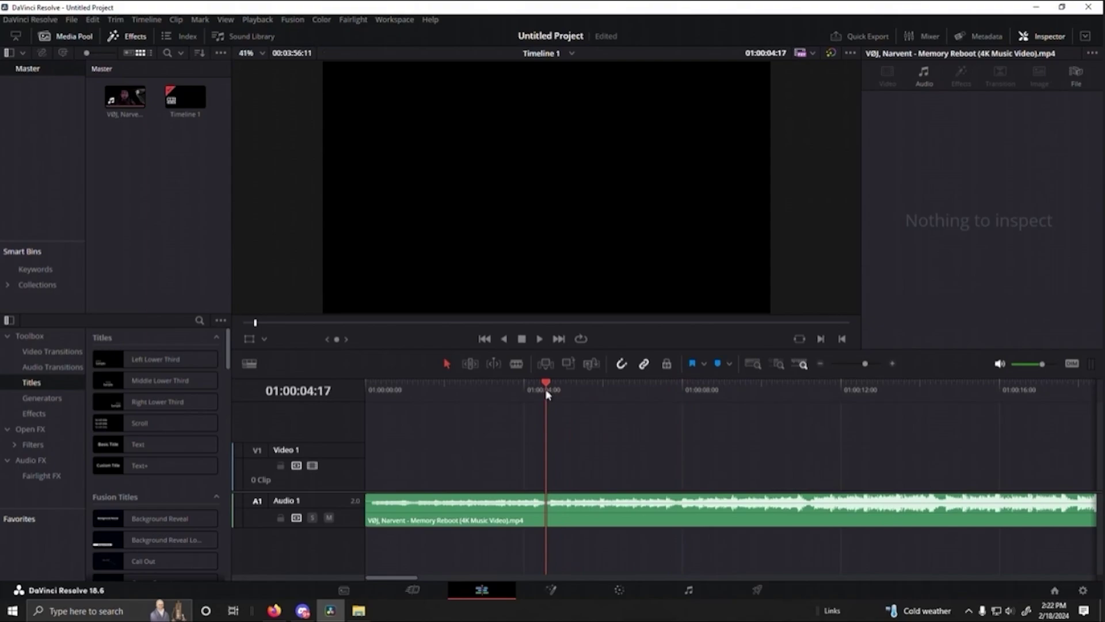
pyautogui.click(540, 340)
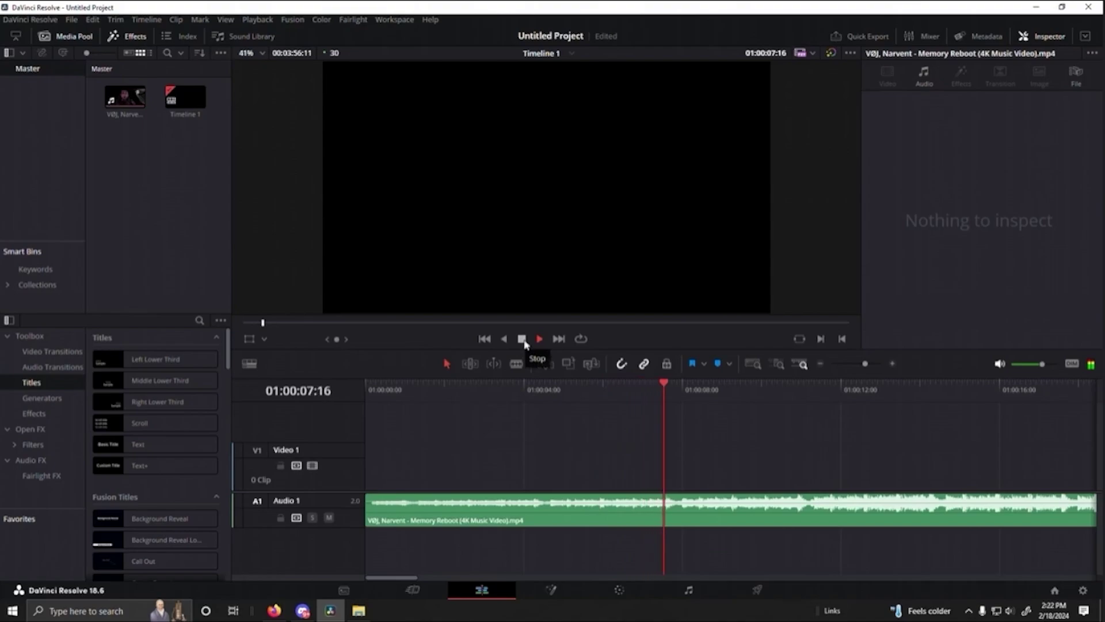
pyautogui.click(525, 342)
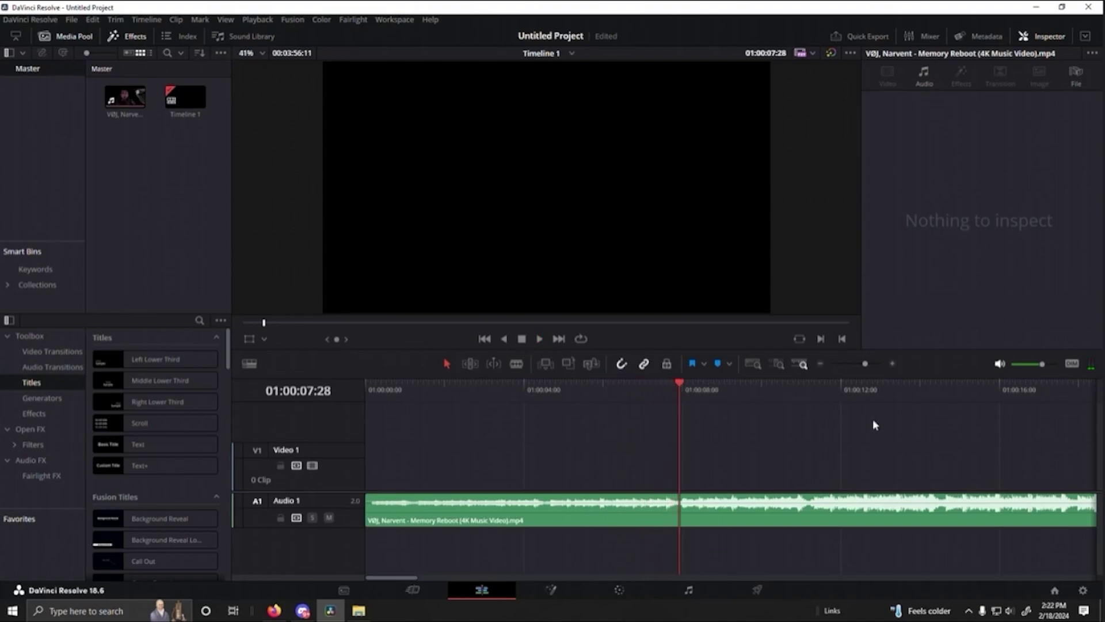
# Step: Audition the song further along for a starting point, split the audio clip at 01:00:34:17 and save the project
pyautogui.hscroll(5, 894, 400)
pyautogui.click(636, 384)
pyautogui.click(539, 339)
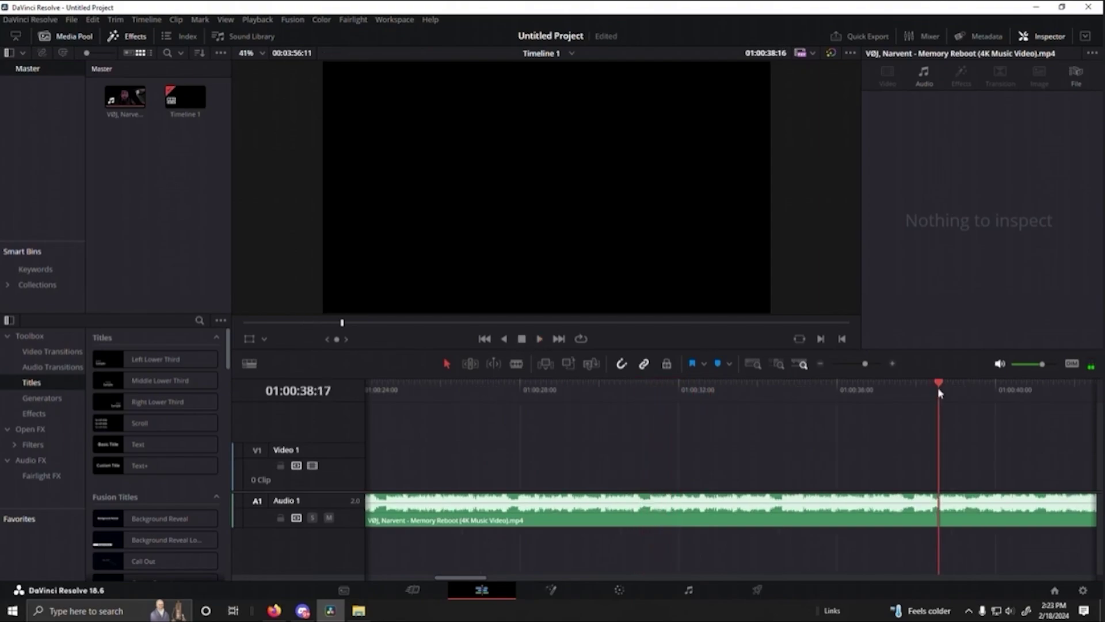
pyautogui.click(540, 338)
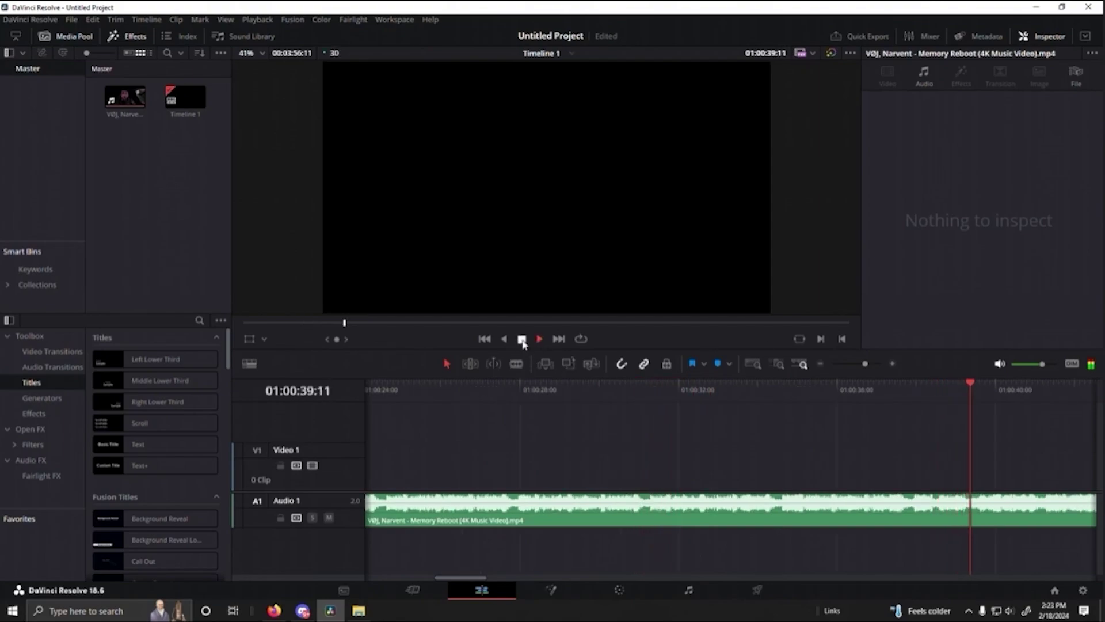
pyautogui.moveTo(977, 382); pyautogui.dragTo(913, 382)
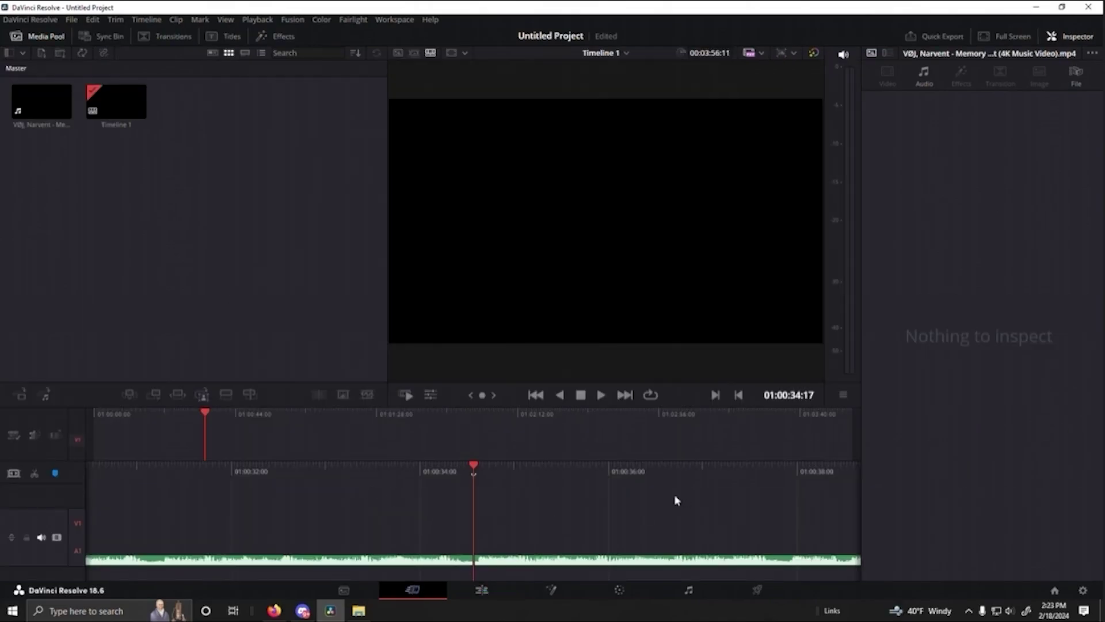
pyautogui.hotkey('ctrl', 's')
pyautogui.click(492, 598)
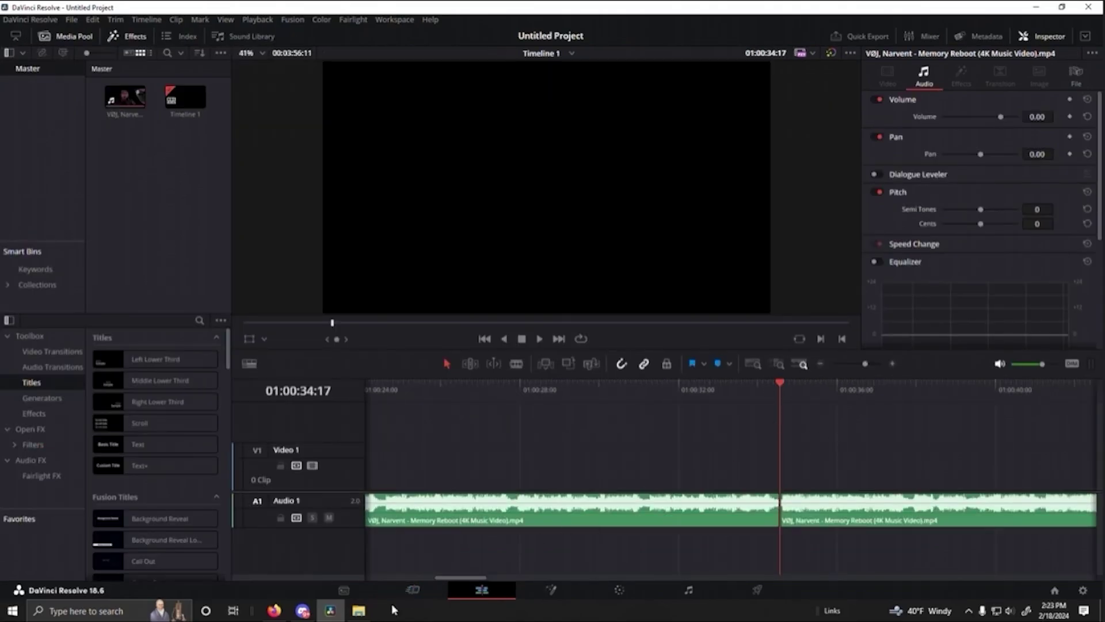
pyautogui.click(412, 592)
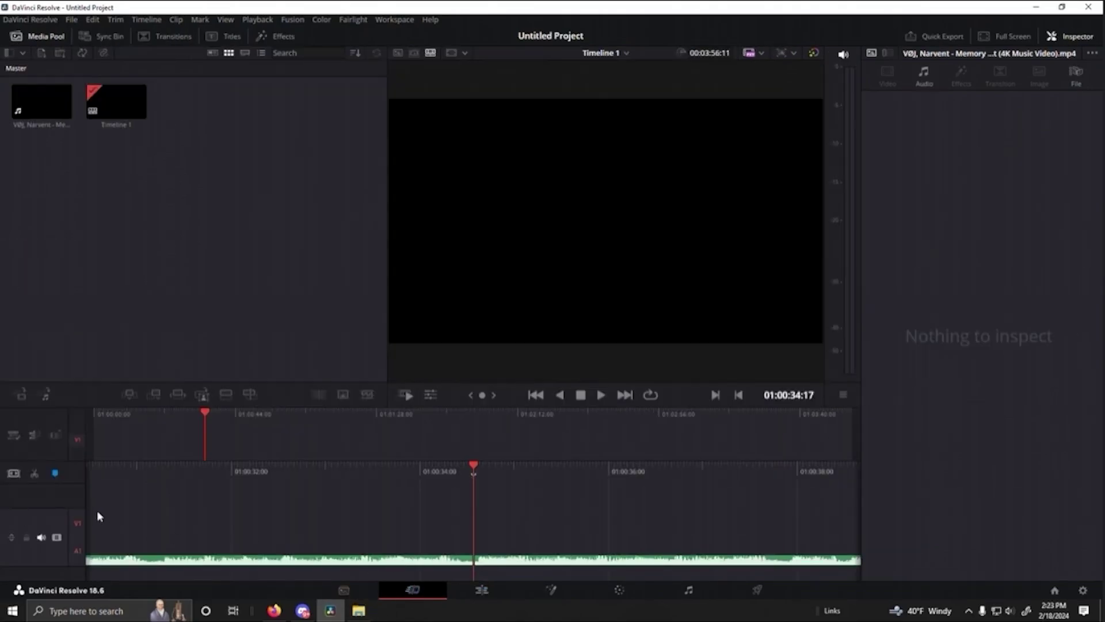
pyautogui.click(483, 593)
pyautogui.click(444, 596)
pyautogui.click(482, 590)
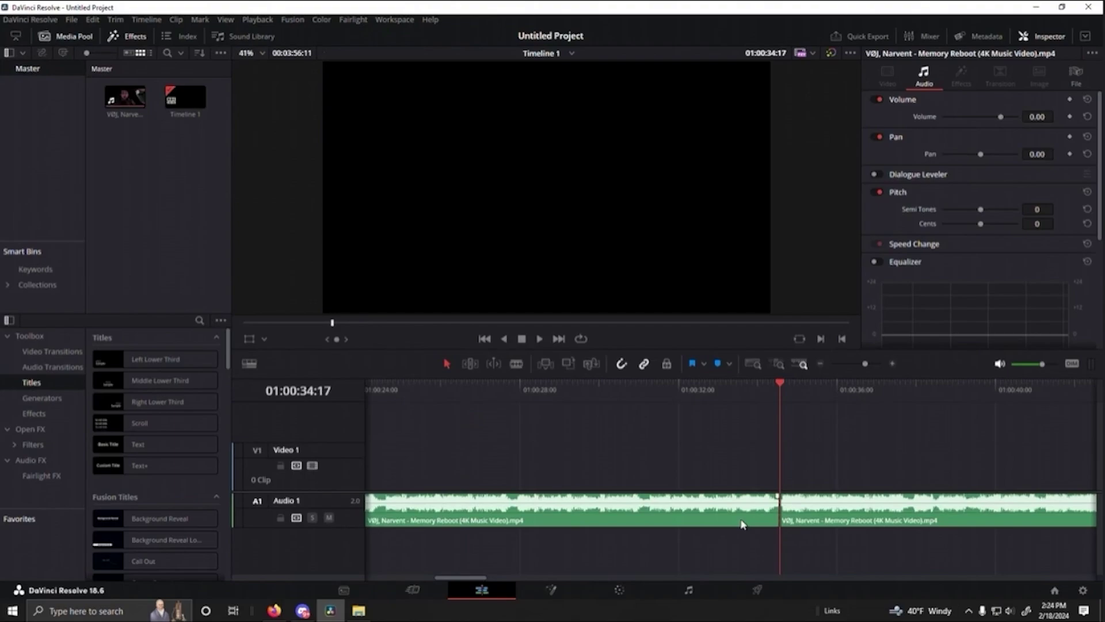
# Step: Ripple-delete the audio segment before the 01:00:34:17 cut so the remaining song starts at the beginning of the timeline
pyautogui.click(615, 508)
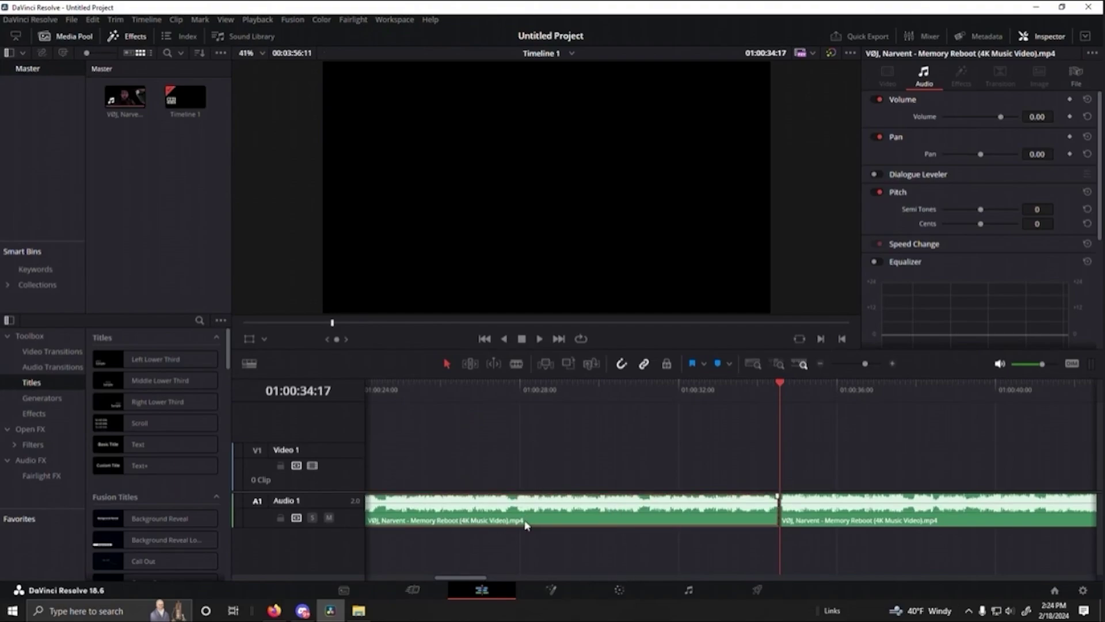
pyautogui.press('Delete')
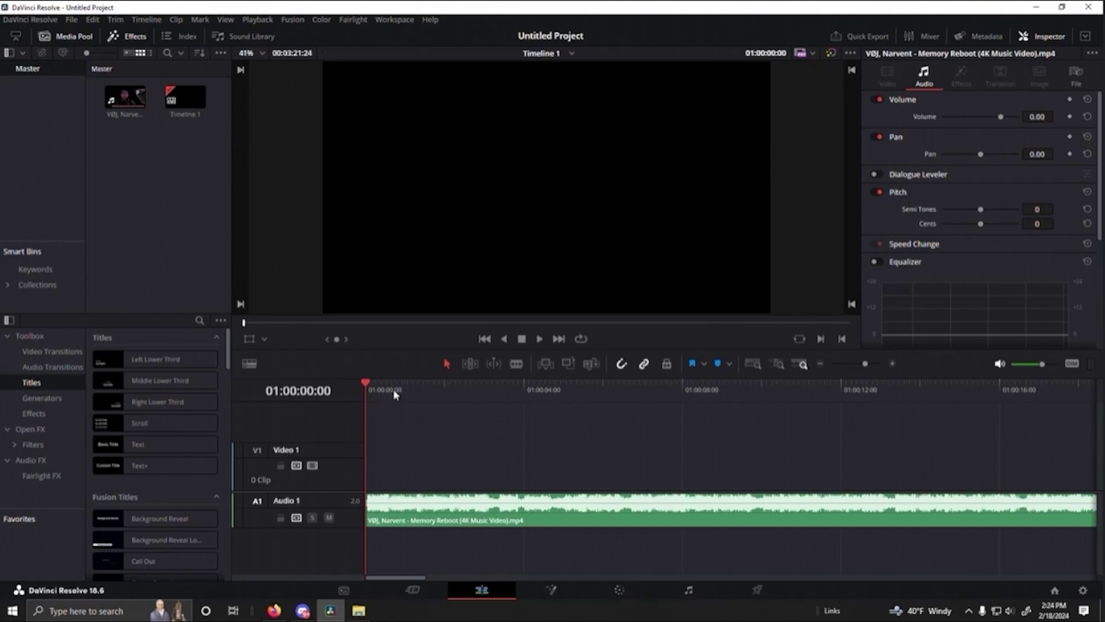
# Step: Play through the trimmed song to find its end point, split the audio at 01:00:19:28 and inspect both sides of the cut
pyautogui.moveTo(395, 394); pyautogui.dragTo(865, 401)
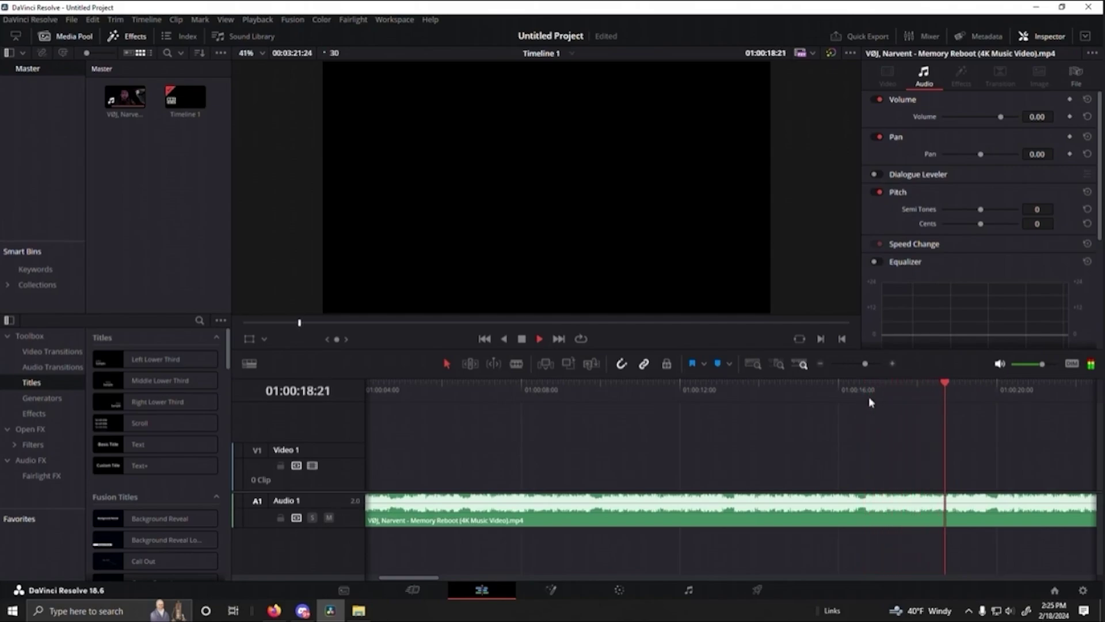
pyautogui.press('space')
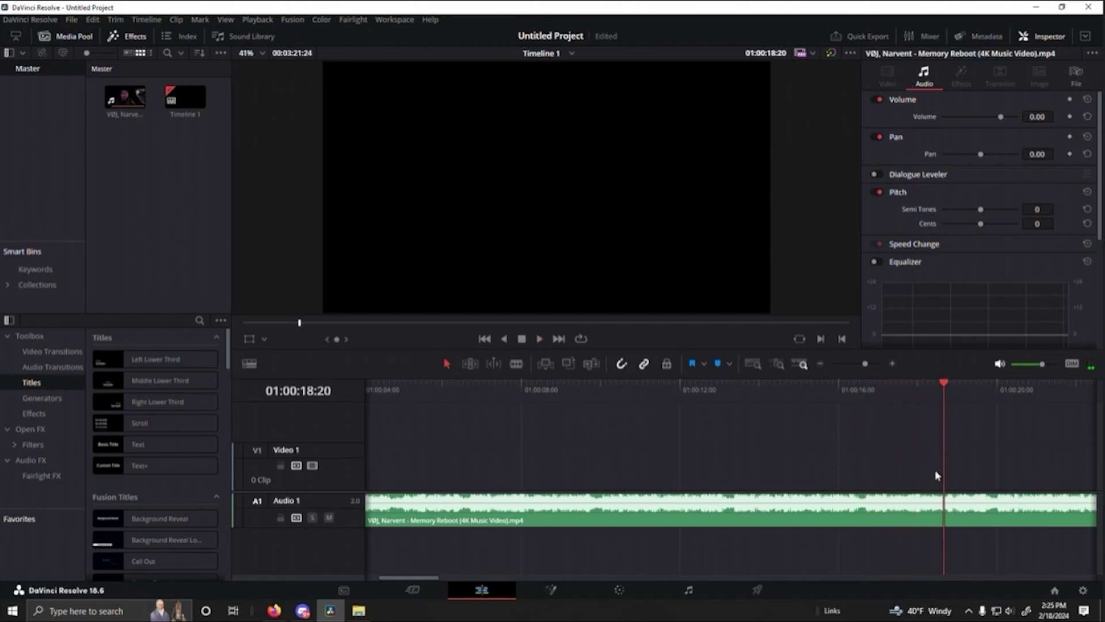
pyautogui.click(942, 388)
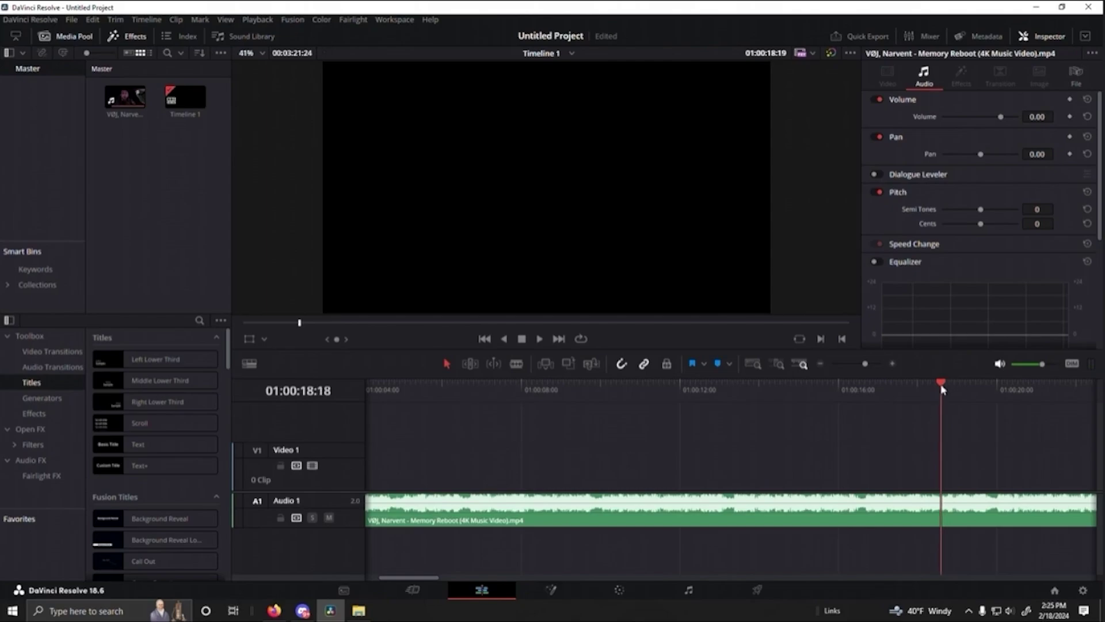
pyautogui.click(768, 388)
pyautogui.click(994, 388)
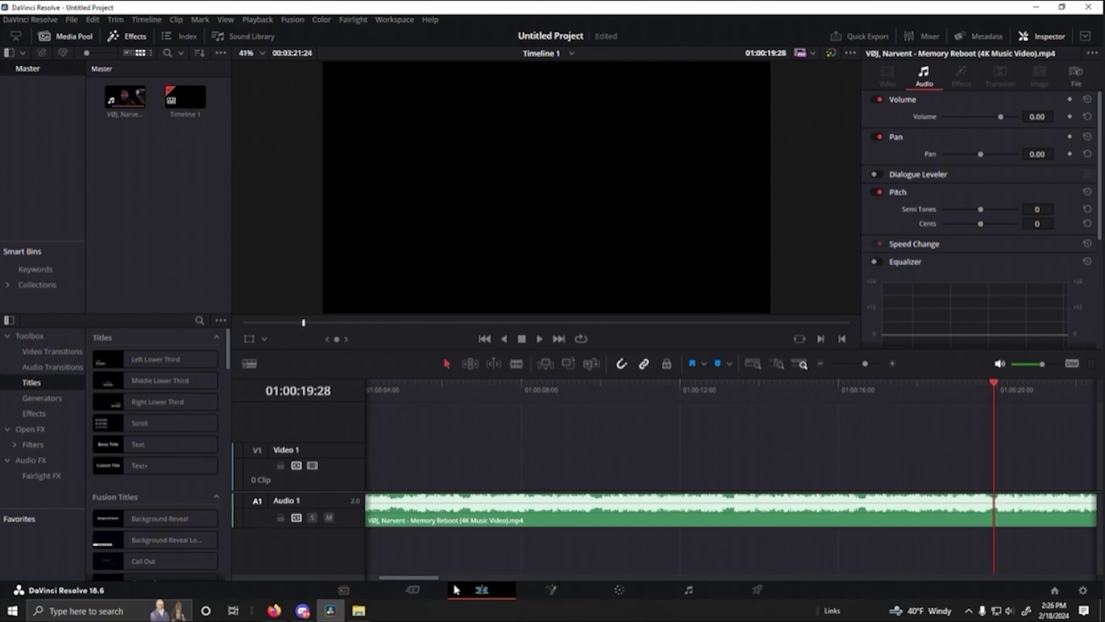
pyautogui.hotkey('ctrl', 'b')
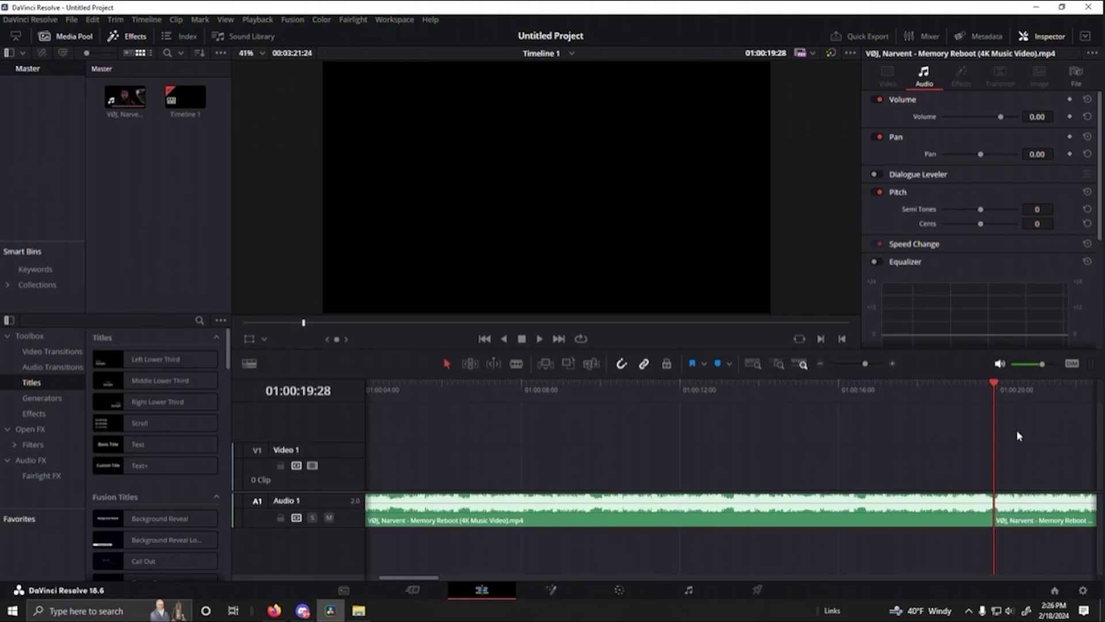
pyautogui.hscroll(-3, 399, 464)
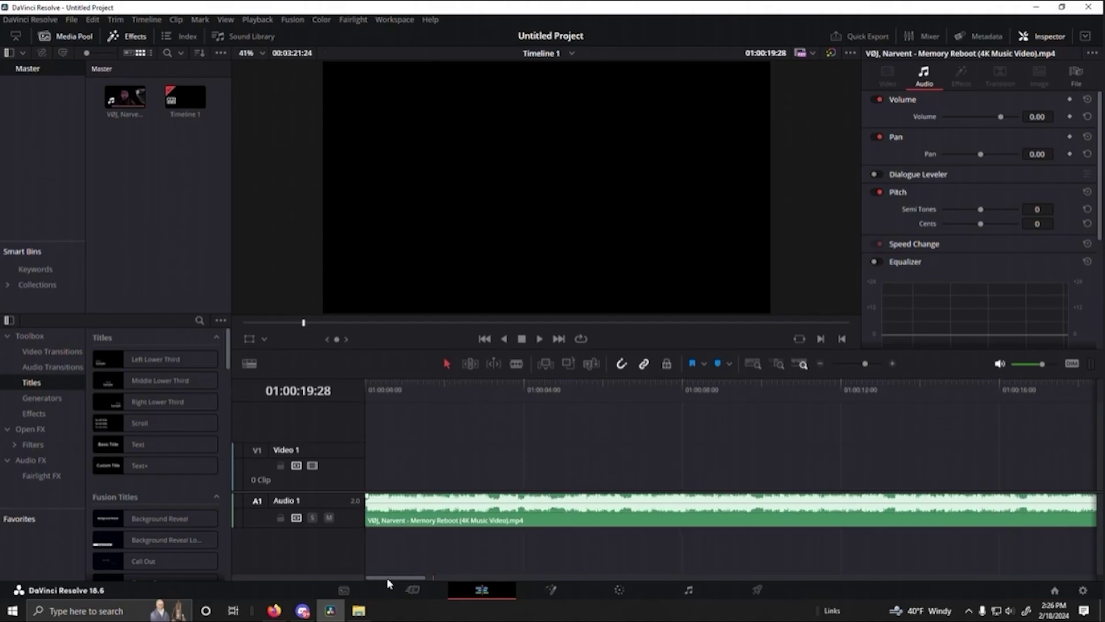
pyautogui.moveTo(387, 578); pyautogui.dragTo(460, 590)
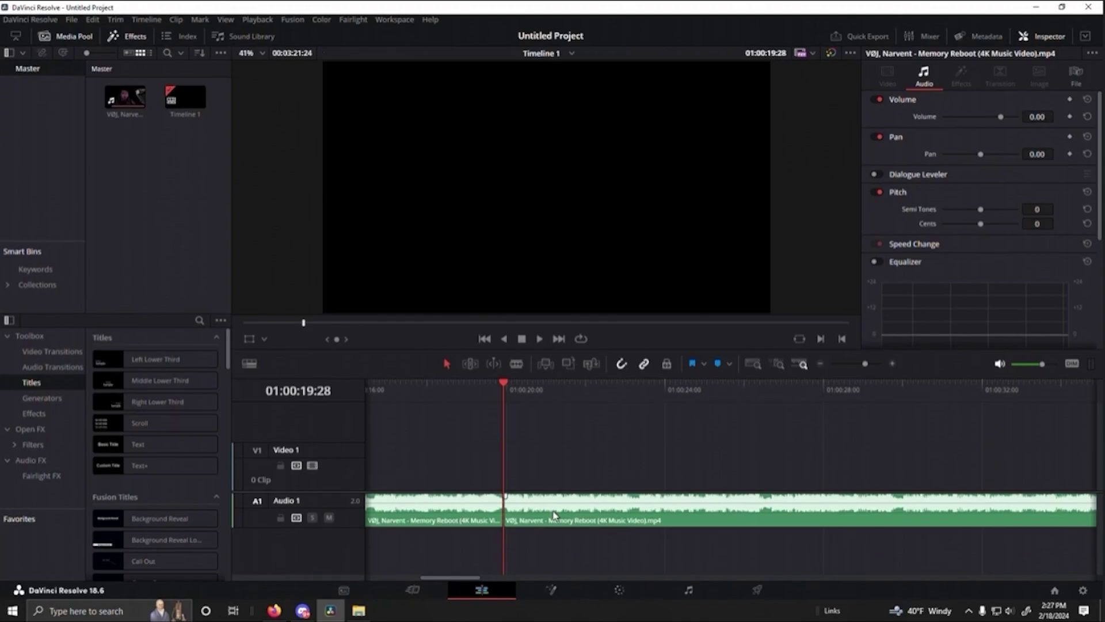
# Step: Delete the audio segment after the 01:00:19:28 cut and bring the playhead back toward the start of the timeline
pyautogui.click(554, 514)
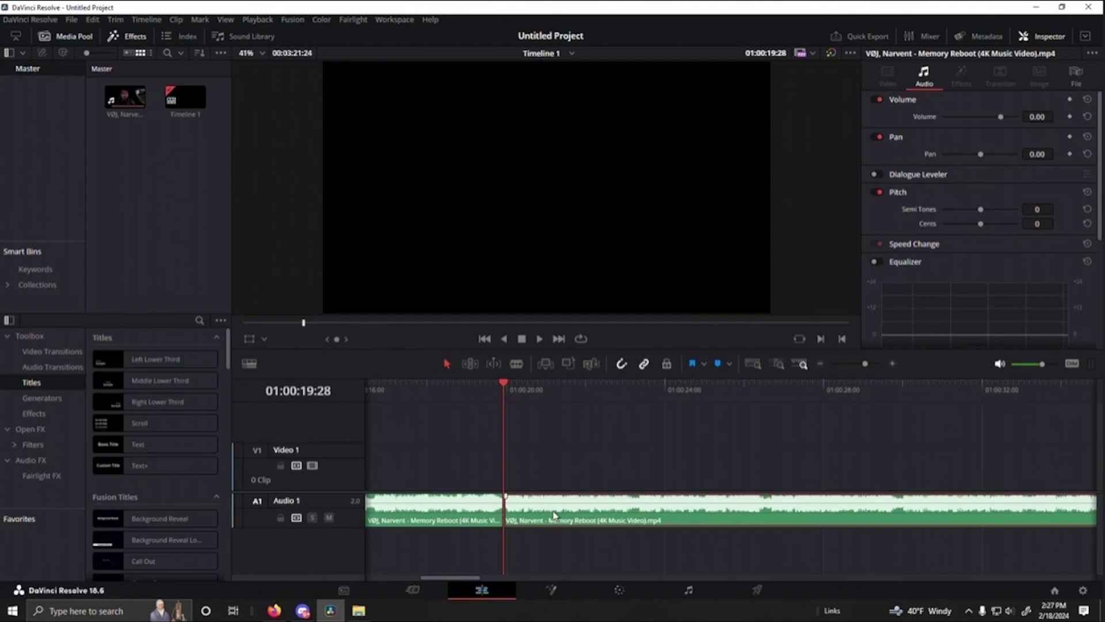
pyautogui.press('Delete')
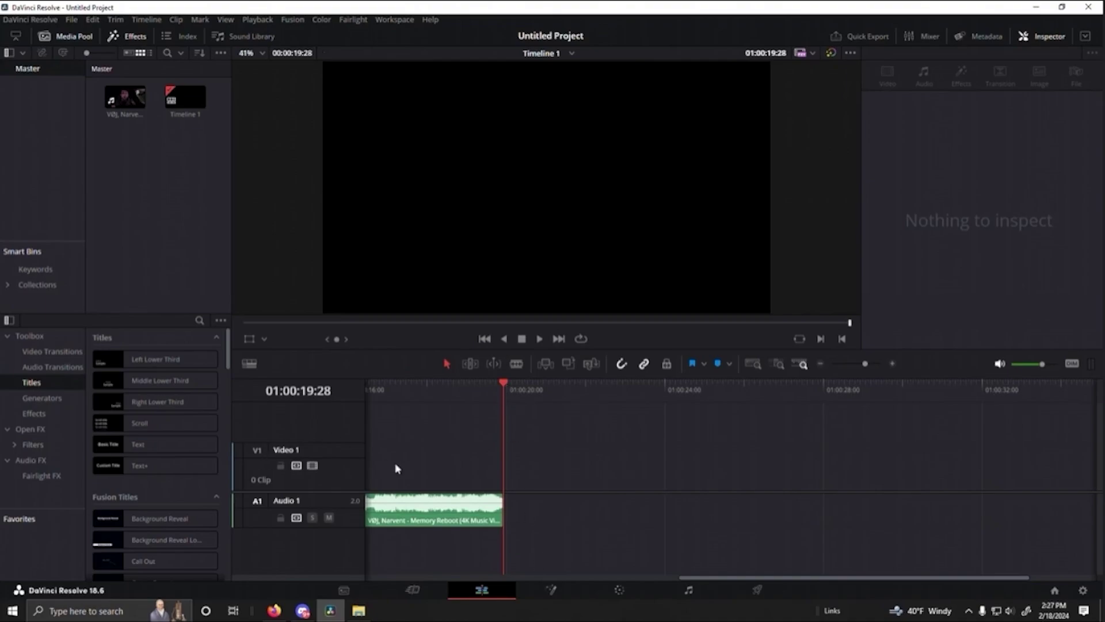
pyautogui.hotkey('ctrl', 'z')
pyautogui.press('Delete')
pyautogui.moveTo(705, 583); pyautogui.dragTo(429, 581)
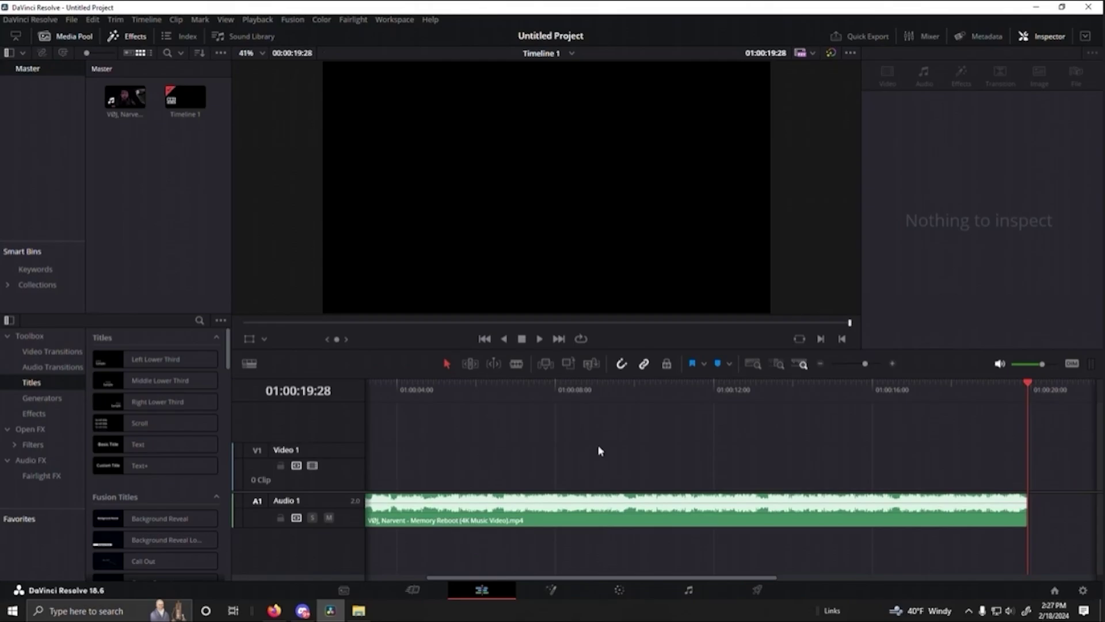
pyautogui.moveTo(893, 397); pyautogui.dragTo(336, 431)
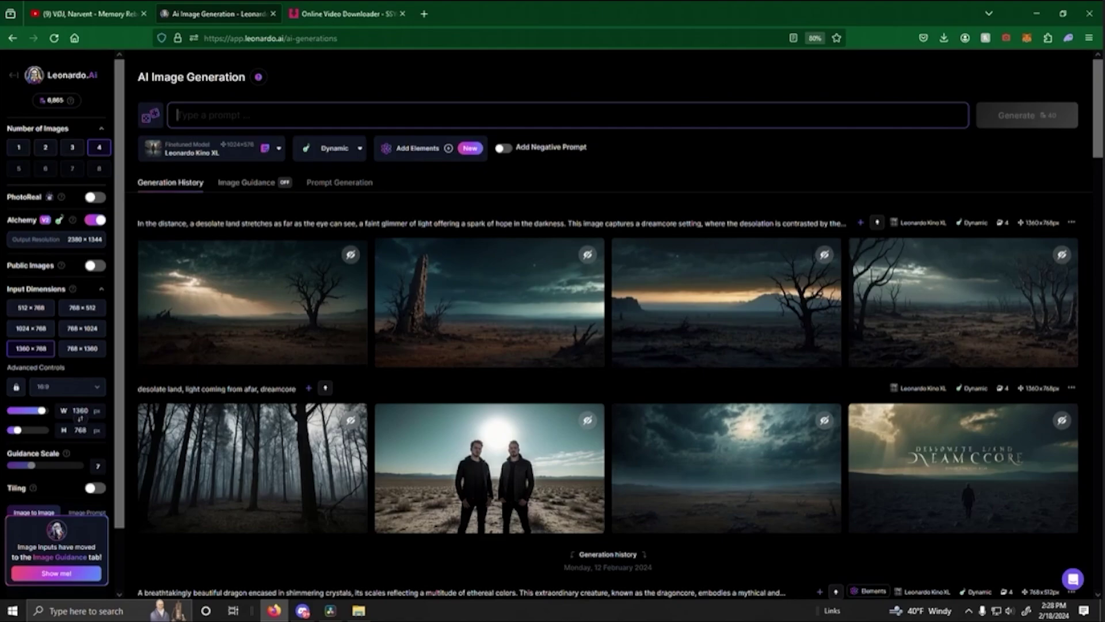
# Step: In Leonardo.Ai, set the input dimensions to 768 × 1024 and look through the finetuned models, keeping Leonardo Kino XL
pyautogui.click(84, 332)
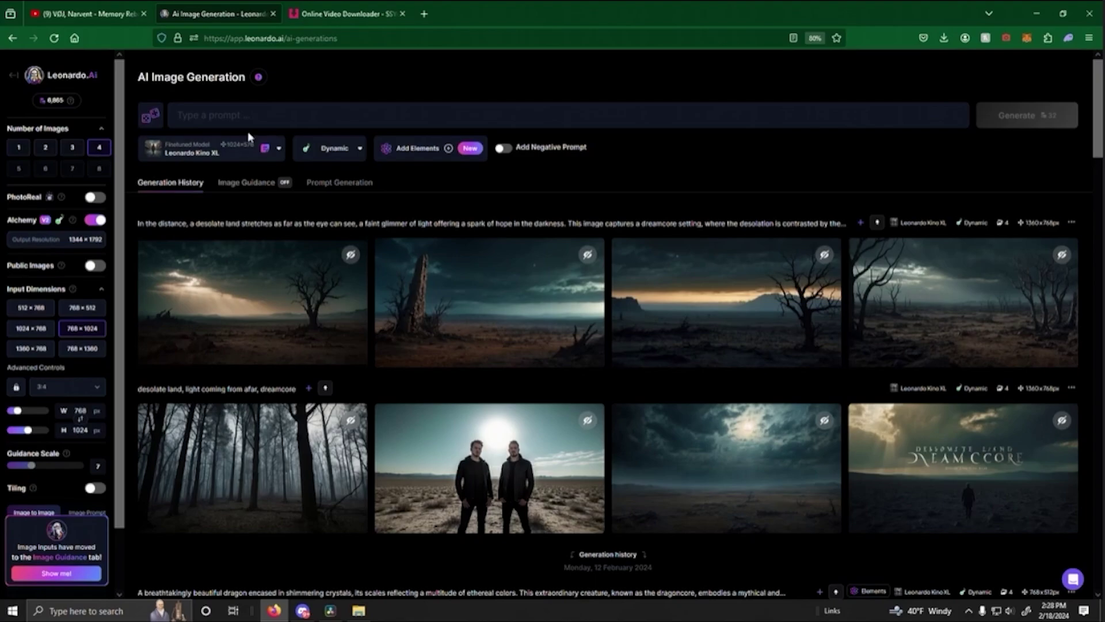
pyautogui.click(254, 115)
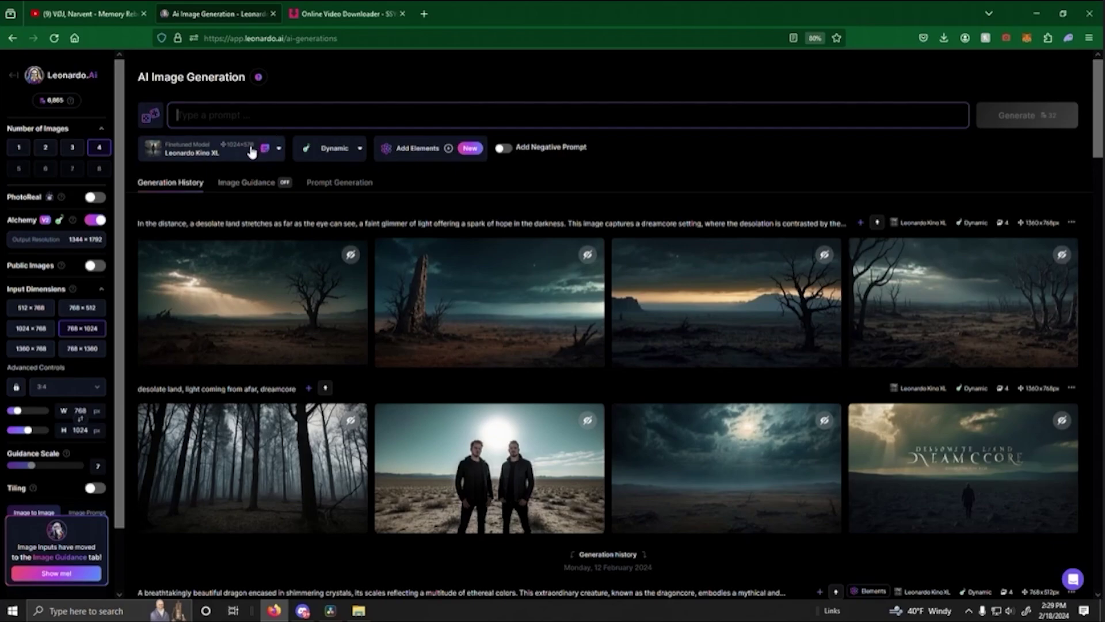
pyautogui.click(209, 153)
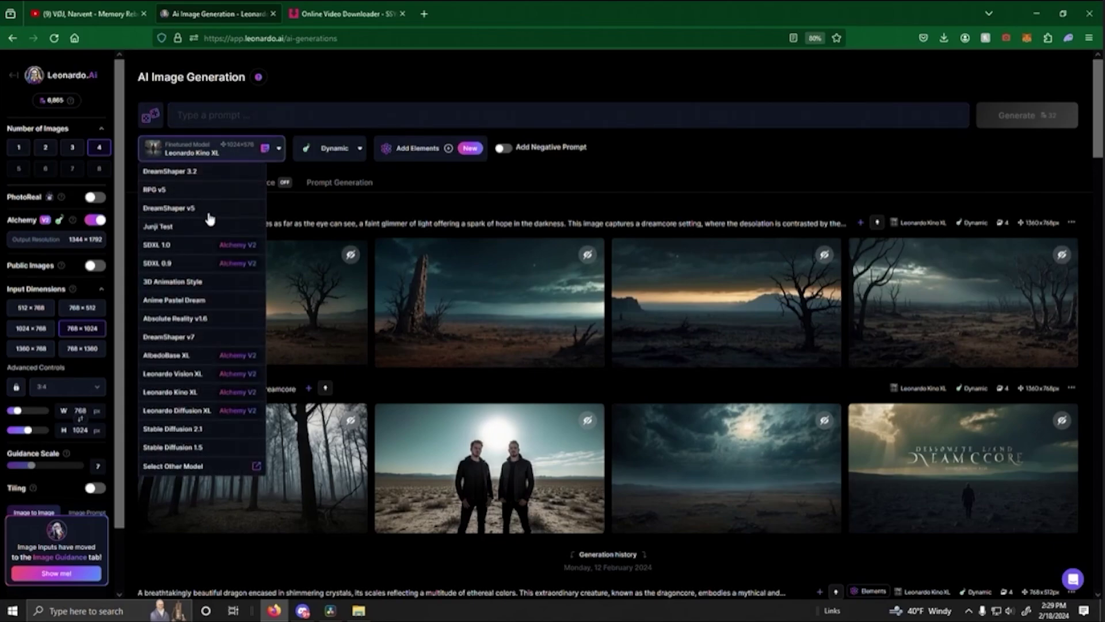
pyautogui.click(401, 221)
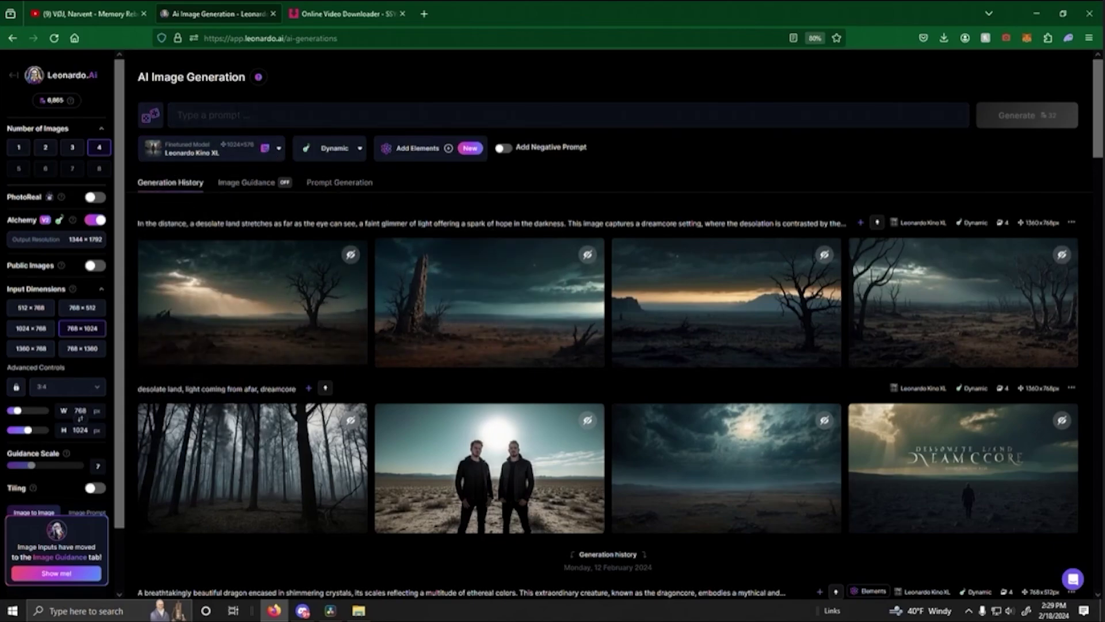
# Step: Generate four images from the prompt "Miami, city, cyberpunk, synthwave, night time, dark, dreamcore"
pyautogui.click(214, 115)
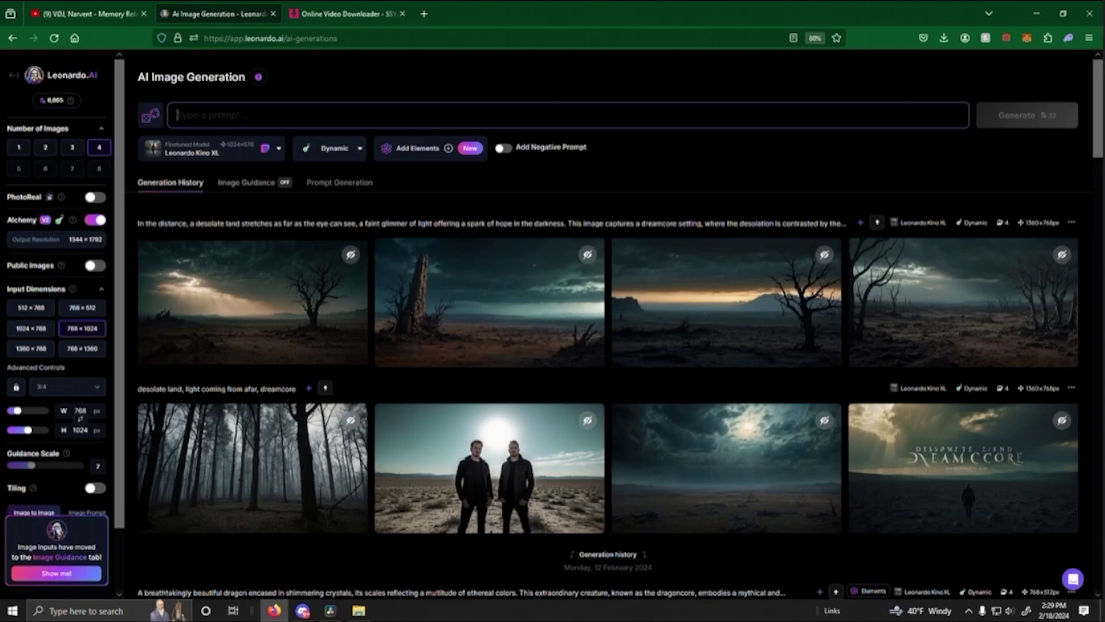
pyautogui.write('Miami, city, cyberp')
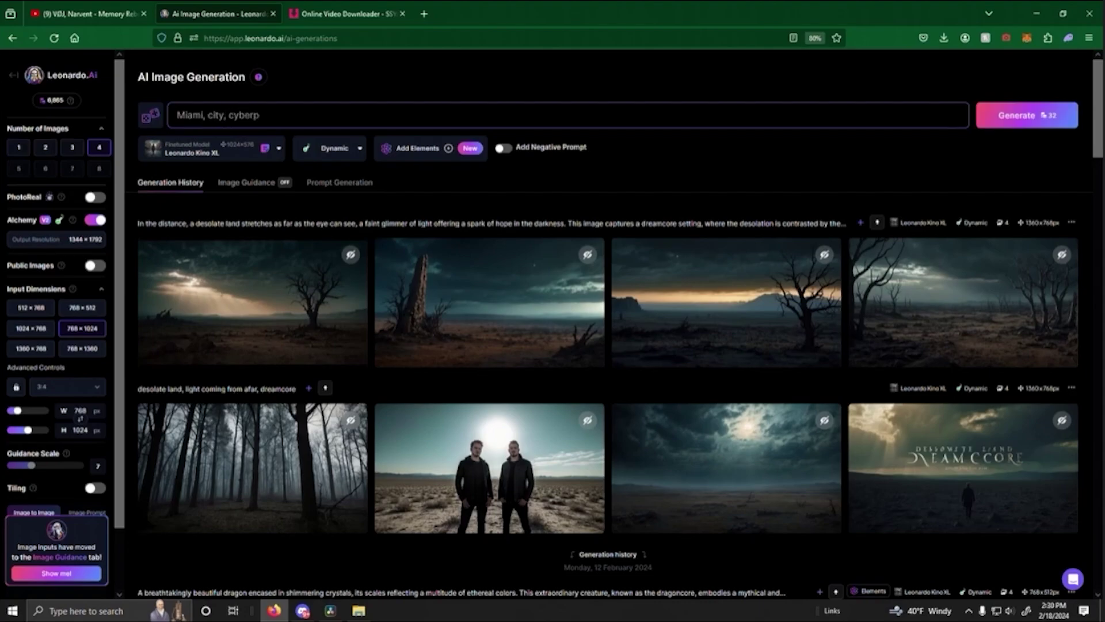
pyautogui.write('wave, night time, dark, dr')
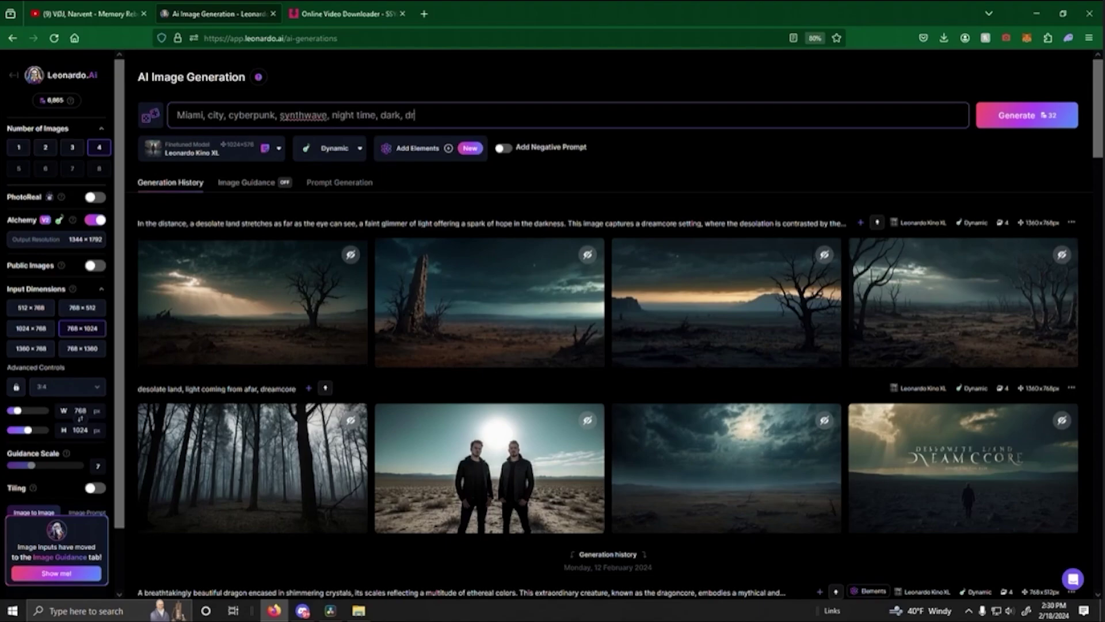
pyautogui.write('e')
pyautogui.press('BackSpace')
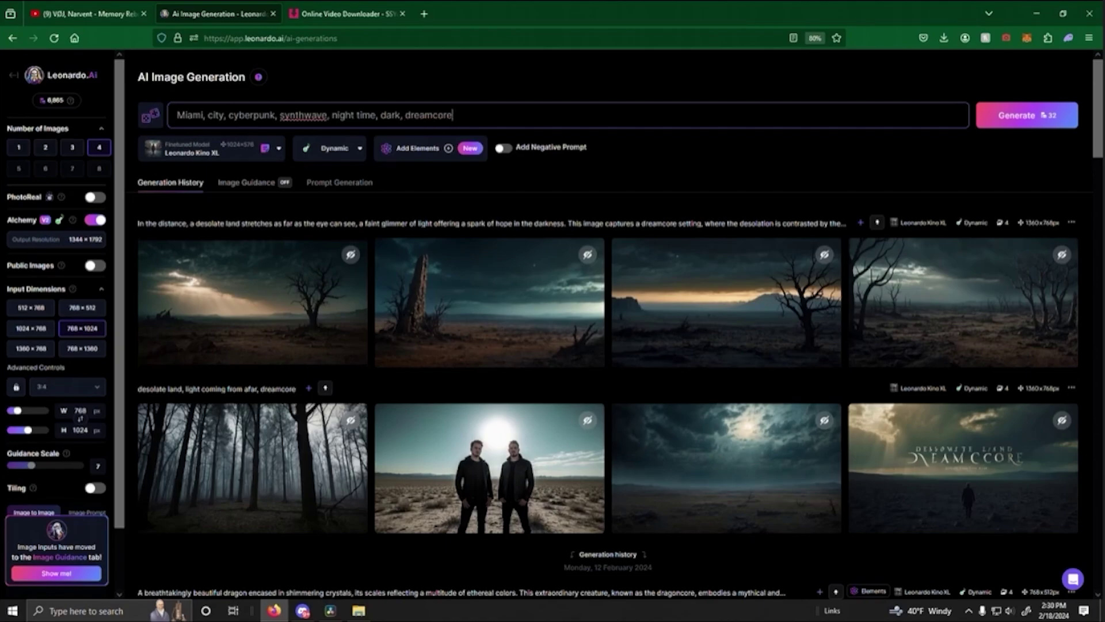
pyautogui.click(1029, 129)
# Step: Have AI improve the Miami prompt, generate a second set of images from it, and review both sets
pyautogui.click(151, 115)
pyautogui.click(170, 158)
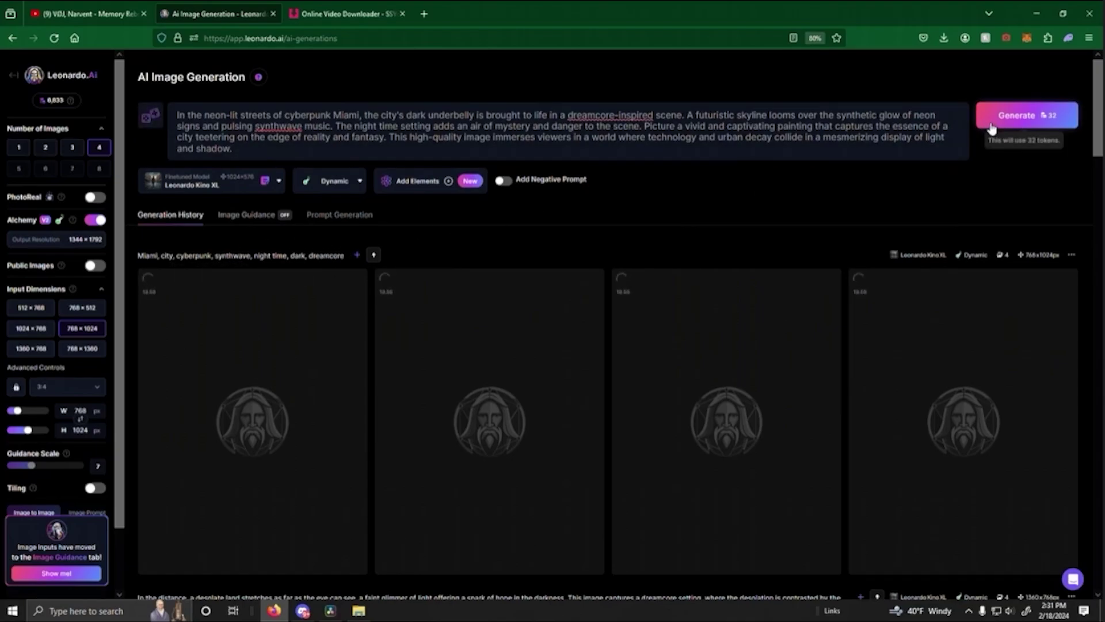
pyautogui.click(1036, 116)
pyautogui.scroll(-3, 430, 395)
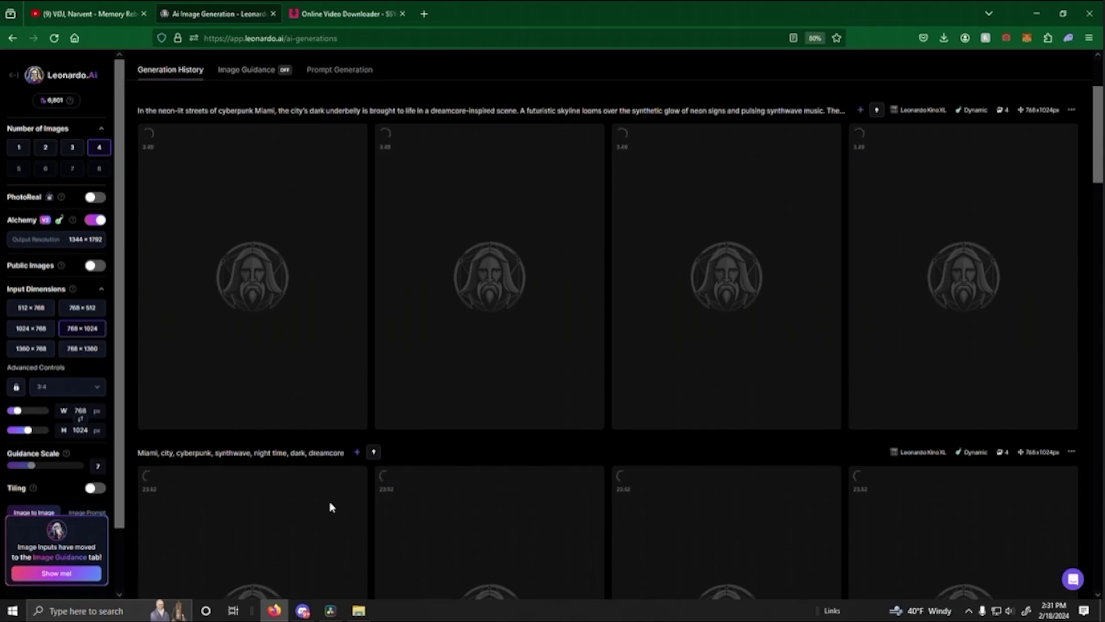
pyautogui.scroll(-3, 495, 435)
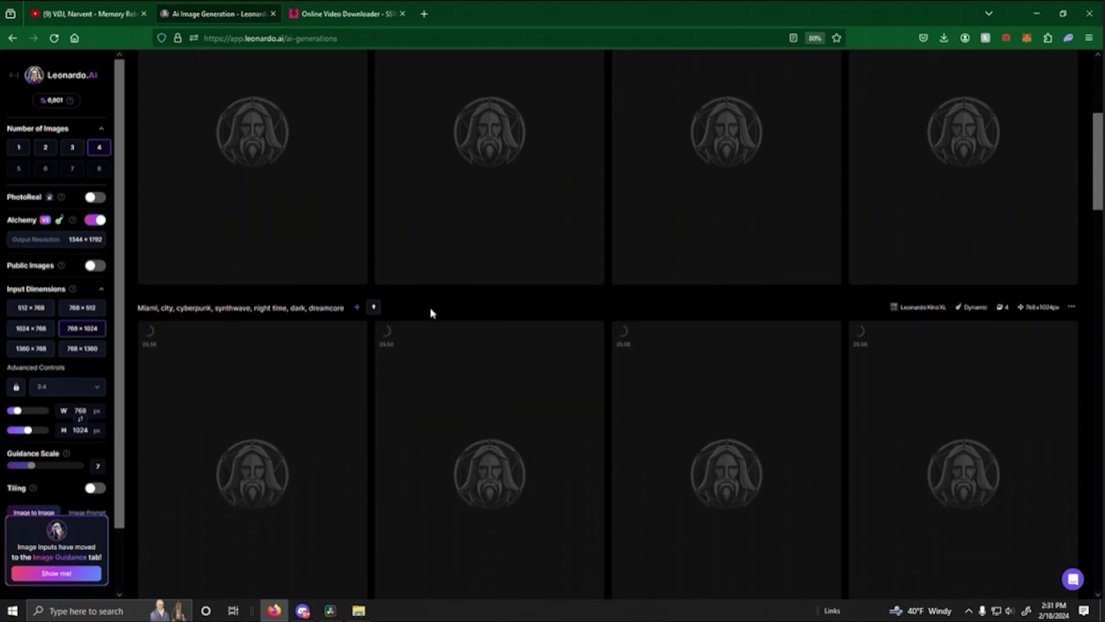
pyautogui.scroll(-1, 437, 346)
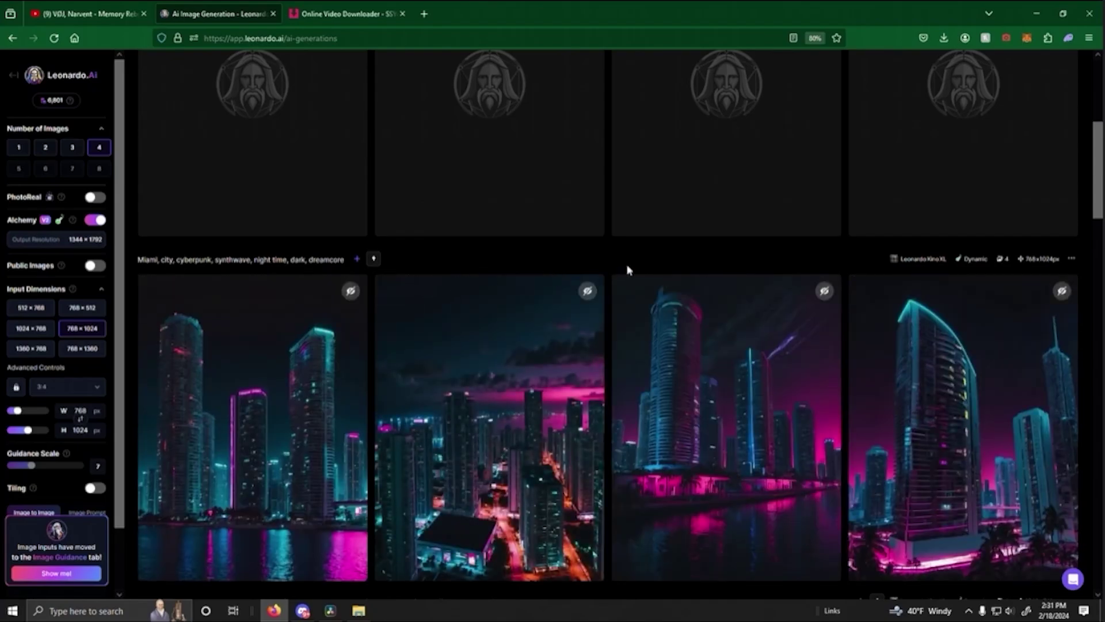
pyautogui.scroll(-2, 506, 374)
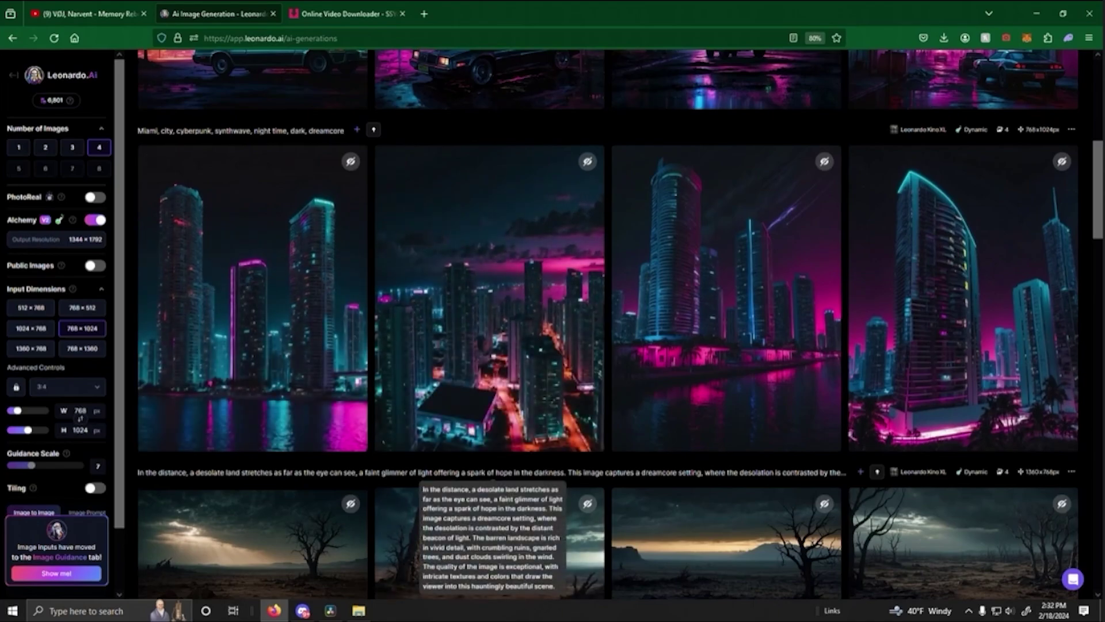
# Step: Generate images with "top down view, Ariel view, top view," added to the original Miami prompt, and preview the first set's second skyline image enlarged
pyautogui.scroll(8, 552, 323)
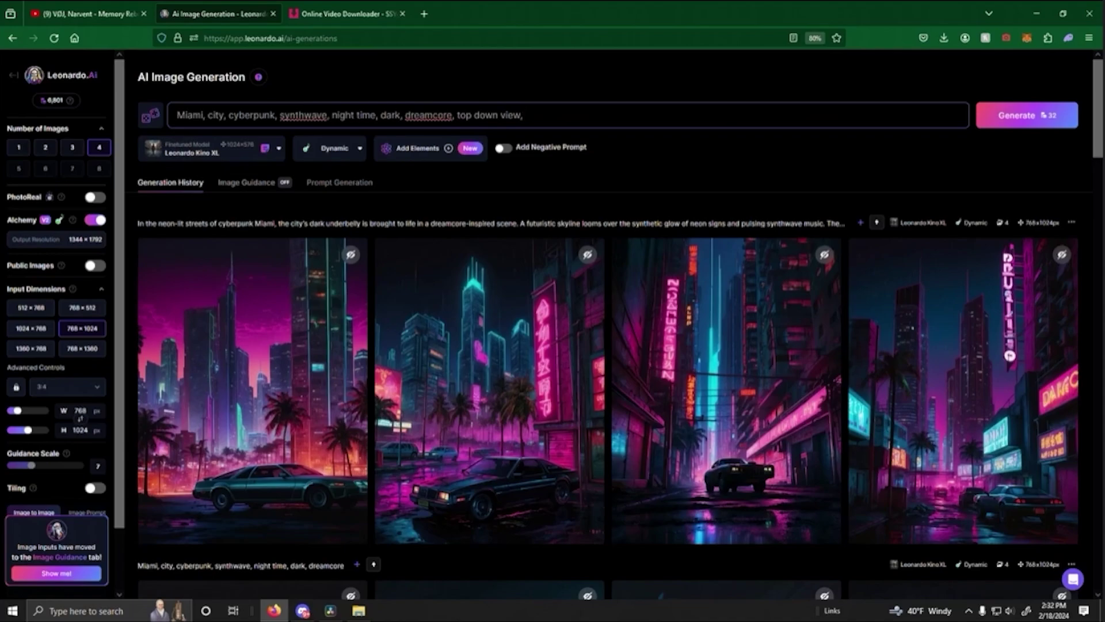
pyautogui.scroll(-9, 587, 212)
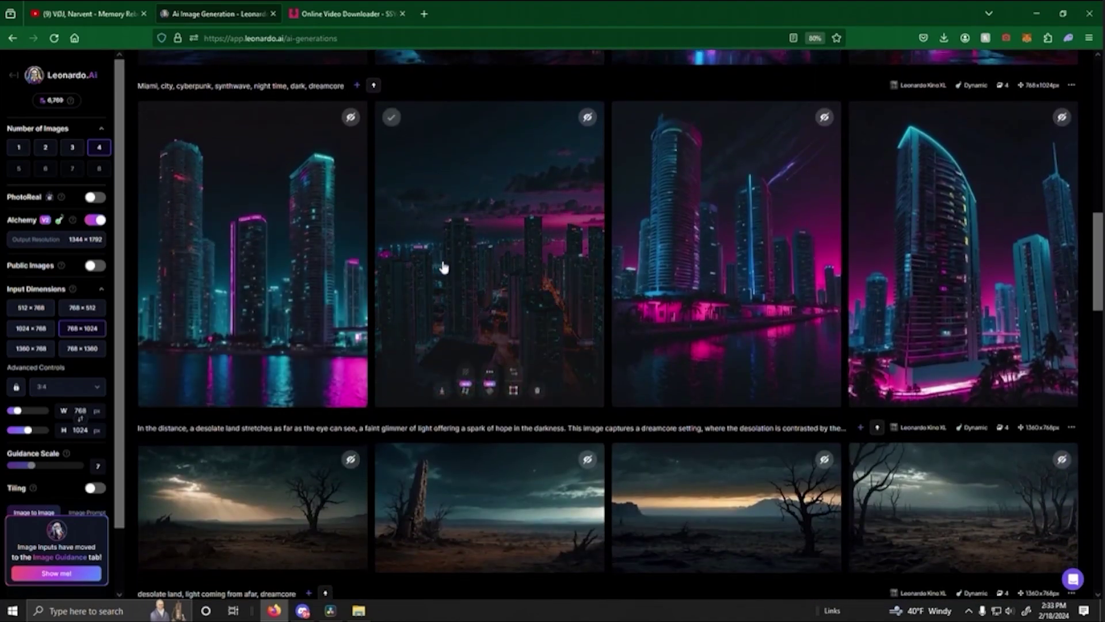
pyautogui.click(443, 266)
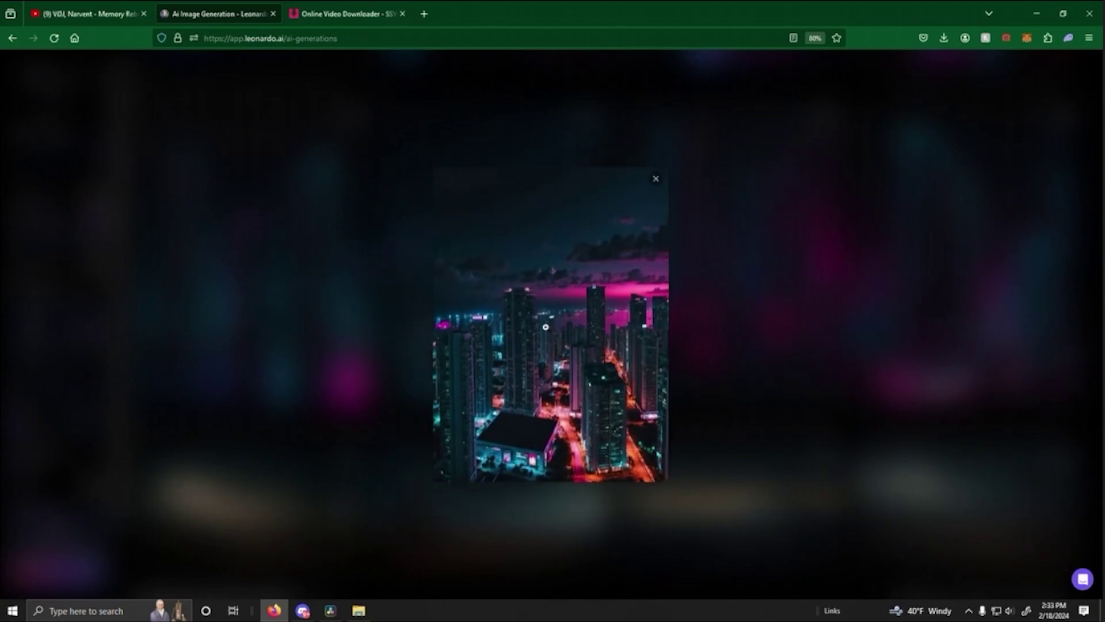
pyautogui.click(780, 328)
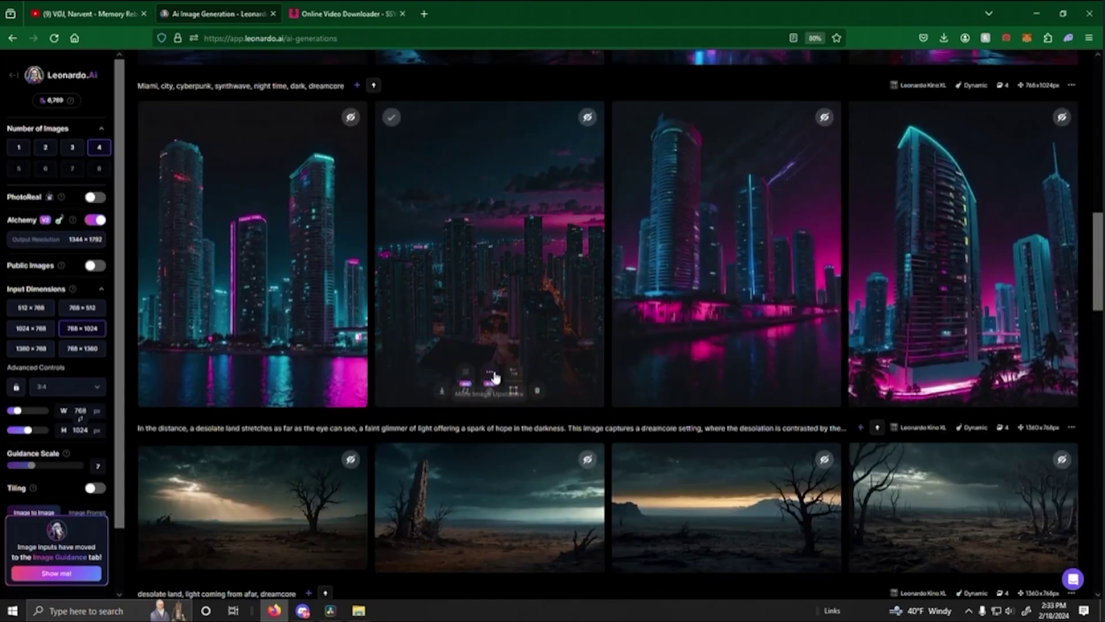
# Step: Generate a public motion video with motion strength 3 from the second skyline image of the first Miami set
pyautogui.scroll(10, 741, 368)
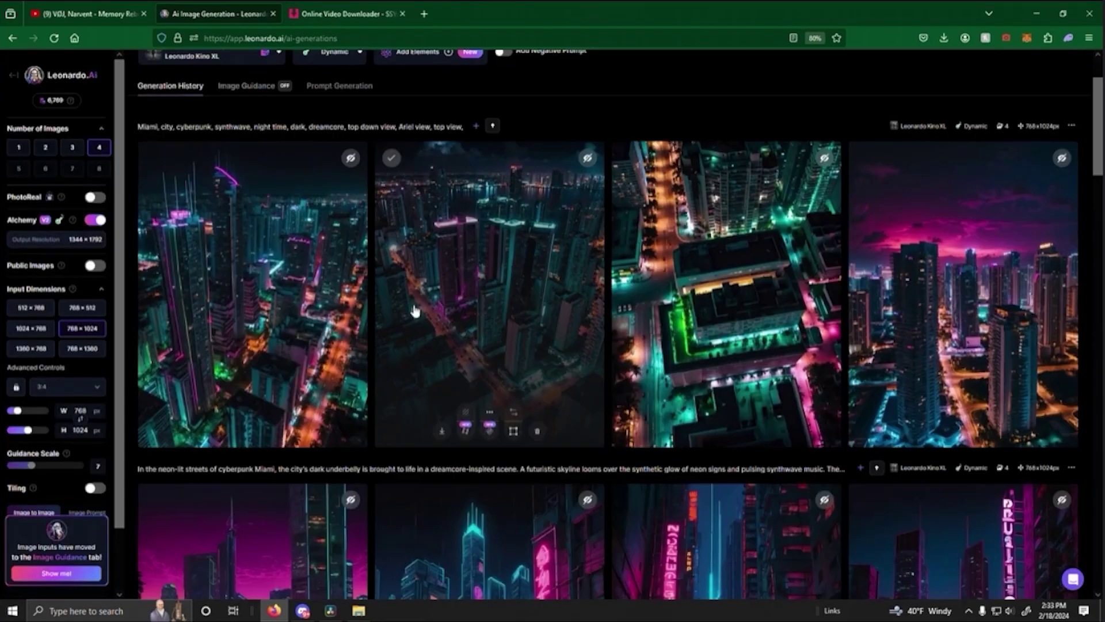
pyautogui.scroll(-3, 641, 316)
pyautogui.scroll(-6, 570, 330)
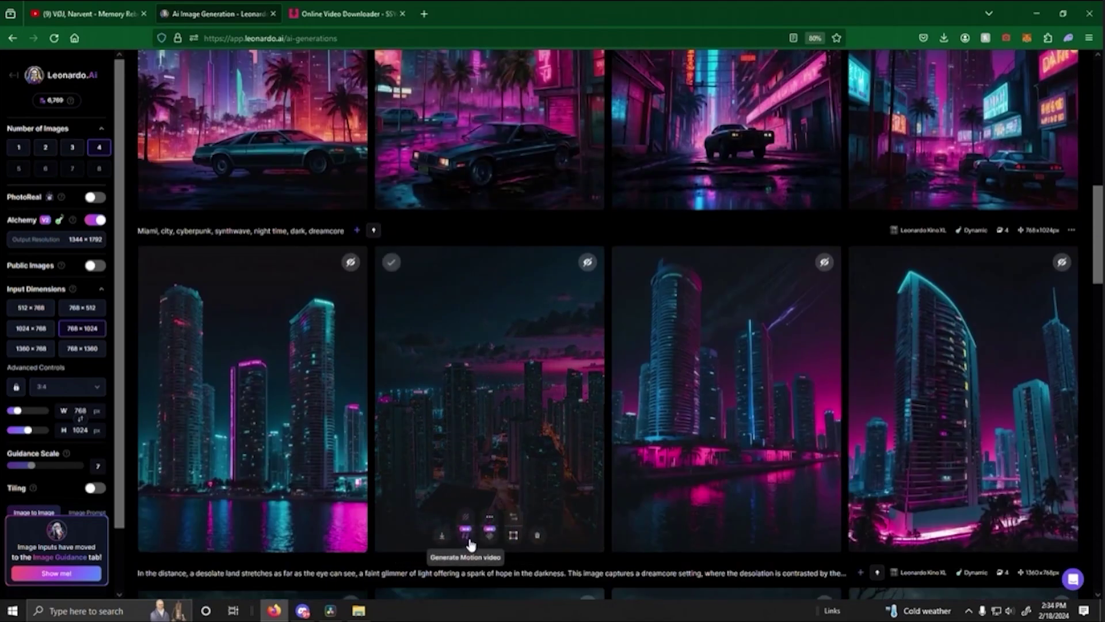
pyautogui.click(467, 538)
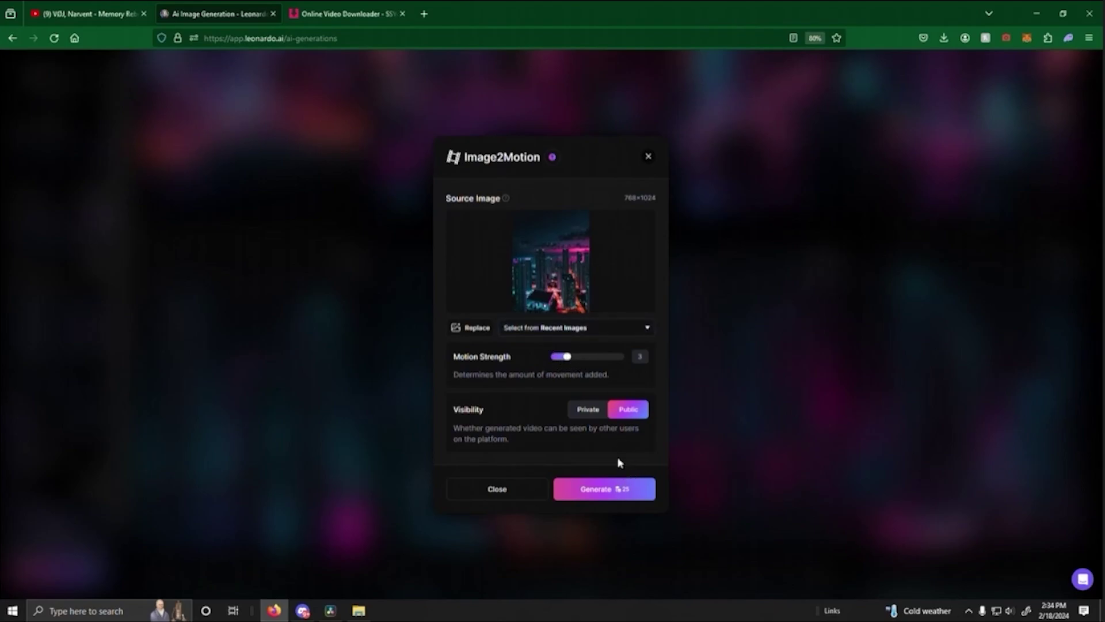
pyautogui.click(604, 489)
# Step: Generate a public motion video with motion strength 3 from the first top-down city image, and check the resulting clips
pyautogui.scroll(5, 679, 403)
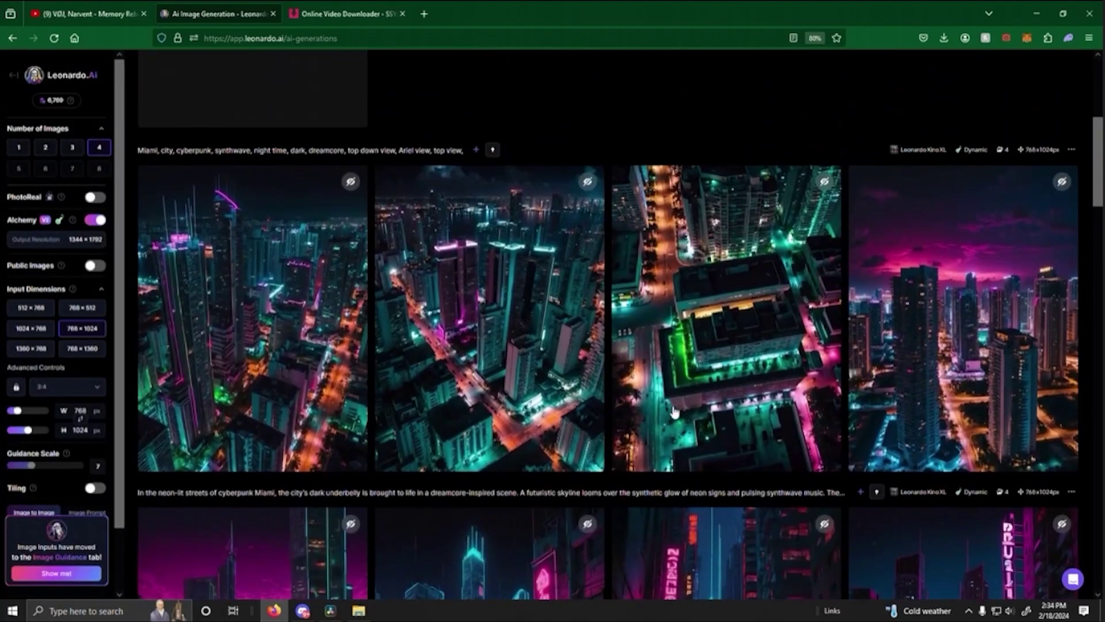
pyautogui.scroll(1, 675, 411)
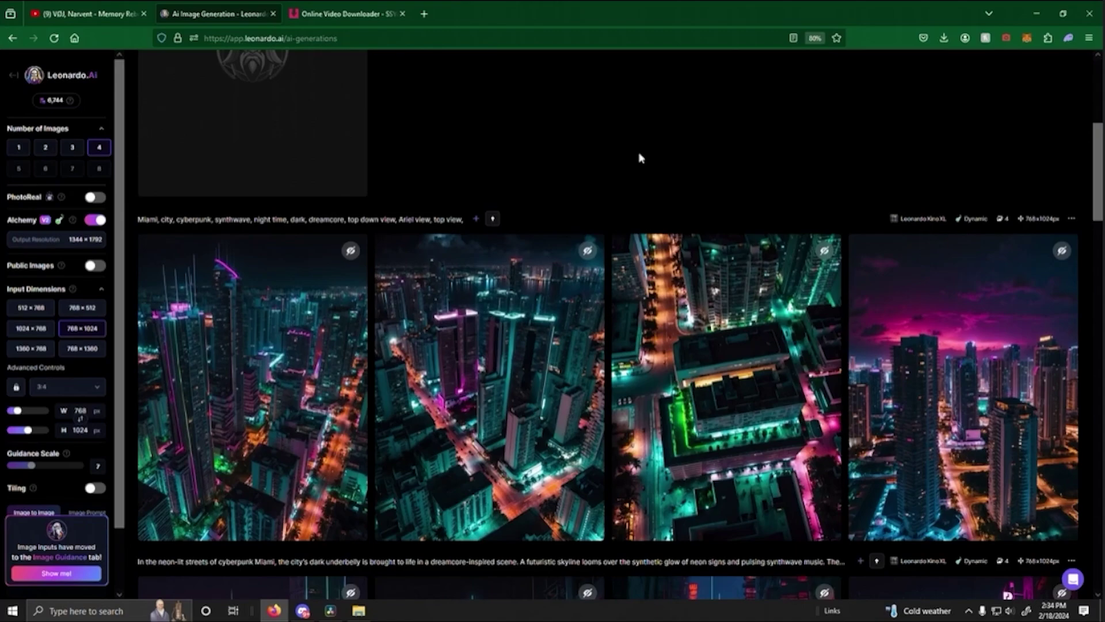
pyautogui.moveTo(227, 521)
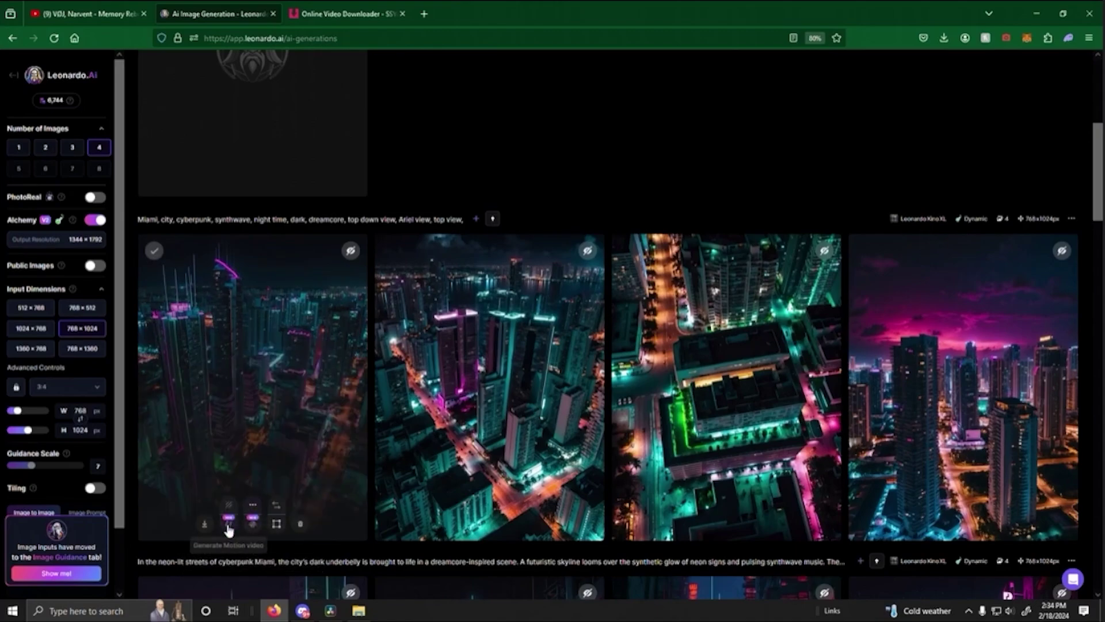
pyautogui.click(229, 525)
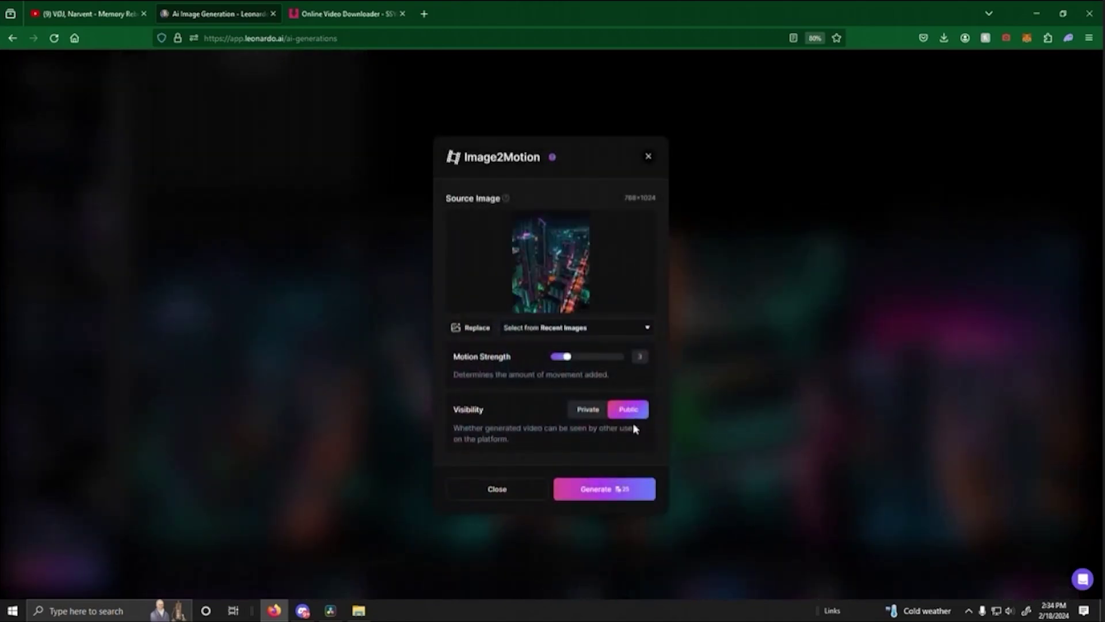
pyautogui.click(615, 495)
pyautogui.scroll(4, 656, 394)
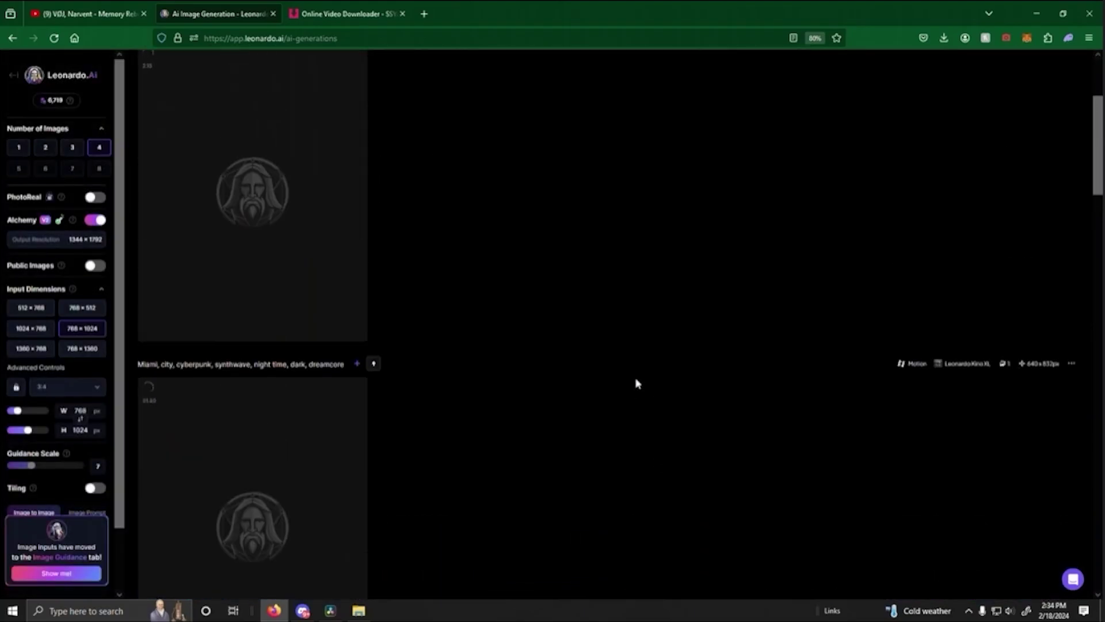
pyautogui.scroll(1, 636, 383)
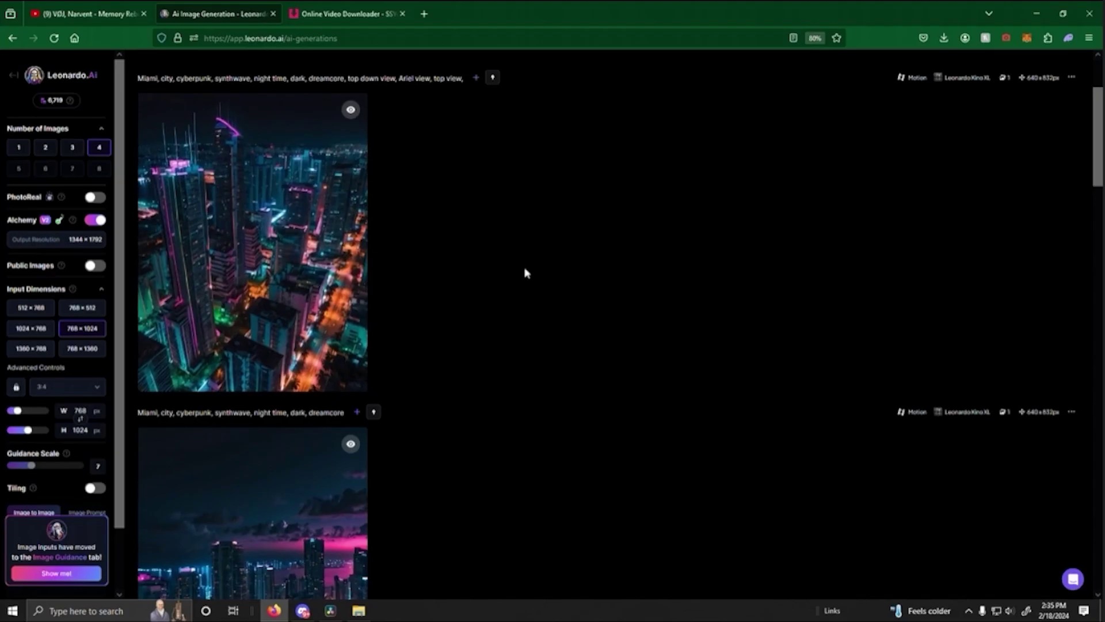
# Step: Generate a public motion video with motion strength 3 from the fourth image of the overhead street set, and review the generated clips
pyautogui.scroll(3, 588, 282)
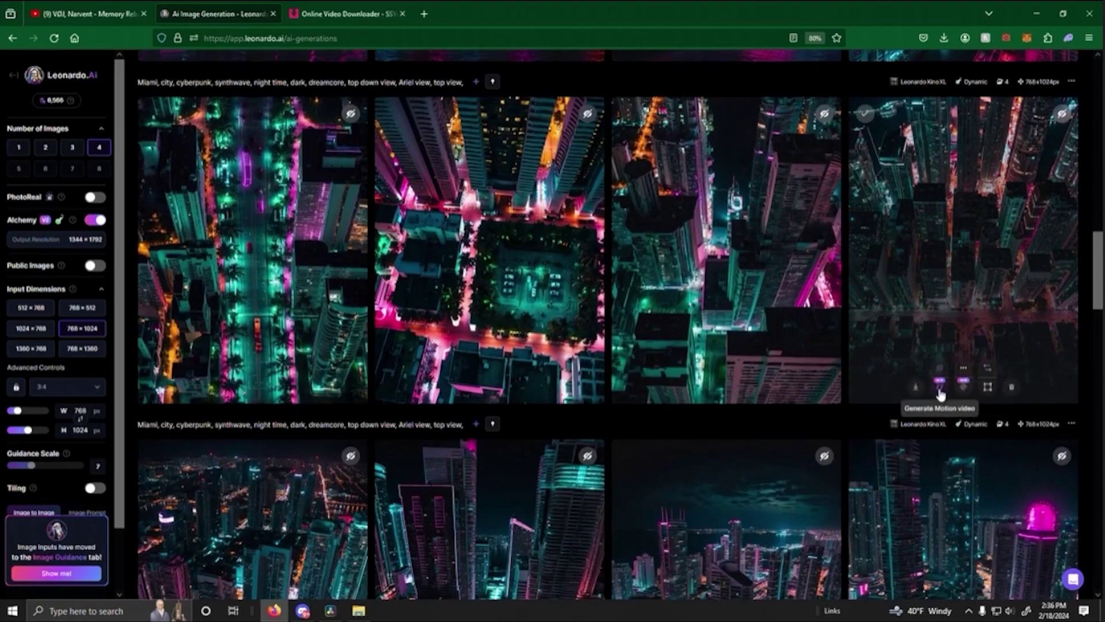
pyautogui.click(940, 388)
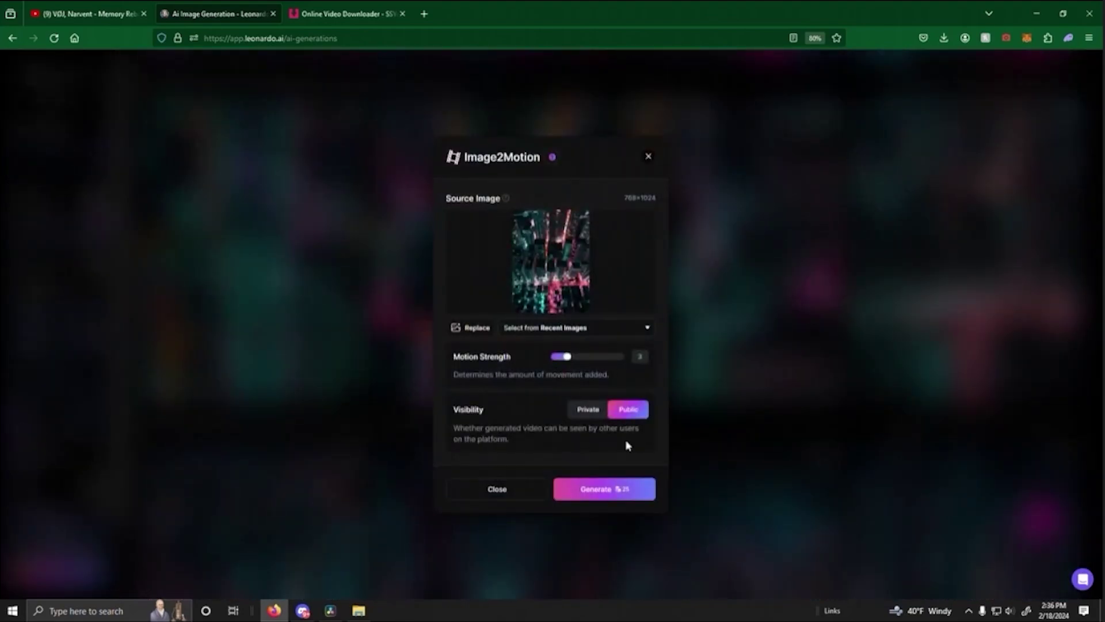
pyautogui.press('Escape')
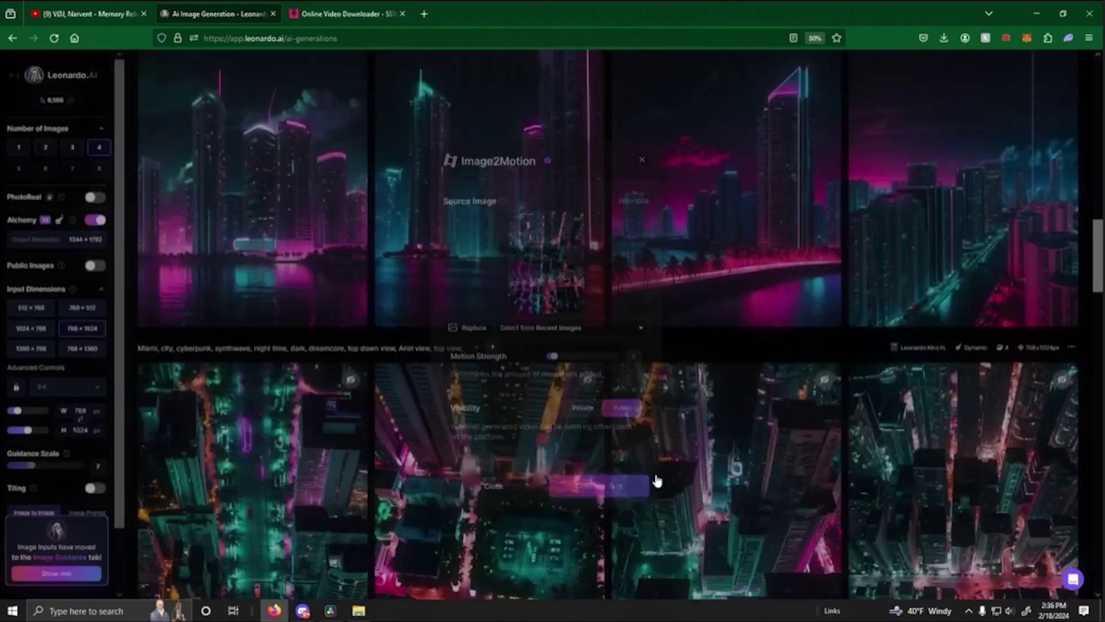
pyautogui.scroll(-3, 959, 474)
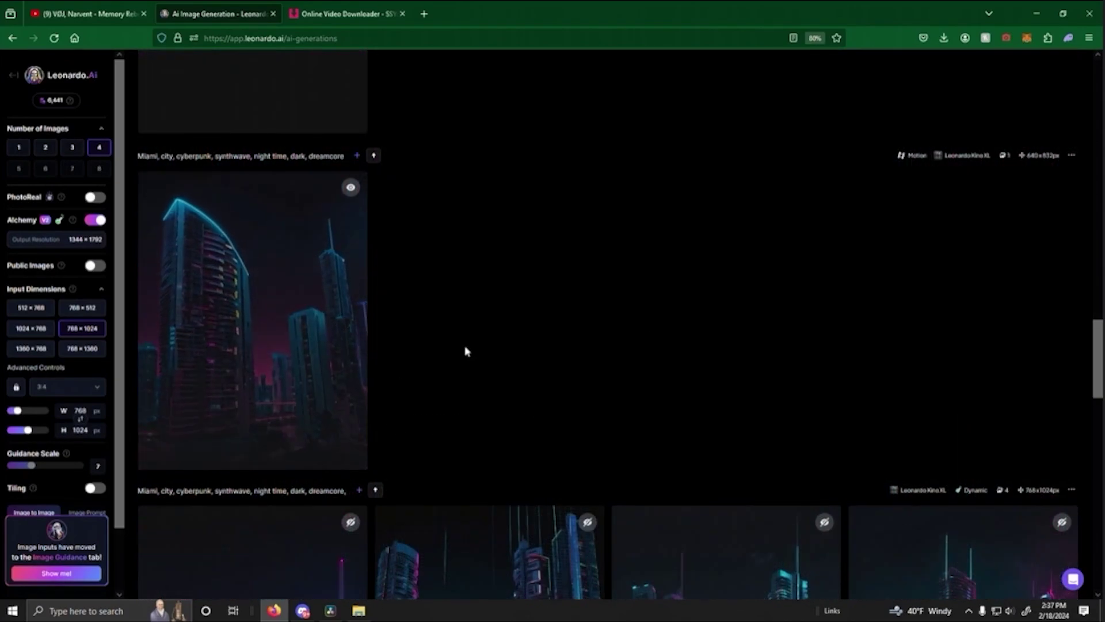
pyautogui.scroll(6, 547, 359)
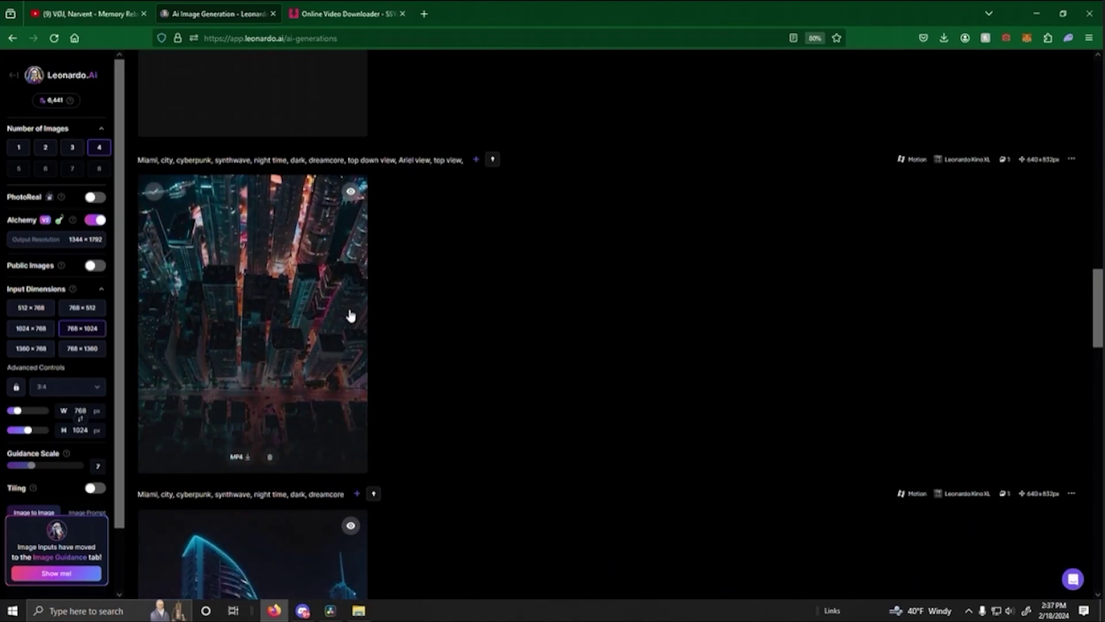
# Step: Examine the generated top-down and skyline motion clips in the generation history
pyautogui.scroll(-3, 637, 333)
pyautogui.scroll(8, 631, 338)
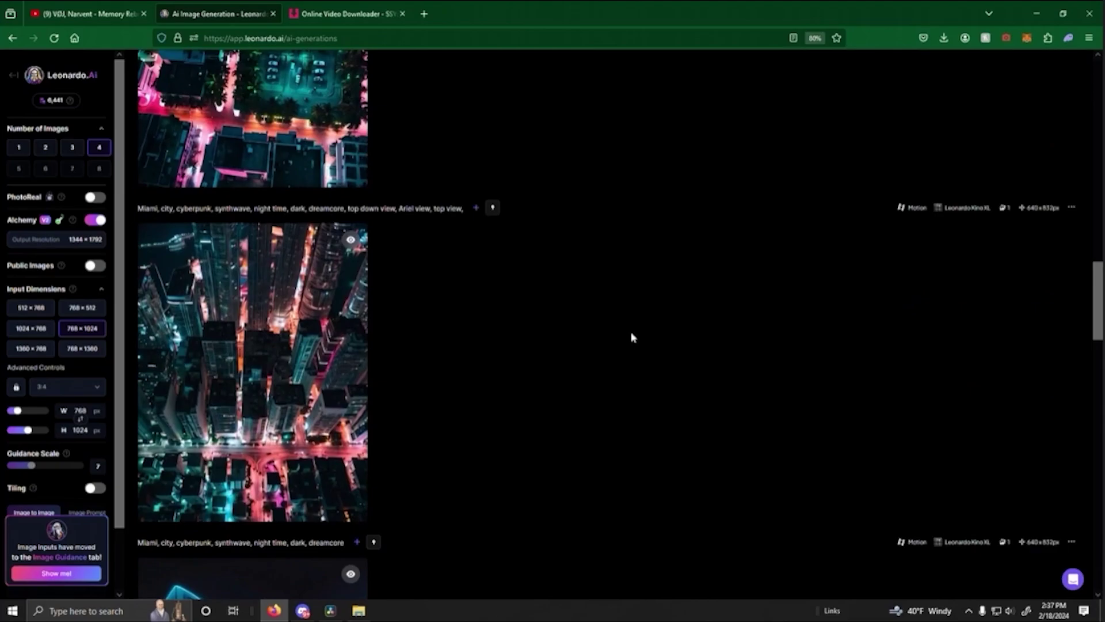
pyautogui.scroll(2, 256, 247)
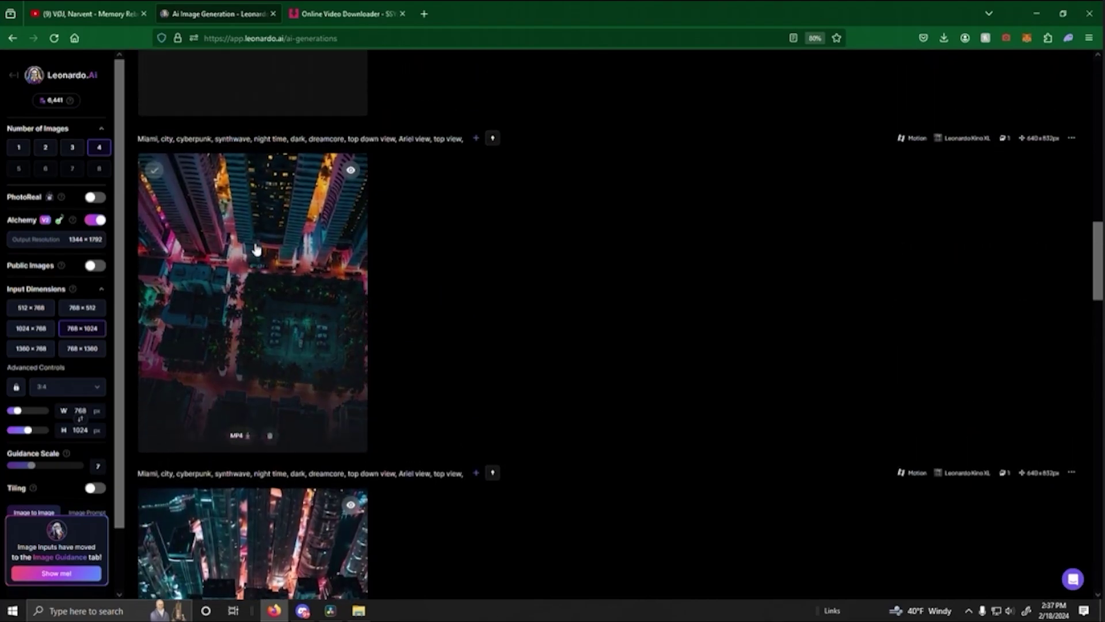
pyautogui.scroll(-3, 330, 314)
pyautogui.scroll(-10, 346, 322)
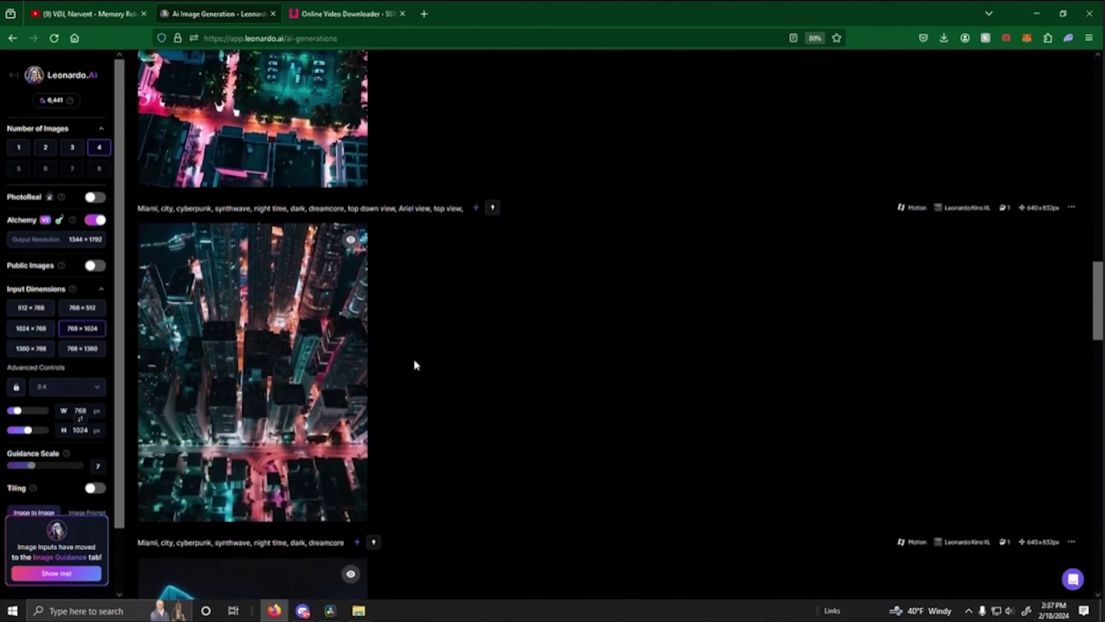
pyautogui.scroll(8, 728, 318)
pyautogui.scroll(-8, 630, 408)
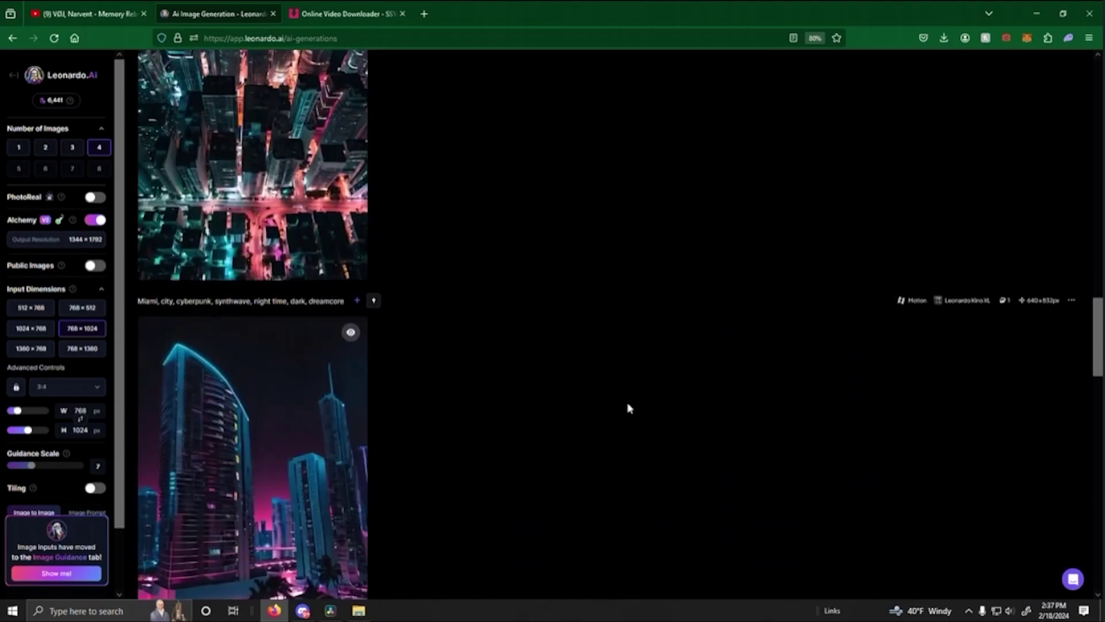
pyautogui.scroll(6, 647, 387)
pyautogui.scroll(8, 334, 314)
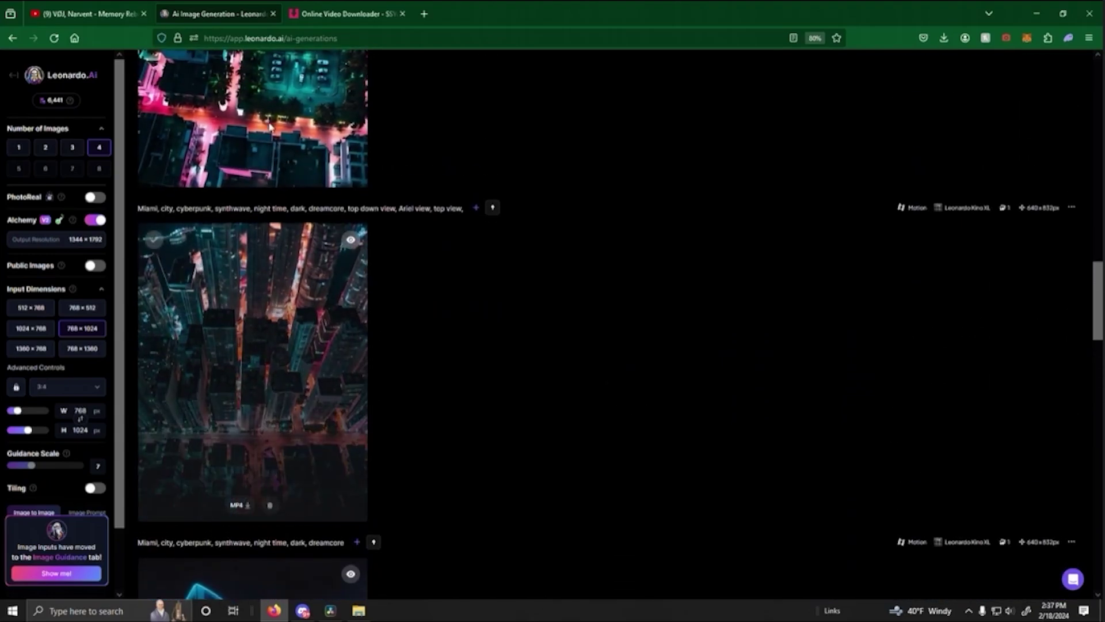
pyautogui.scroll(2, 328, 350)
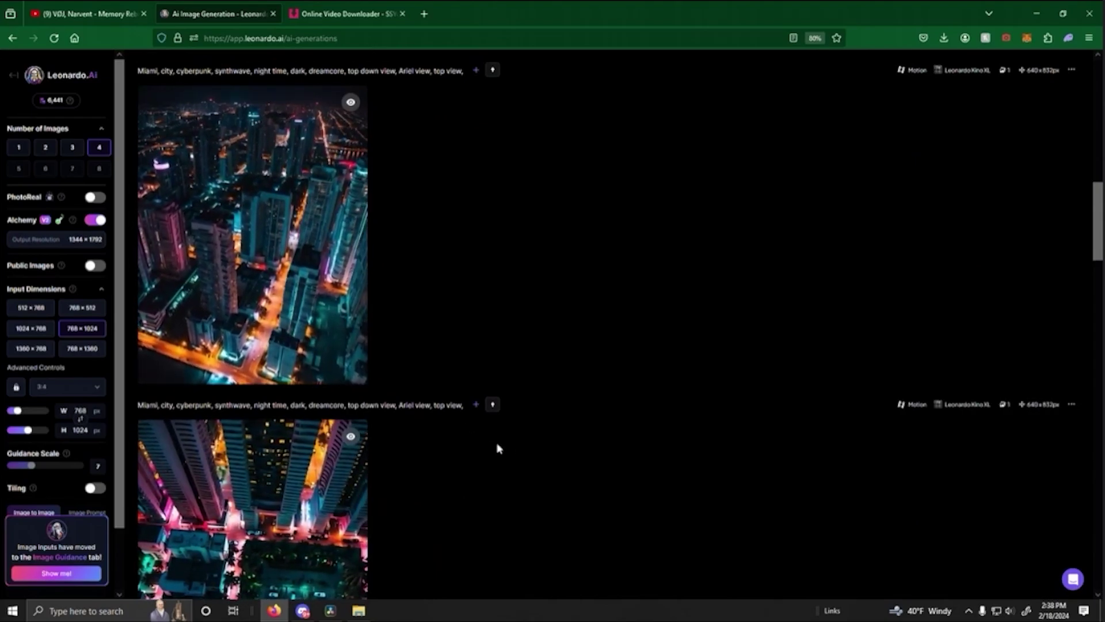
pyautogui.scroll(3, 498, 448)
# Step: Generate public motion videos with motion strength 3 from the second and fourth images of the overhead street set
pyautogui.scroll(-15, 508, 449)
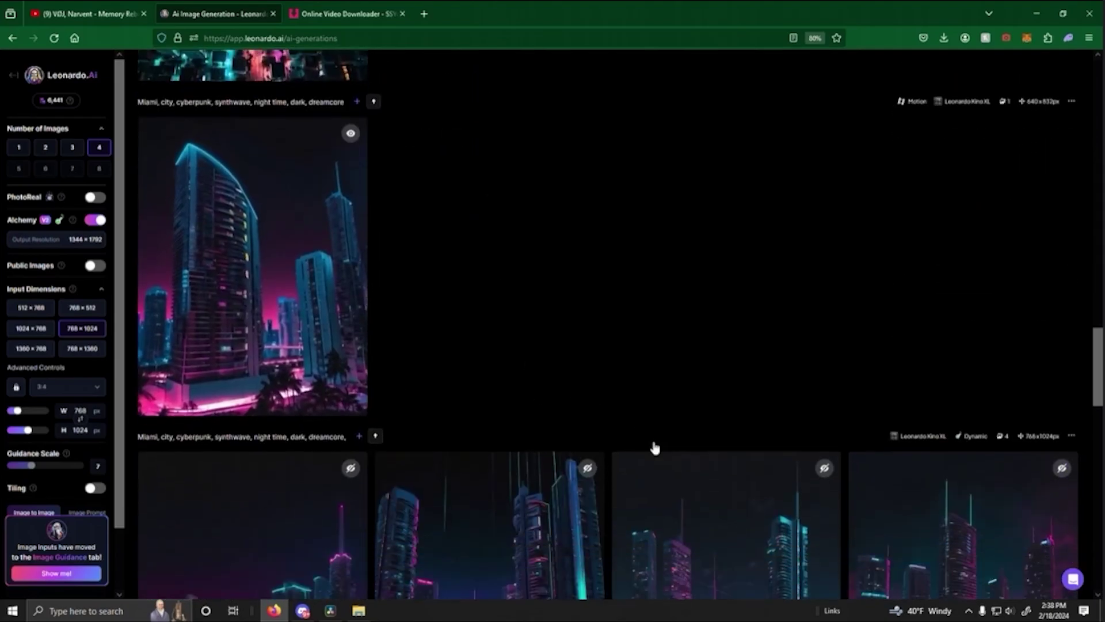
pyautogui.scroll(-15, 655, 448)
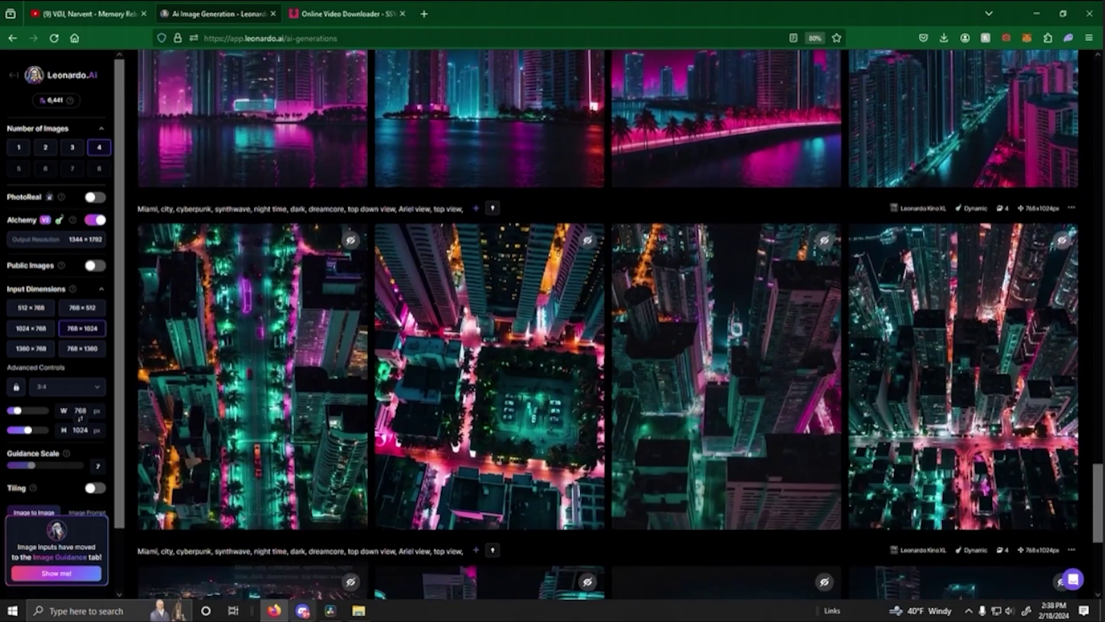
pyautogui.scroll(-2, 463, 423)
pyautogui.click(465, 416)
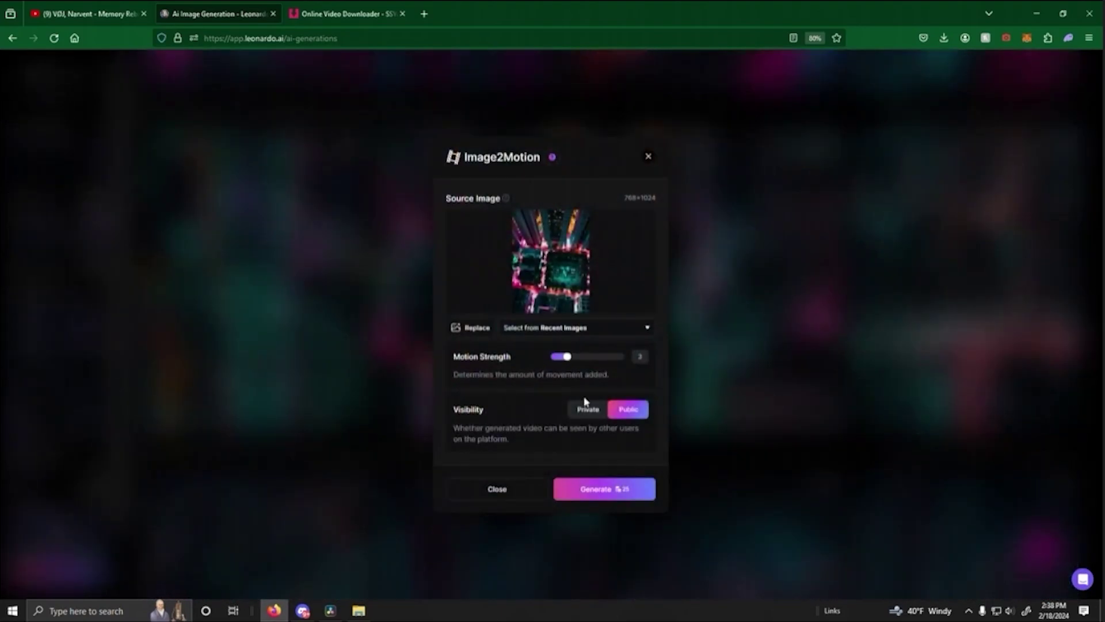
pyautogui.click(606, 499)
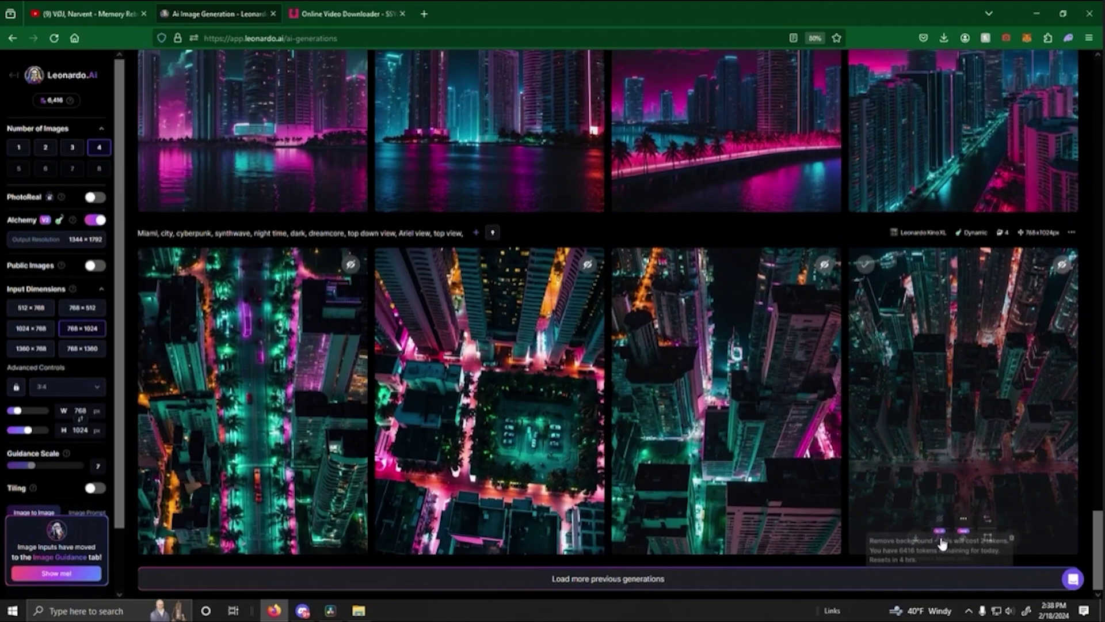
pyautogui.click(1011, 538)
pyautogui.click(603, 500)
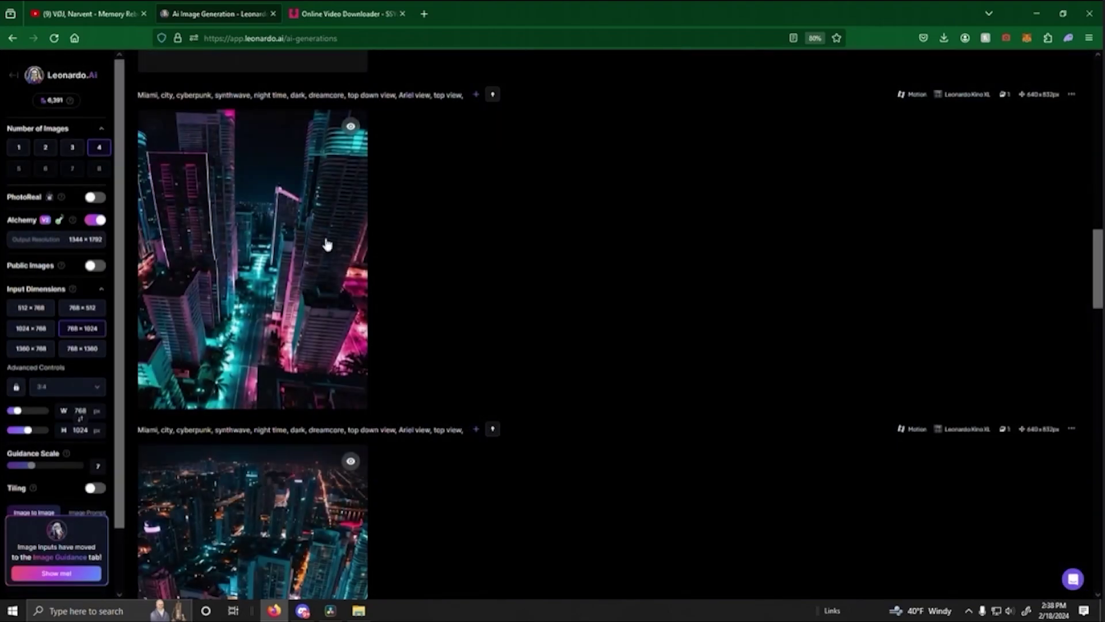
# Step: Review the motion clips in the generation history, including the night skyline and the newest top-down ones
pyautogui.scroll(-3, 323, 325)
pyautogui.scroll(-2, 461, 374)
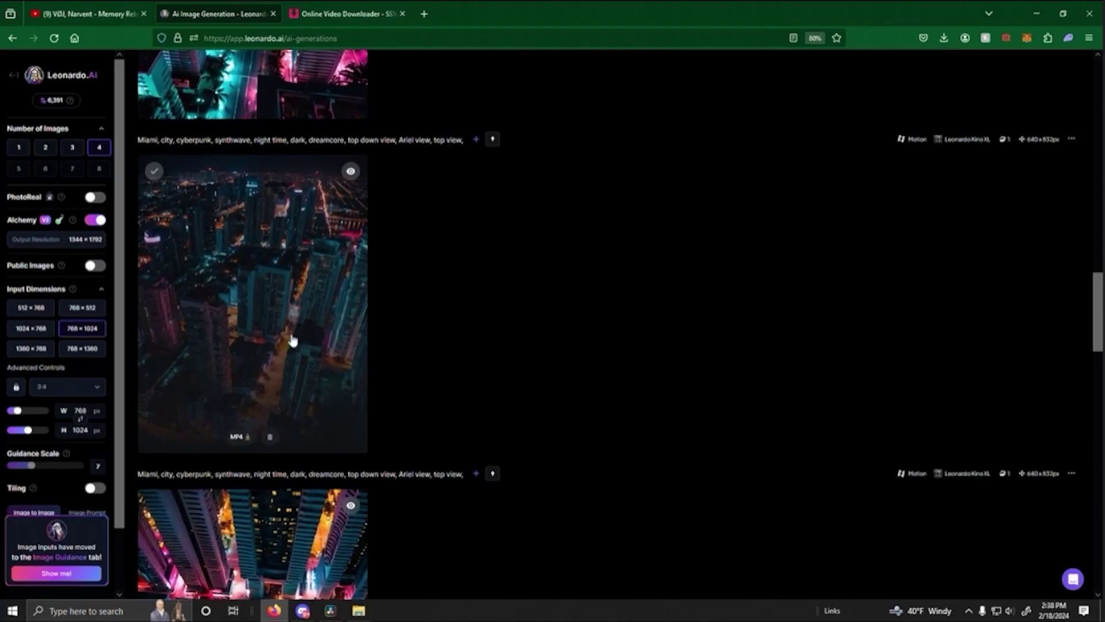
pyautogui.scroll(2, 582, 375)
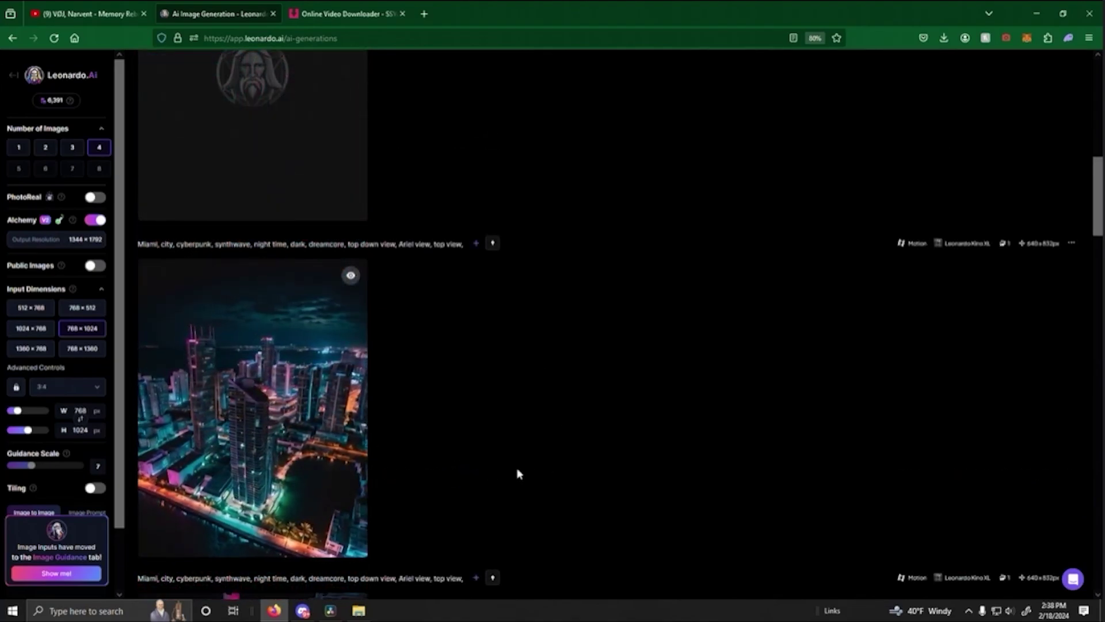
pyautogui.scroll(3, 541, 403)
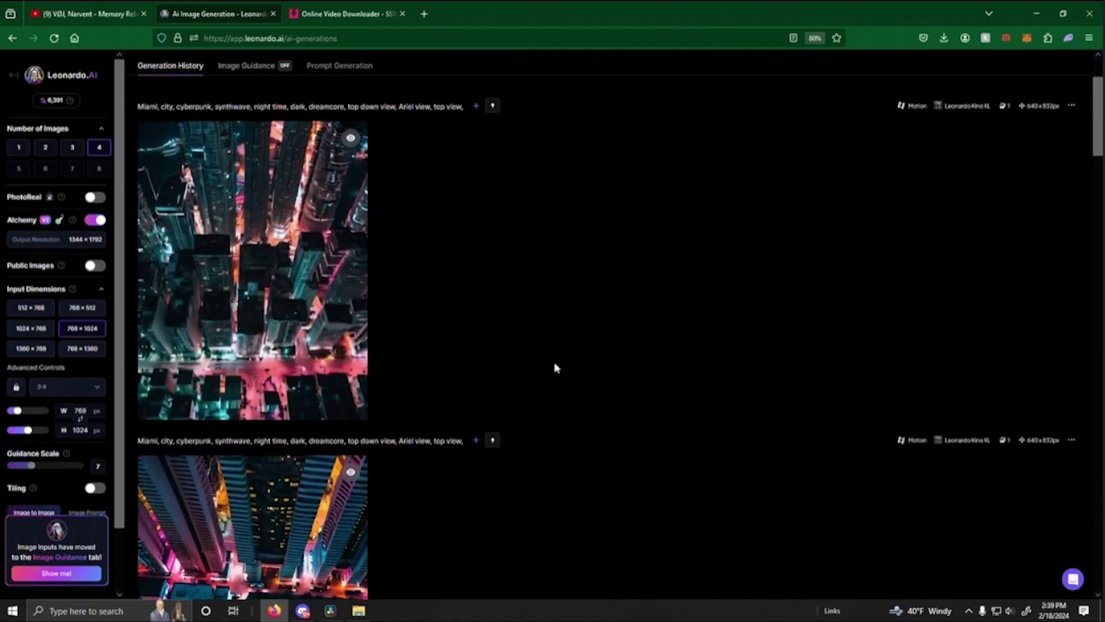
pyautogui.scroll(-3, 451, 309)
pyautogui.scroll(3, 461, 313)
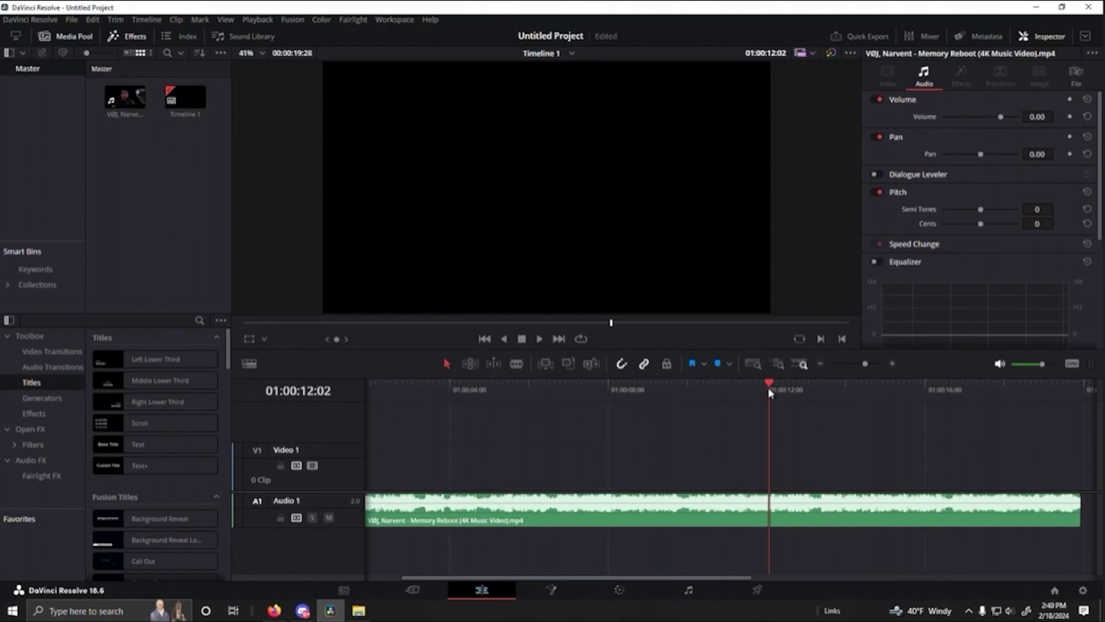
# Step: In DaVinci Resolve, import the skyline clip 8f0a63dc-1c2a-44d5-87e3-f211a5d6ff7d.mp4 from Downloads and place it at the start of Video 1
pyautogui.moveTo(769, 387); pyautogui.dragTo(355, 417)
pyautogui.click(359, 612)
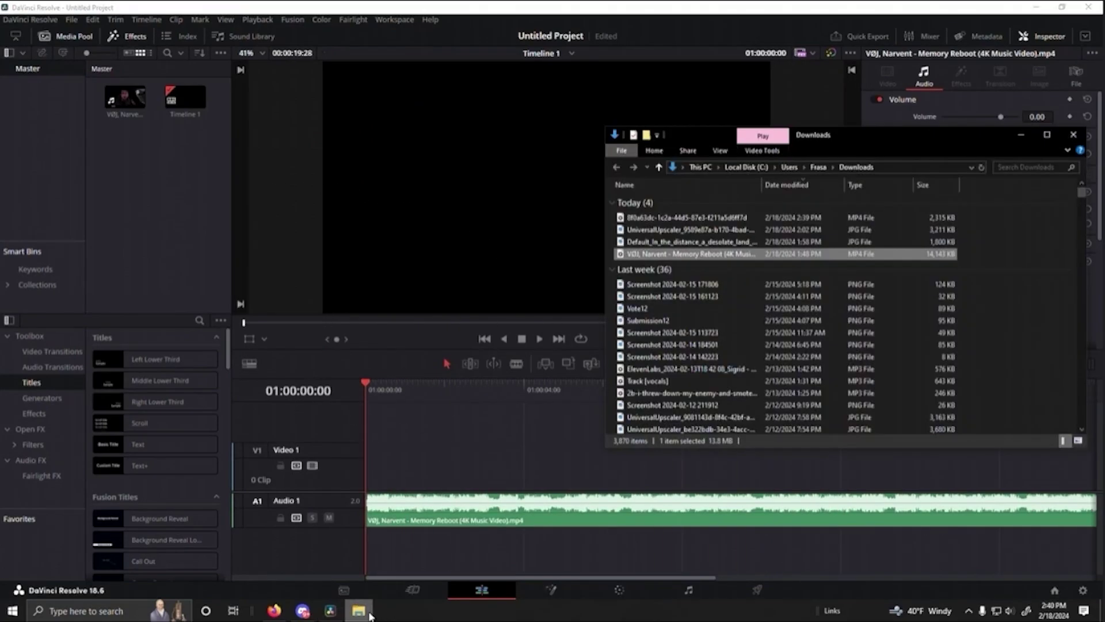
pyautogui.click(703, 219)
pyautogui.moveTo(695, 220); pyautogui.dragTo(177, 193)
pyautogui.click(177, 195)
pyautogui.moveTo(128, 139); pyautogui.dragTo(357, 472)
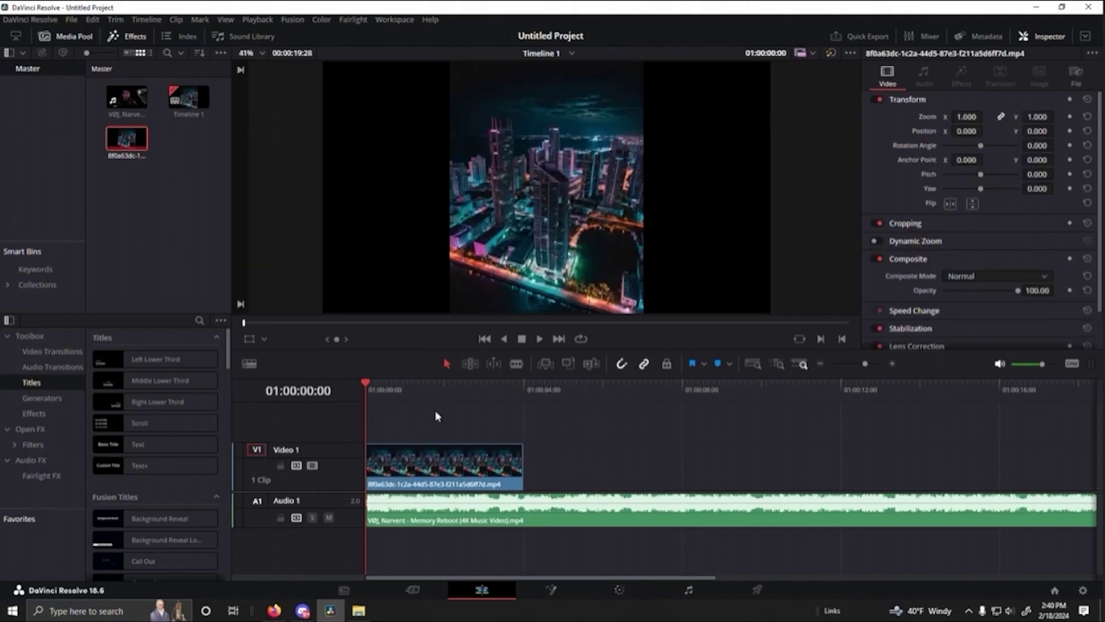
# Step: Play the opening of the timeline repeatedly to locate the beat where the skyline clip should be cut
pyautogui.press('space')
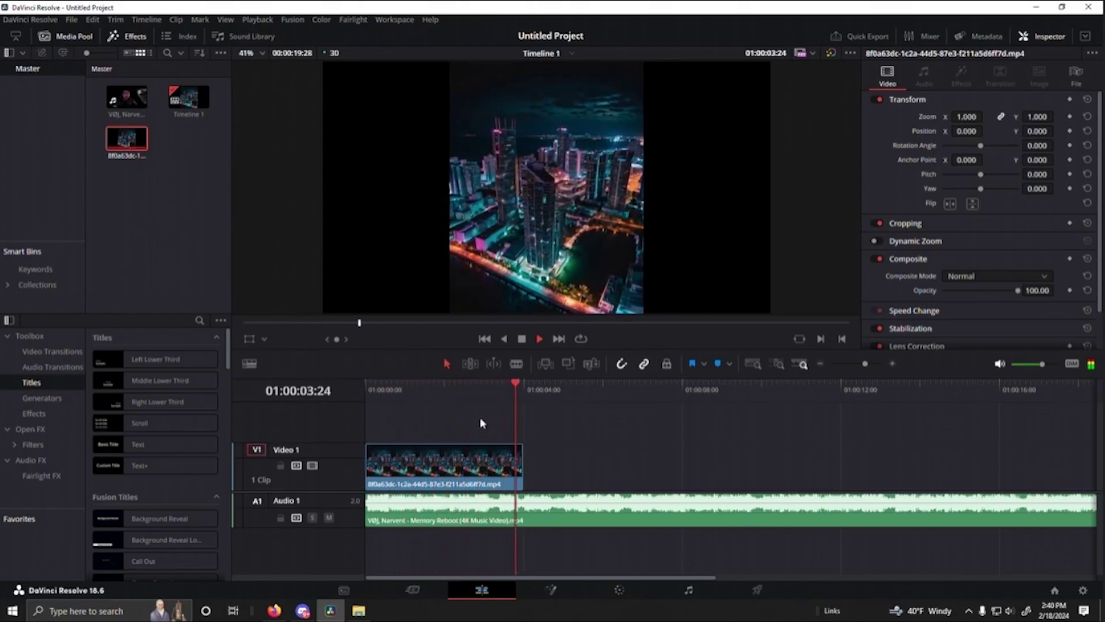
pyautogui.press('space')
pyautogui.press('Home')
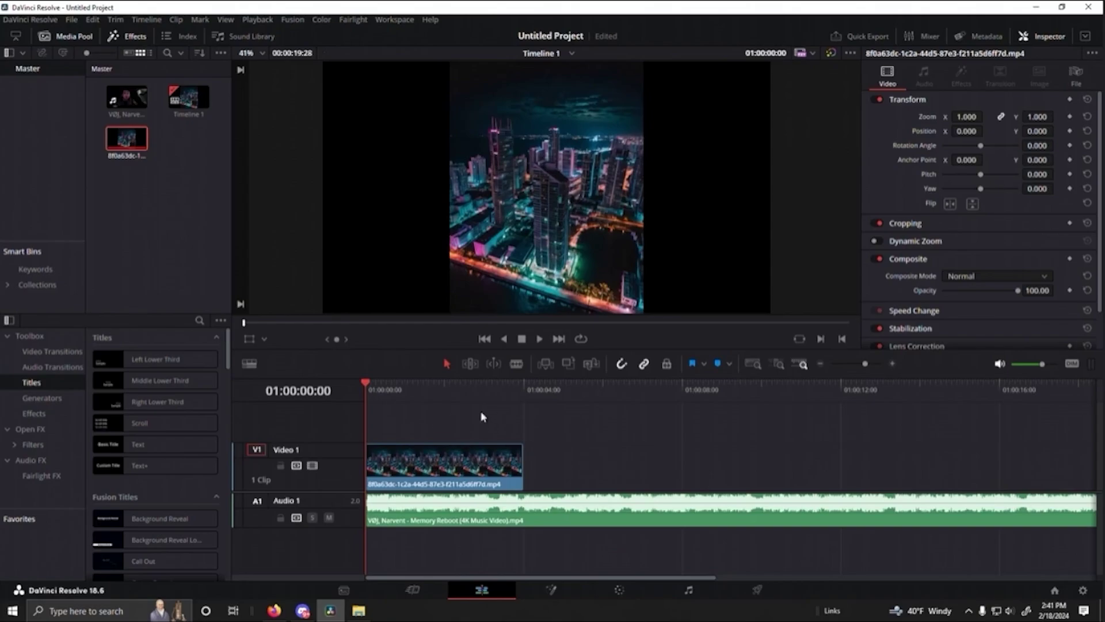
pyautogui.press('space')
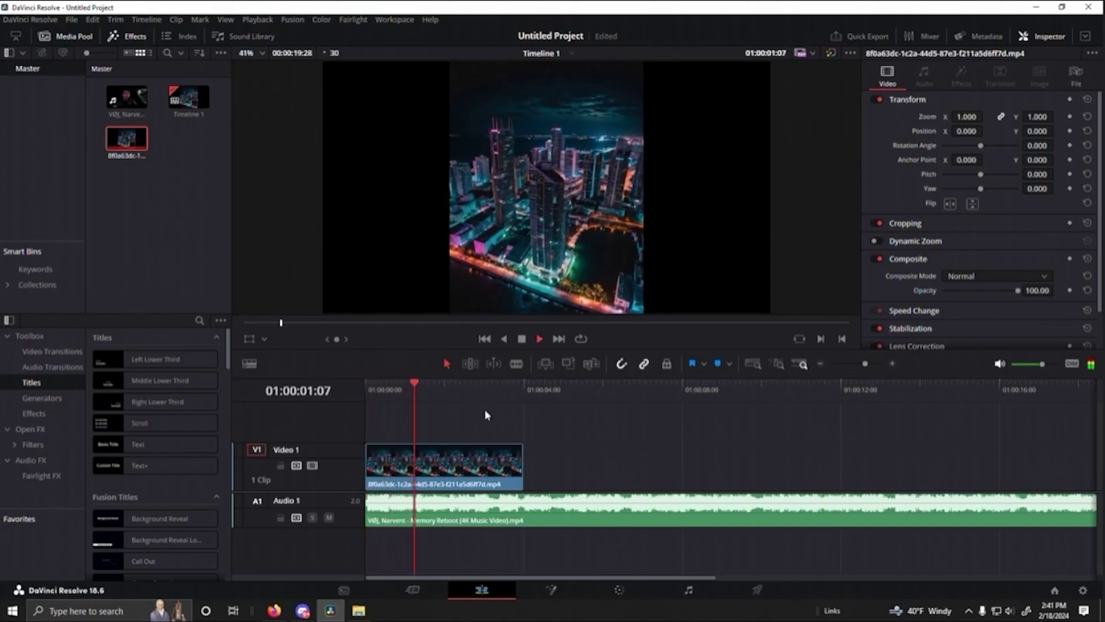
pyautogui.click(426, 384)
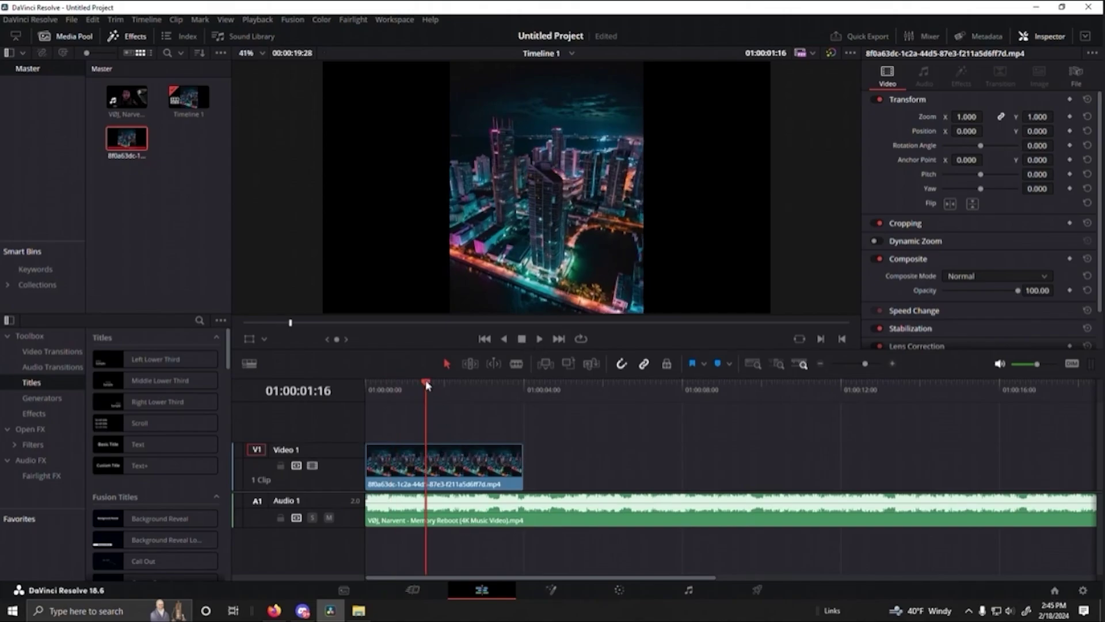
pyautogui.moveTo(427, 385); pyautogui.dragTo(366, 391)
pyautogui.press('space')
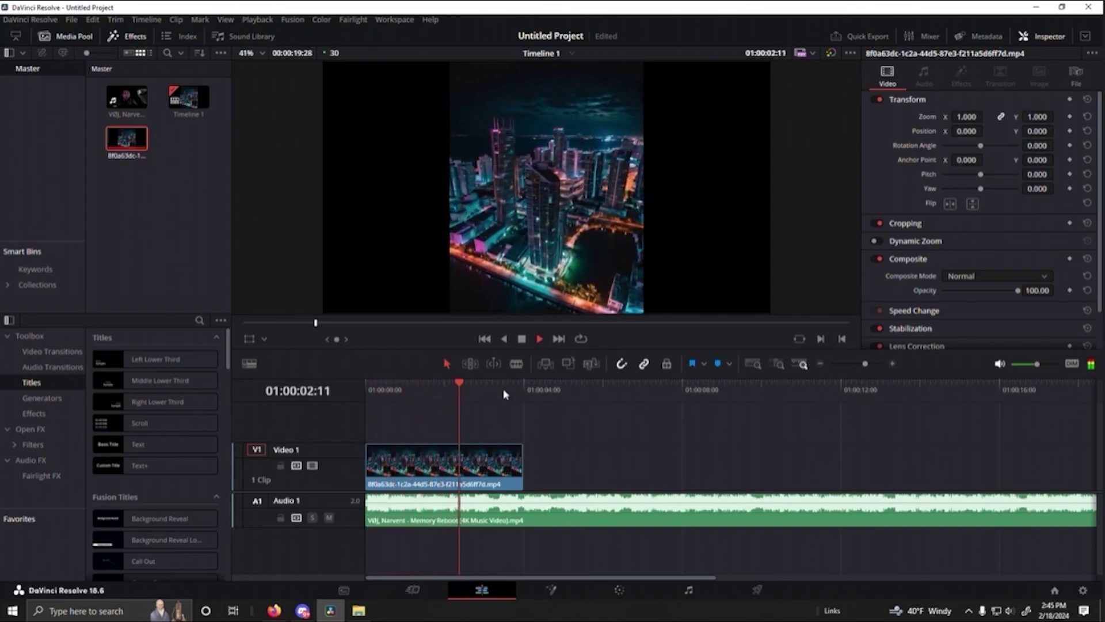
pyautogui.press('space')
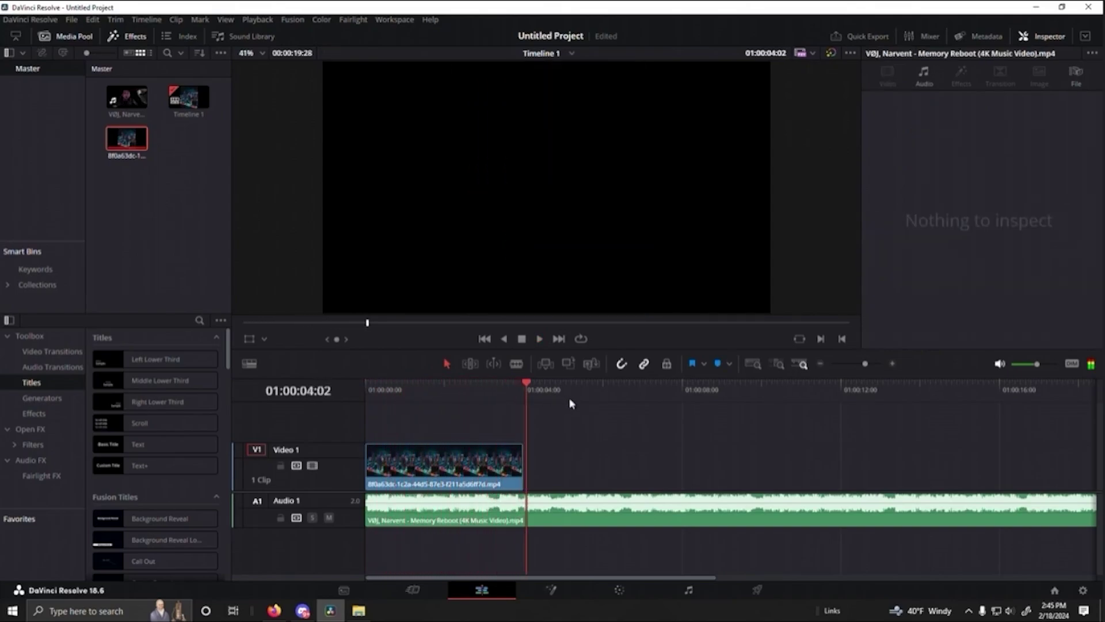
pyautogui.click(377, 392)
pyautogui.click(370, 394)
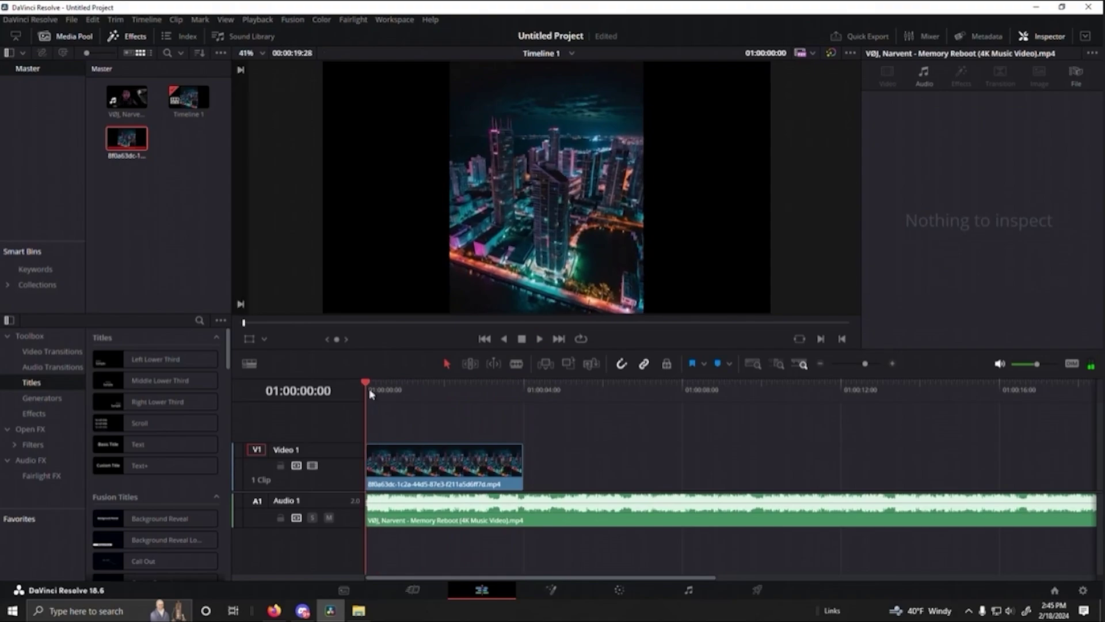
# Step: Trim the end of the skyline clip to about 01:00:01:16 and replay the cut against the music
pyautogui.moveTo(525, 472); pyautogui.dragTo(427, 468)
pyautogui.press('space')
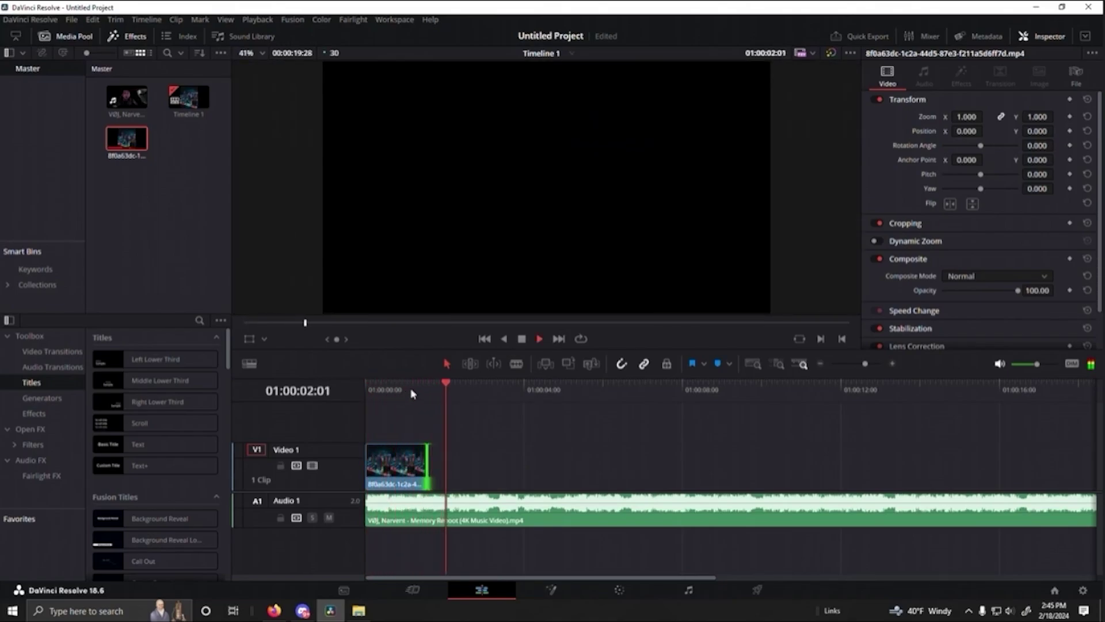
pyautogui.press('space')
pyautogui.moveTo(447, 384); pyautogui.dragTo(366, 385)
pyautogui.press('space')
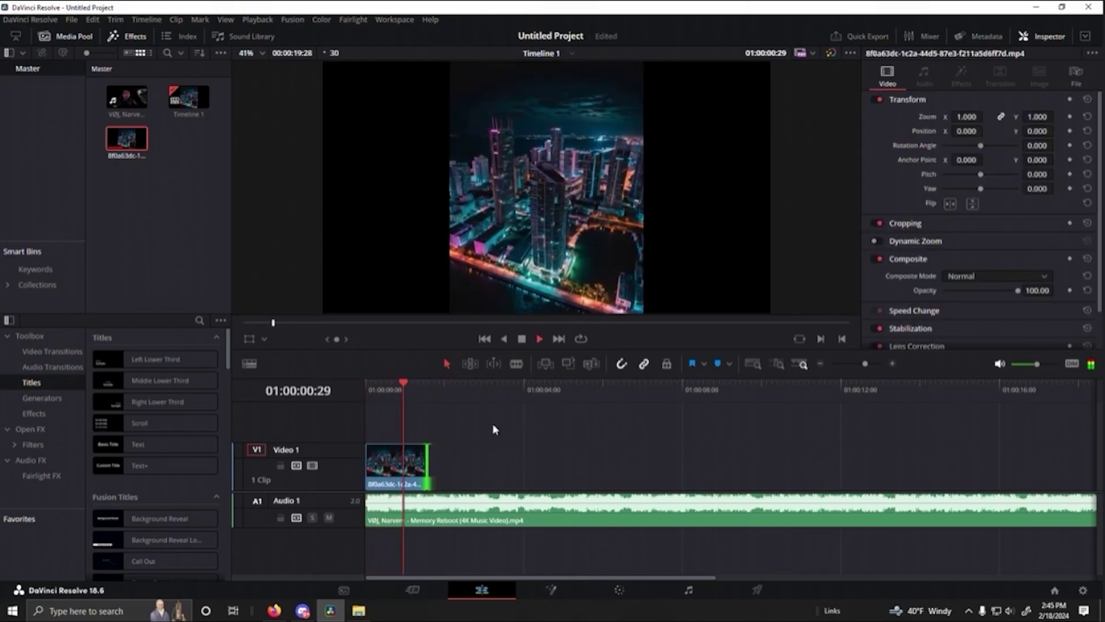
pyautogui.press('space')
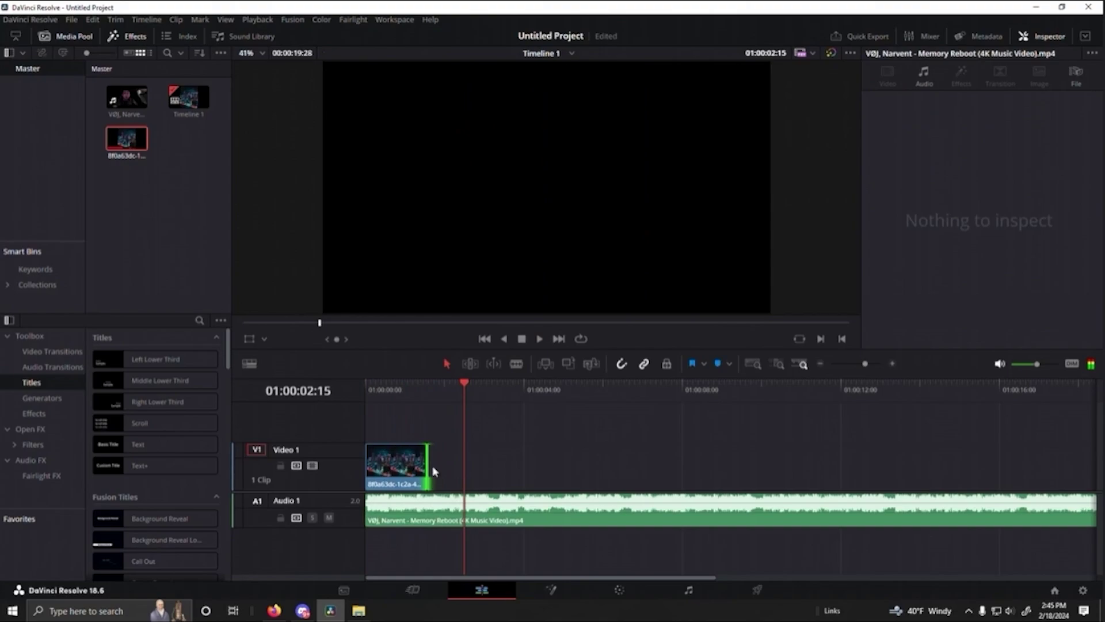
# Step: Shorten the skyline clip's end in two small trims to about 01:00:01:11, replaying from the start to check the timing
pyautogui.moveTo(427, 466); pyautogui.dragTo(423, 466)
pyautogui.moveTo(466, 388); pyautogui.dragTo(361, 402)
pyautogui.press('space')
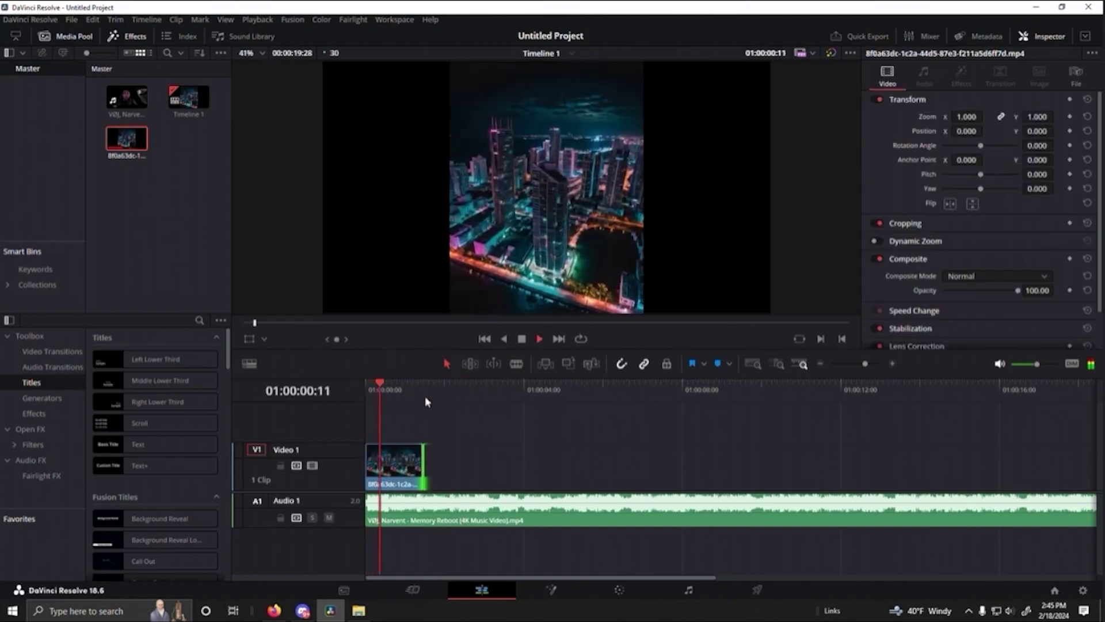
pyautogui.press('space')
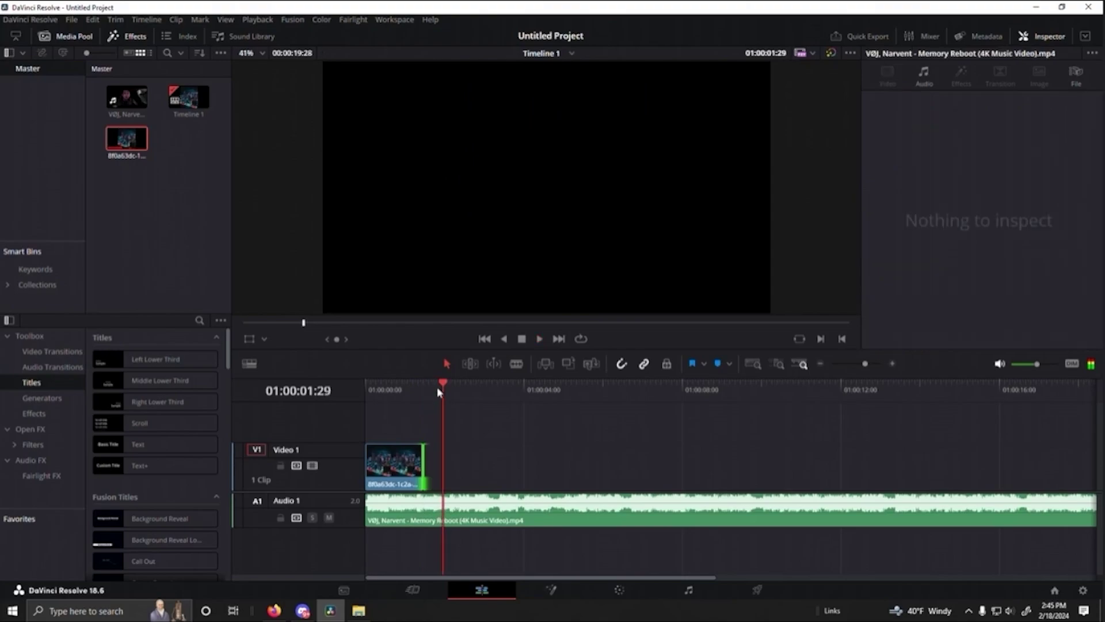
pyautogui.moveTo(424, 466); pyautogui.dragTo(419, 466)
pyautogui.moveTo(444, 391); pyautogui.dragTo(360, 388)
pyautogui.press('space')
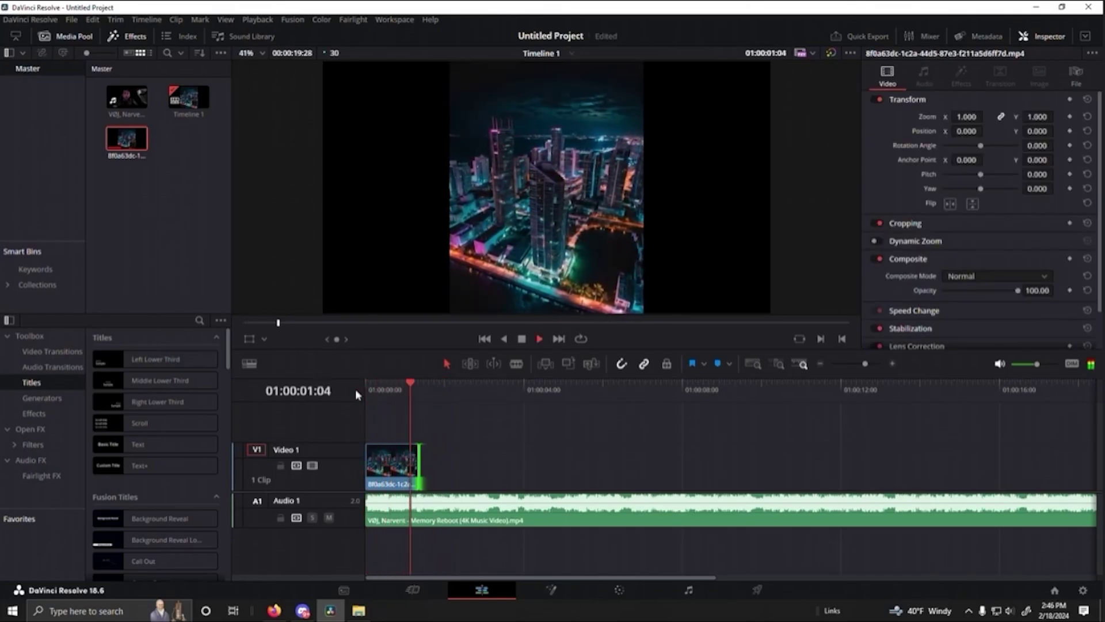
pyautogui.press('Up')
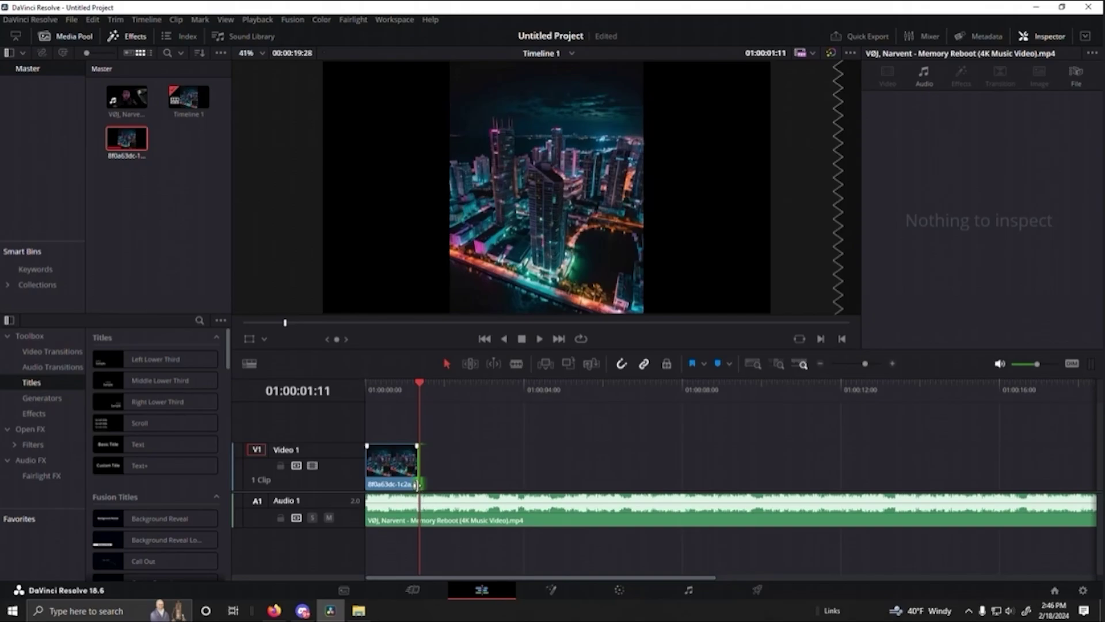
# Step: Switch to Leonardo.Ai and generate four images with "Street, Street View, liminal space," added before the prompt "Miami, city, cyberpunk, synthwave, night time, dark, dreamcore"
pyautogui.hotkey('alt', 'Tab')
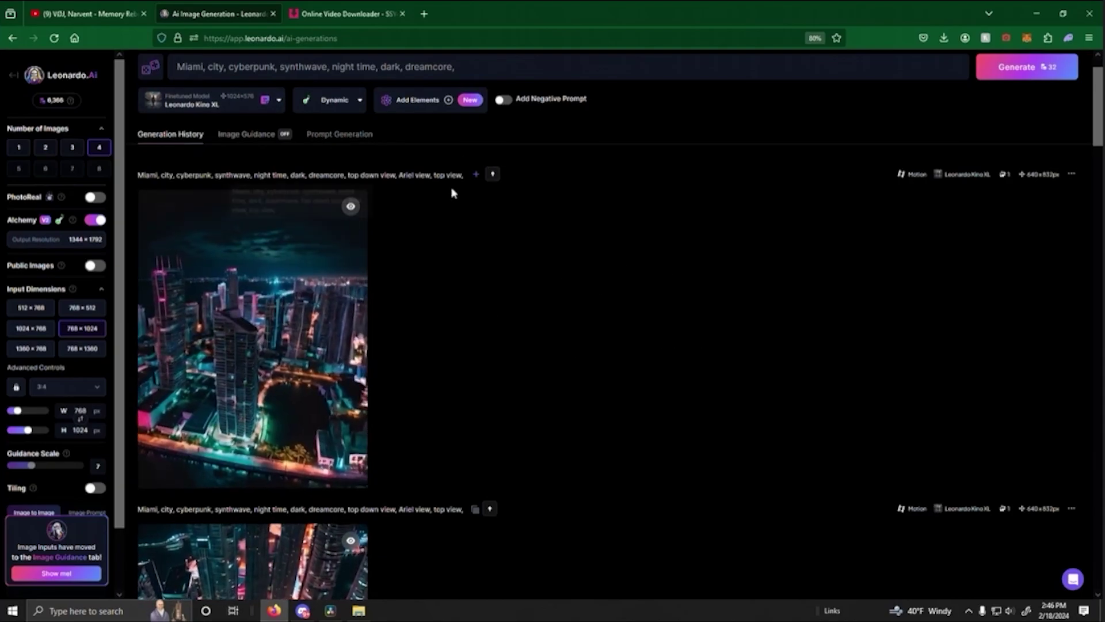
pyautogui.scroll(1, 452, 190)
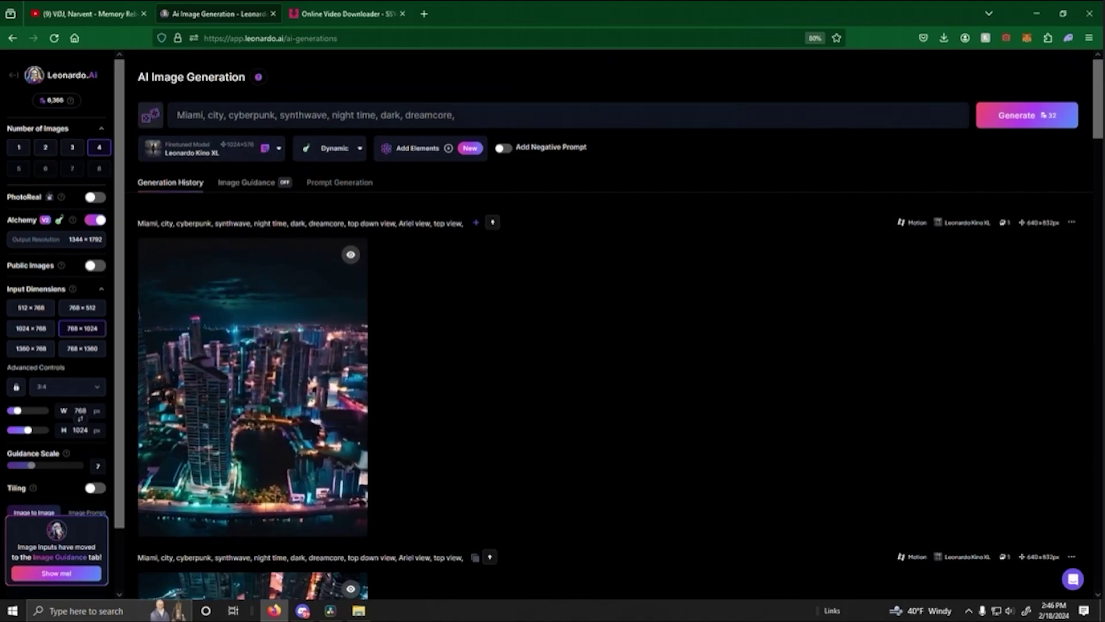
pyautogui.click(168, 119)
pyautogui.press('BackSpace')
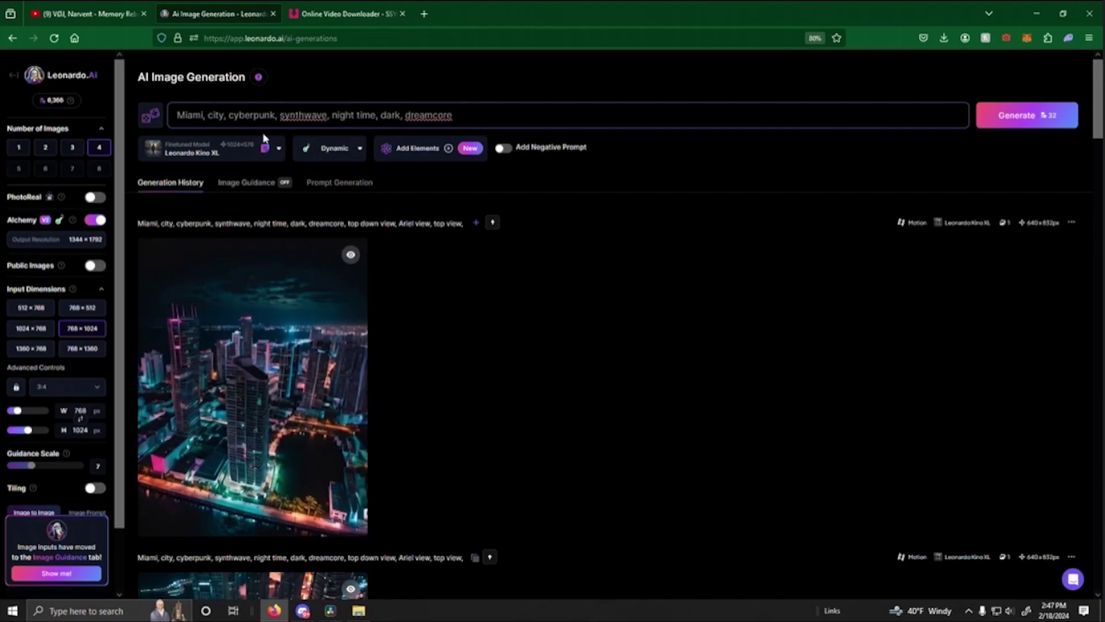
pyautogui.write('Street , Street View, liminal space,')
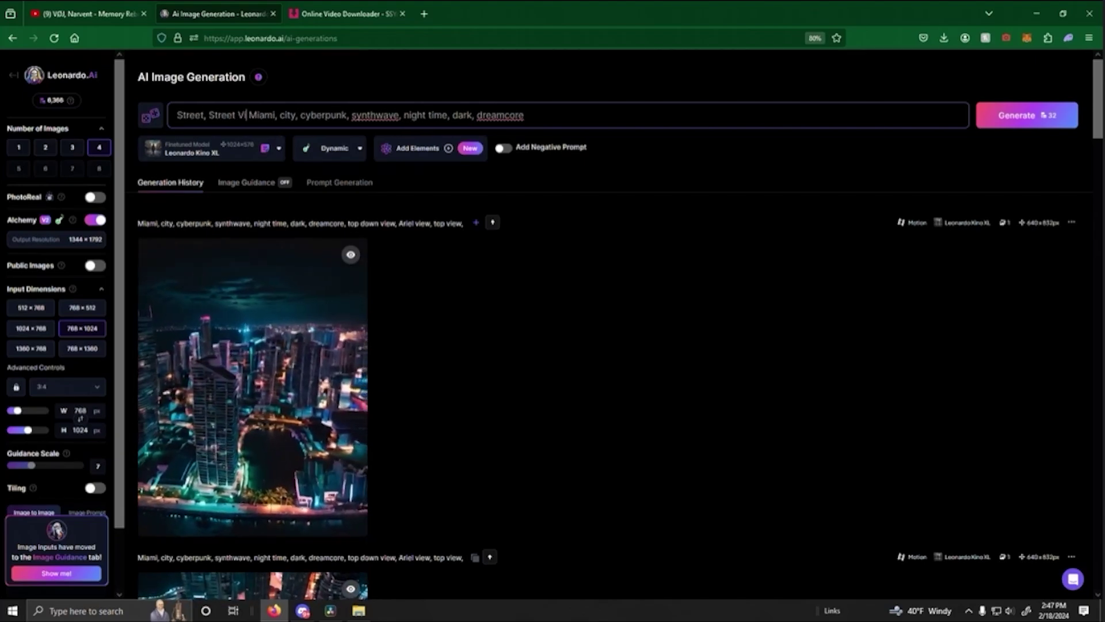
pyautogui.click(1033, 123)
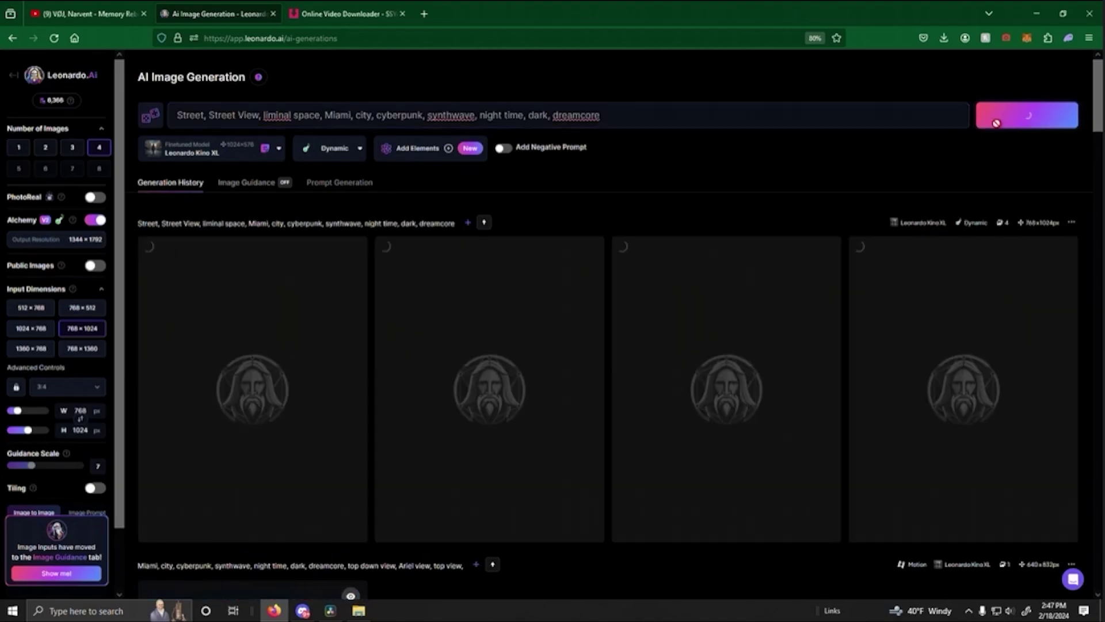
# Step: Switch to DaVinci Resolve and move the playhead past the skyline clip to 01:00:02:06
pyautogui.click(329, 610)
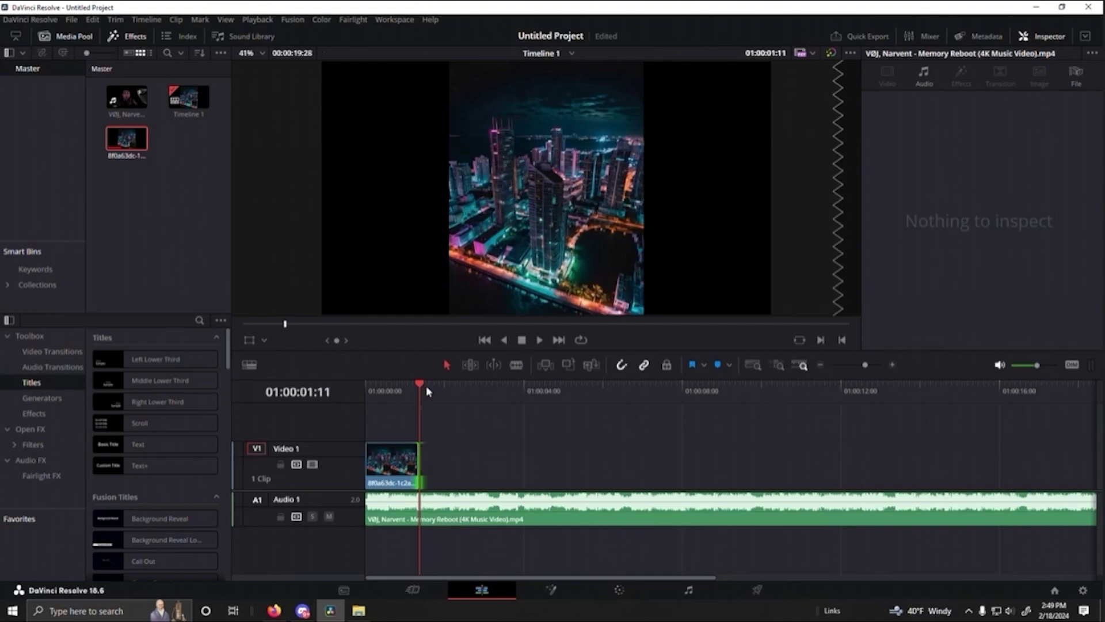
pyautogui.moveTo(422, 385); pyautogui.dragTo(453, 392)
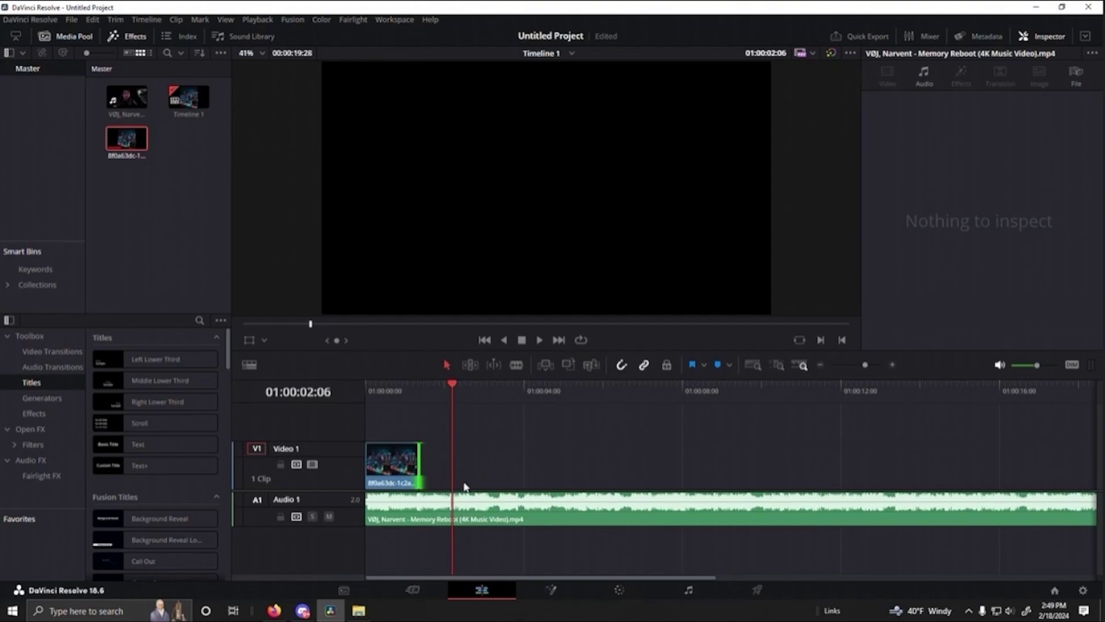
# Step: Back in Leonardo.Ai, generate an Image2Motion clip from the second street image at motion strength 2
pyautogui.click(279, 613)
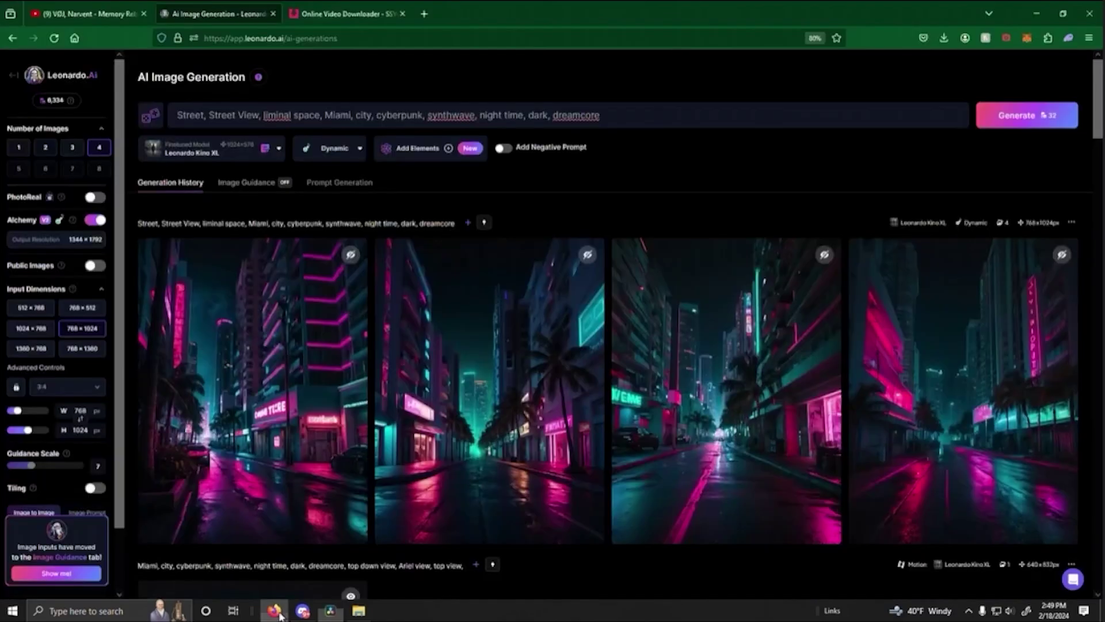
pyautogui.scroll(-2, 476, 479)
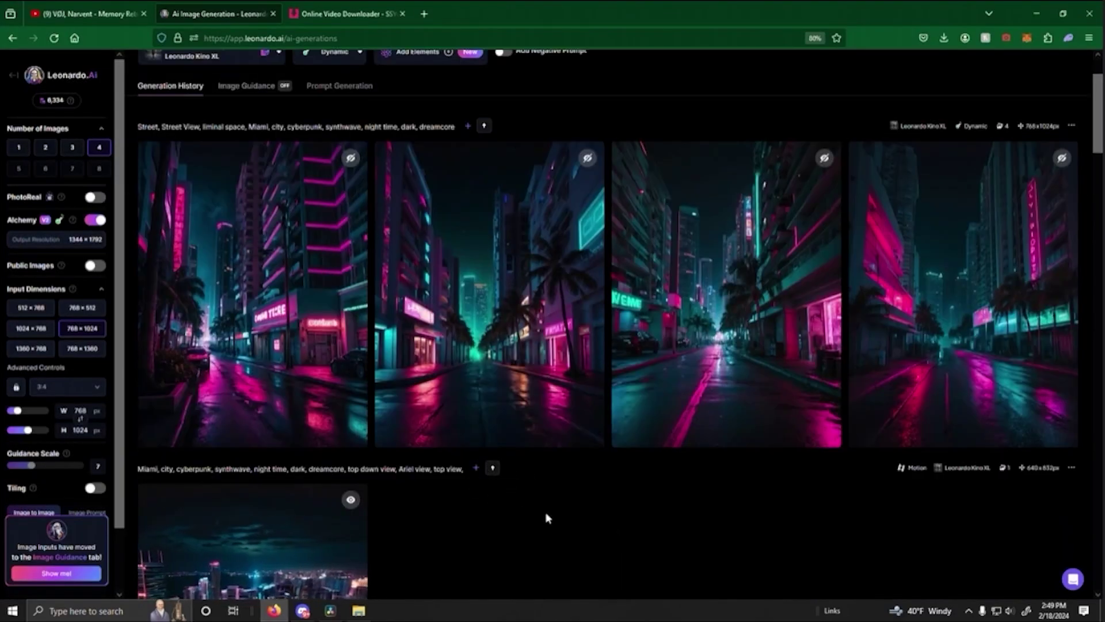
pyautogui.scroll(-1, 616, 516)
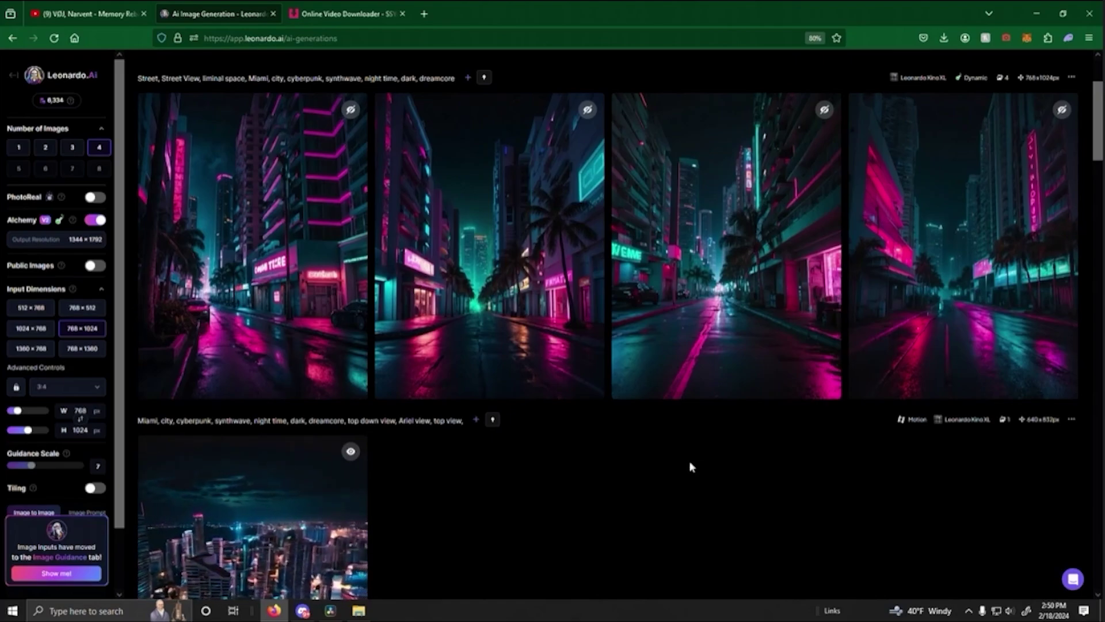
pyautogui.moveTo(474, 311)
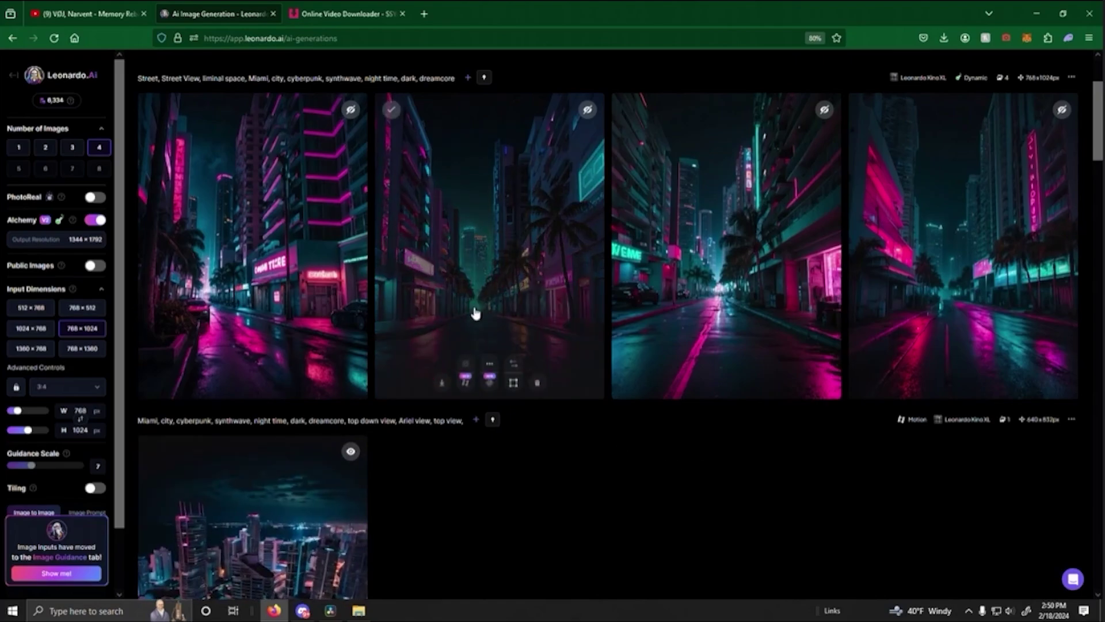
pyautogui.click(467, 384)
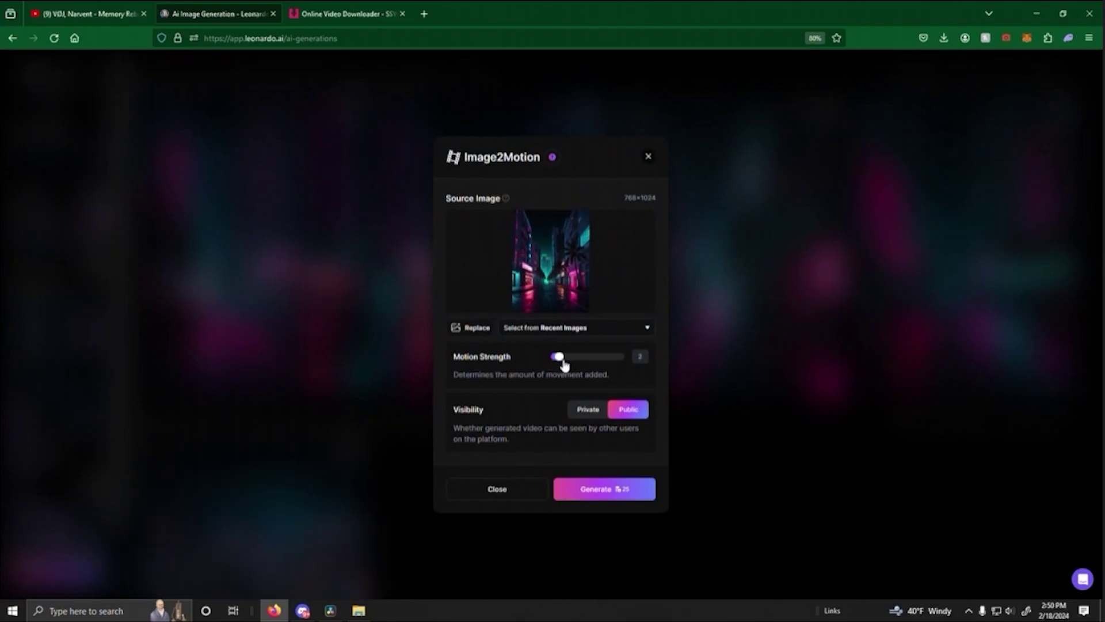
pyautogui.click(601, 496)
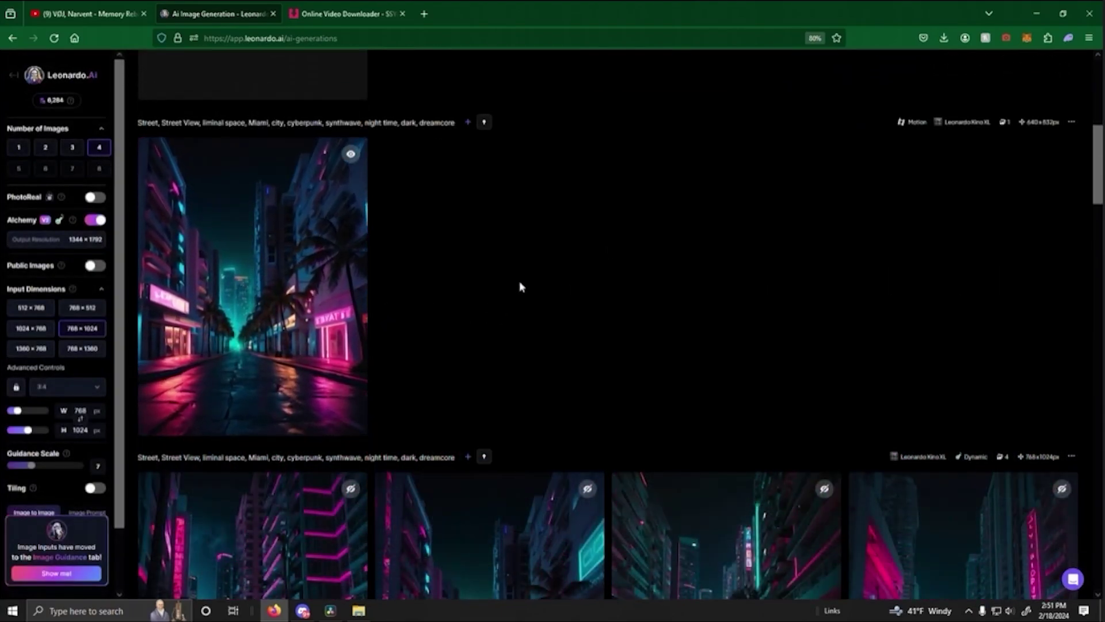
# Step: Compare the generated street motion clips in the generation history to choose one for the video
pyautogui.scroll(3, 528, 288)
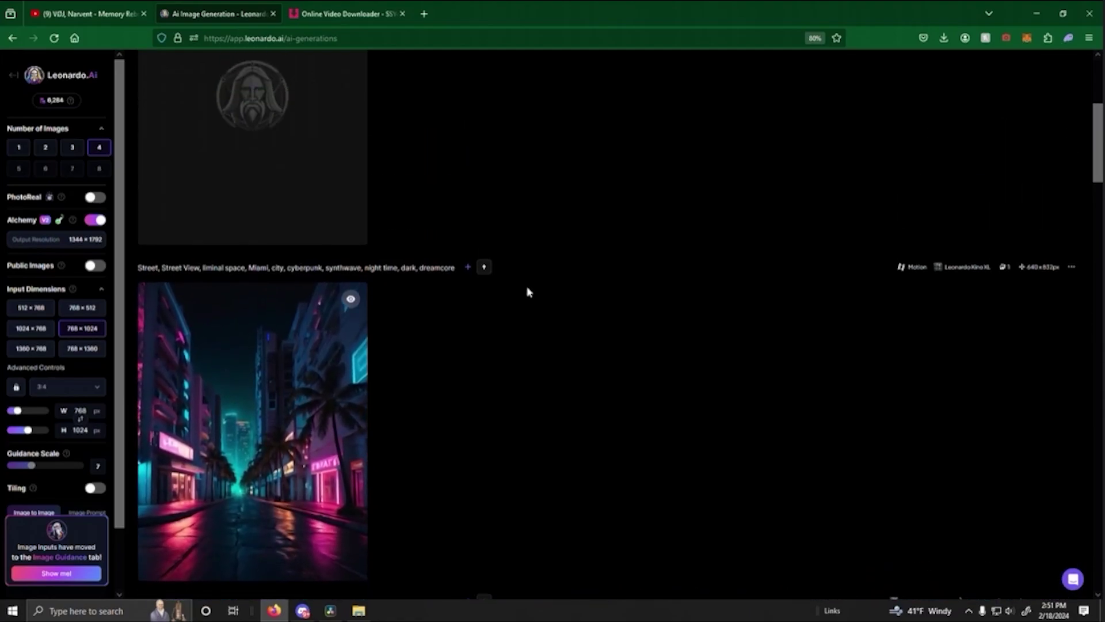
pyautogui.scroll(-5, 547, 284)
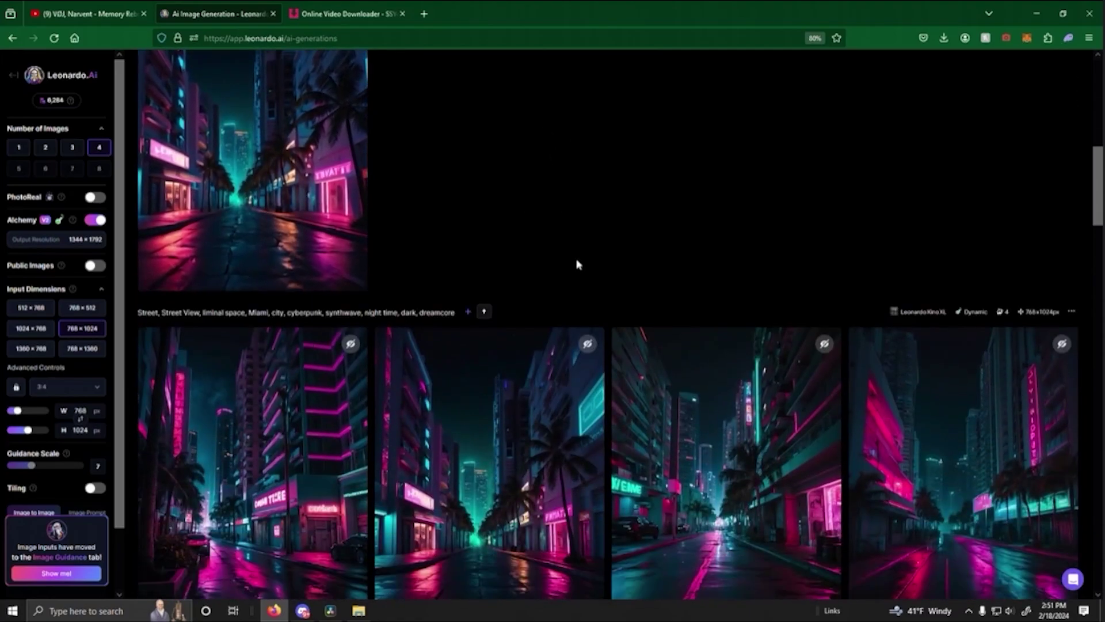
pyautogui.scroll(4, 578, 264)
pyautogui.scroll(3, 580, 287)
pyautogui.scroll(-3, 551, 304)
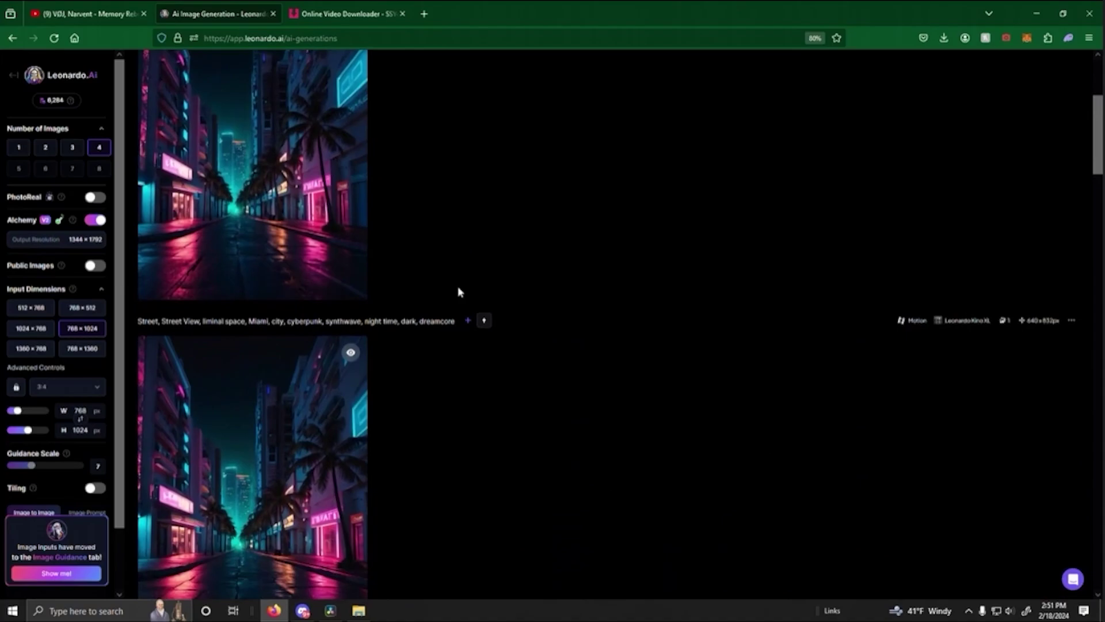
pyautogui.scroll(-6, 530, 312)
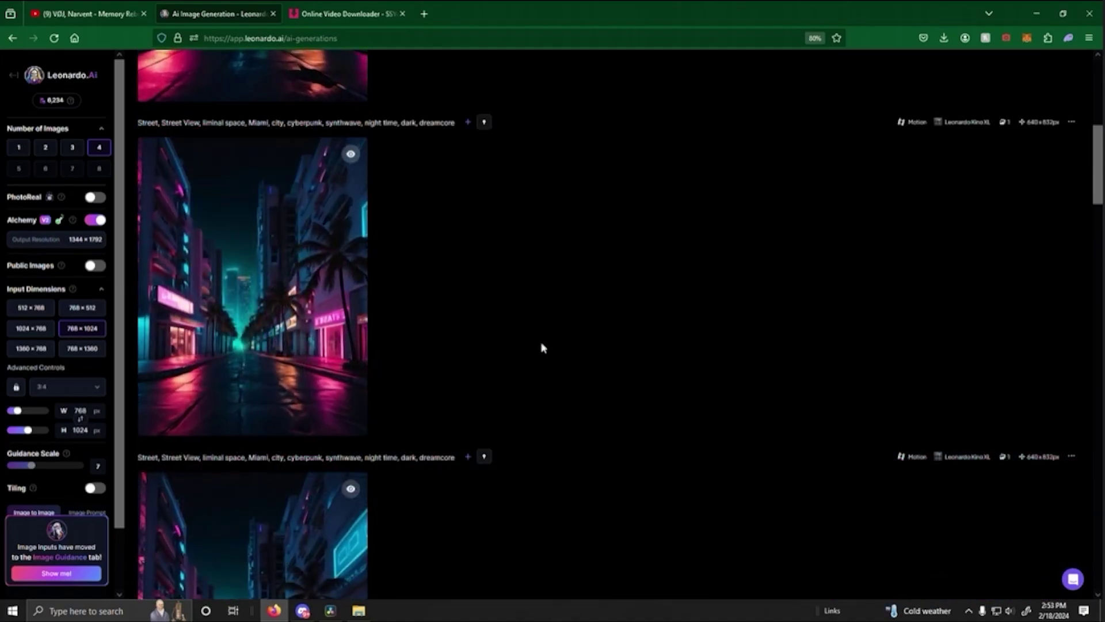
pyautogui.scroll(-3, 542, 347)
pyautogui.scroll(-4, 489, 389)
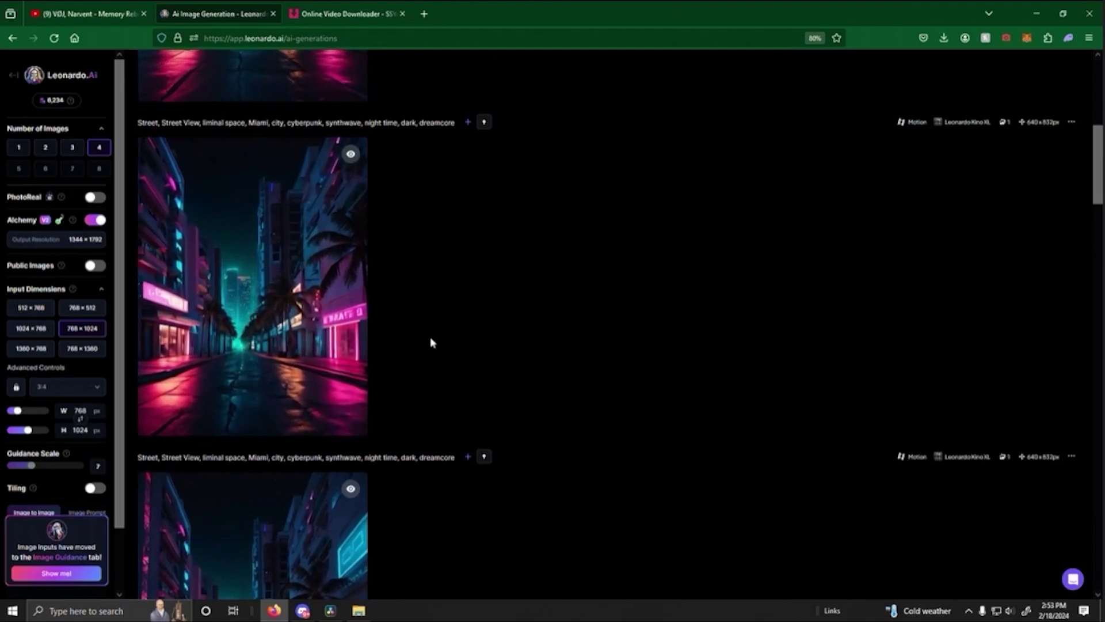
pyautogui.scroll(2, 449, 322)
pyautogui.scroll(3, 458, 324)
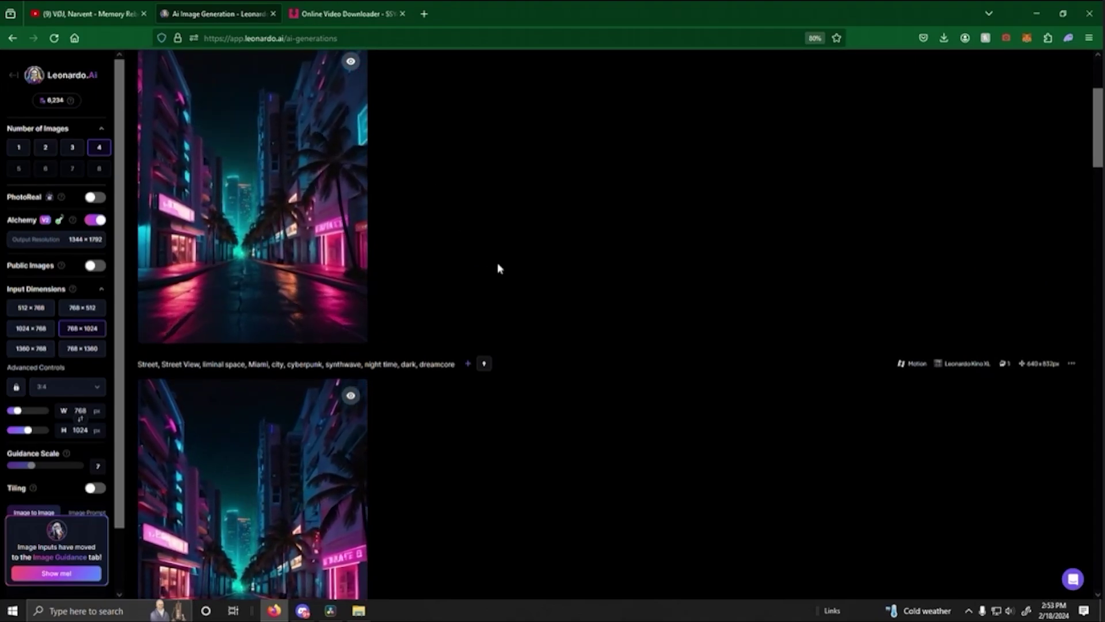
pyautogui.scroll(-3, 381, 331)
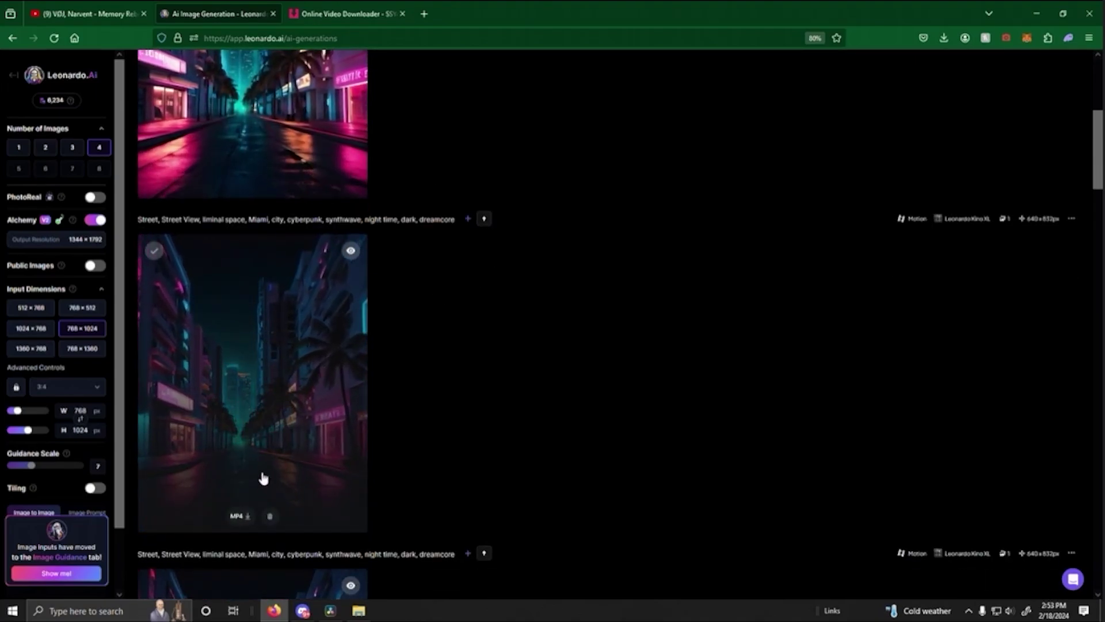
# Step: Import the street clip 0e322876-ac24-45fd-a58f-0abb80222a24.mp4 into DaVinci Resolve and place it directly after the skyline clip on Video 1
pyautogui.click(331, 610)
pyautogui.click(366, 612)
pyautogui.moveTo(705, 219); pyautogui.dragTo(190, 190)
pyautogui.moveTo(189, 138); pyautogui.dragTo(452, 445)
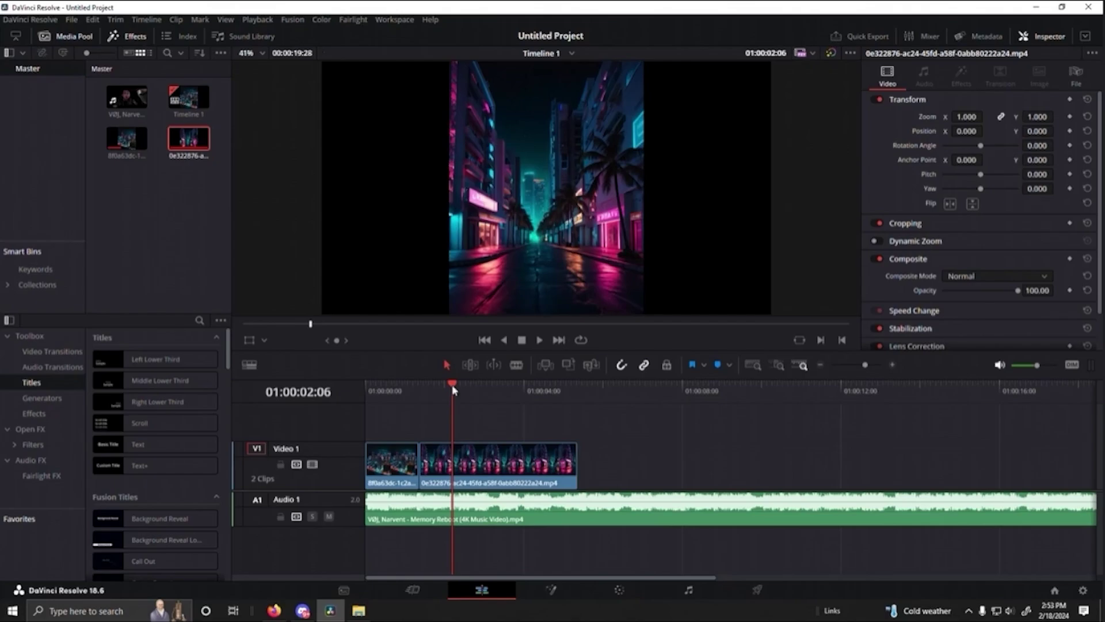
# Step: Play the timeline from the start, trim the street clip's end to about 01:00:02:06 and replay the cut
pyautogui.moveTo(453, 390); pyautogui.dragTo(368, 385)
pyautogui.press('space')
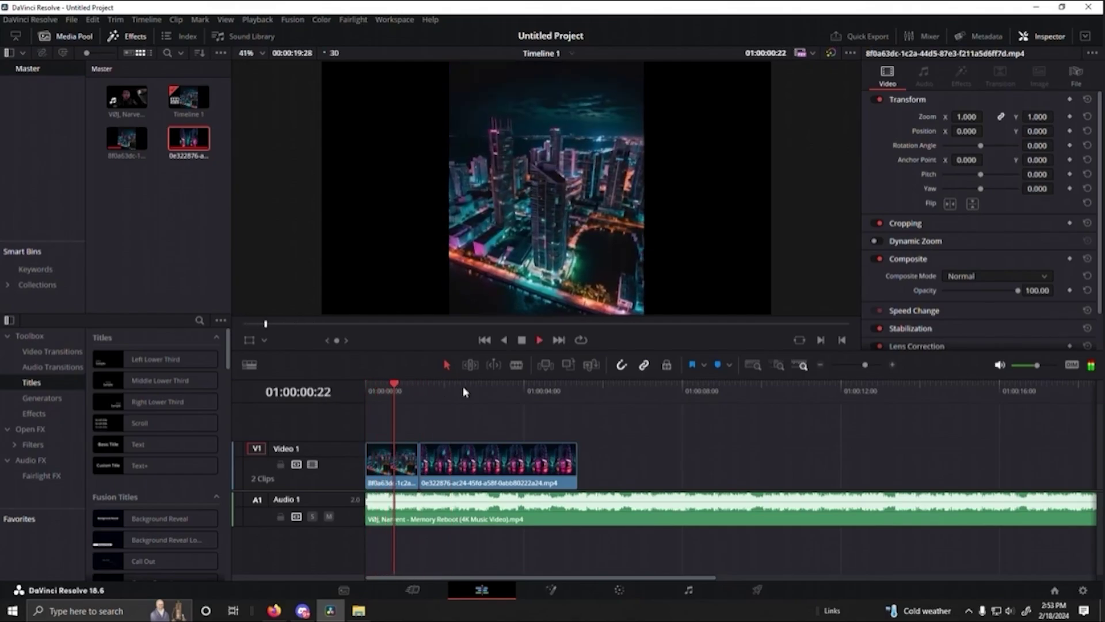
pyautogui.press('space')
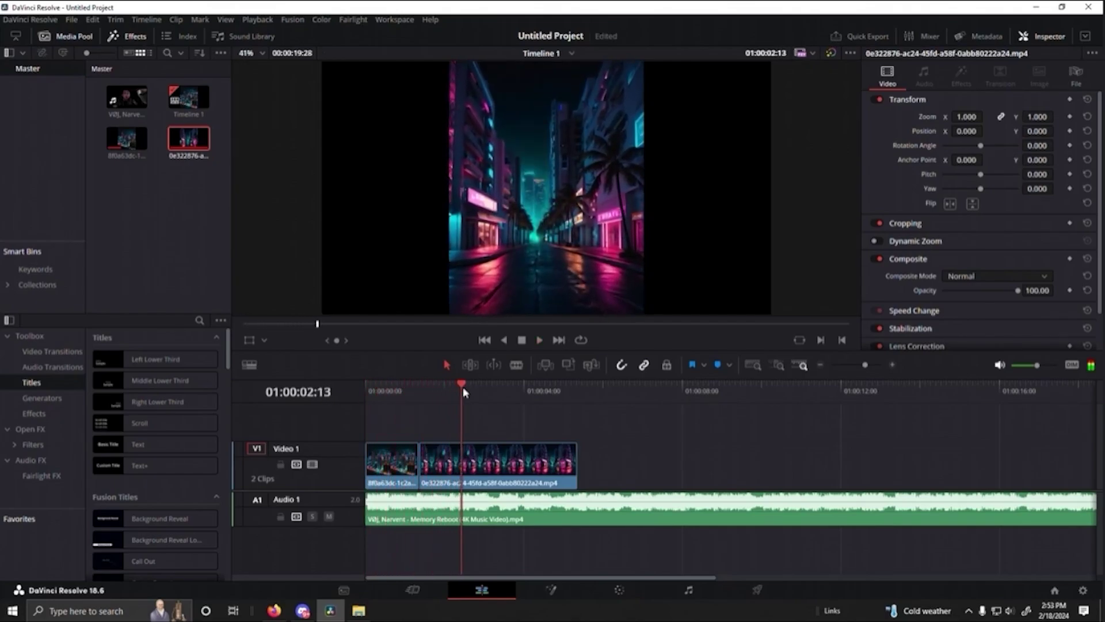
pyautogui.moveTo(576, 460); pyautogui.dragTo(455, 458)
pyautogui.press('Home')
pyautogui.press('space')
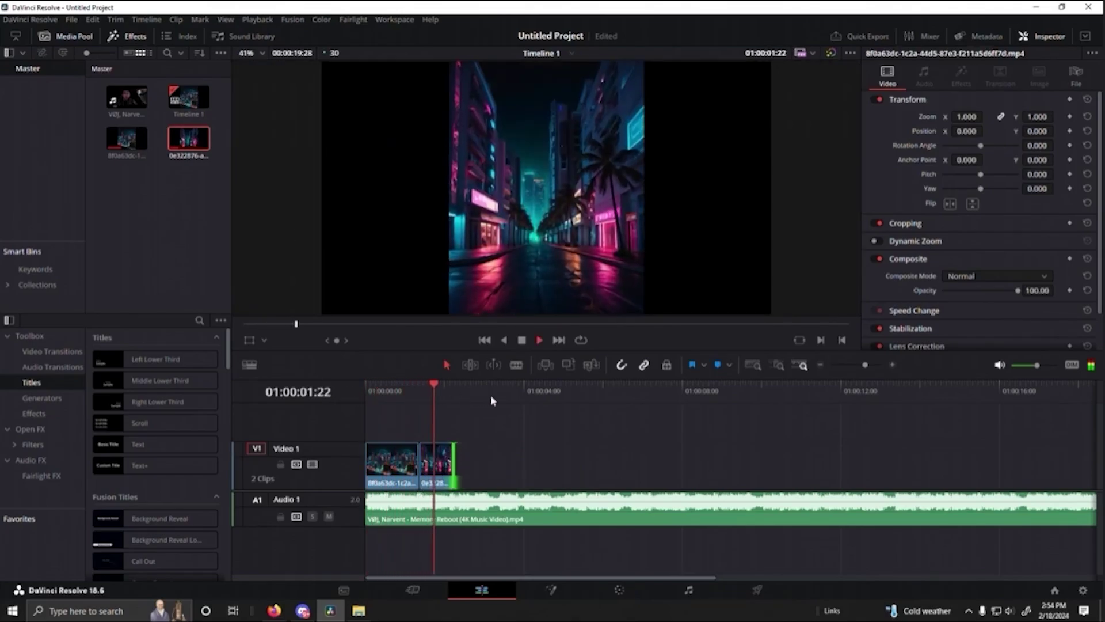
pyautogui.press('space')
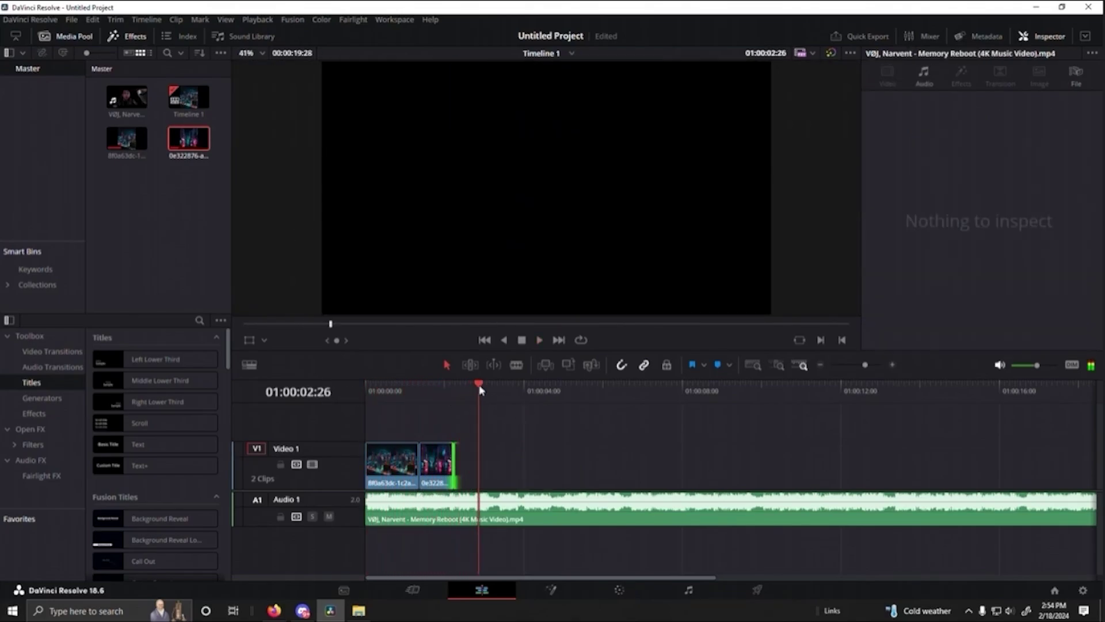
# Step: Replay the timeline from the beginning and from the street clip's start at 01:00:01:11 to check the cuts against the music
pyautogui.moveTo(481, 391); pyautogui.dragTo(351, 396)
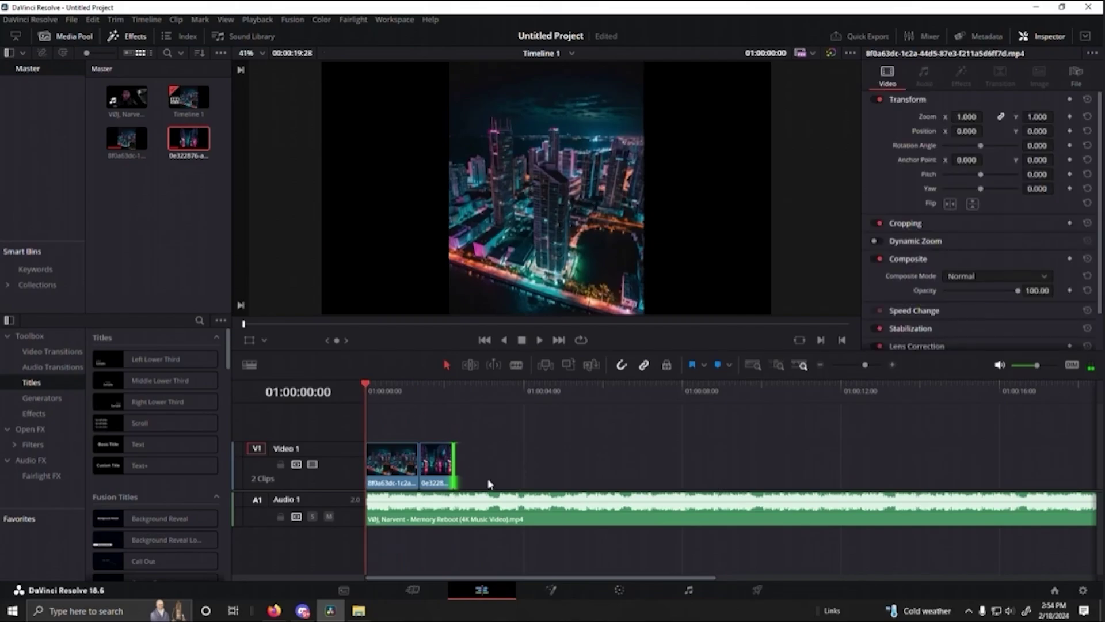
pyautogui.press('space')
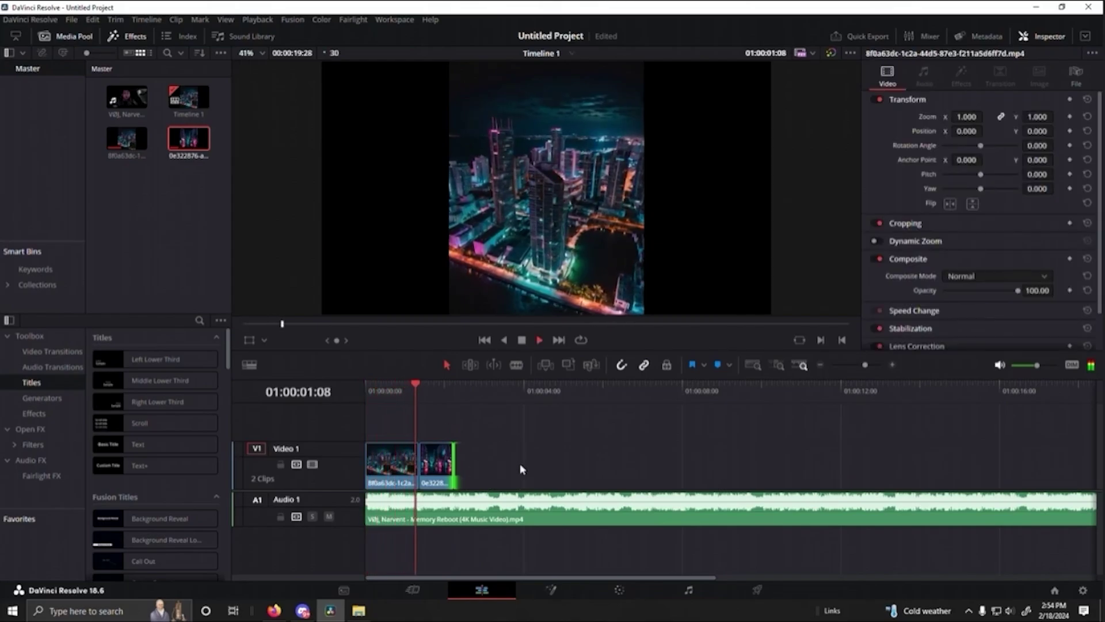
pyautogui.press('space')
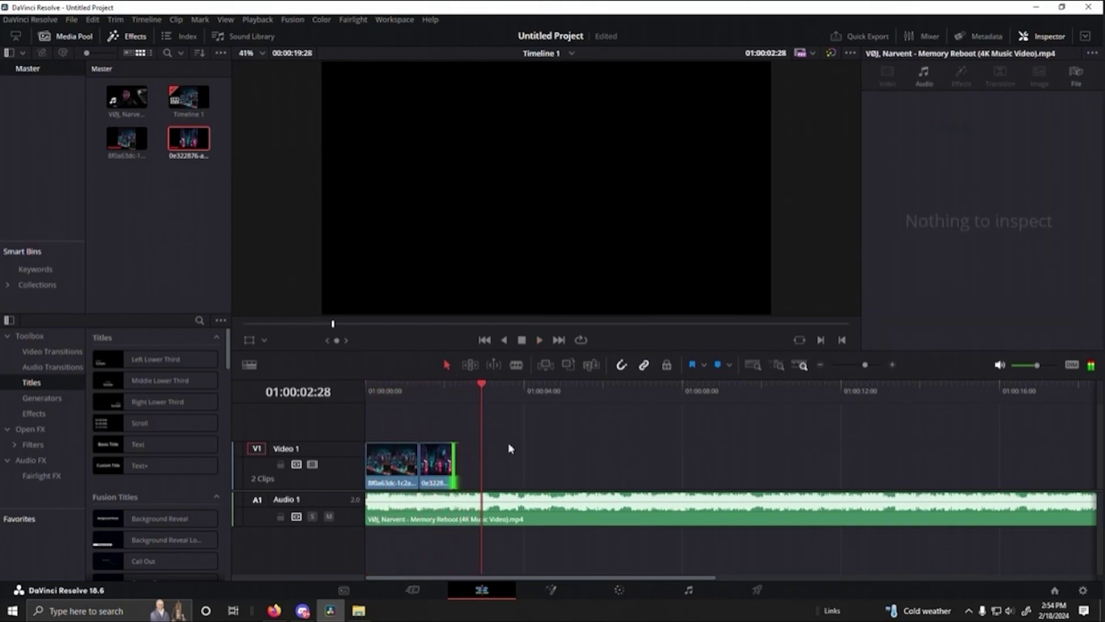
pyautogui.moveTo(484, 387); pyautogui.dragTo(422, 394)
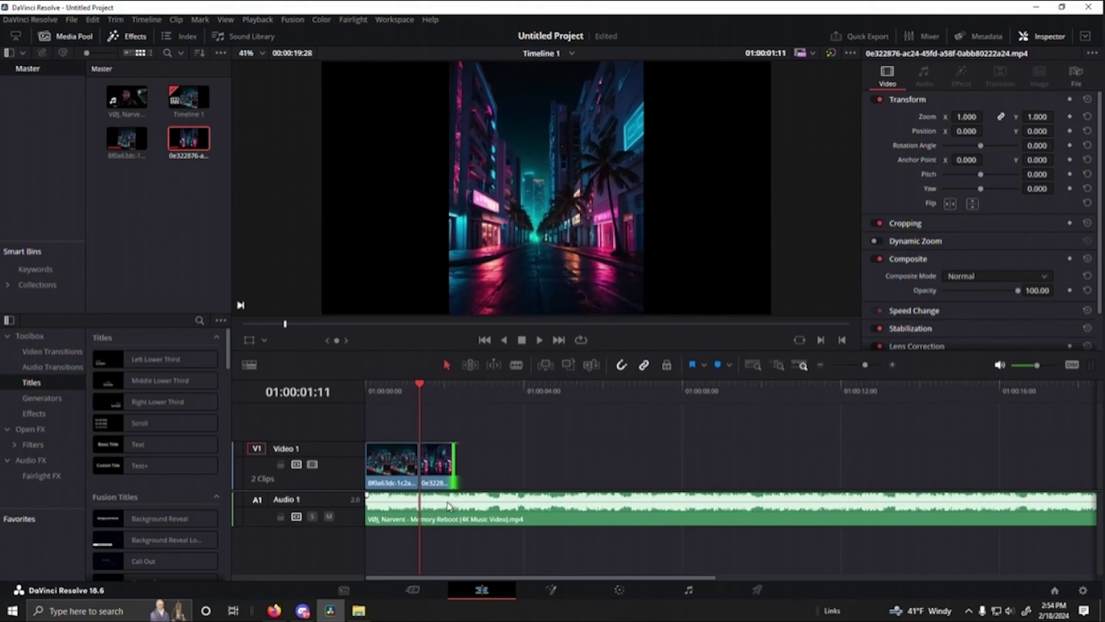
pyautogui.press('space')
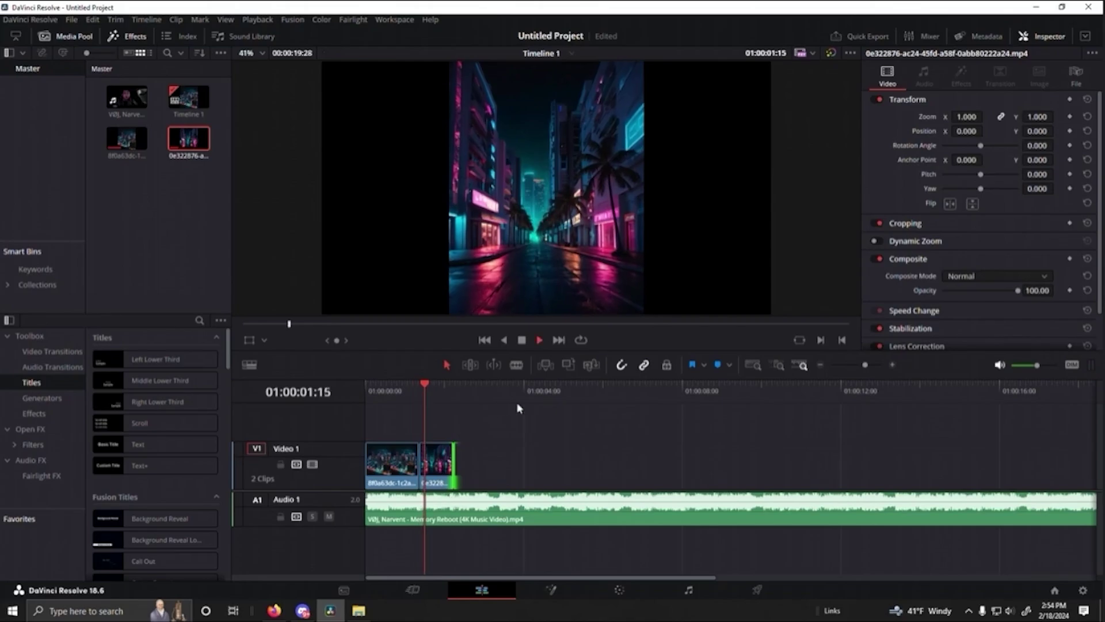
pyautogui.press('space')
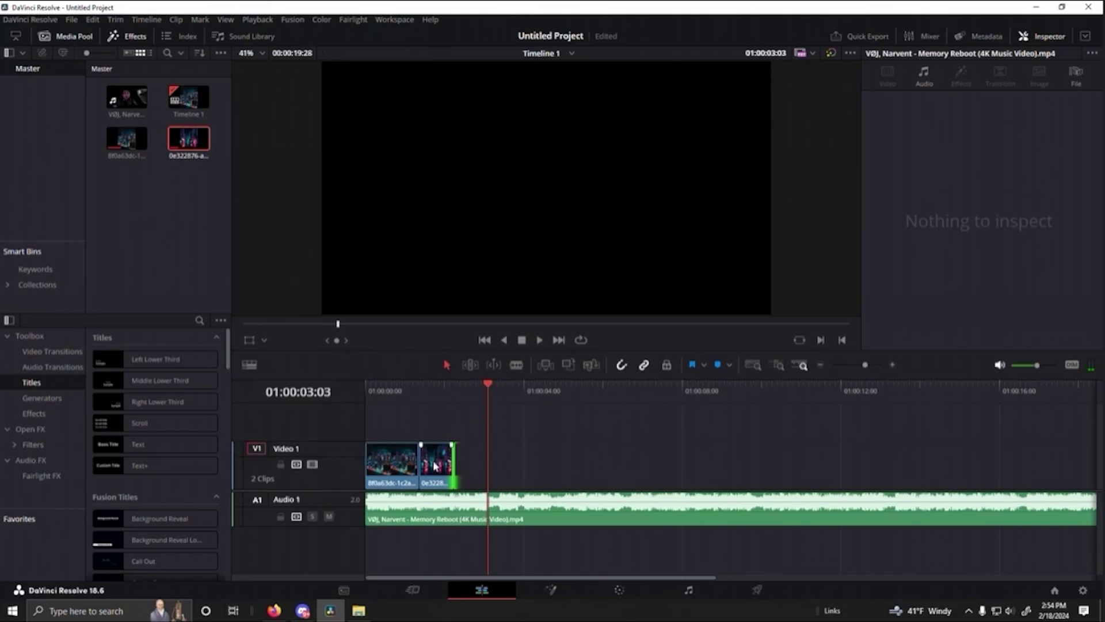
# Step: Switch back to Leonardo.Ai and review the store front images and motion clips in the generation history
pyautogui.click(275, 611)
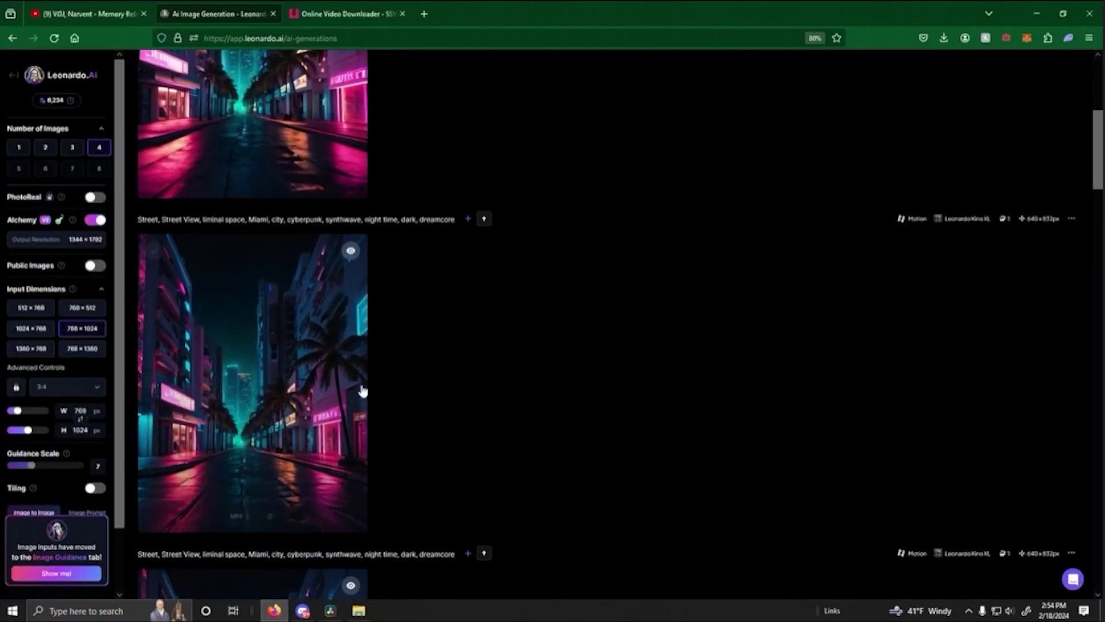
pyautogui.scroll(10, 557, 347)
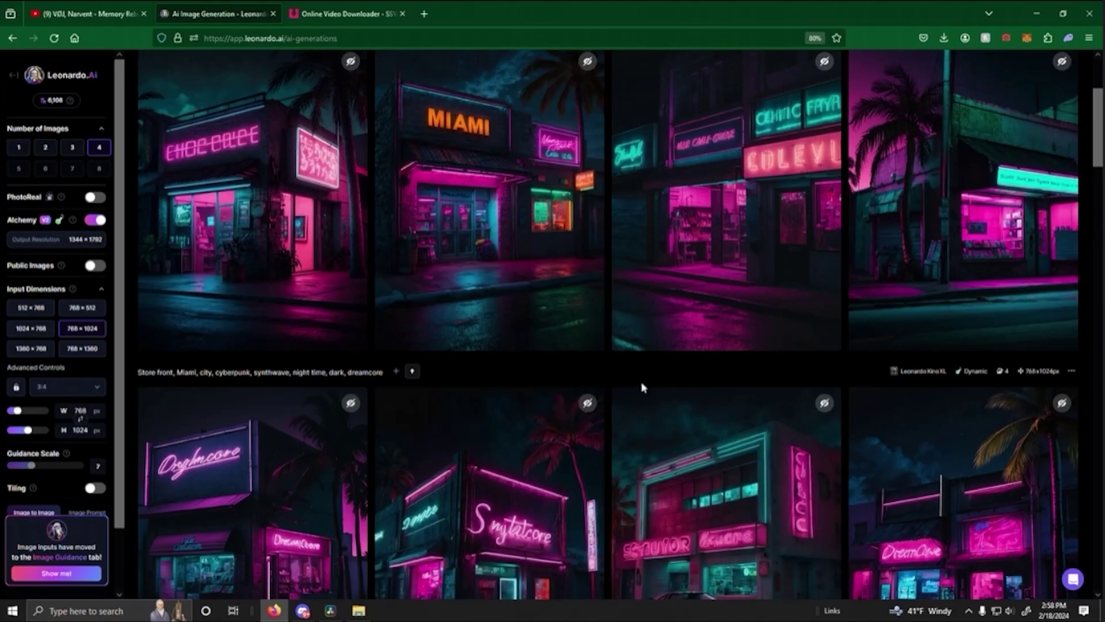
pyautogui.scroll(-3, 614, 238)
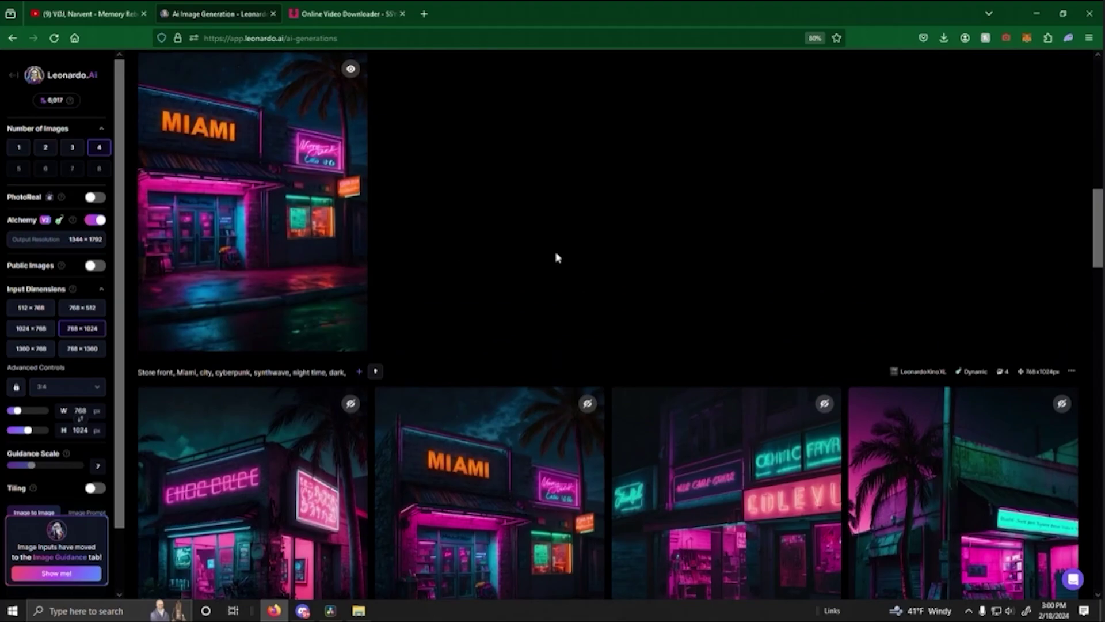
pyautogui.scroll(-1, 581, 224)
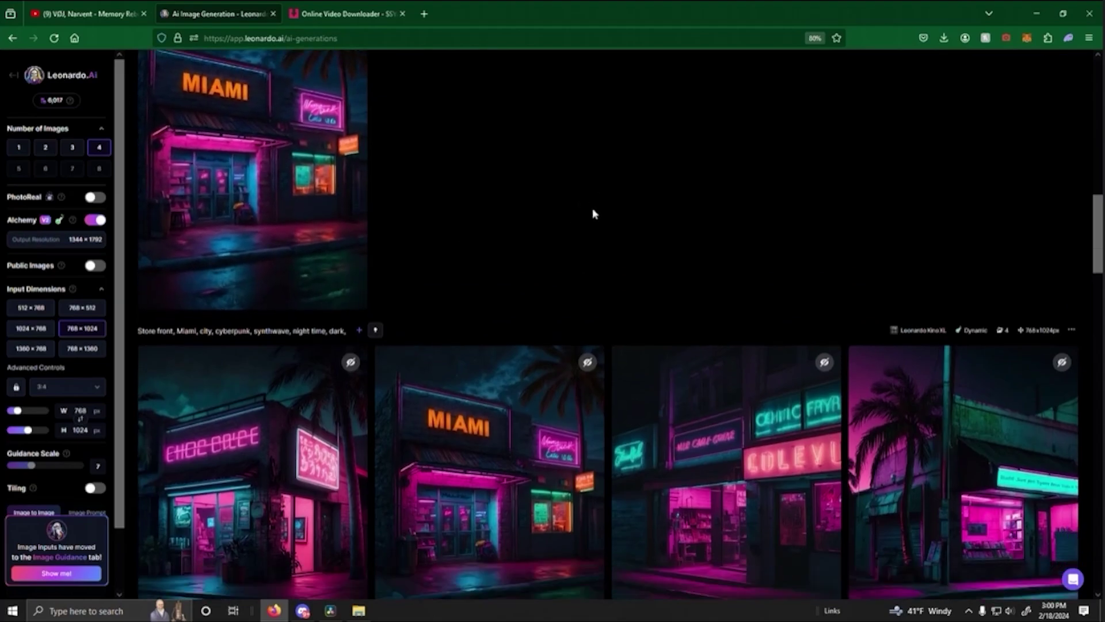
# Step: Generate a motion video from the store front image with the orange MIAMI sign at Motion Strength 2
pyautogui.scroll(-4, 480, 489)
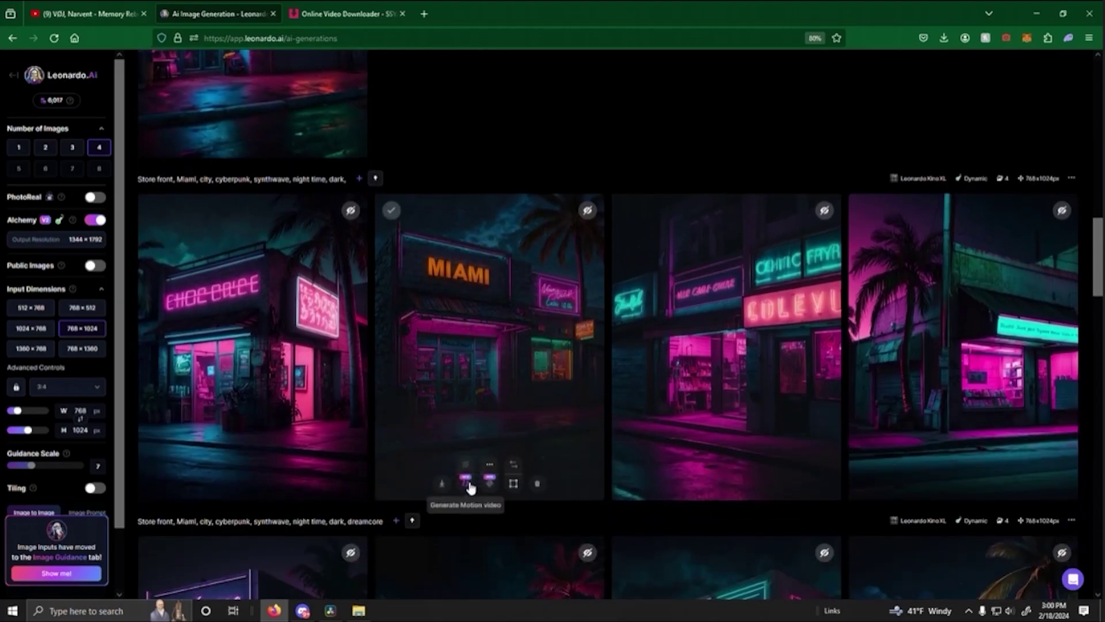
pyautogui.click(467, 483)
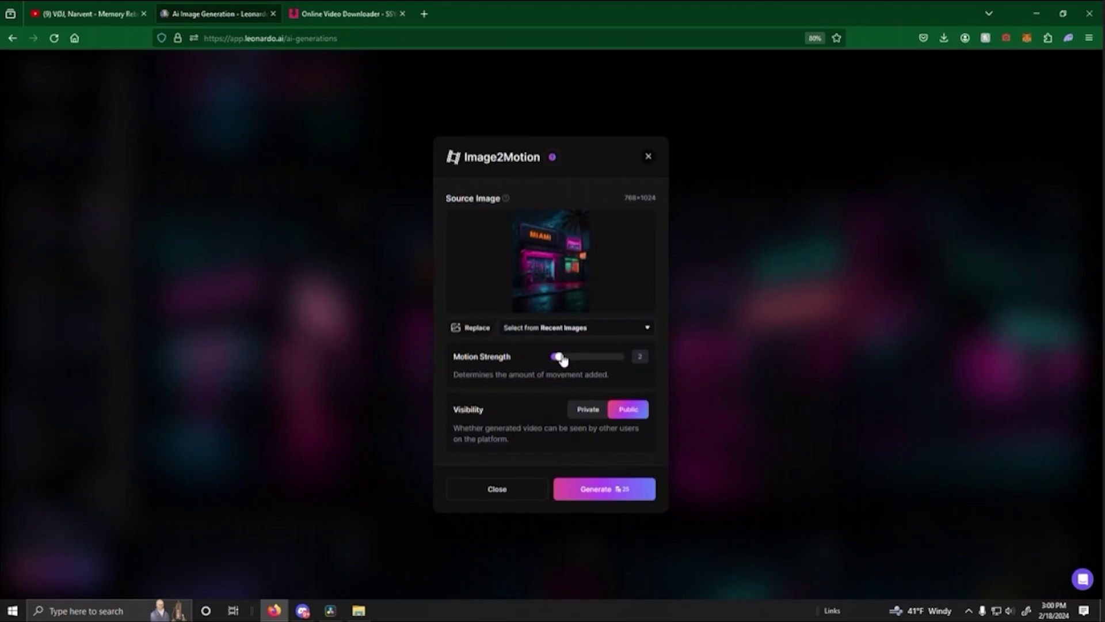
pyautogui.click(601, 493)
# Step: Generate a motion video from the third store front image, with teal and red neon signs, at Motion Strength 2
pyautogui.scroll(-5, 747, 400)
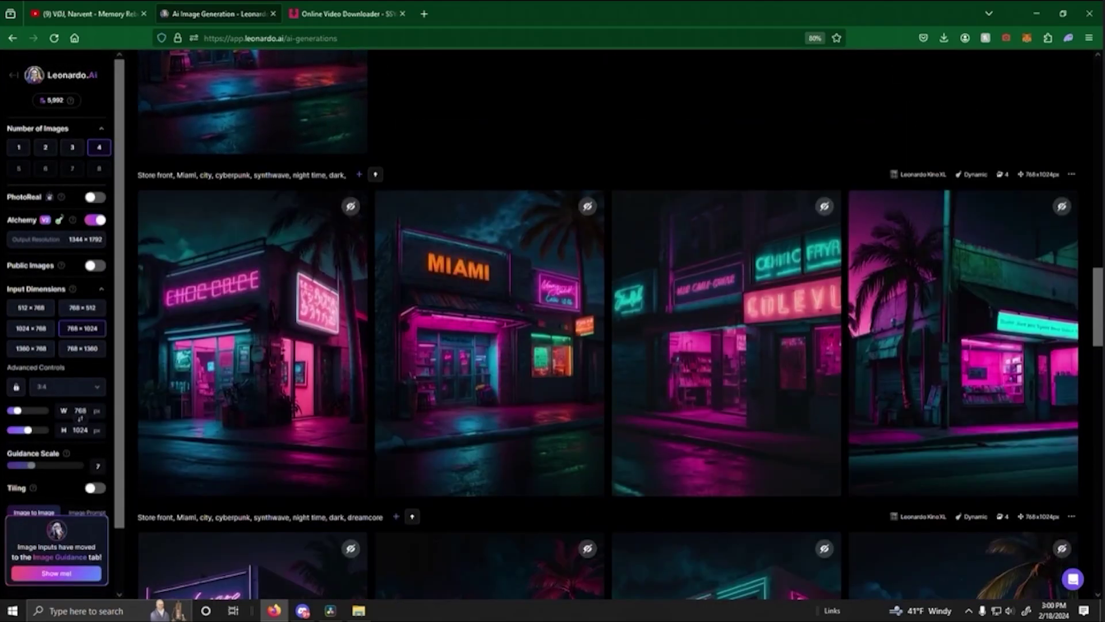
pyautogui.moveTo(723, 420)
pyautogui.click(703, 479)
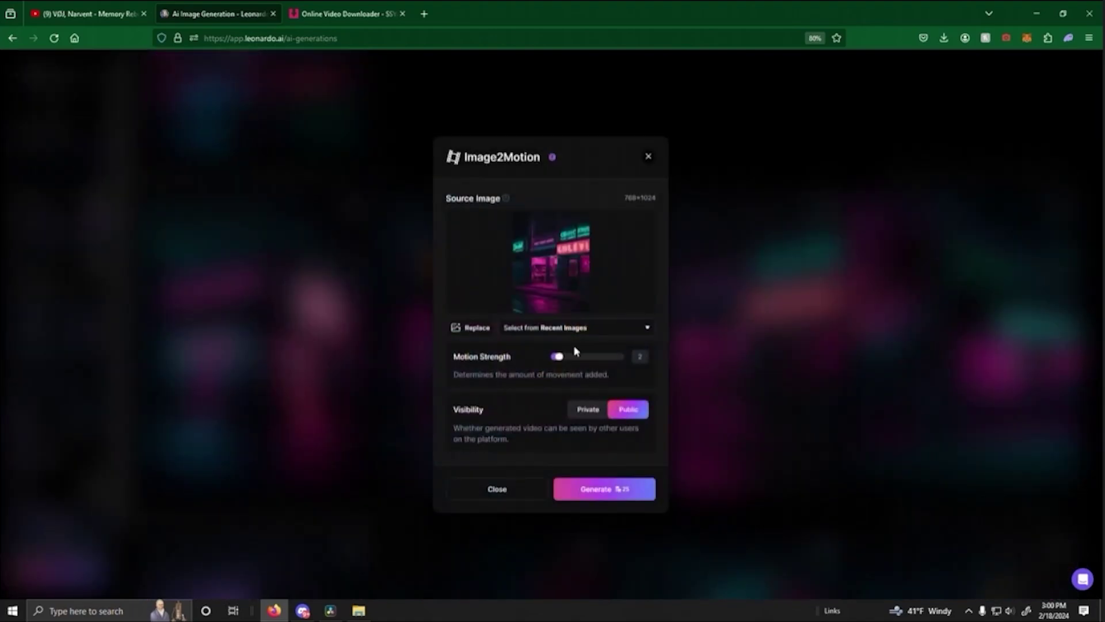
pyautogui.click(614, 488)
# Step: Generate another motion video from the same teal and red neon store front image at Motion Strength 3
pyautogui.scroll(-4, 709, 403)
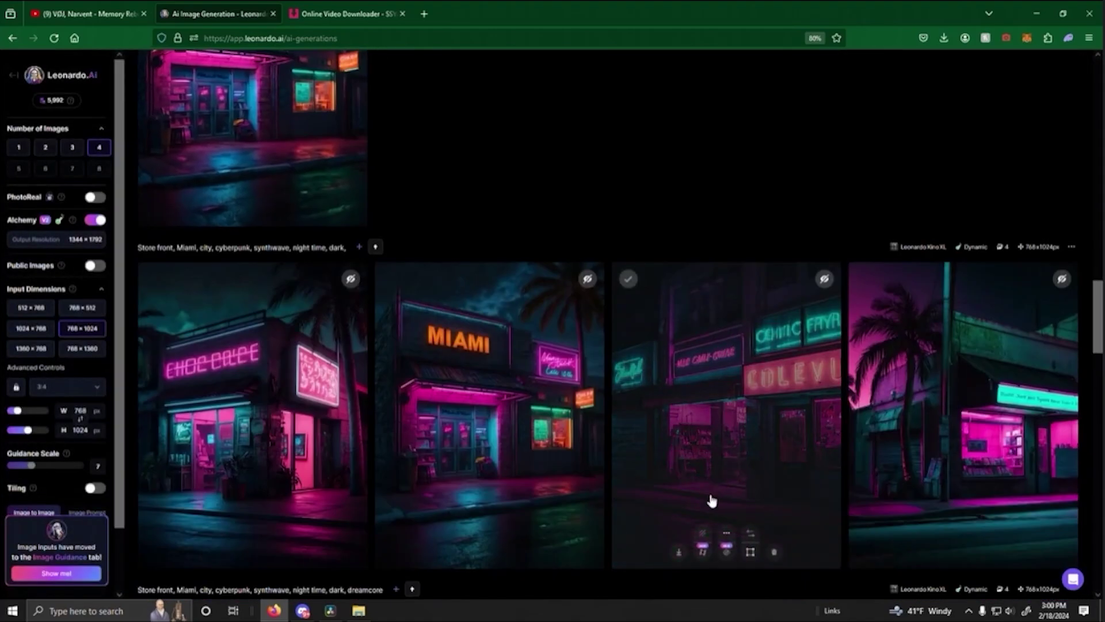
pyautogui.scroll(-2, 708, 557)
pyautogui.click(703, 513)
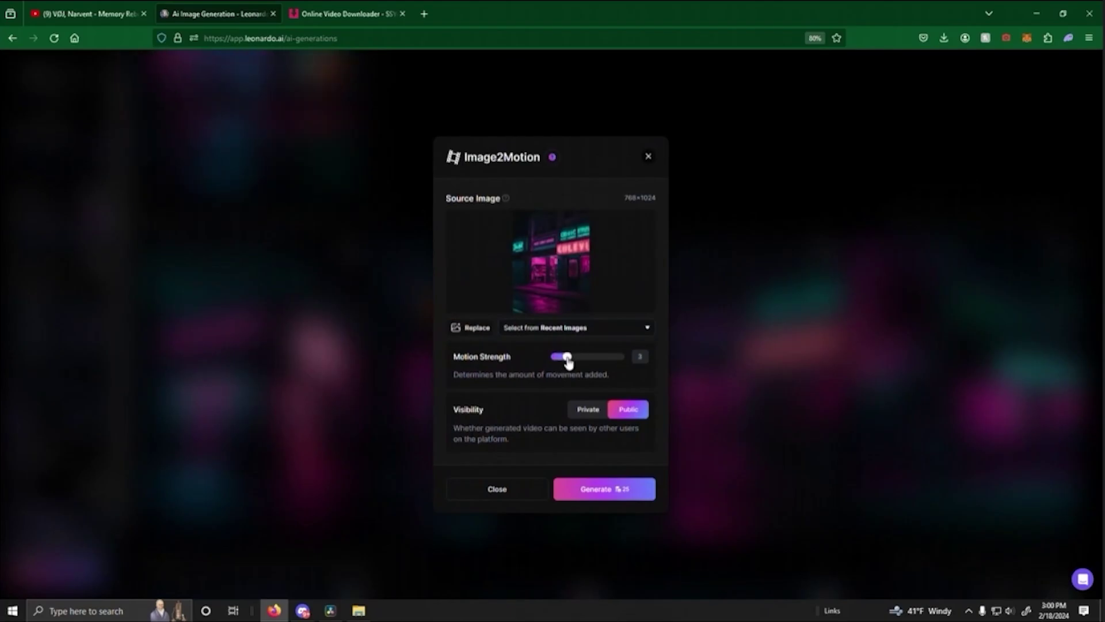
pyautogui.click(597, 496)
# Step: Compare the new store front motion clips in the generation history, from the neon sign versions to the MIAMI one
pyautogui.scroll(10, 506, 399)
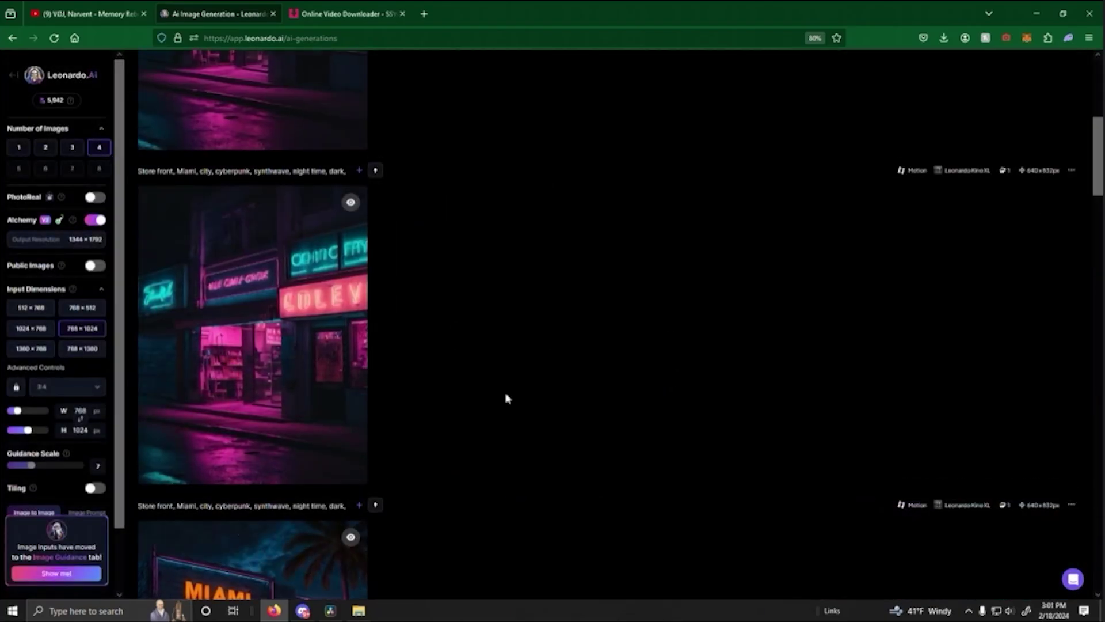
pyautogui.scroll(1, 498, 380)
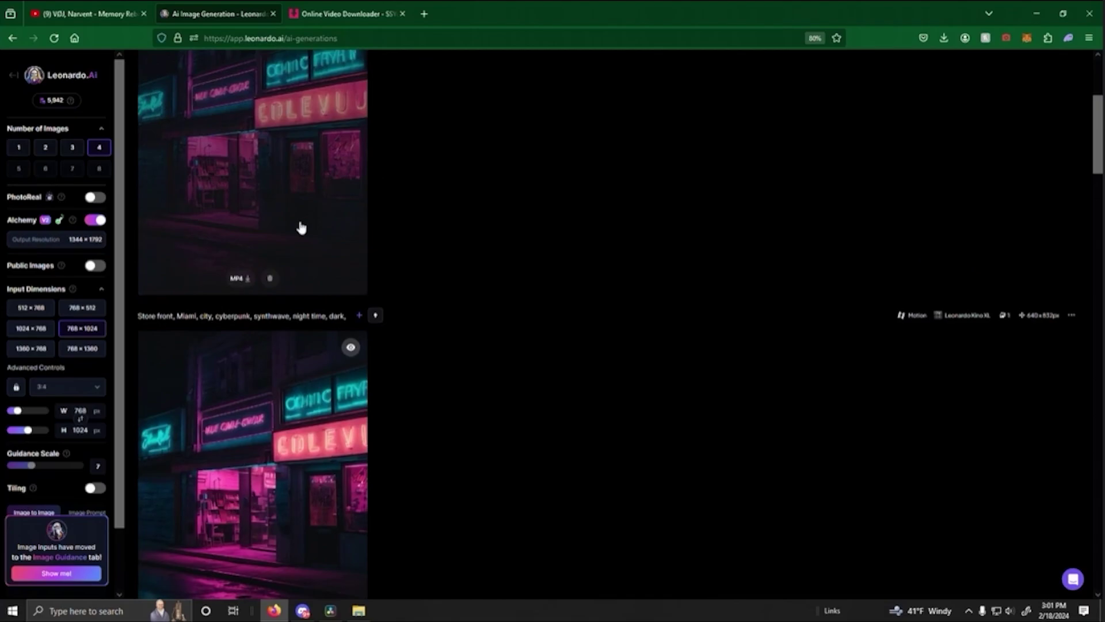
pyautogui.scroll(-3, 433, 372)
pyautogui.scroll(-2, 440, 365)
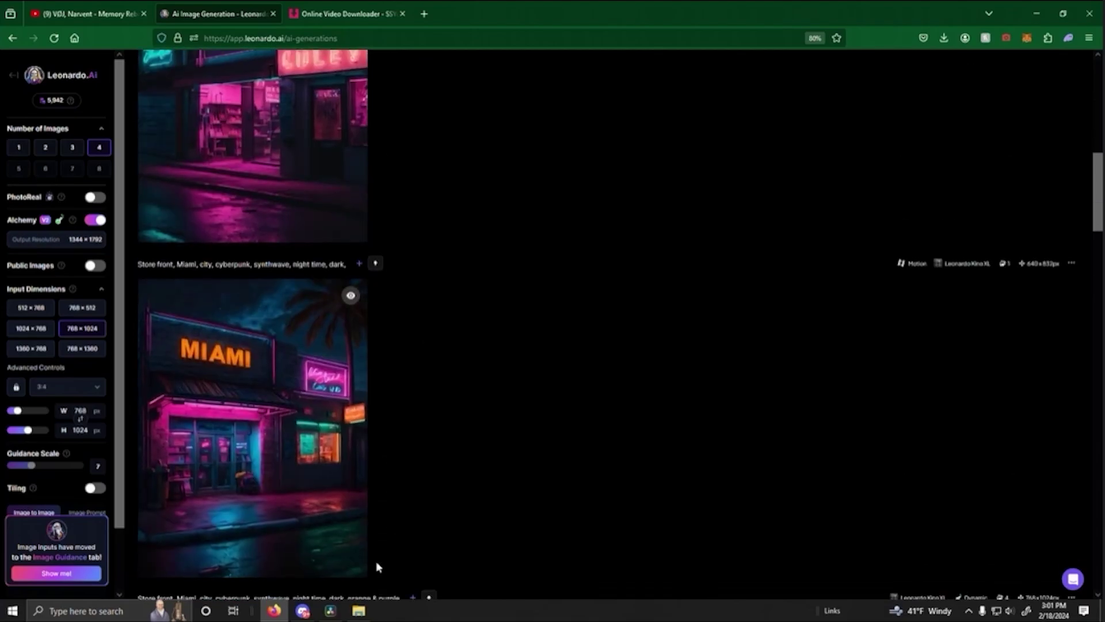
# Step: Switch to DaVinci Resolve and check the music from the street clip's start at 01:00:01:11 to just past its end
pyautogui.click(328, 613)
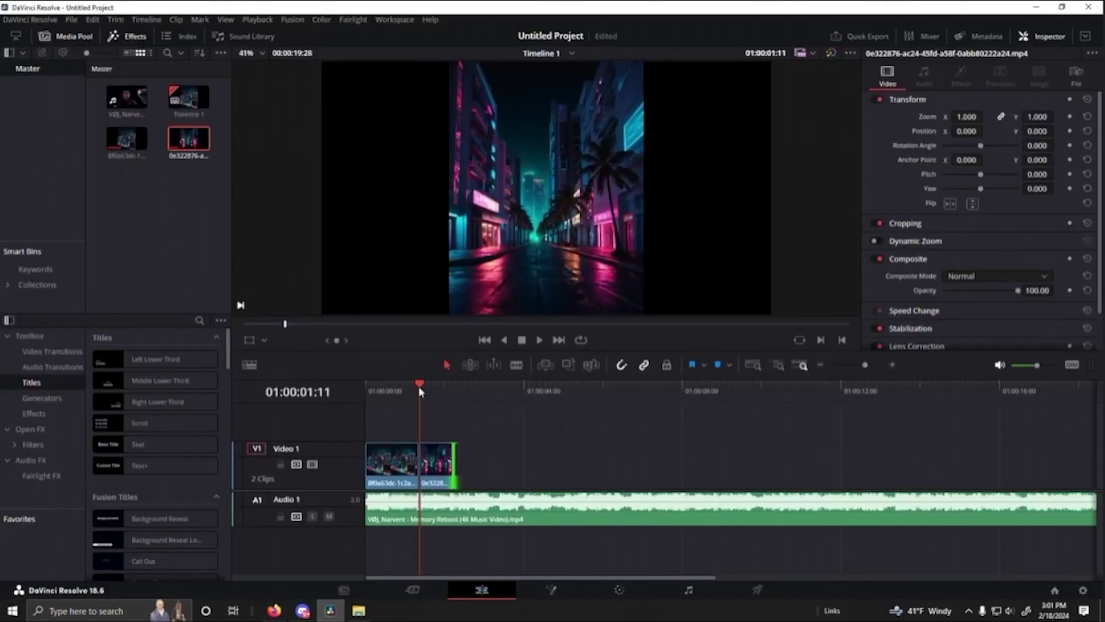
pyautogui.moveTo(419, 392); pyautogui.dragTo(468, 409)
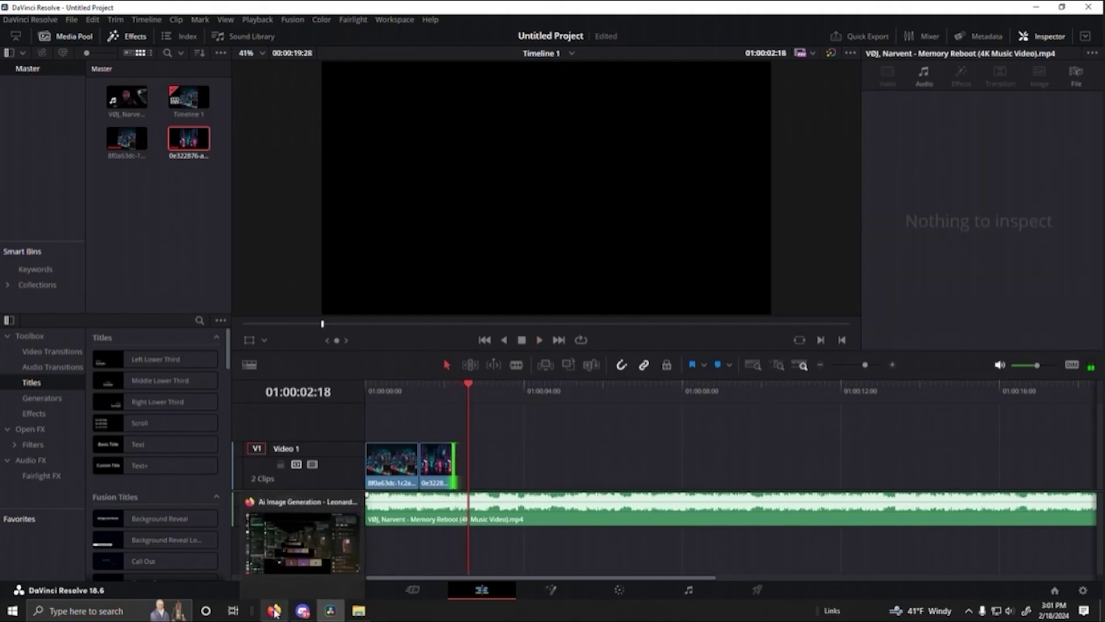
# Step: Switch back to Leonardo.Ai, compare the teal and red neon store front motion clips and download the chosen one as MP4
pyautogui.click(303, 614)
pyautogui.scroll(8, 457, 281)
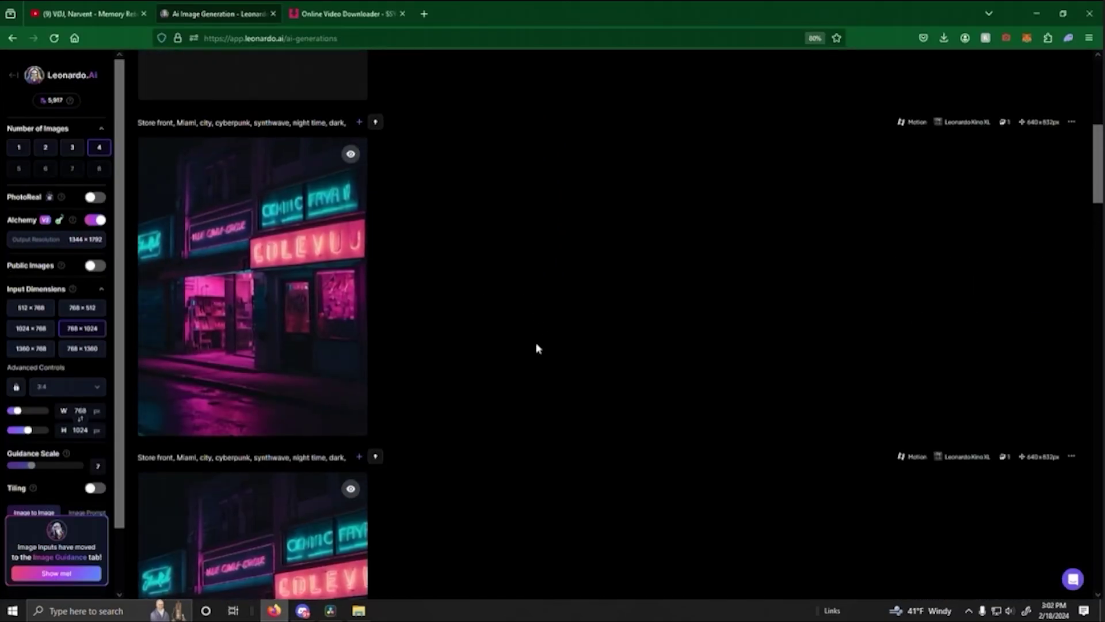
pyautogui.scroll(2, 534, 353)
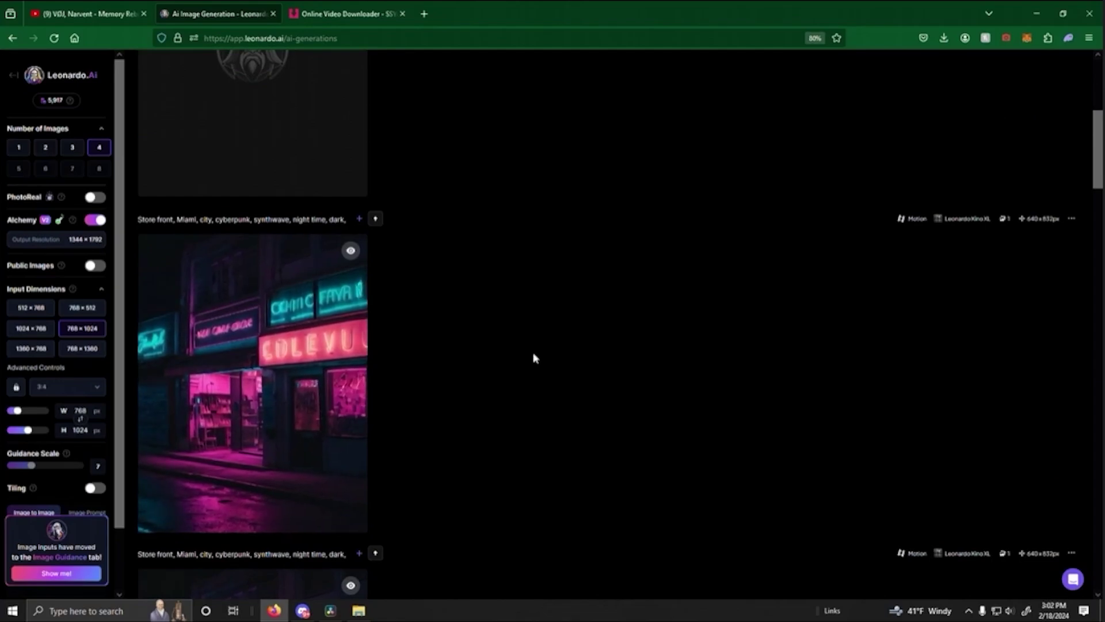
pyautogui.scroll(-2, 467, 324)
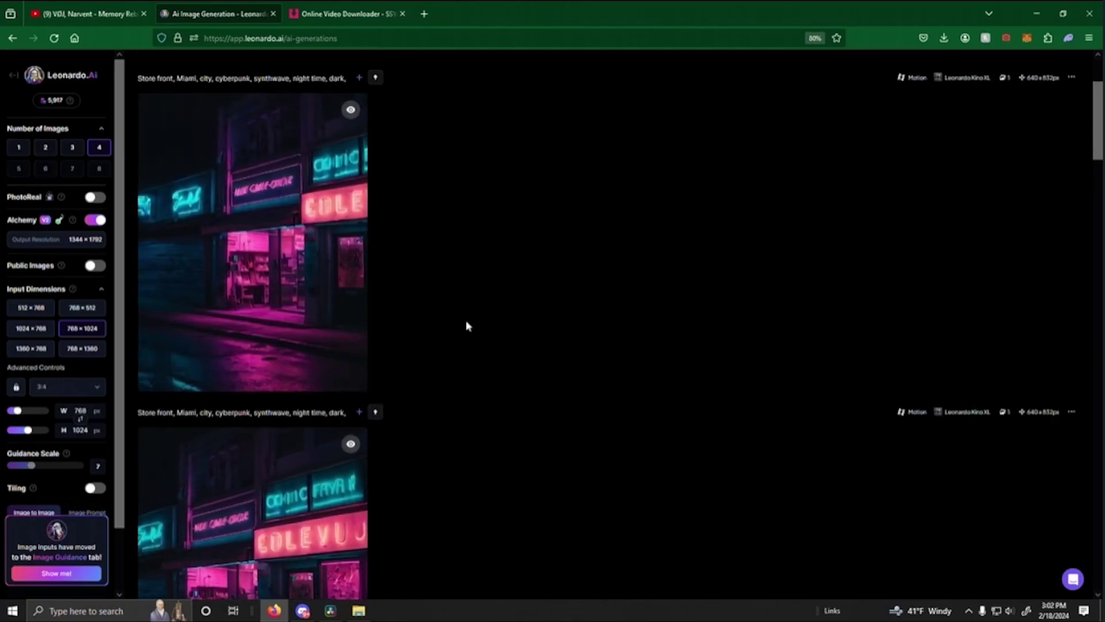
pyautogui.scroll(-2, 477, 305)
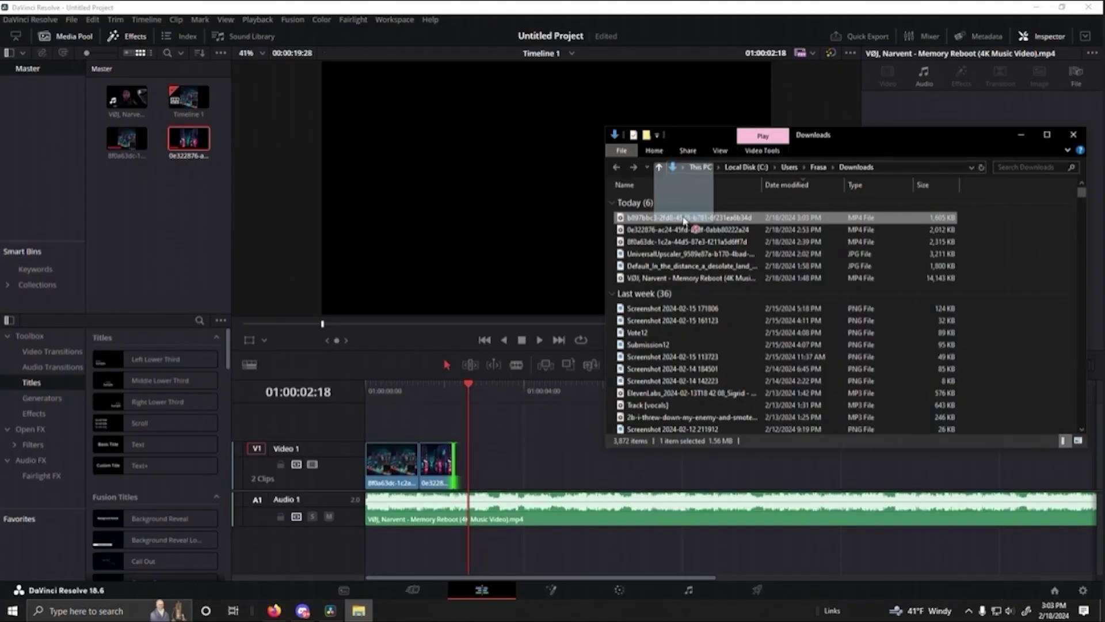
# Step: Import b897bbc3-2fd8-45d8-b781-6f231ea6b34d.mp4 from Downloads into DaVinci Resolve and place it directly after the street clip on Video 1
pyautogui.moveTo(685, 218); pyautogui.dragTo(191, 198)
pyautogui.moveTo(126, 179); pyautogui.dragTo(457, 475)
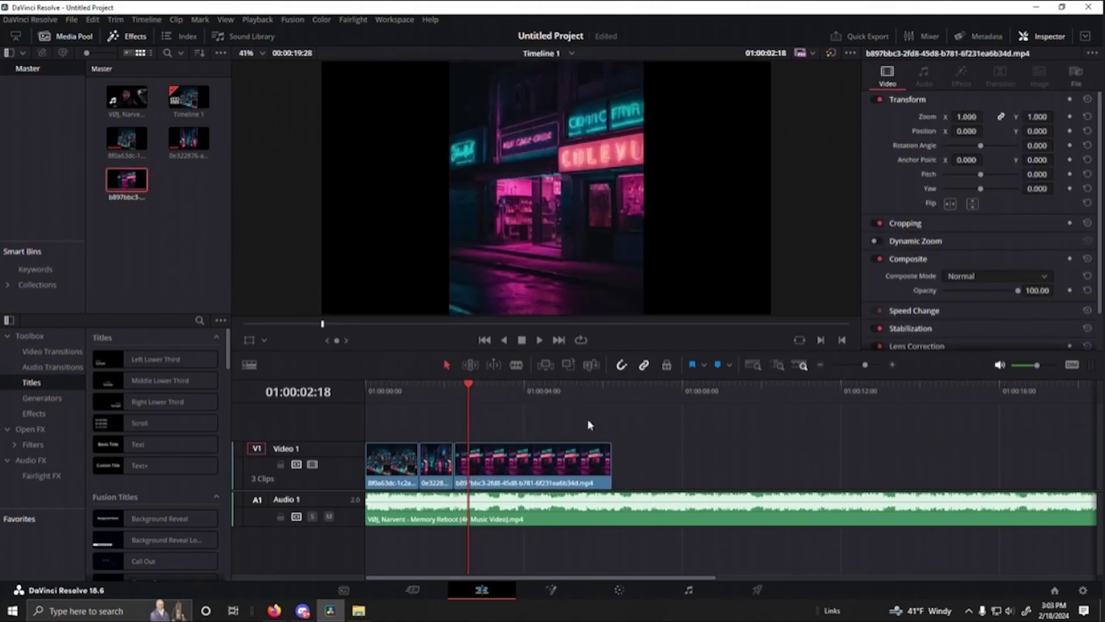
# Step: Play from the street clip into the store front clip and trim the store front clip's end to about 01:00:03:04
pyautogui.moveTo(471, 389); pyautogui.dragTo(425, 390)
pyautogui.press('space')
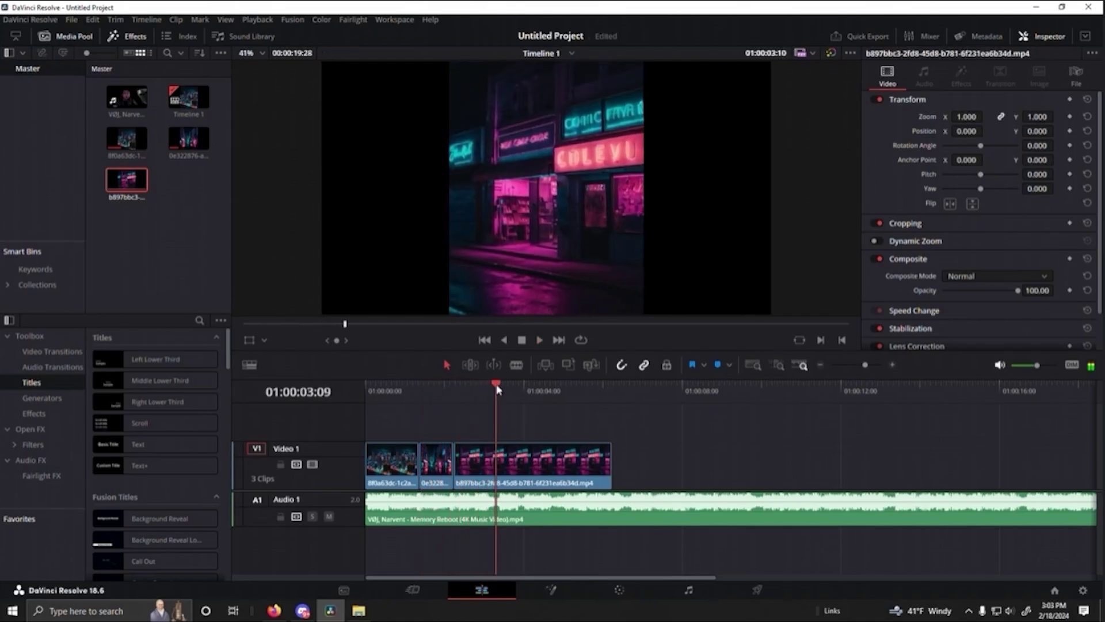
pyautogui.moveTo(611, 466); pyautogui.dragTo(488, 465)
# Step: Replay the timeline from within the skyline clip to check the street and store front cuts against the music
pyautogui.click(378, 389)
pyautogui.press('space')
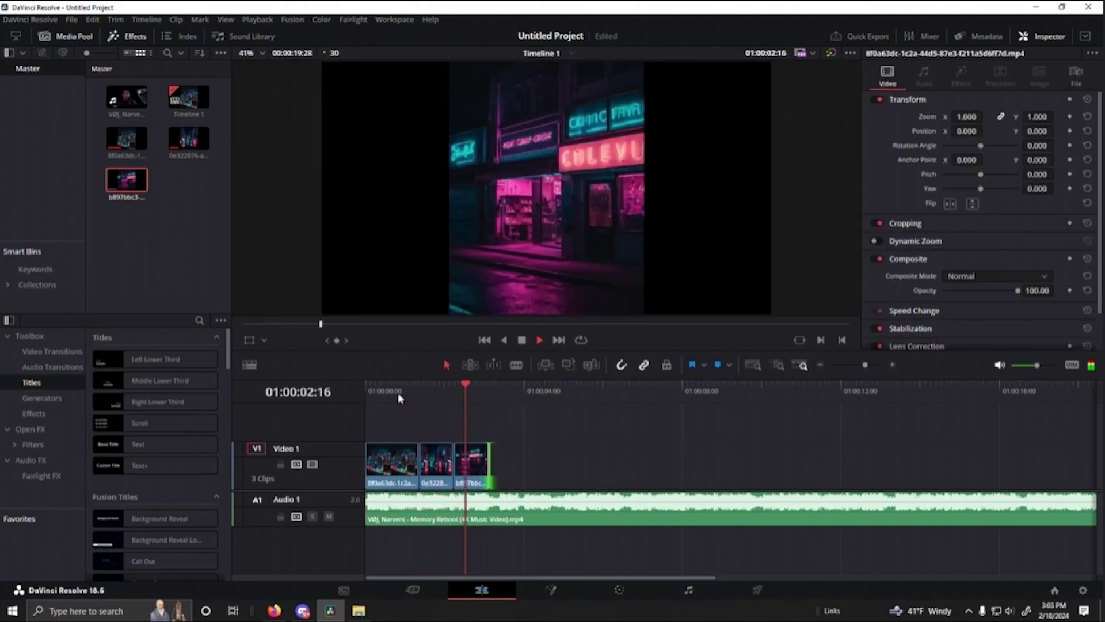
pyautogui.click(401, 391)
pyautogui.click(396, 392)
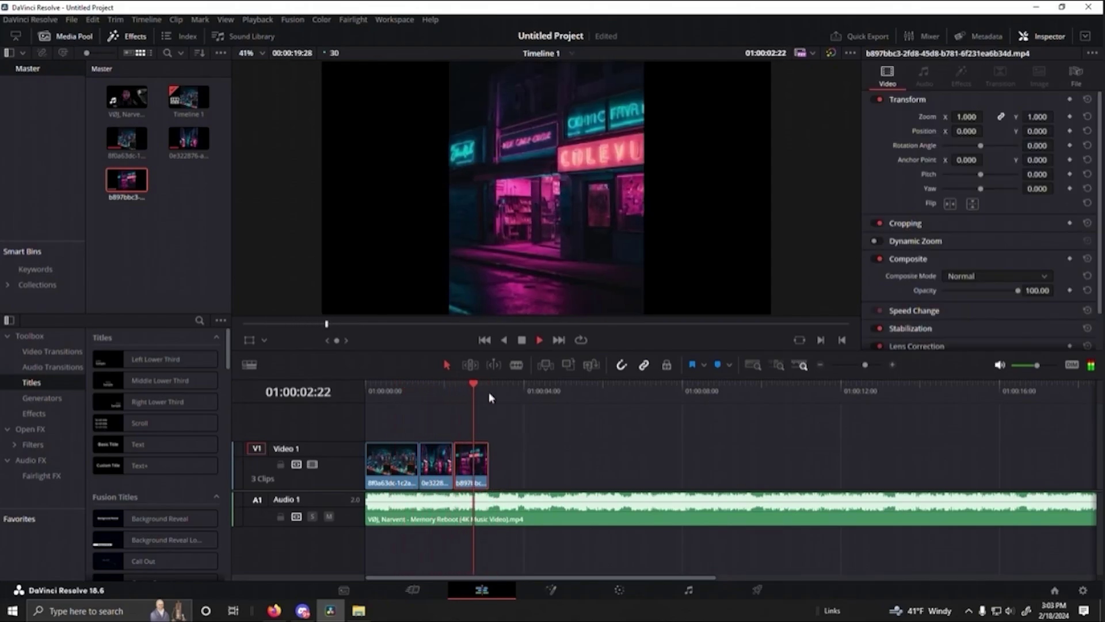
pyautogui.press('space')
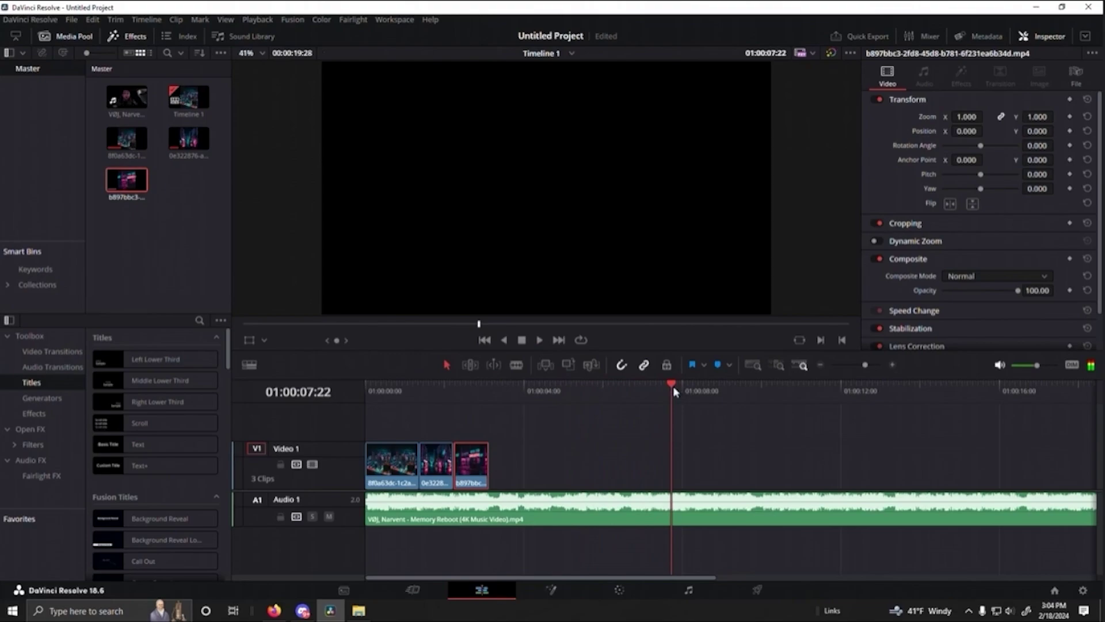
# Step: Check the store front clip's end, replay the timeline from 01:00:00:00 and scrub the music past the last clip to find the next beat
pyautogui.moveTo(517, 391); pyautogui.dragTo(489, 393)
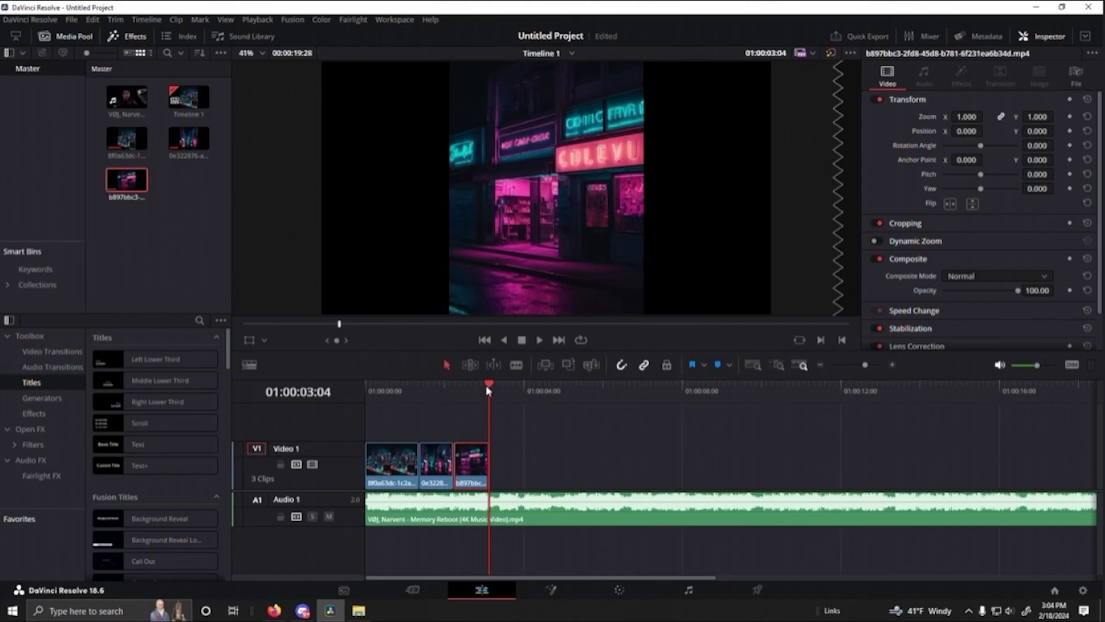
pyautogui.moveTo(486, 385); pyautogui.dragTo(370, 387)
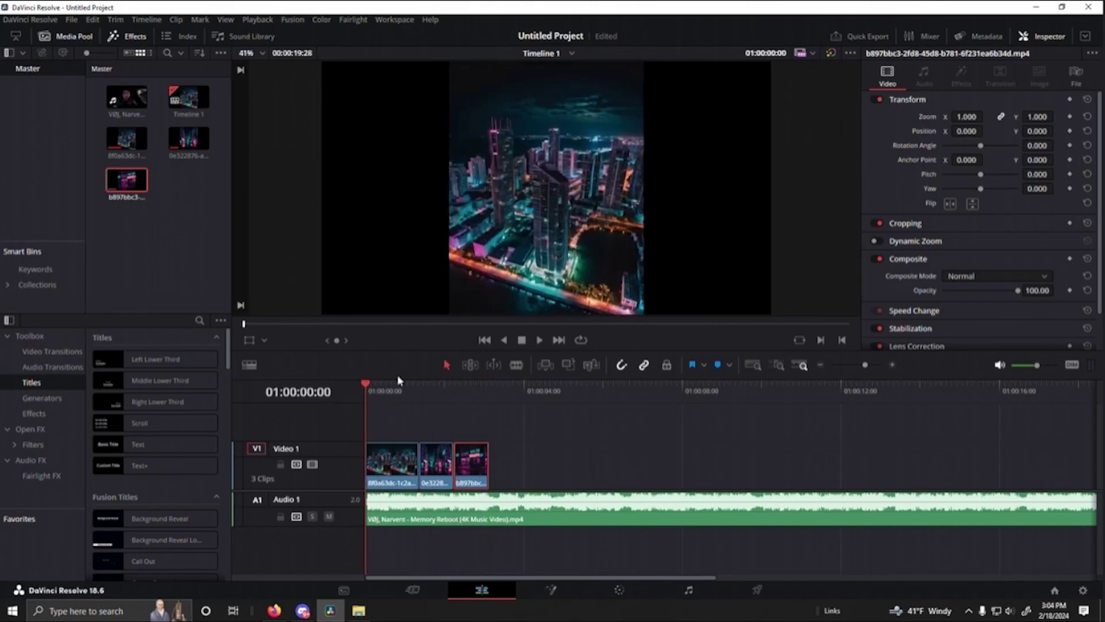
pyautogui.press('space')
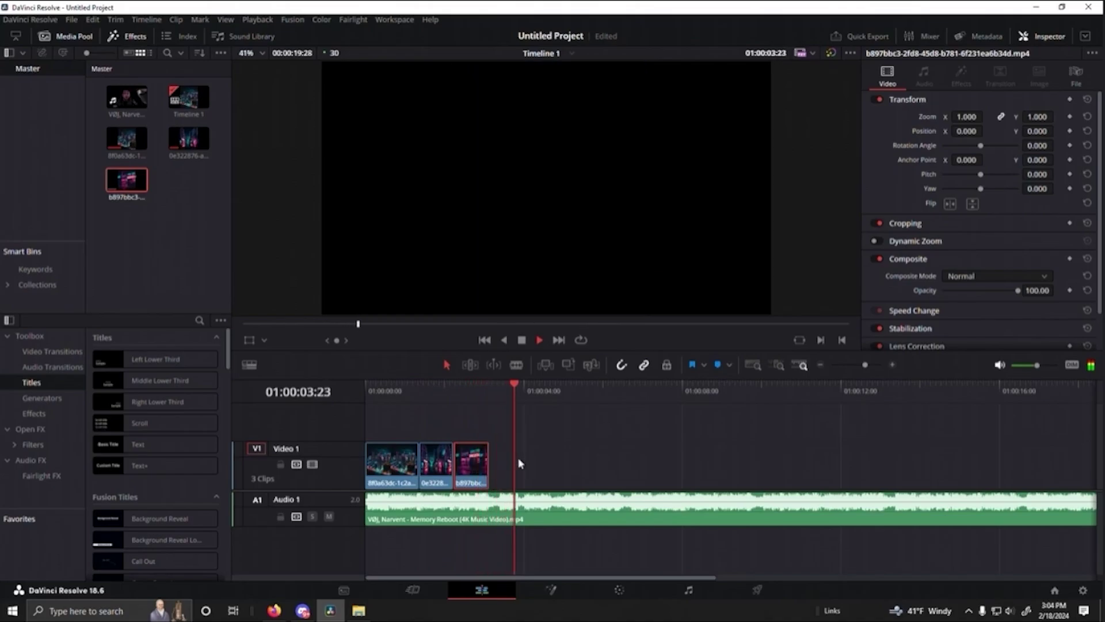
pyautogui.press('space')
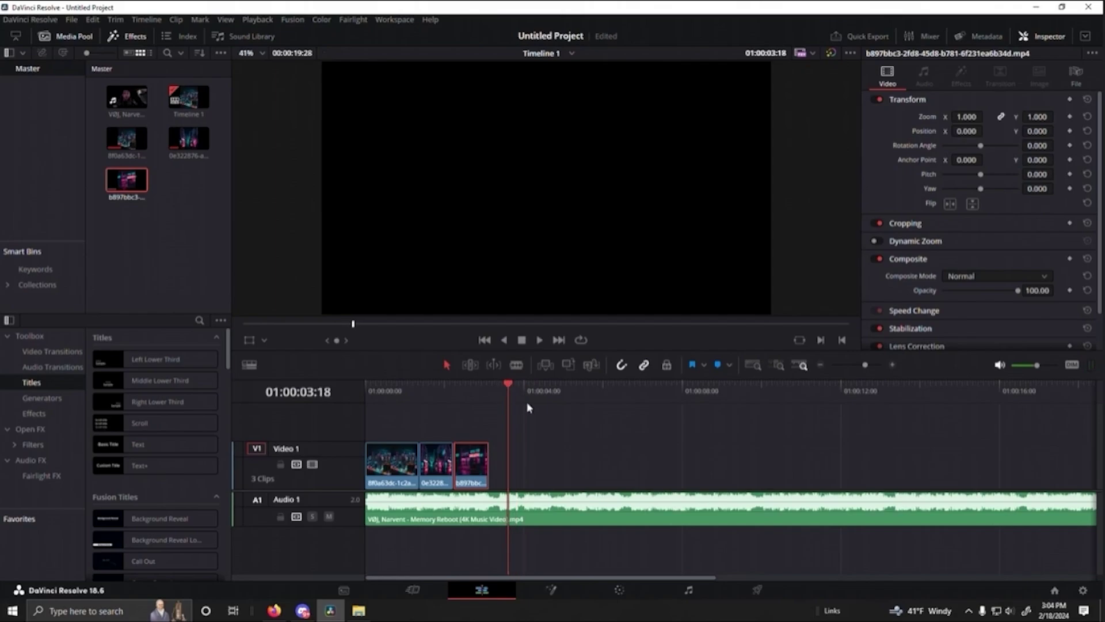
pyautogui.moveTo(585, 399); pyautogui.dragTo(532, 410)
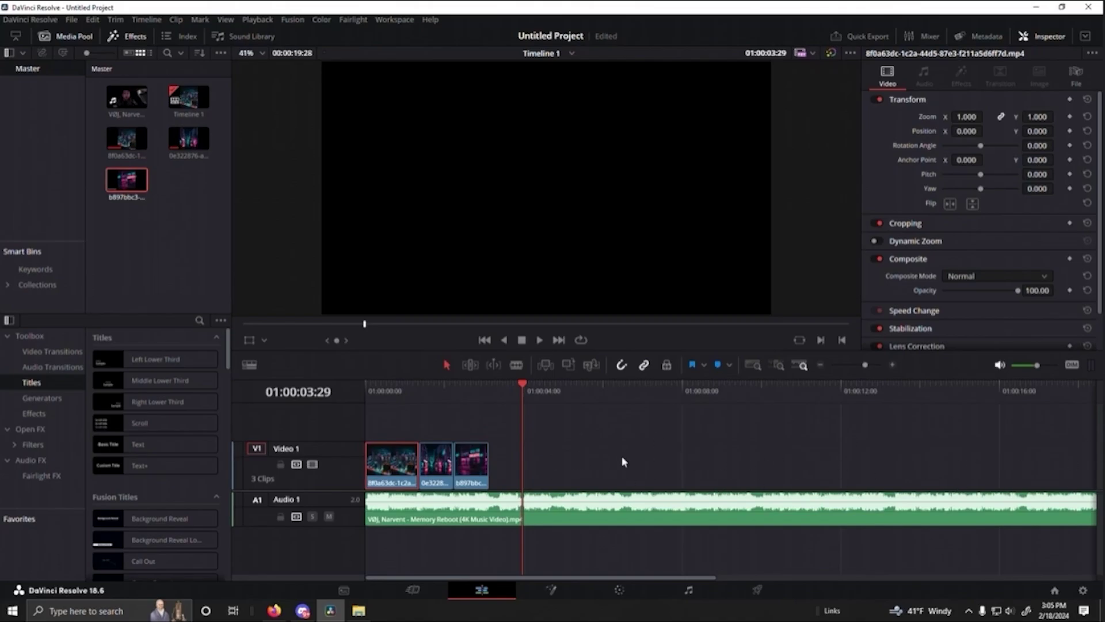
# Step: In Leonardo.Ai, generate two four-image sets for "Alleyway, Miami, city, cyberpunk, synthwave, night time, dark,", one of them with "dreamcore" added
pyautogui.click(331, 609)
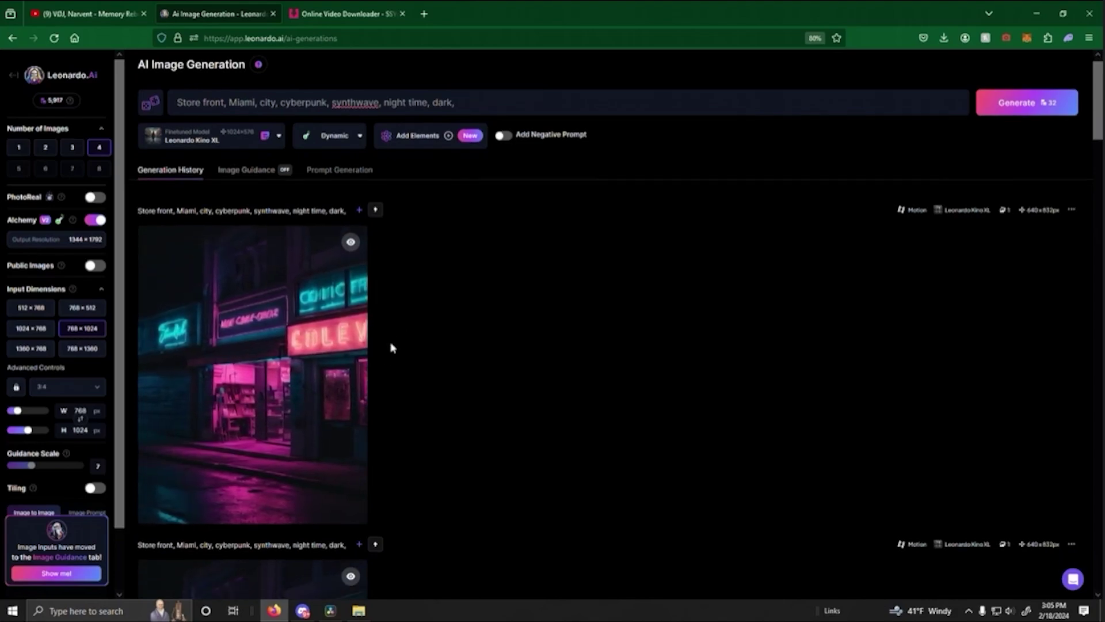
pyautogui.scroll(-5, 403, 338)
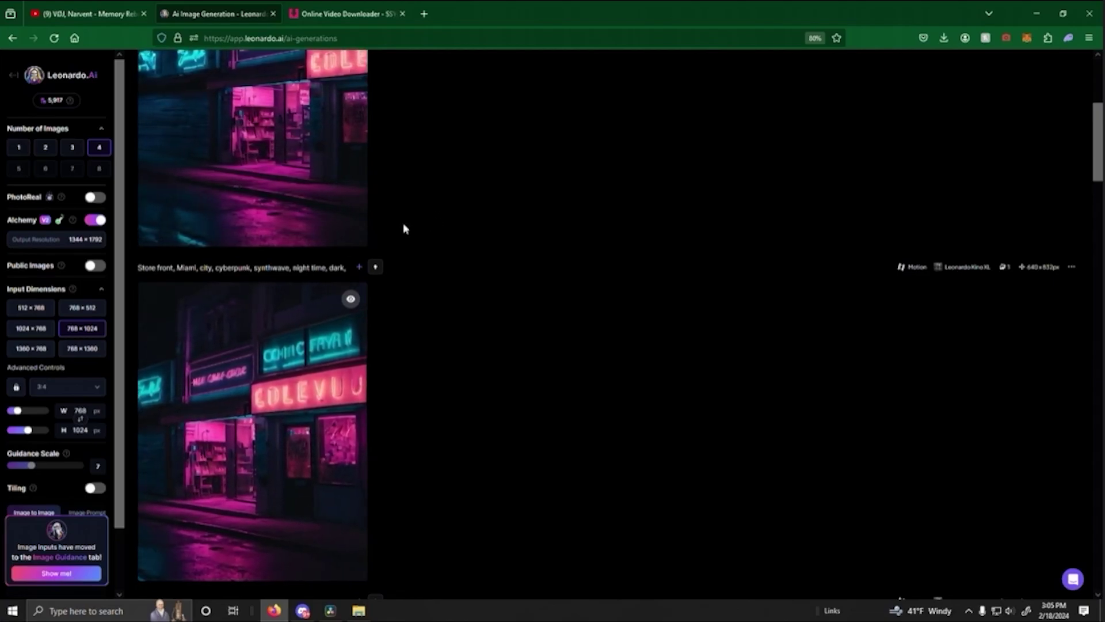
pyautogui.scroll(5, 403, 229)
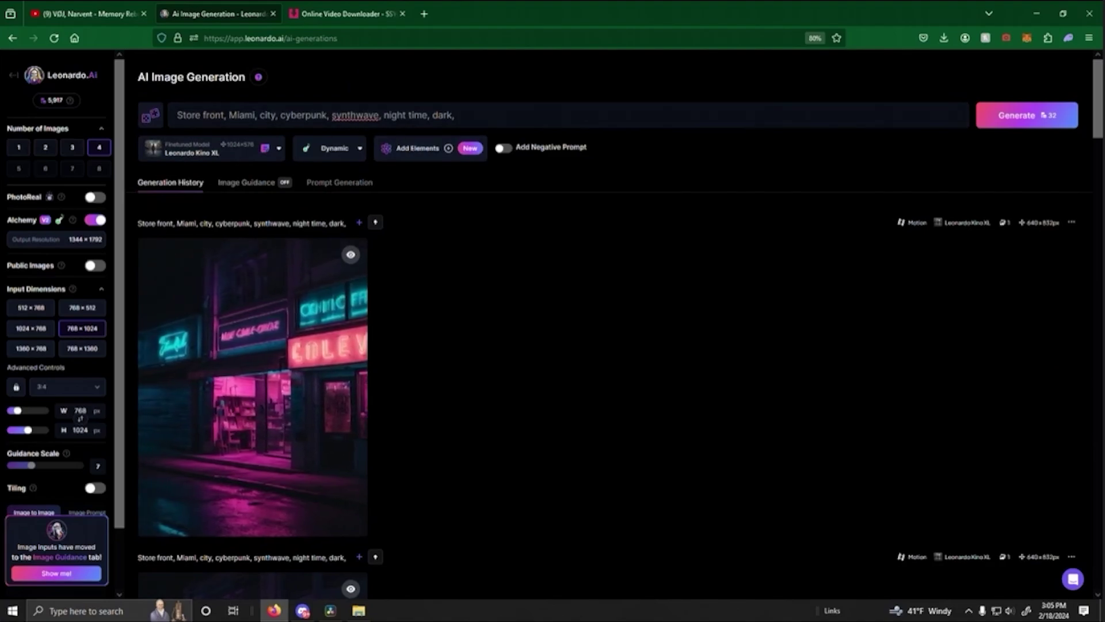
pyautogui.moveTo(177, 114); pyautogui.dragTo(224, 115)
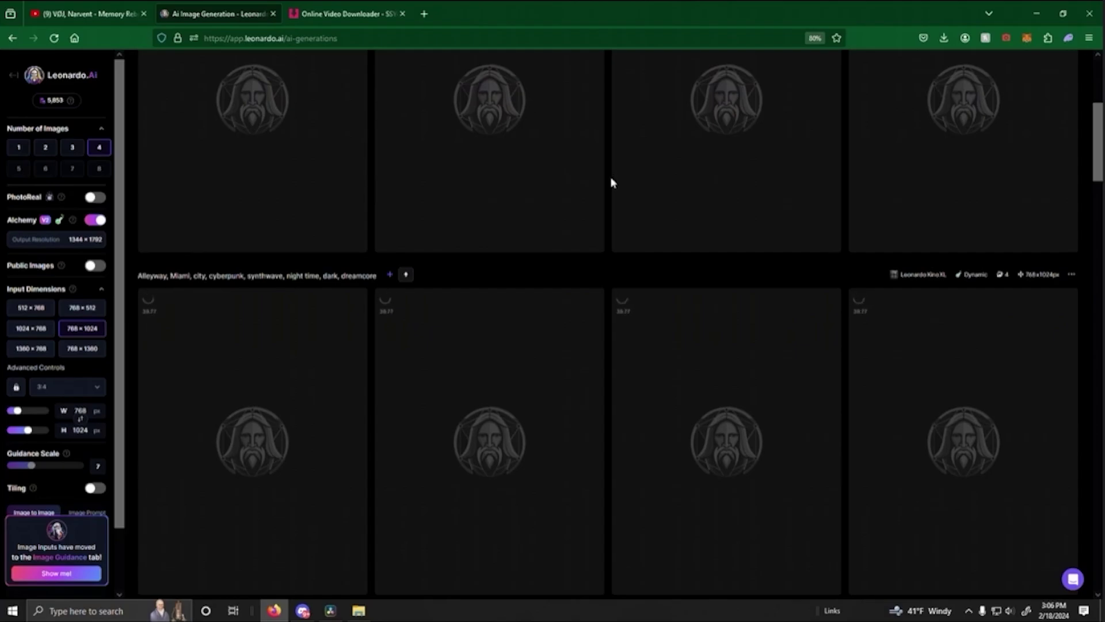
# Step: Review both sets of generated alleyway images and examine the wet alley with the pink neon light enlarged
pyautogui.scroll(-2, 609, 181)
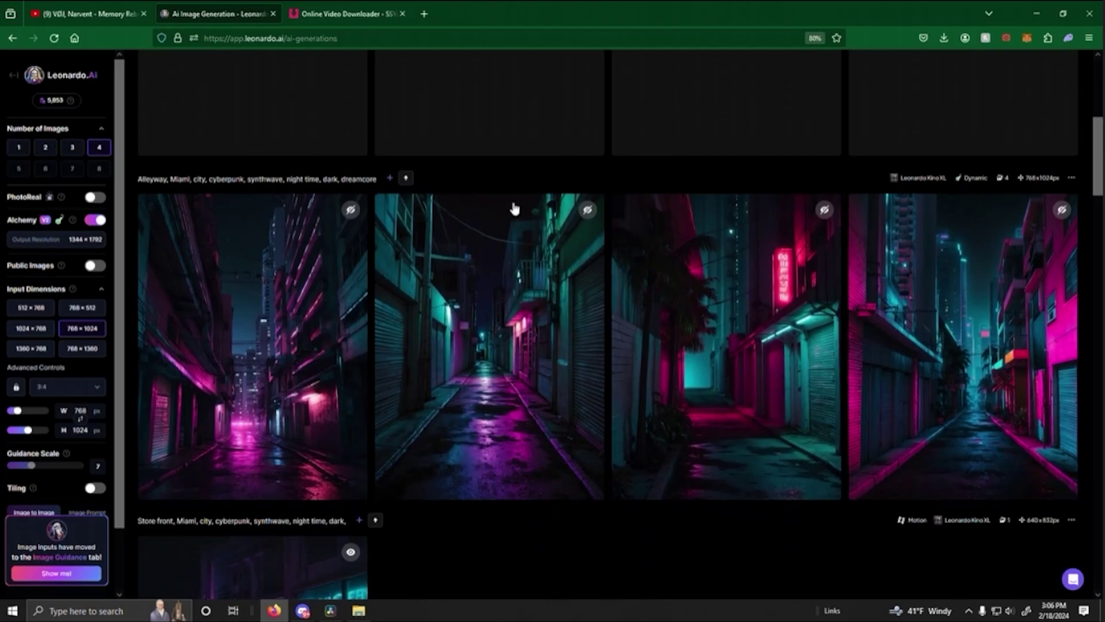
pyautogui.scroll(2, 761, 414)
pyautogui.scroll(1, 761, 414)
pyautogui.click(828, 359)
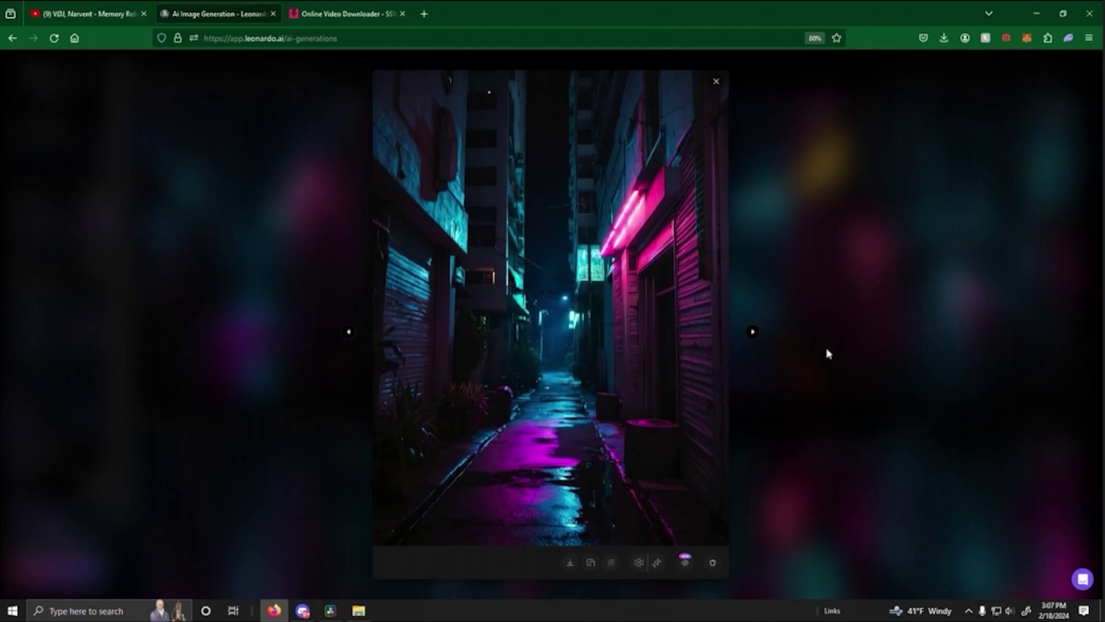
pyautogui.click(829, 354)
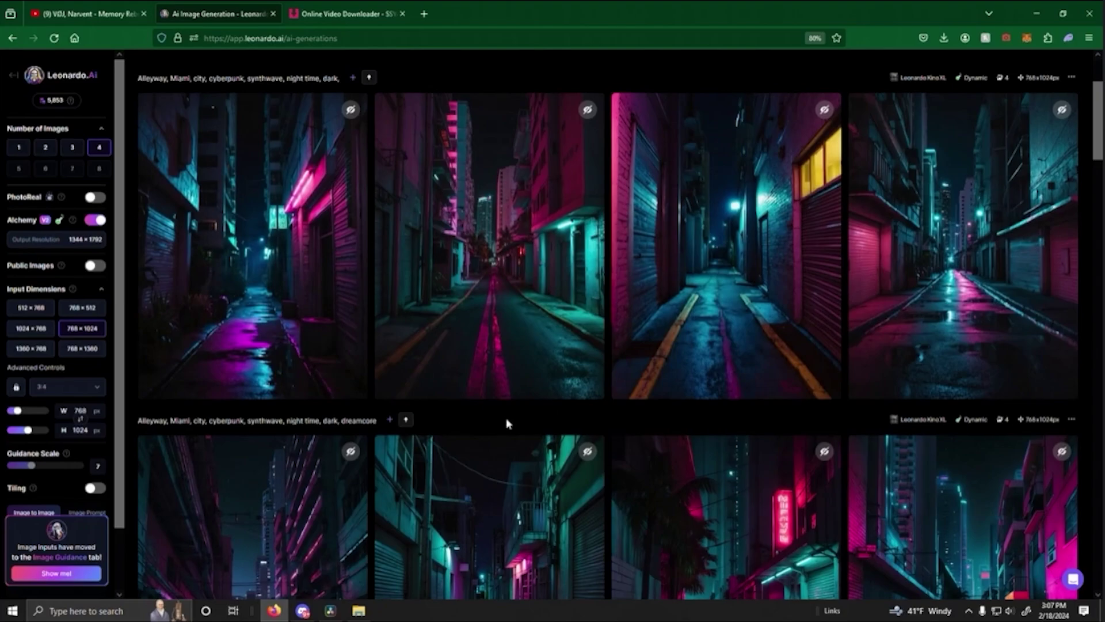
# Step: Generate two Image2Motion clips from the wet alley image with the pink neon light, using motion strengths 4 and 3
pyautogui.click(482, 304)
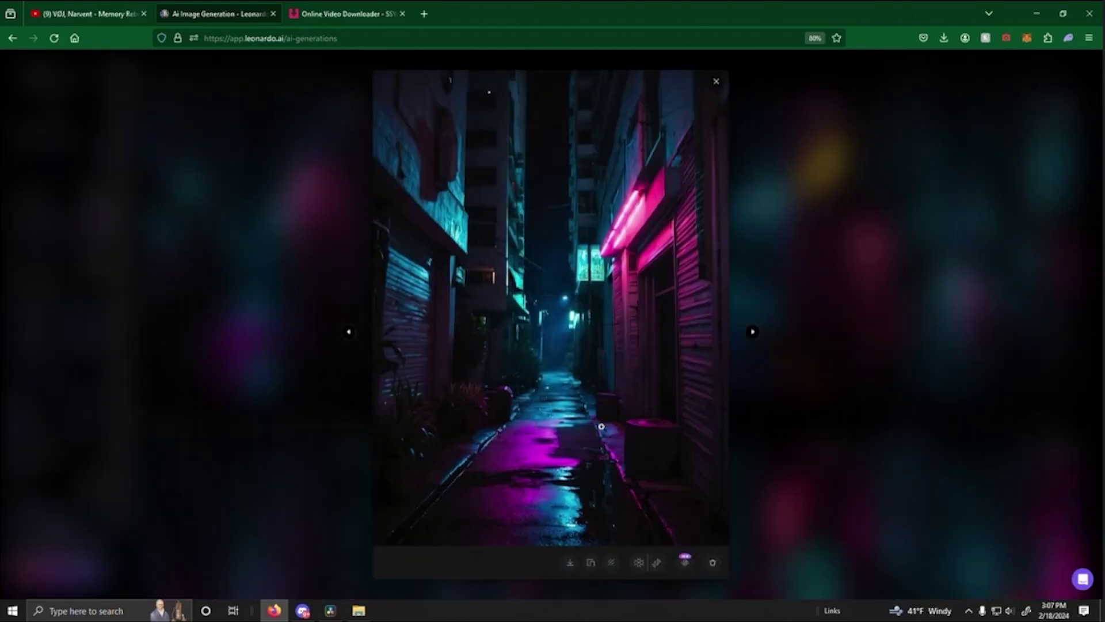
pyautogui.click(785, 413)
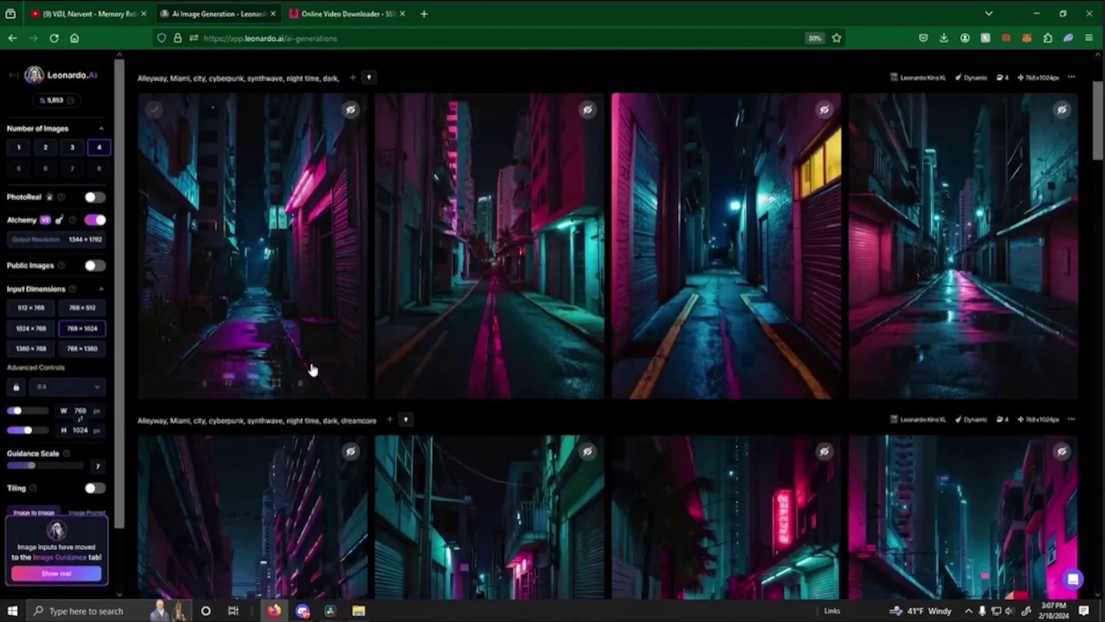
pyautogui.click(229, 383)
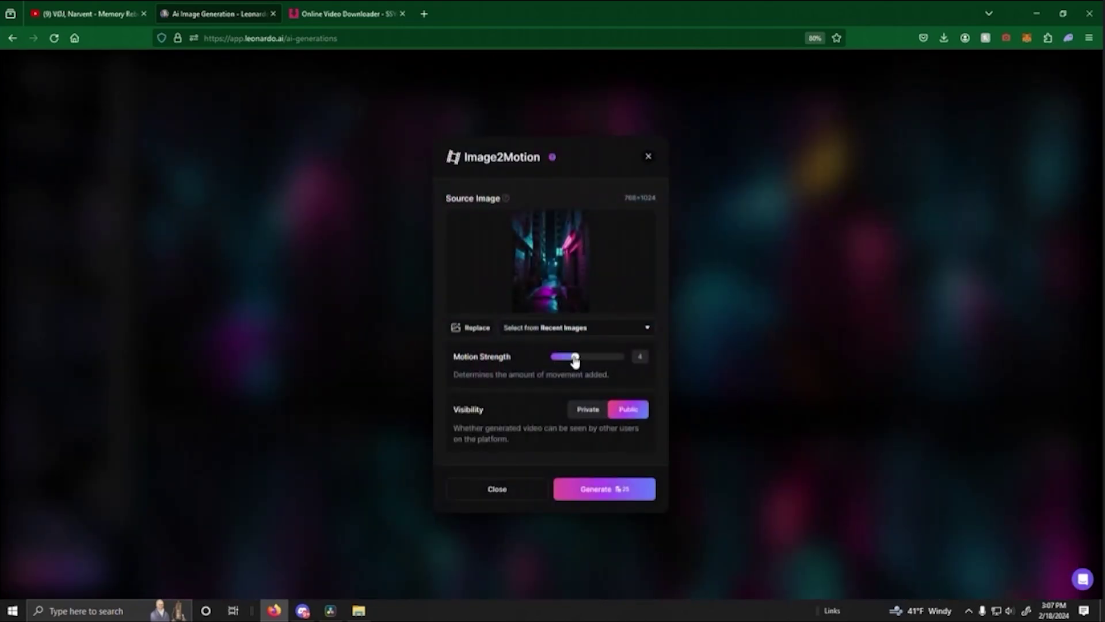
pyautogui.click(641, 498)
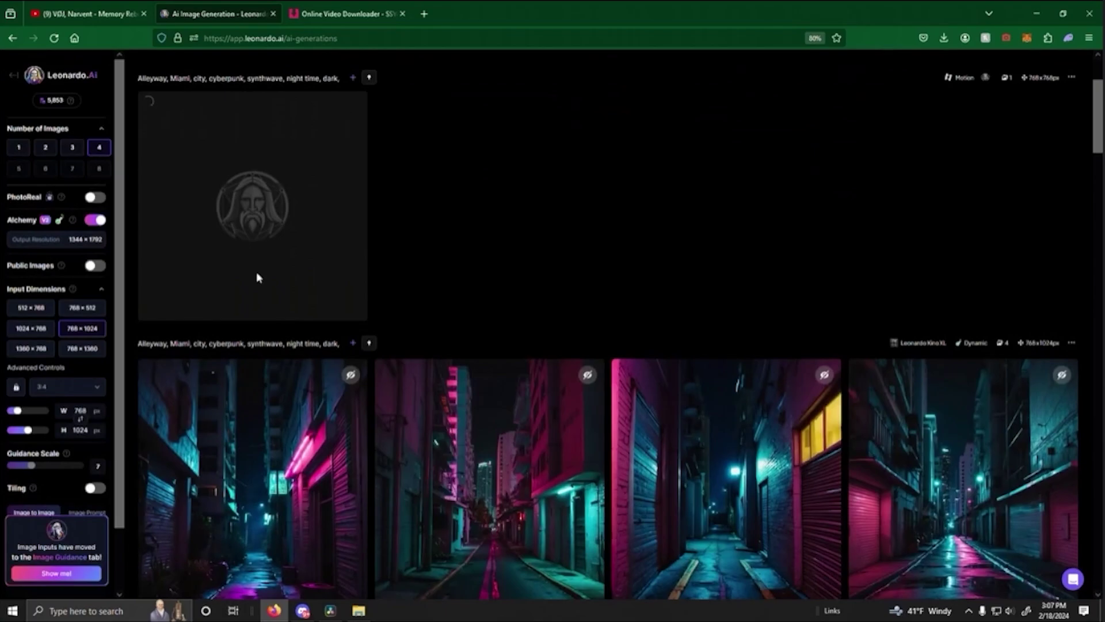
pyautogui.scroll(-3, 311, 406)
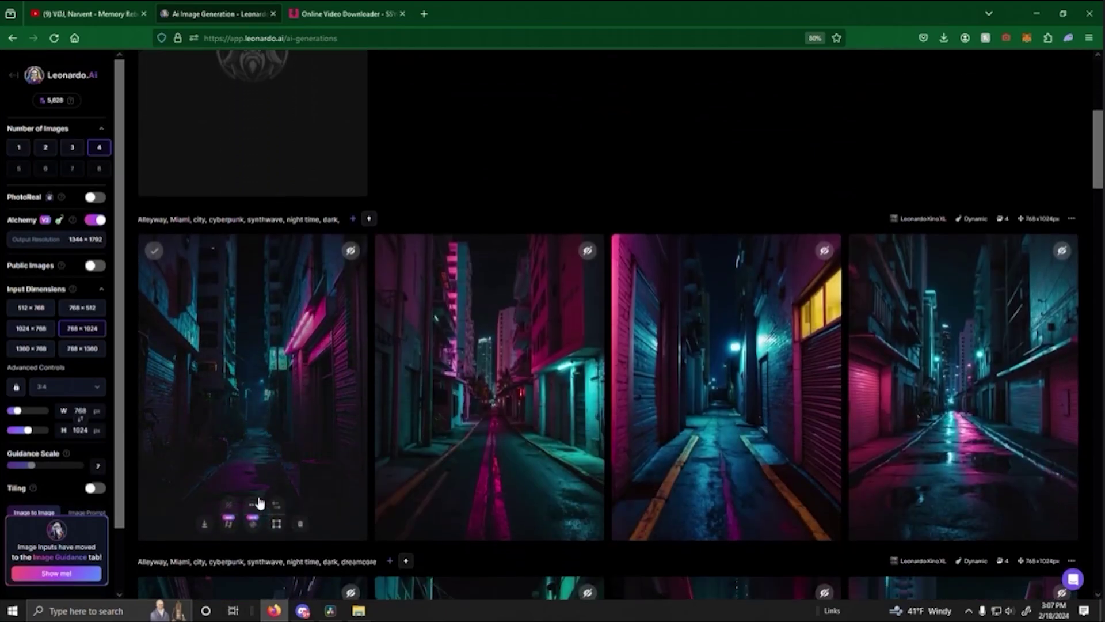
pyautogui.click(228, 524)
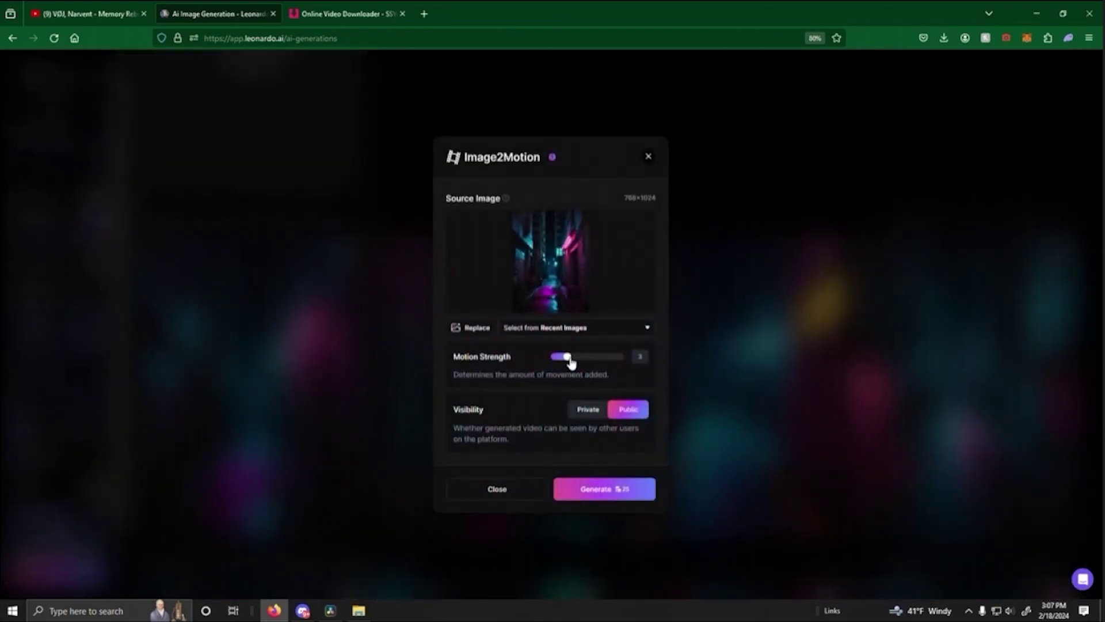
pyautogui.click(603, 495)
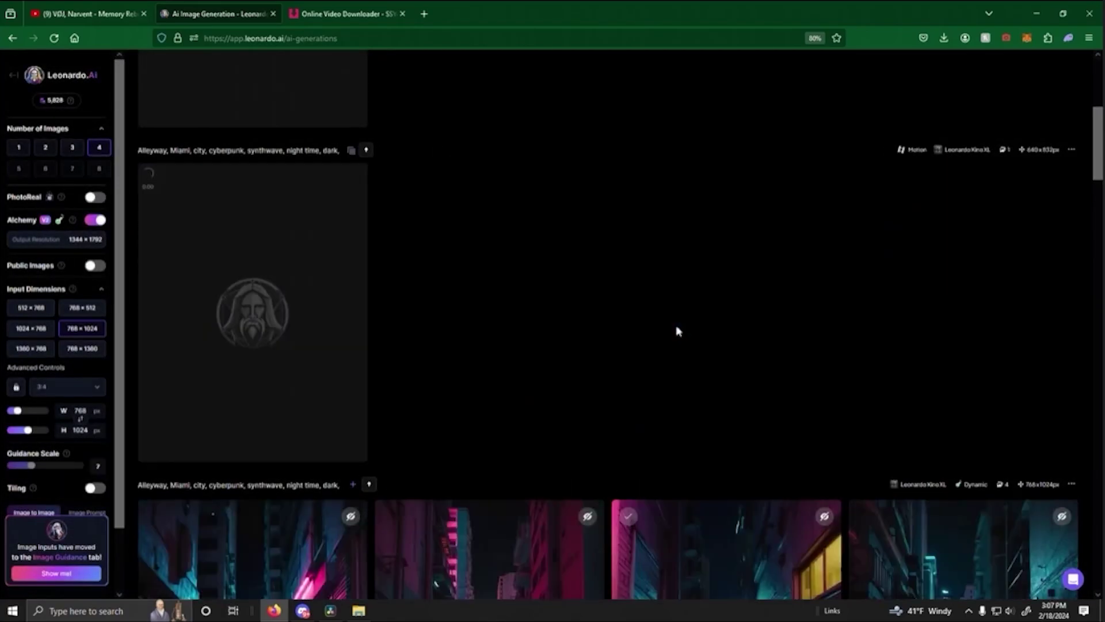
# Step: Generate two Image2Motion clips from the dreamcore alley image with the vertical red neon sign, the first at motion strength 4
pyautogui.scroll(-2, 619, 345)
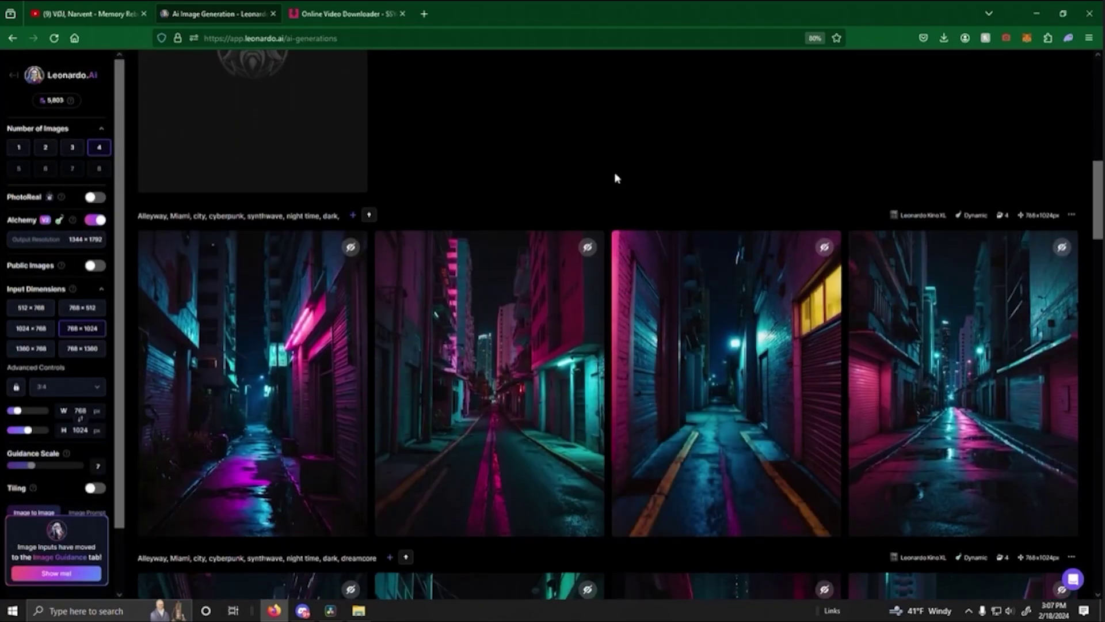
pyautogui.scroll(-4, 616, 177)
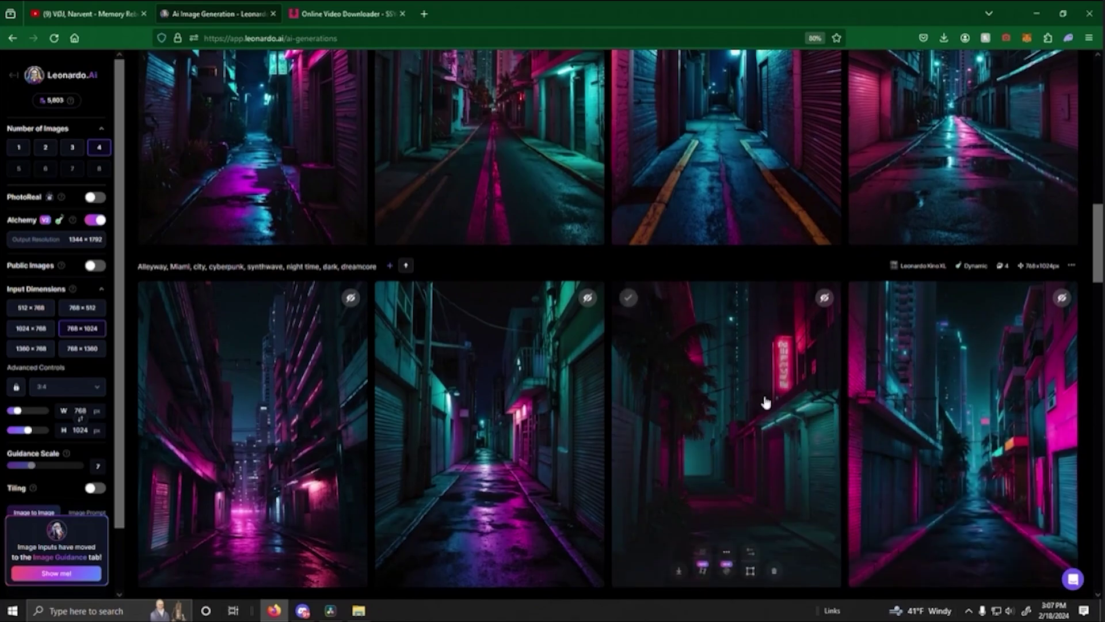
pyautogui.scroll(-2, 702, 506)
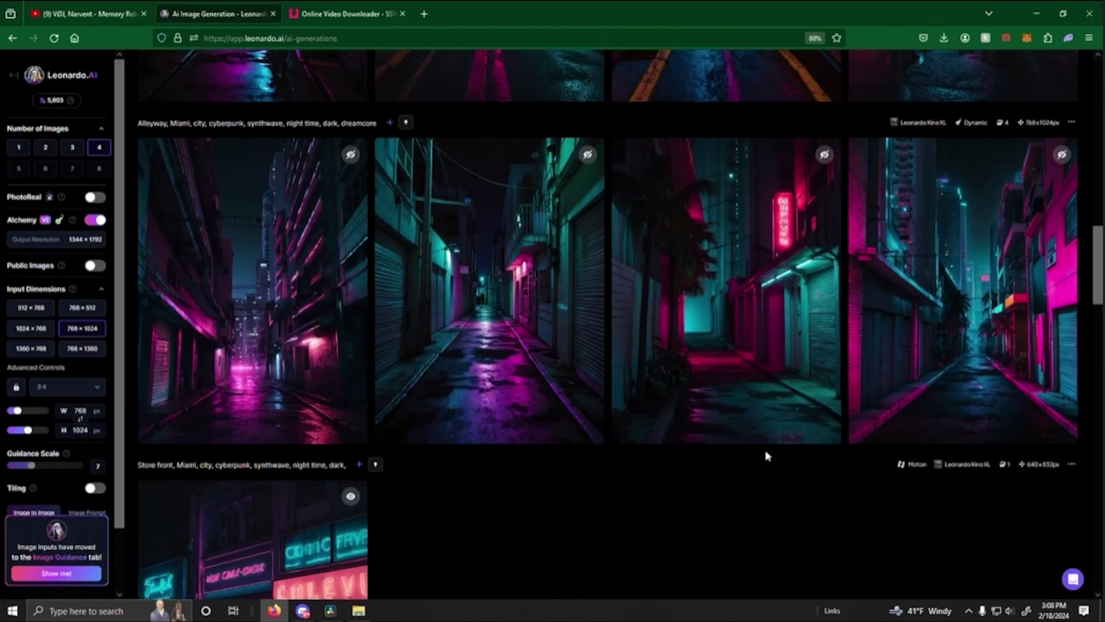
pyautogui.click(705, 430)
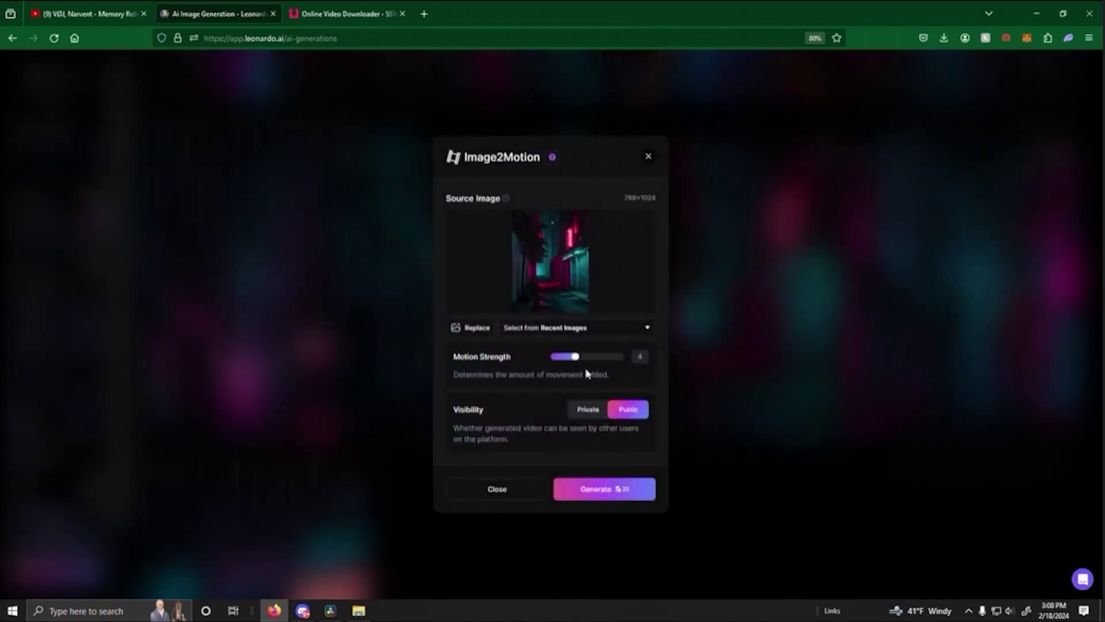
pyautogui.click(633, 491)
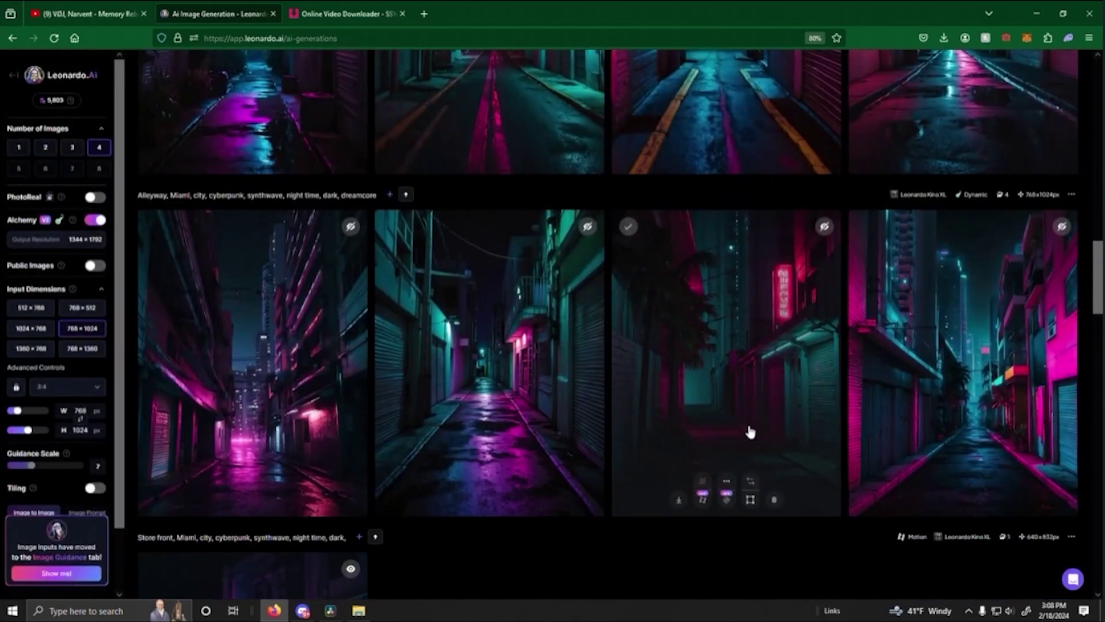
pyautogui.click(703, 498)
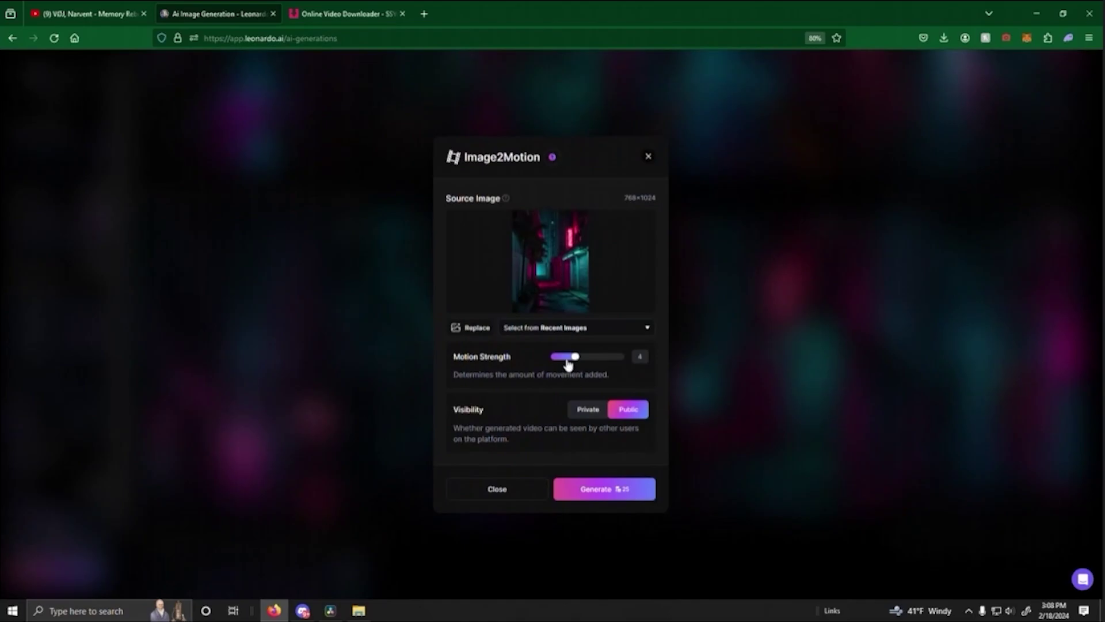
pyautogui.click(403, 386)
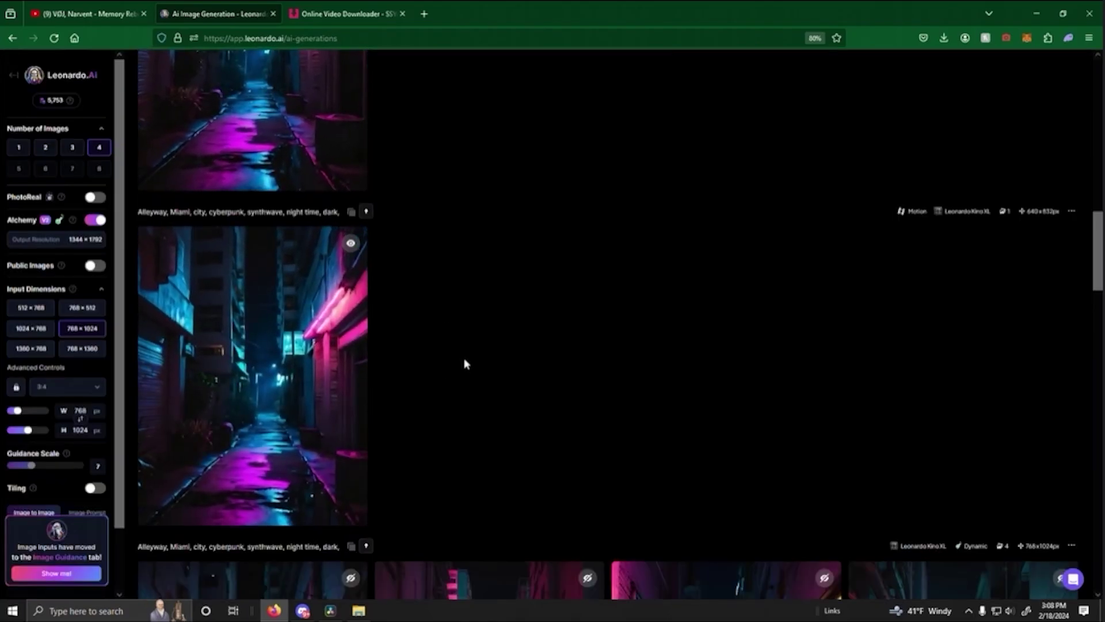
# Step: Review the generated motion clips of both alleys and compare how much movement each version has
pyautogui.scroll(3, 477, 344)
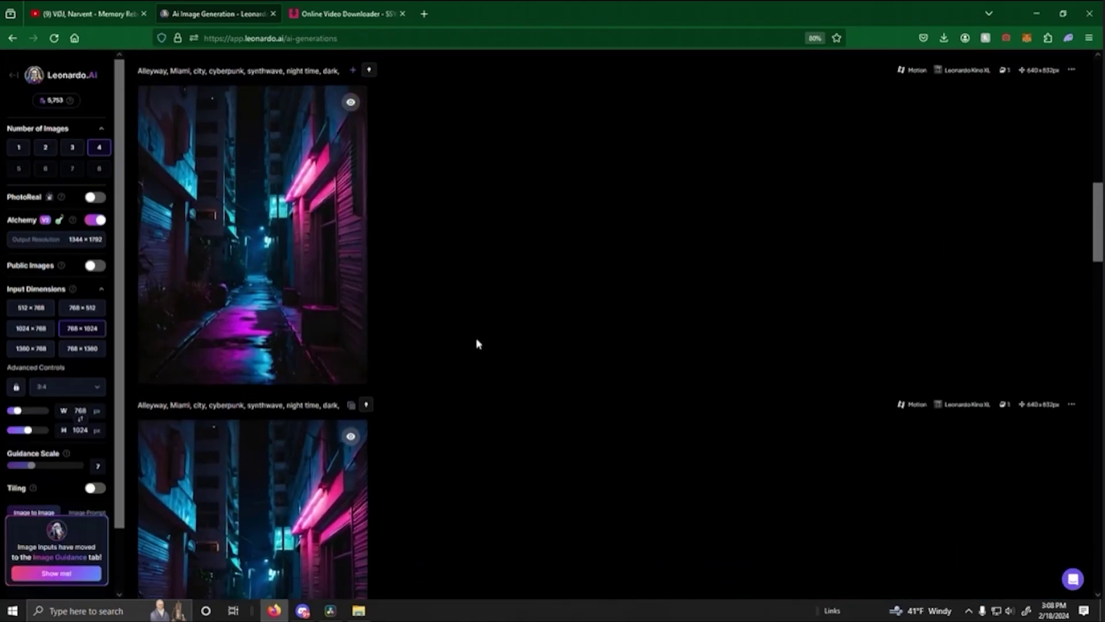
pyautogui.scroll(3, 477, 342)
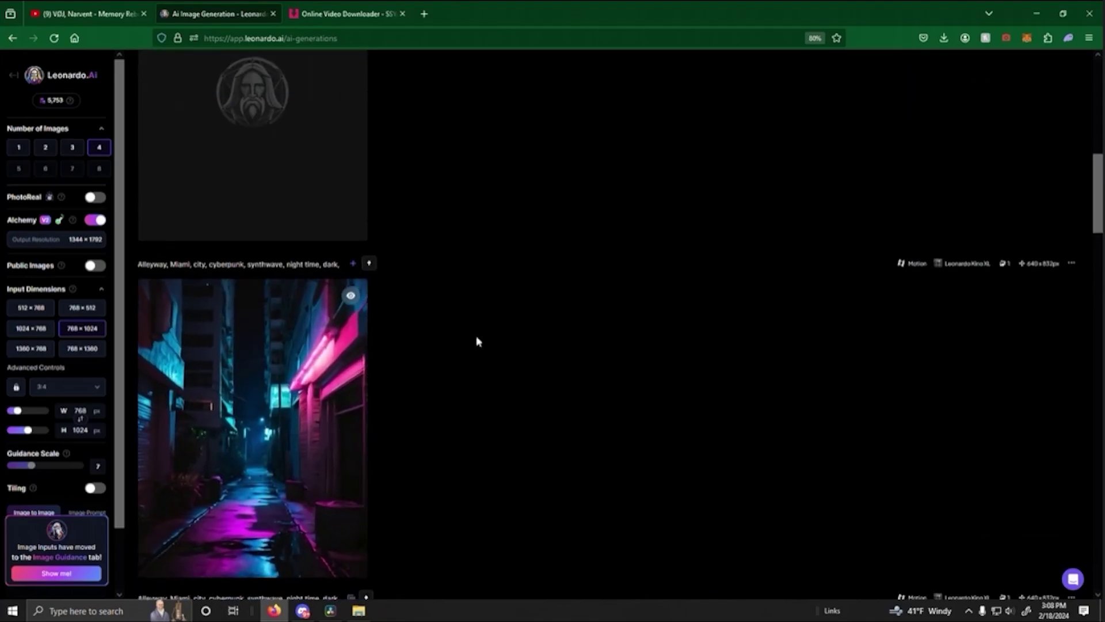
pyautogui.scroll(3, 477, 342)
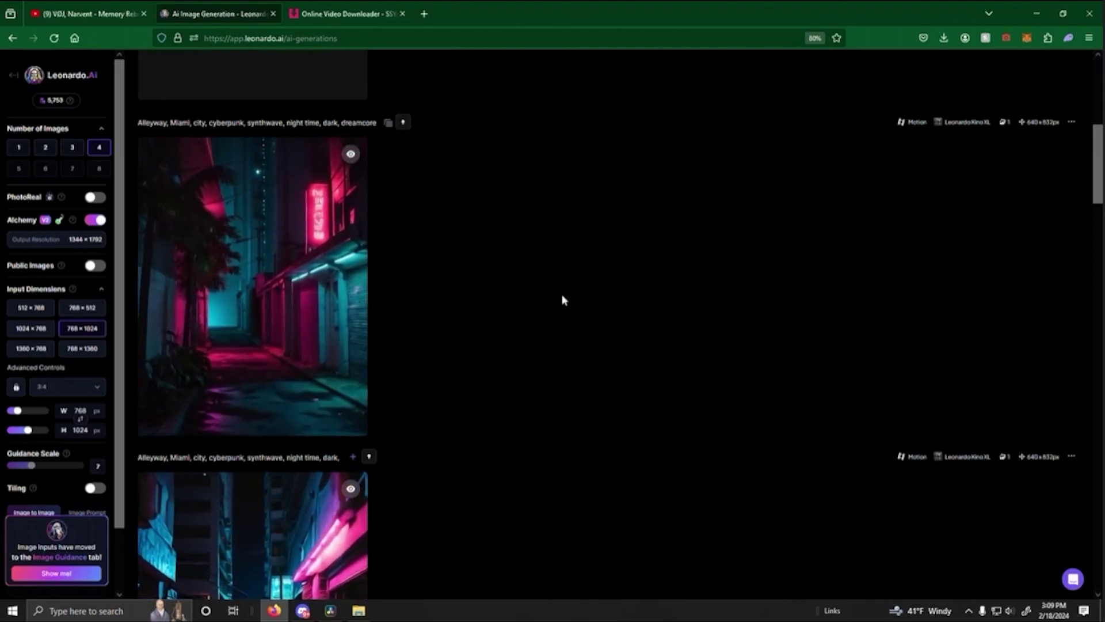
pyautogui.scroll(5, 502, 305)
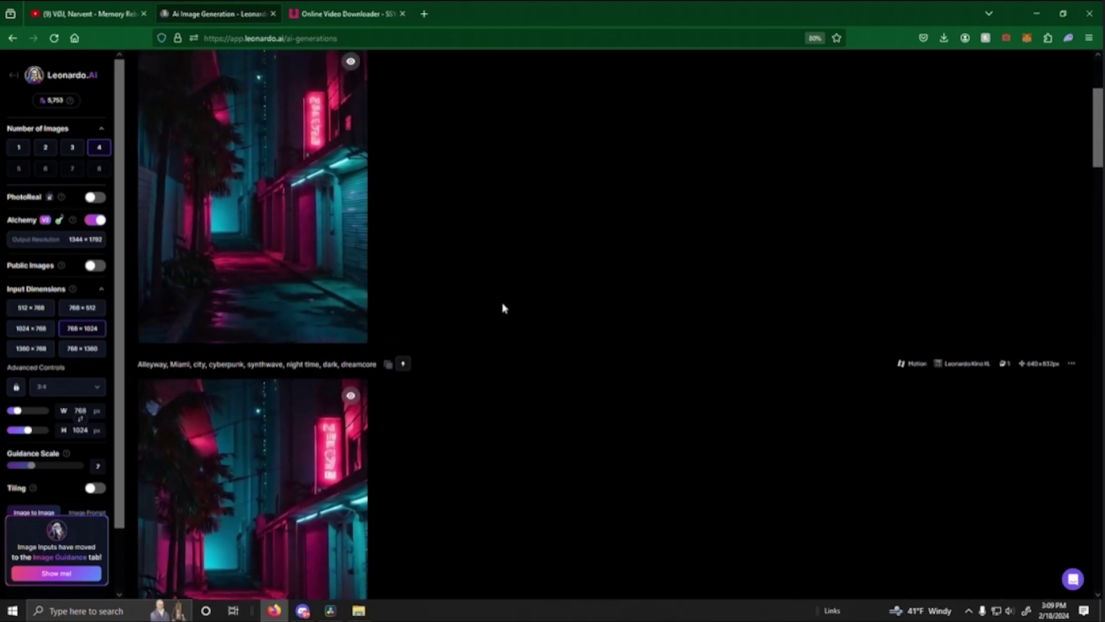
pyautogui.scroll(-1, 502, 305)
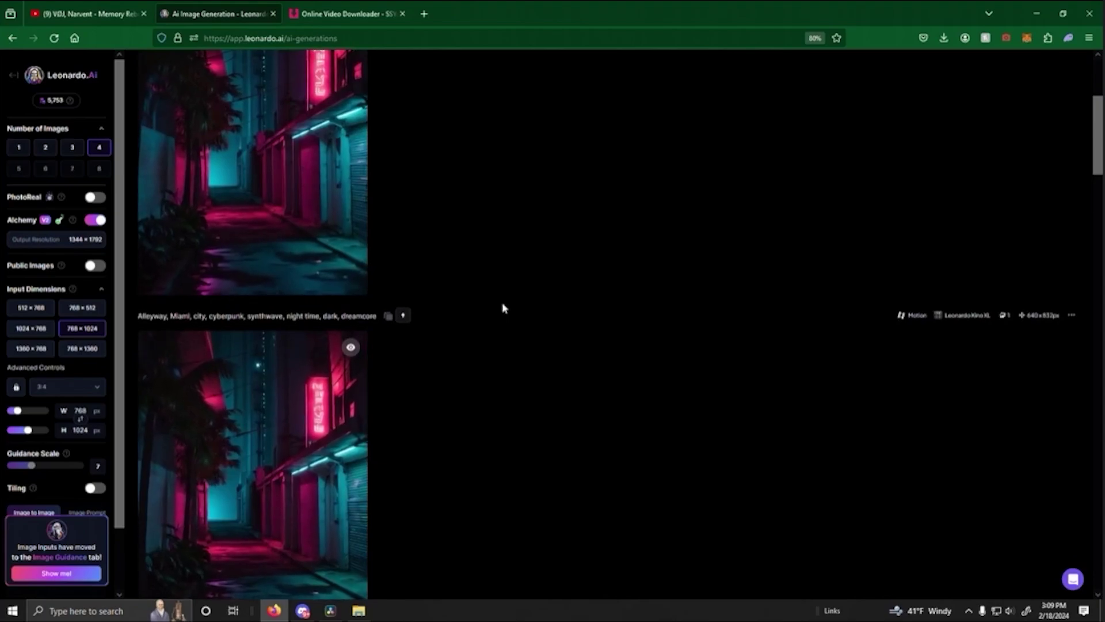
pyautogui.scroll(1, 502, 305)
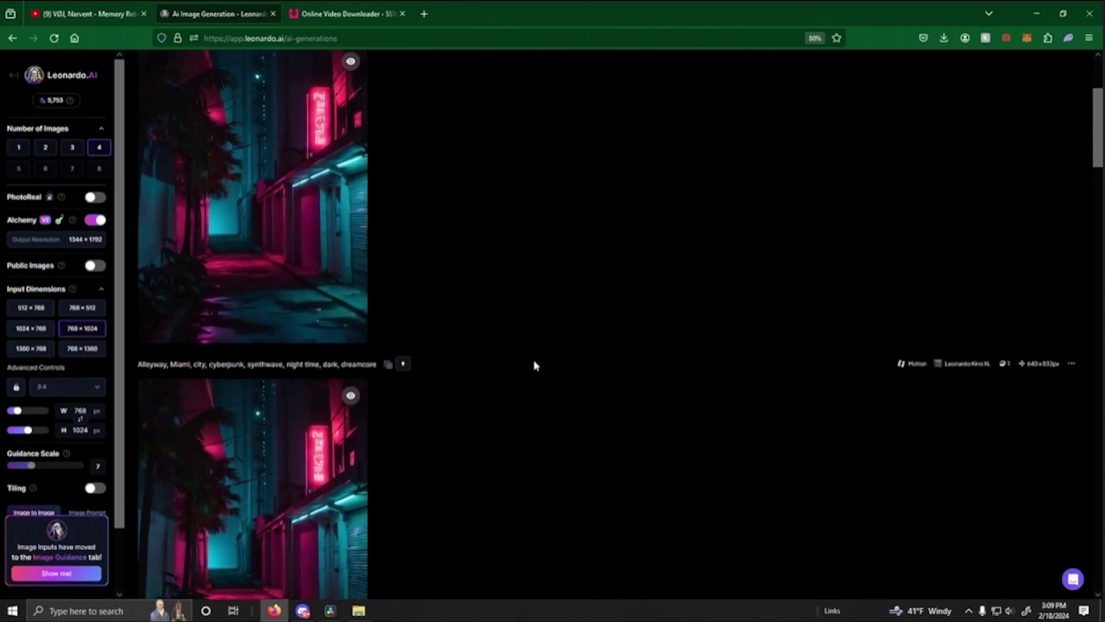
pyautogui.scroll(-2, 534, 366)
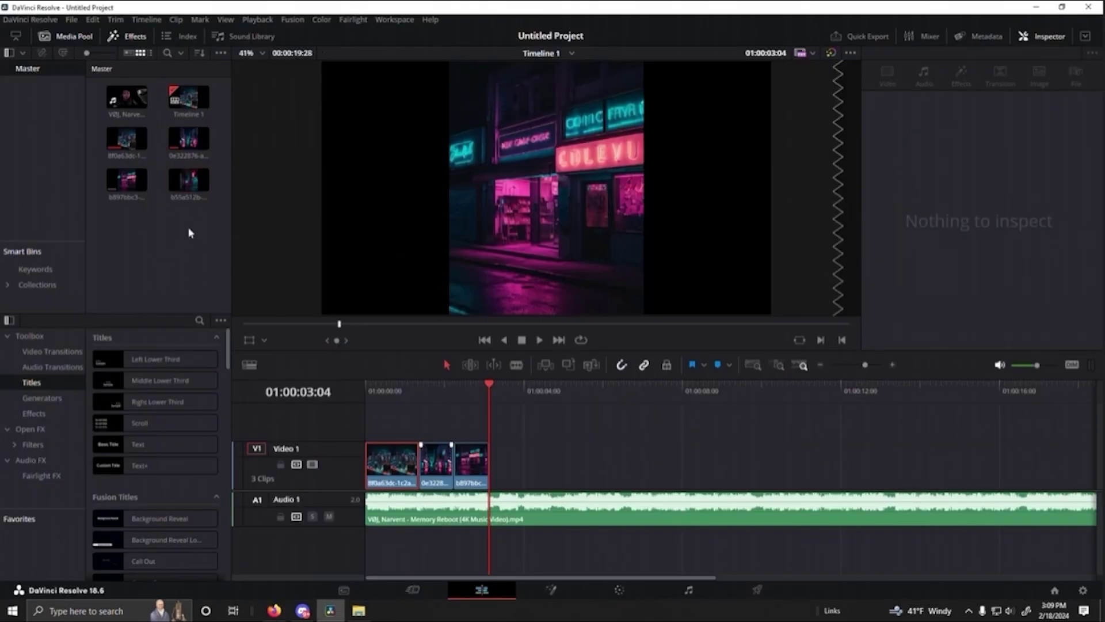
# Step: In DaVinci Resolve, add the red neon alley clip to Video 1 after the store front clip and extend its end
pyautogui.moveTo(188, 179); pyautogui.dragTo(490, 473)
pyautogui.moveTo(491, 385); pyautogui.dragTo(420, 385)
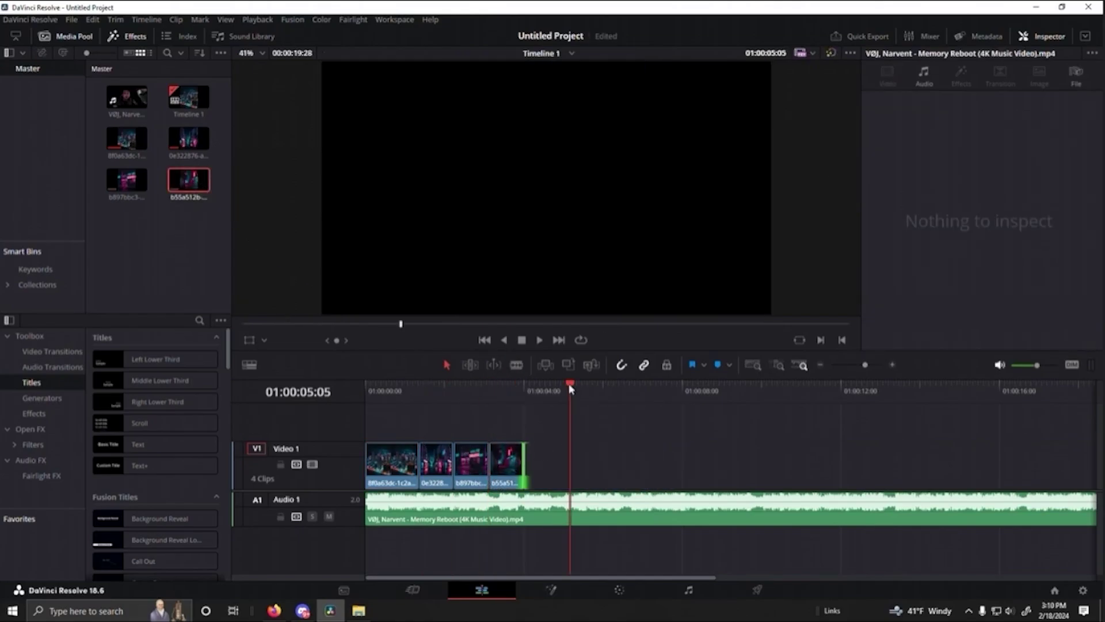
pyautogui.moveTo(570, 387); pyautogui.dragTo(489, 385)
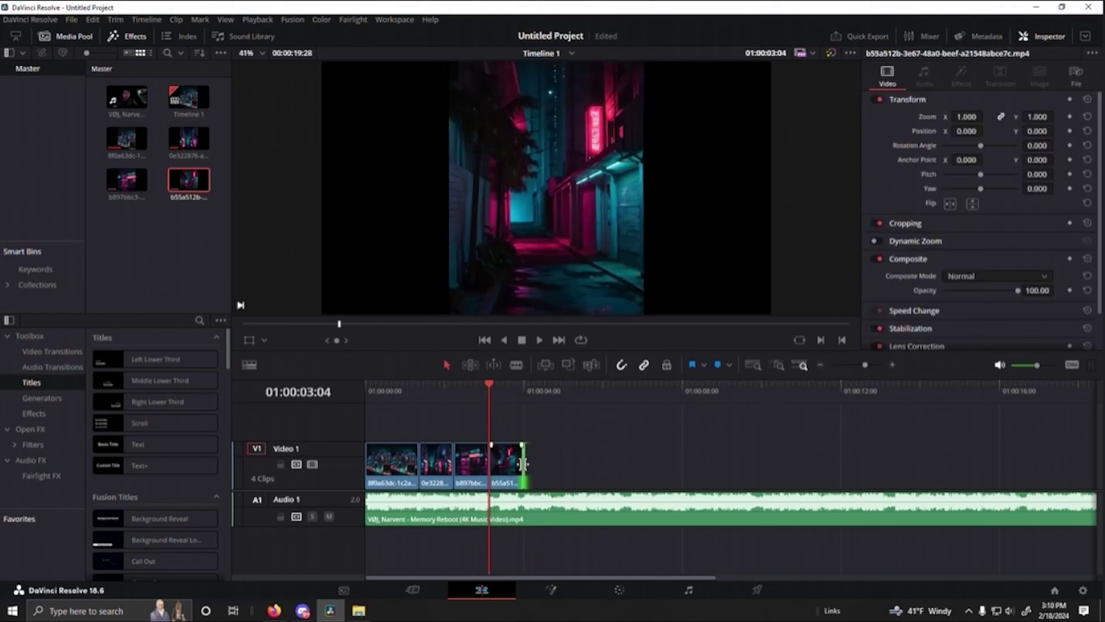
pyautogui.moveTo(523, 463); pyautogui.dragTo(675, 464)
# Step: Trim the start of the red neon alley clip to 01:00:04:17 and open its speed change settings
pyautogui.click(563, 389)
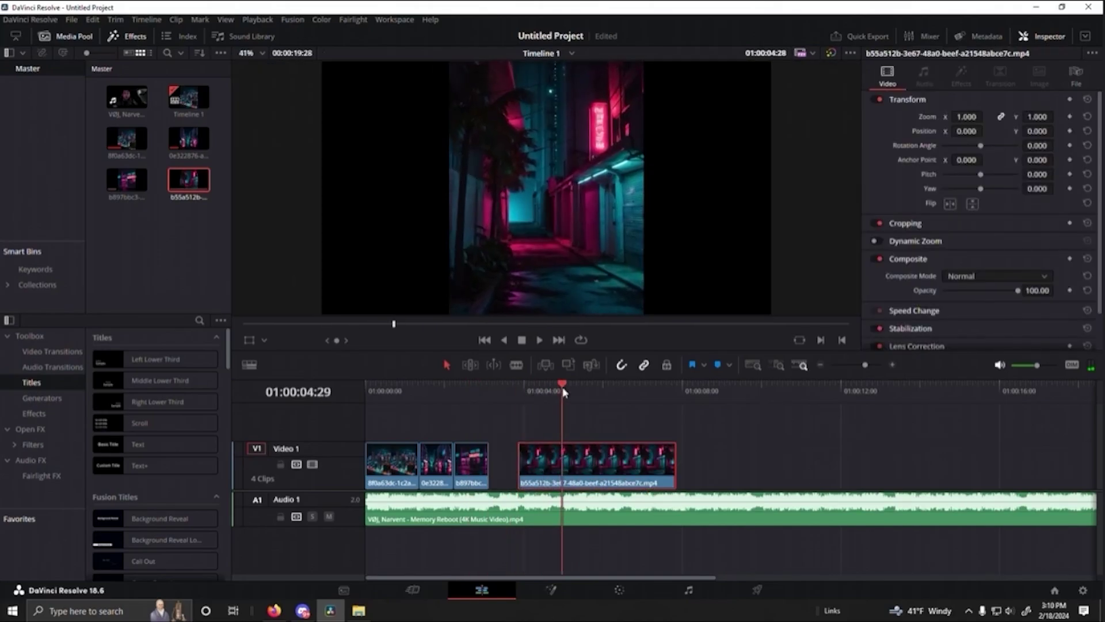
pyautogui.moveTo(563, 389); pyautogui.dragTo(547, 415)
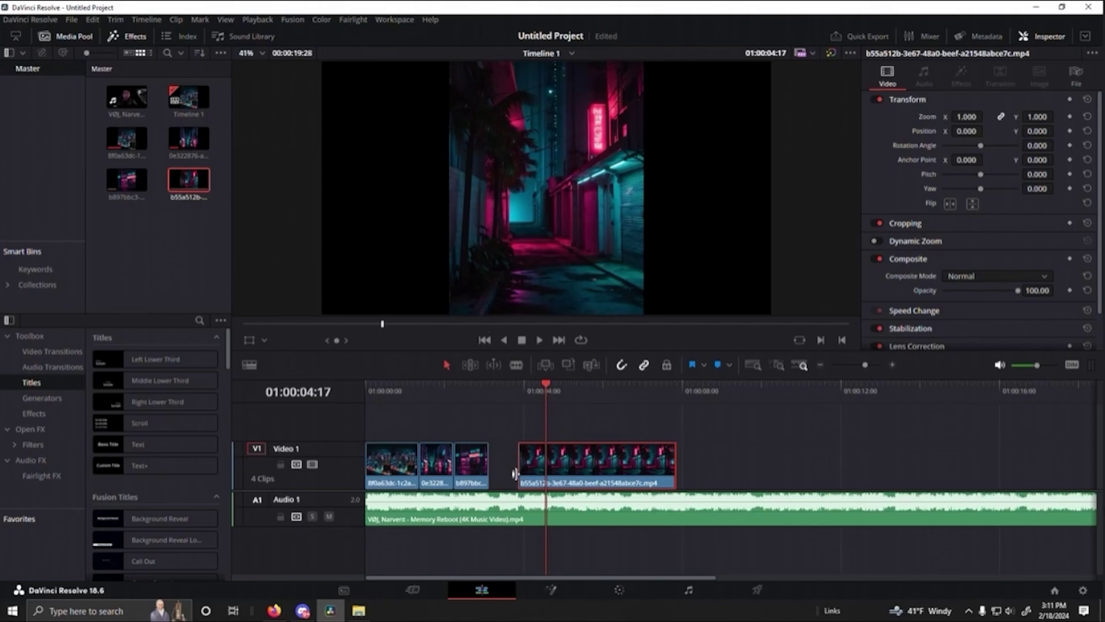
pyautogui.moveTo(516, 471); pyautogui.dragTo(546, 471)
pyautogui.rightClick(628, 458)
pyautogui.click(698, 499)
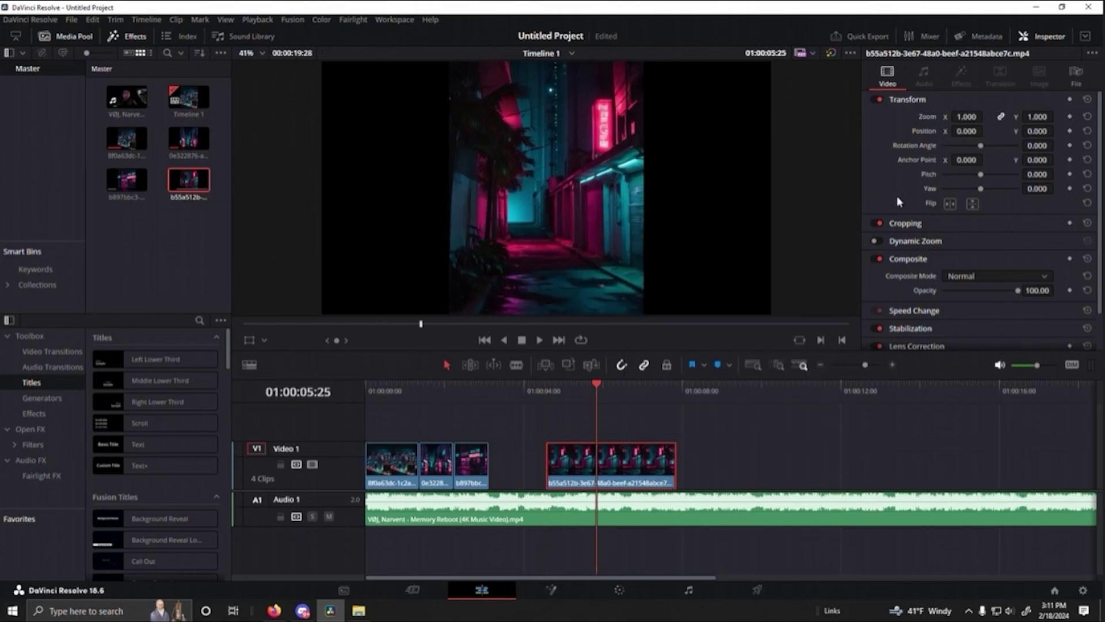
pyautogui.click(906, 316)
pyautogui.press('space')
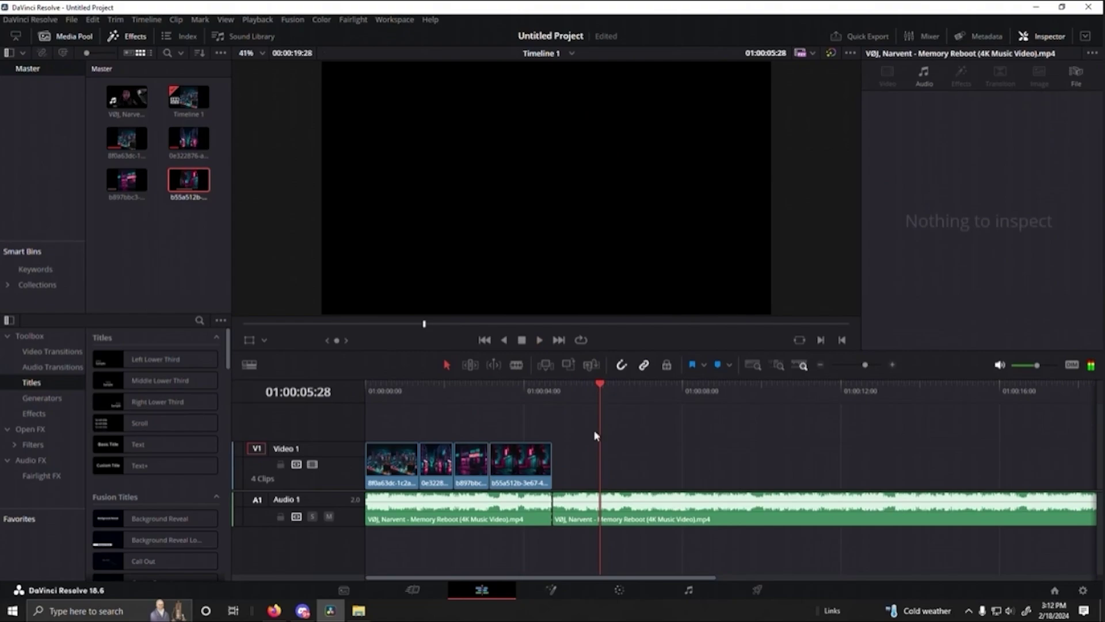
# Step: Replay the timeline from 01:00:00:00 to check all four clips against the music
pyautogui.moveTo(601, 389); pyautogui.dragTo(491, 389)
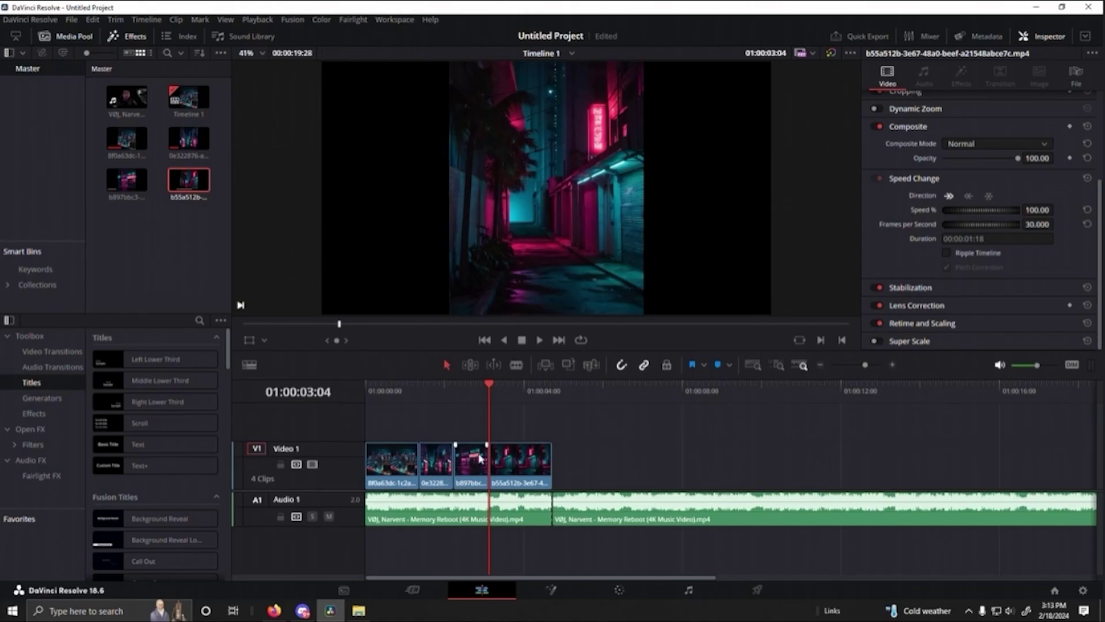
pyautogui.press('Home')
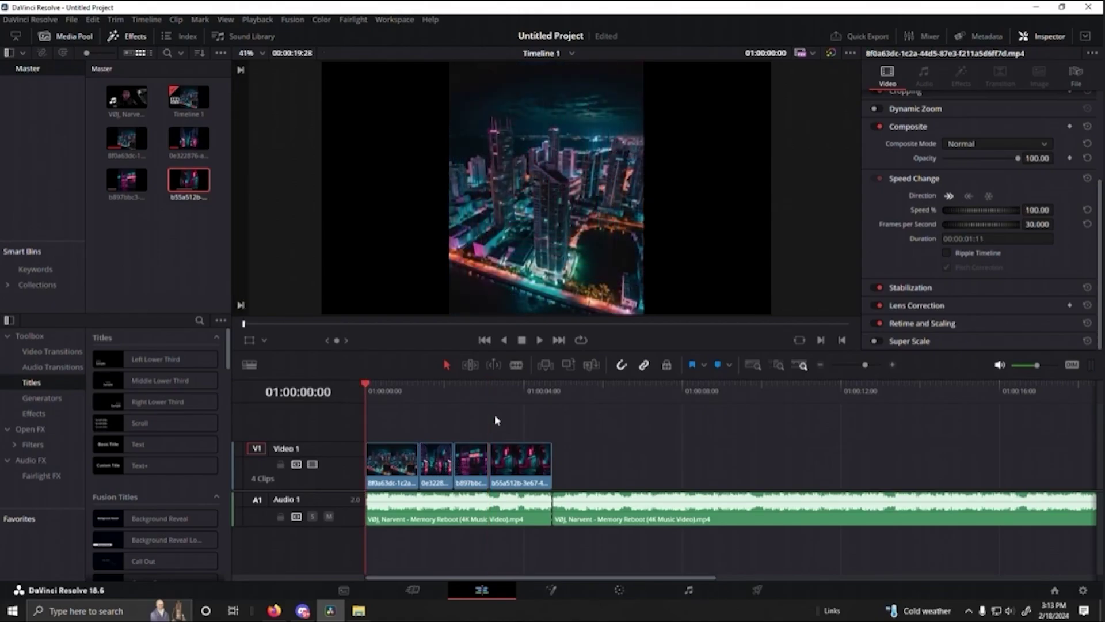
pyautogui.press('space')
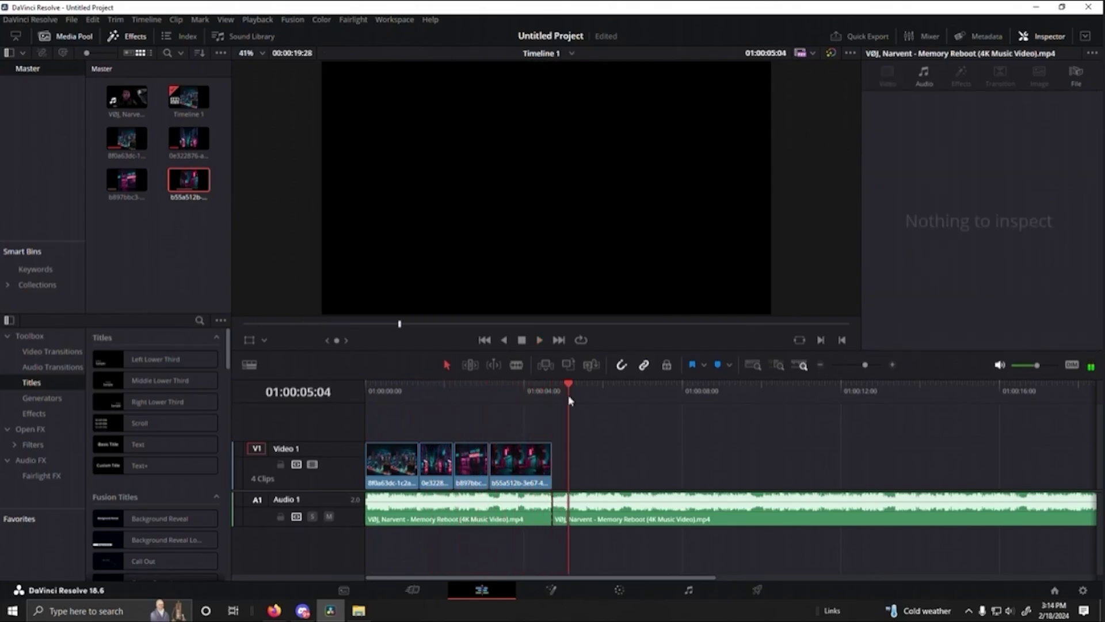
# Step: Replay the alley clip from 01:00:03:04 and scrub around its end at 01:00:04:22 to check the cut against the beat
pyautogui.moveTo(572, 382); pyautogui.dragTo(488, 387)
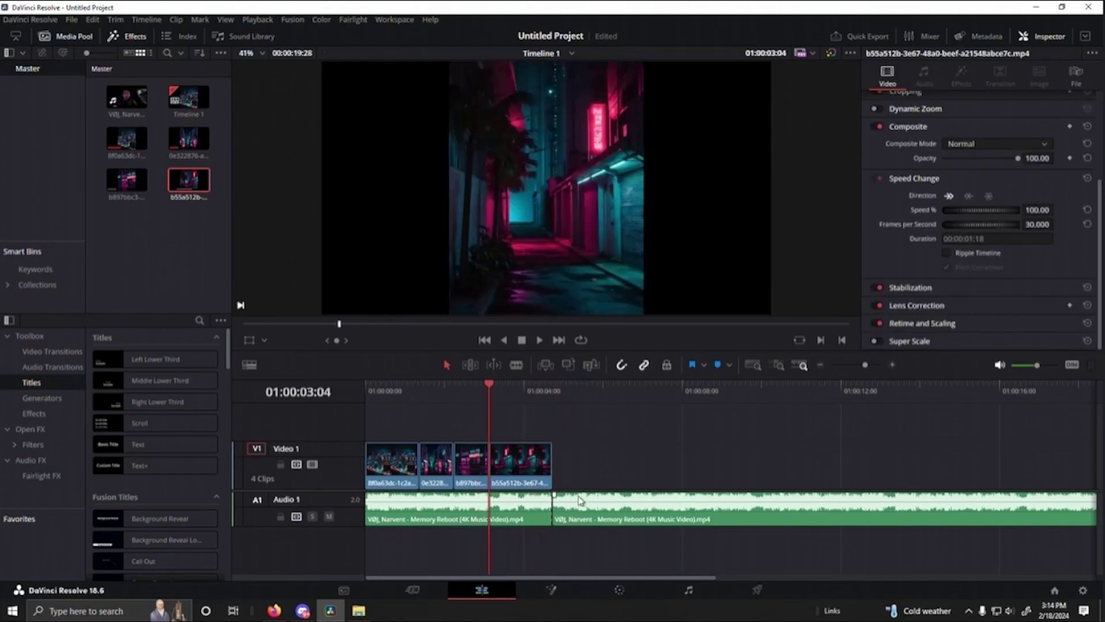
pyautogui.press('space')
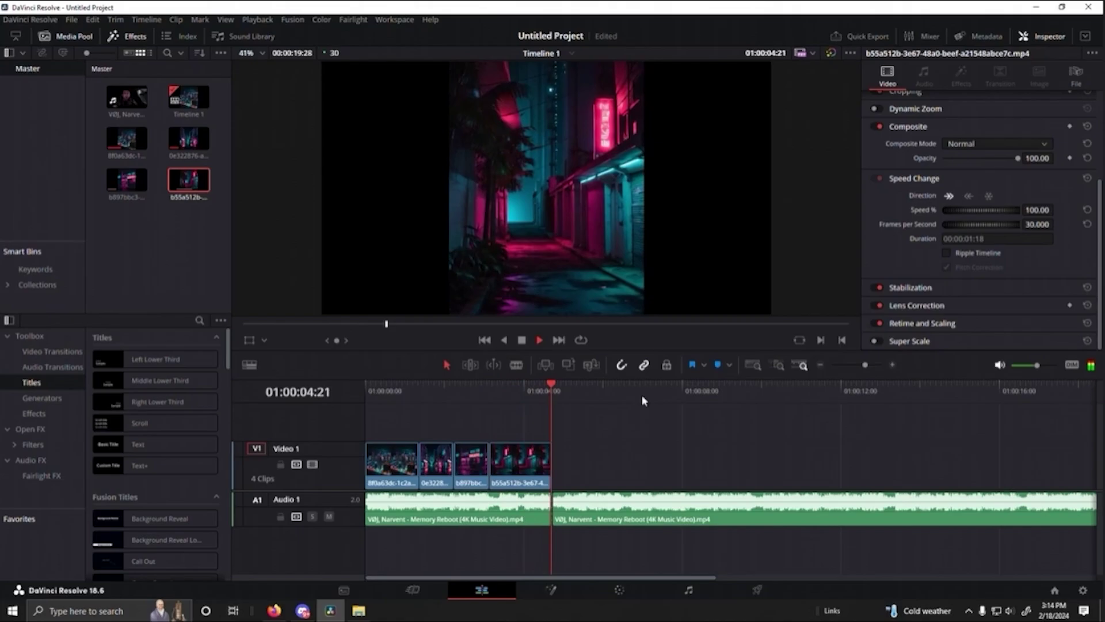
pyautogui.press('space')
pyautogui.click(555, 389)
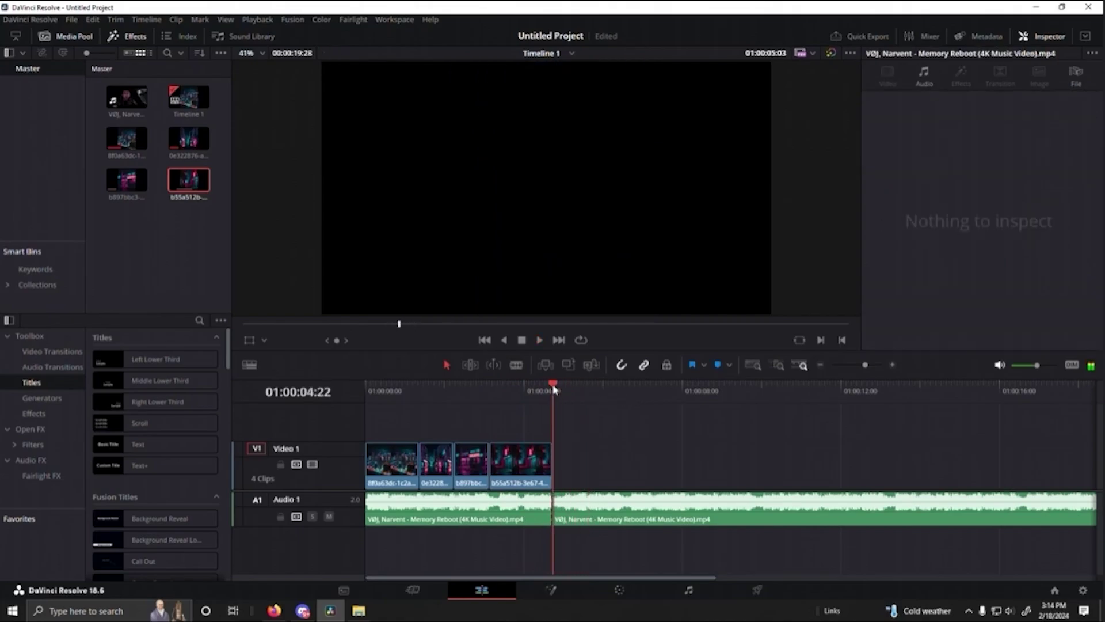
pyautogui.moveTo(554, 389)
pyautogui.mouseDown()
pyautogui.moveTo(503, 389)
pyautogui.moveTo(560, 392)
pyautogui.mouseUp()
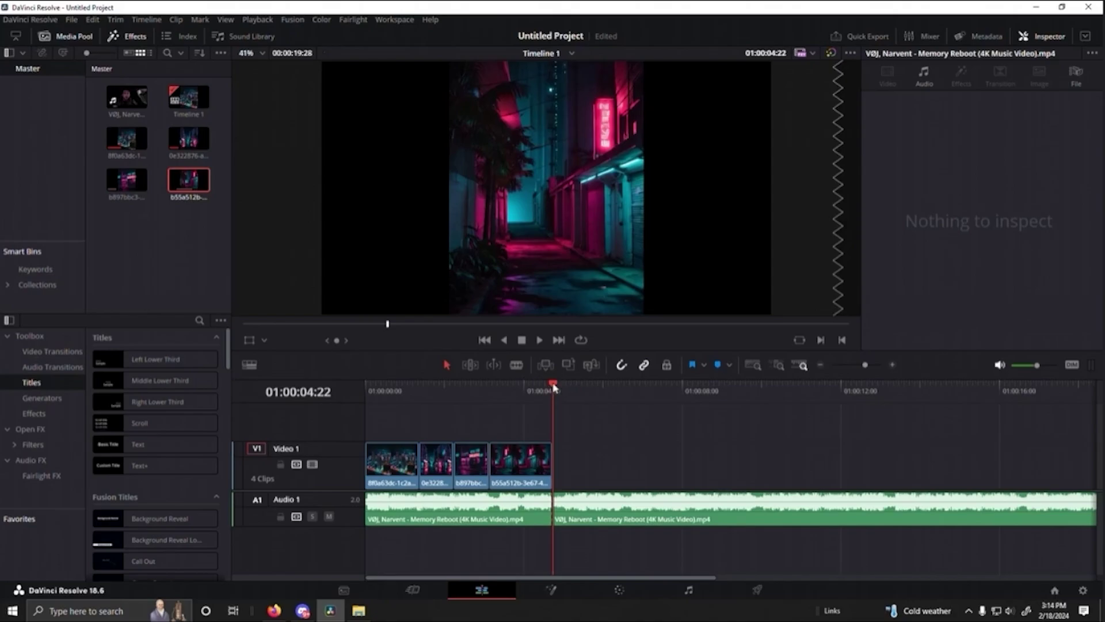
pyautogui.moveTo(554, 387); pyautogui.dragTo(527, 442)
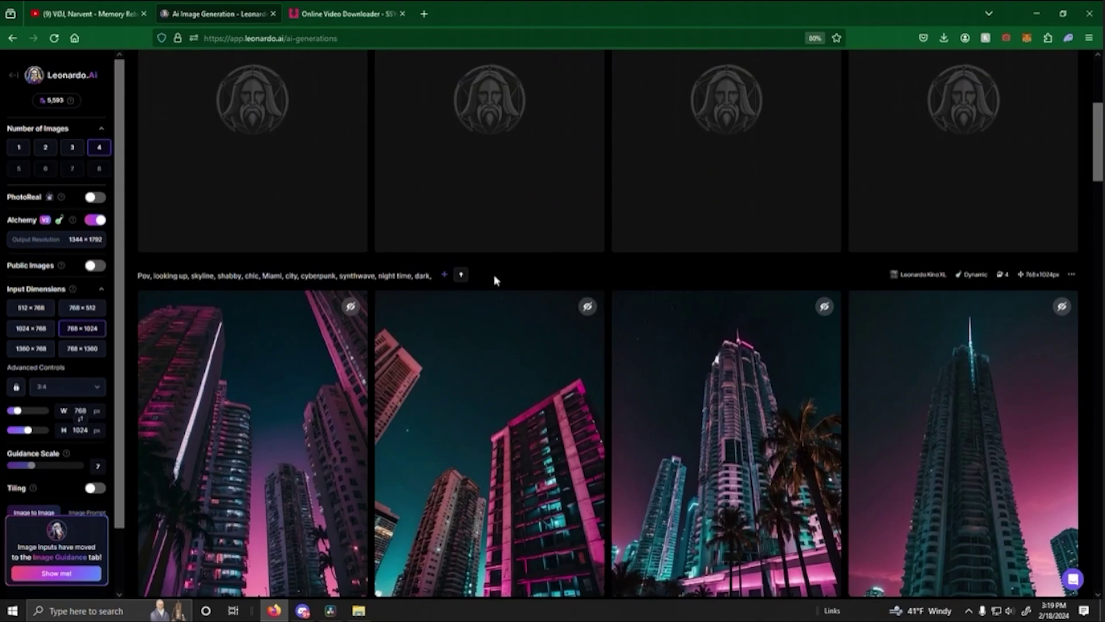
# Step: Review the skyline and alleyway market stall images in the Leonardo.Ai generation history to compare candidates for the next motion clip
pyautogui.scroll(-2, 495, 281)
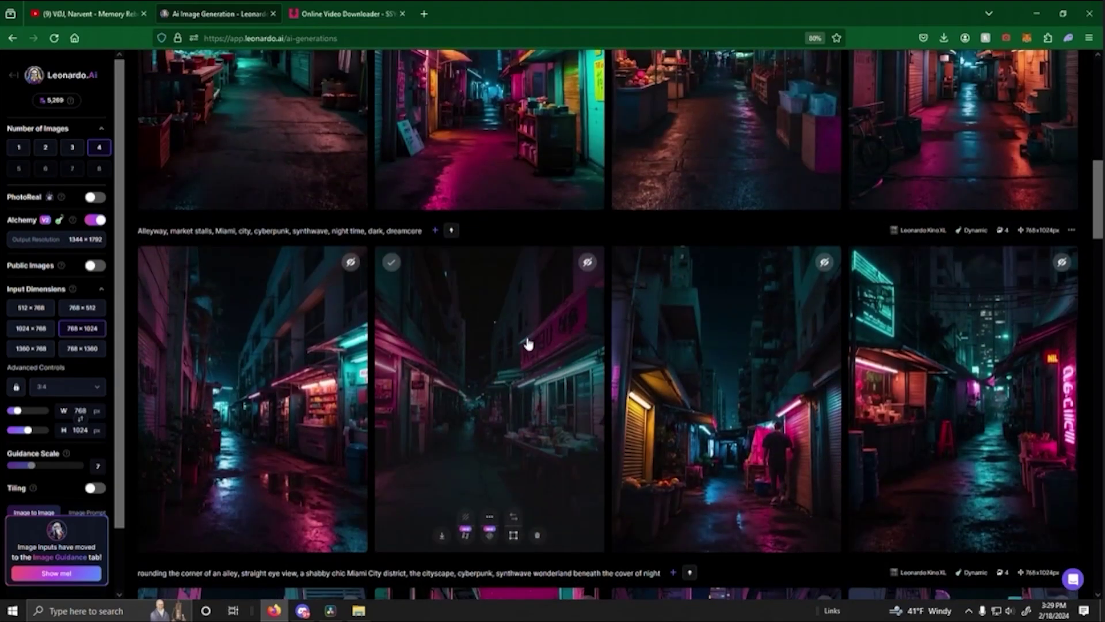
pyautogui.scroll(5, 527, 343)
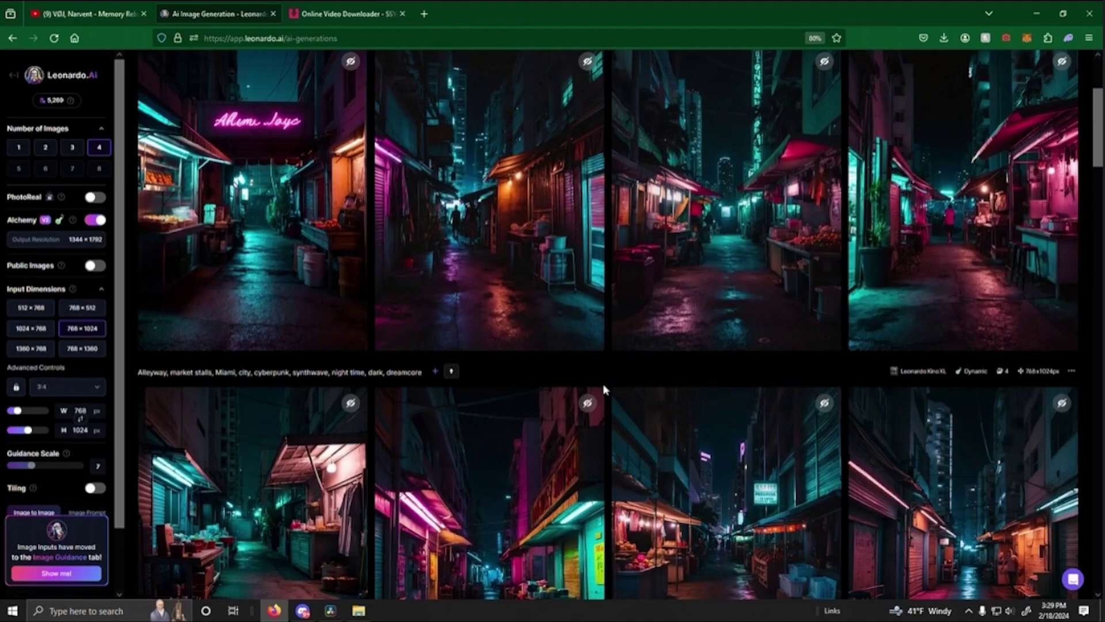
pyautogui.scroll(1, 575, 377)
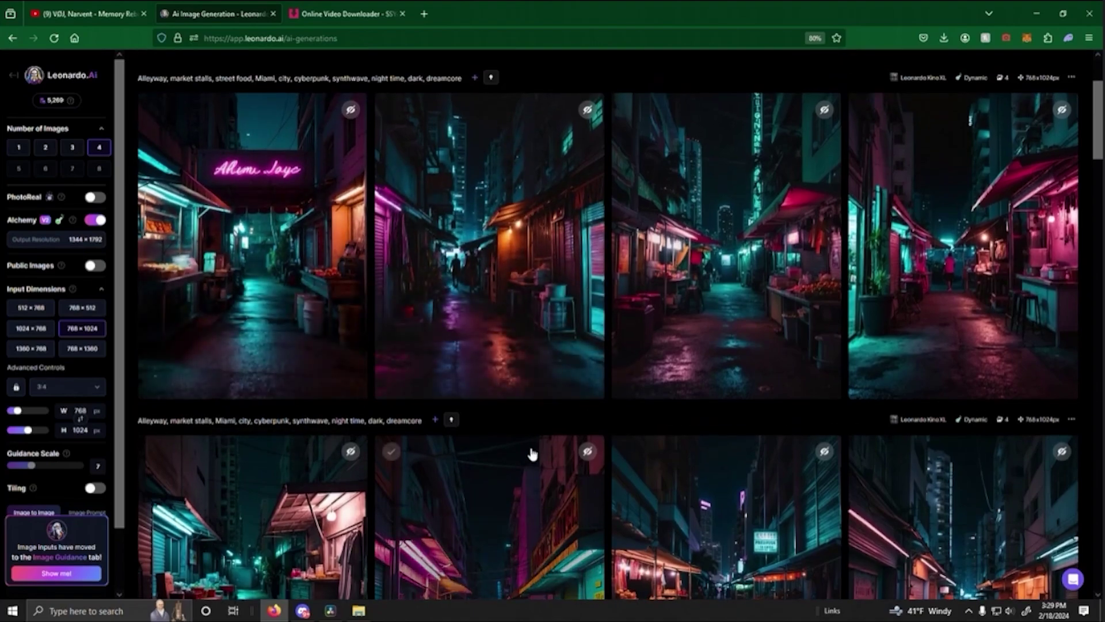
pyautogui.scroll(1, 527, 448)
pyautogui.scroll(1, 628, 510)
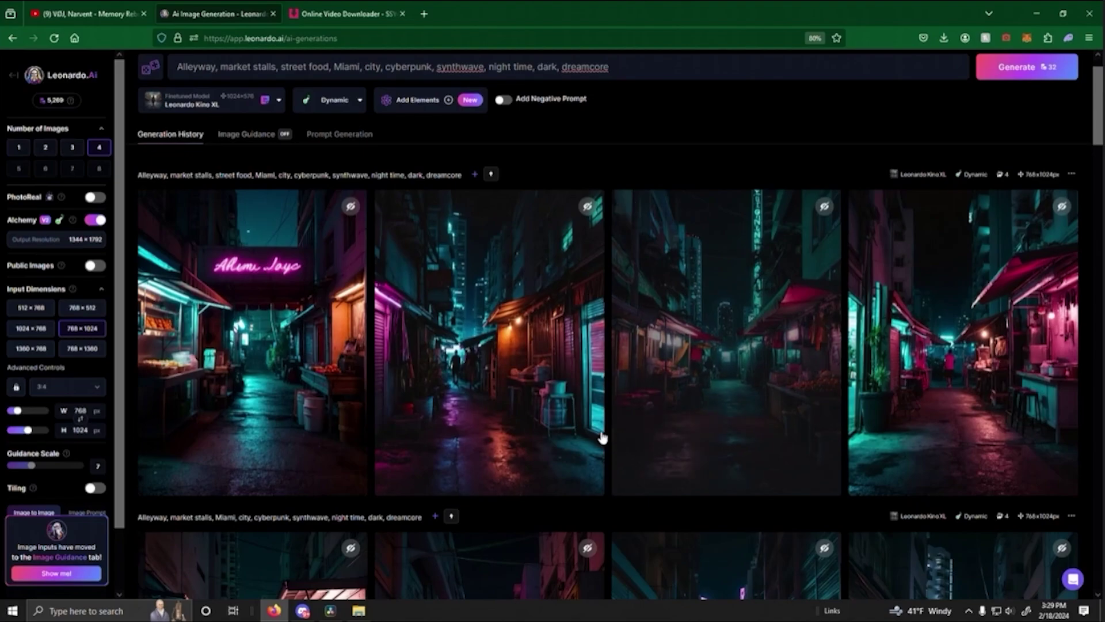
pyautogui.scroll(-3, 625, 453)
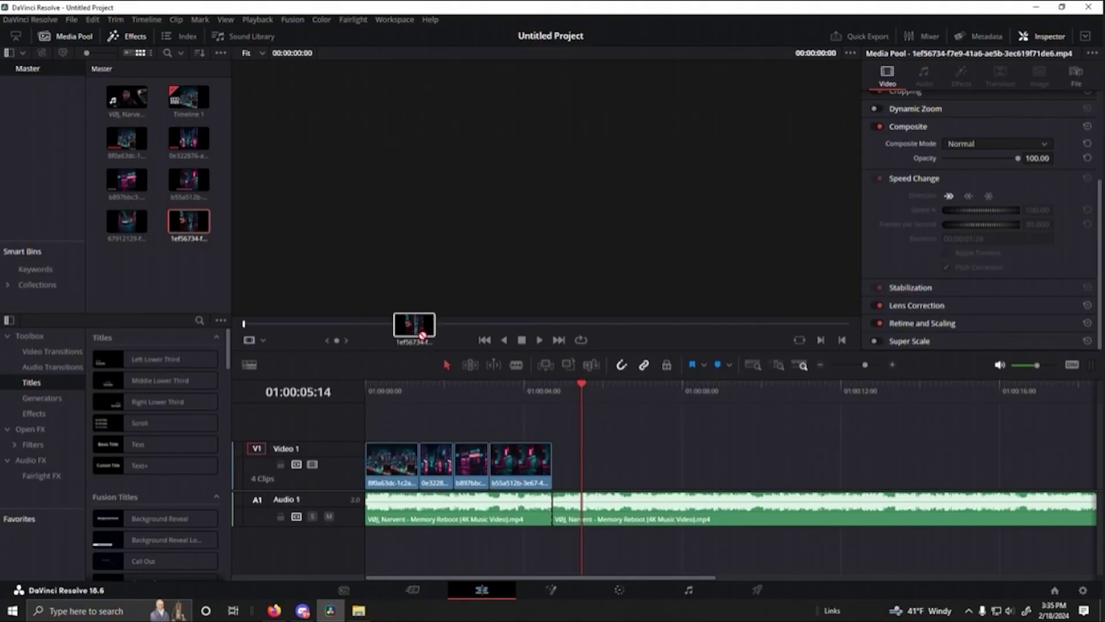
# Step: In DaVinci Resolve, add the market stall alley clip to Video 1 after the red neon alley clip and trim its end to 01:00:06:17
pyautogui.moveTo(422, 335); pyautogui.dragTo(556, 464)
pyautogui.press('space')
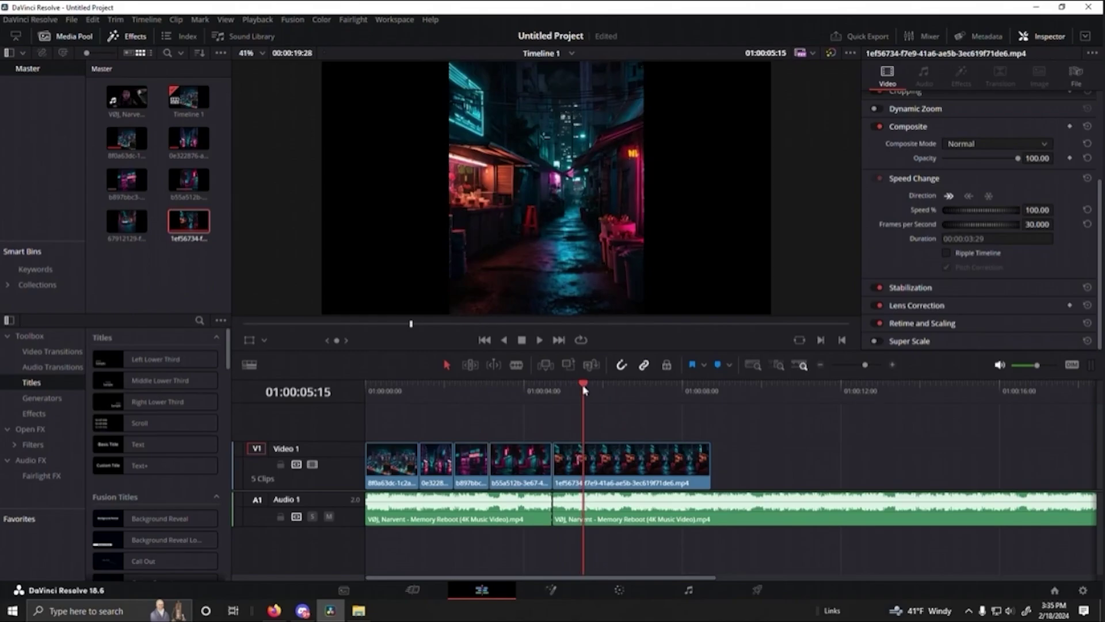
pyautogui.click(524, 386)
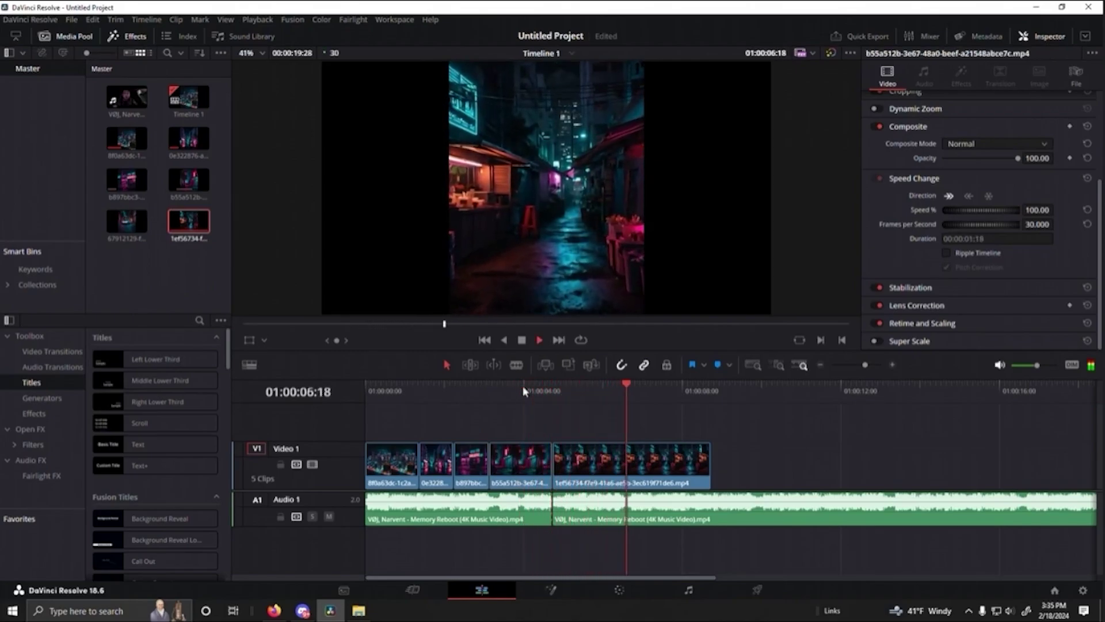
pyautogui.press('space')
pyautogui.moveTo(657, 388); pyautogui.dragTo(539, 401)
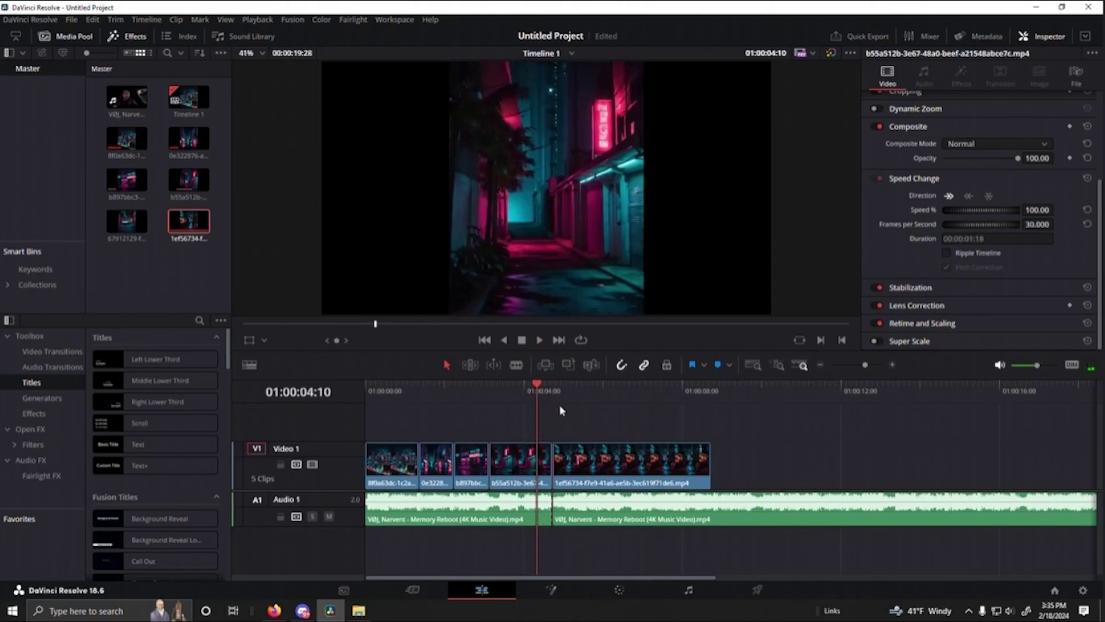
pyautogui.press('space')
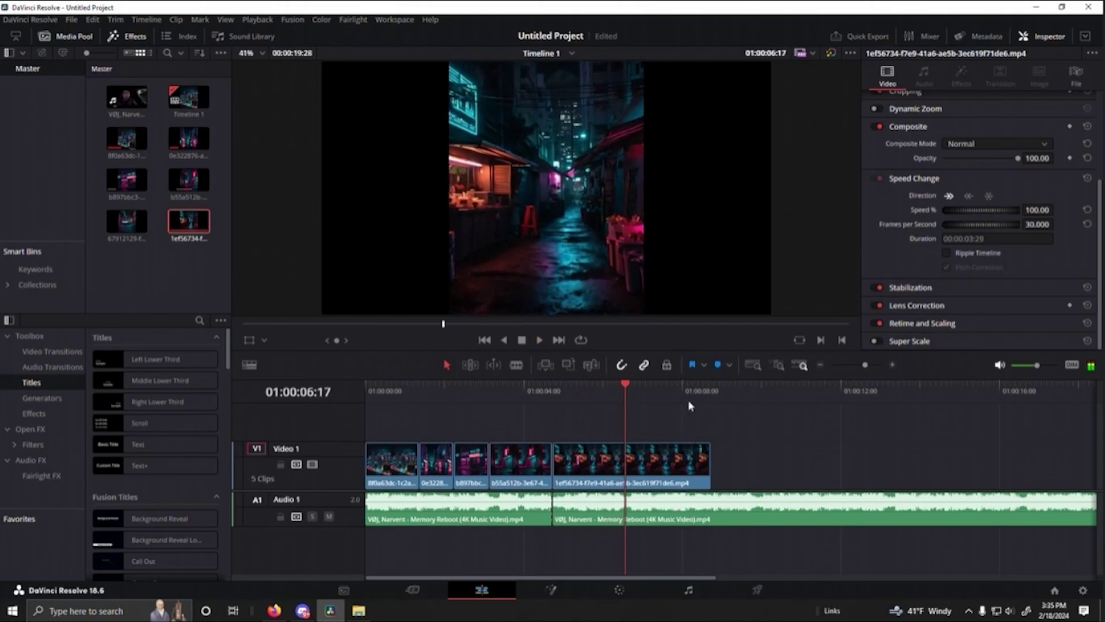
pyautogui.moveTo(712, 463); pyautogui.dragTo(626, 464)
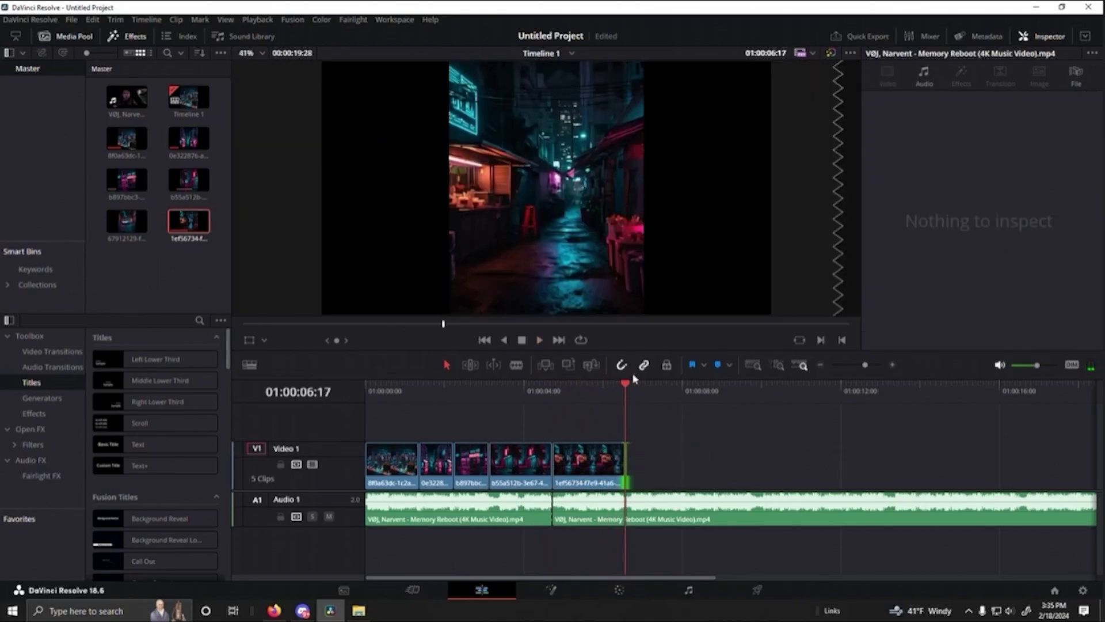
# Step: Replay the timeline from its start and shorten the market stall alley clip's end to a duration of 00:00:01:22
pyautogui.moveTo(627, 390); pyautogui.dragTo(539, 425)
pyautogui.press('Home')
pyautogui.press('space')
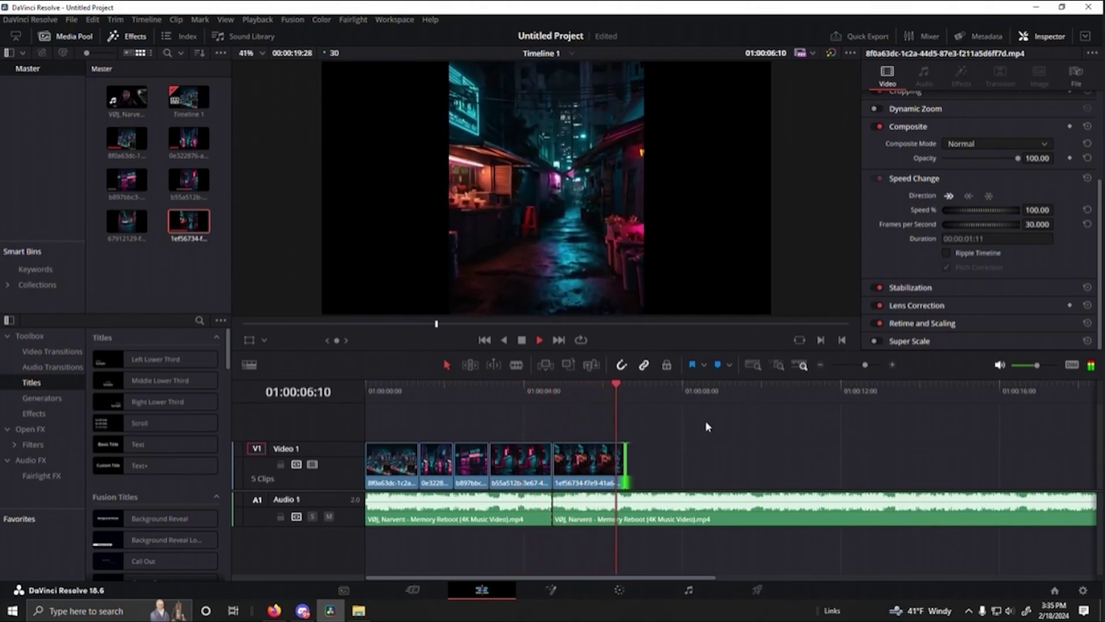
pyautogui.click(636, 399)
pyautogui.moveTo(637, 392)
pyautogui.mouseDown()
pyautogui.moveTo(612, 390)
pyautogui.moveTo(647, 403)
pyautogui.mouseUp()
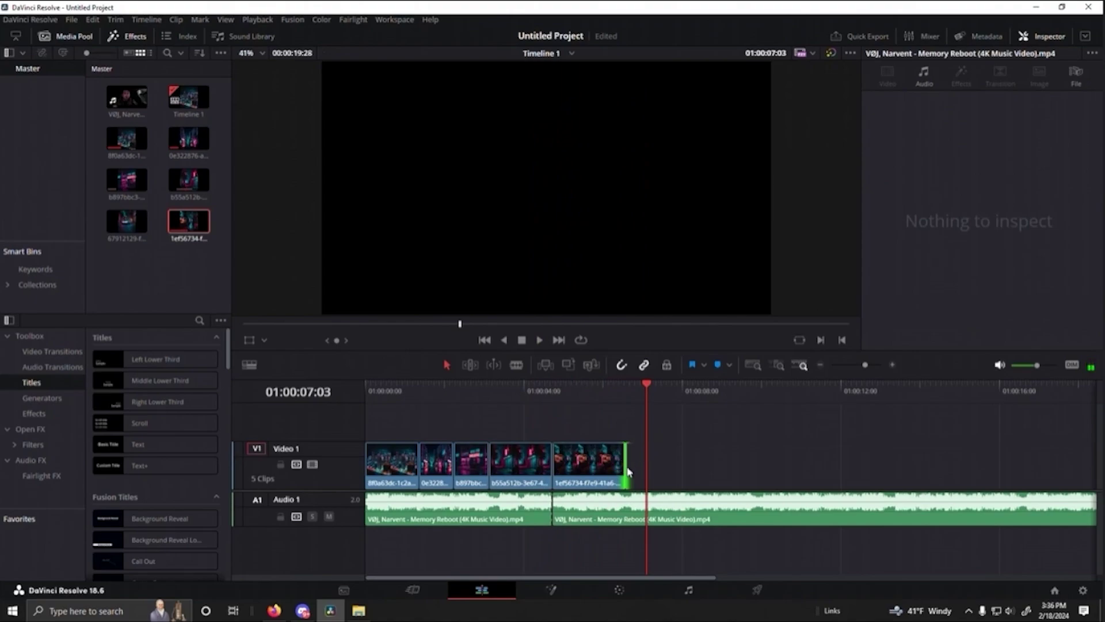
pyautogui.moveTo(626, 465); pyautogui.dragTo(622, 465)
# Step: Replay the market stall alley clip against the music and trim its end to 01:00:06:12
pyautogui.moveTo(649, 391); pyautogui.dragTo(576, 391)
pyautogui.press('space')
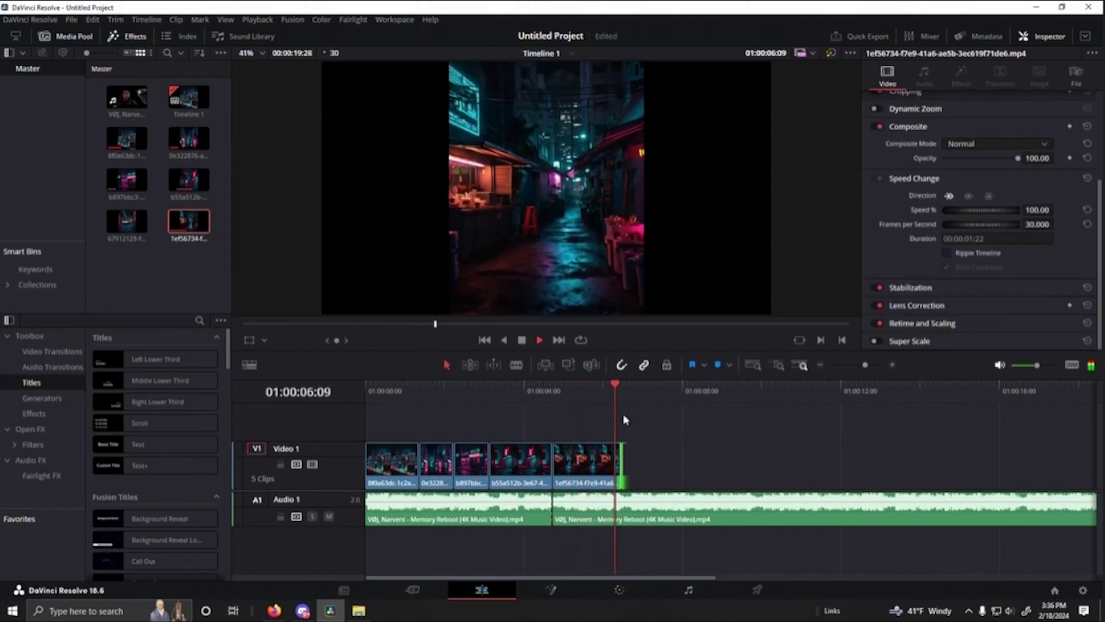
pyautogui.press('space')
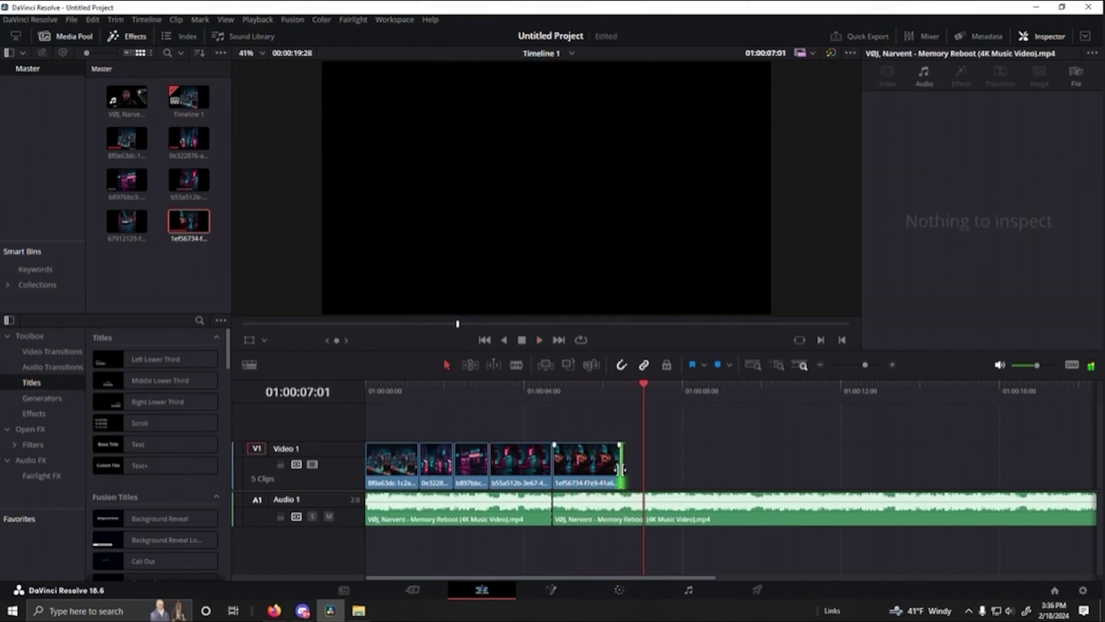
pyautogui.moveTo(621, 469); pyautogui.dragTo(618, 469)
# Step: Replay the cut at the end of the market stall alley clip and look over the rest of the music track
pyautogui.moveTo(643, 410); pyautogui.dragTo(548, 415)
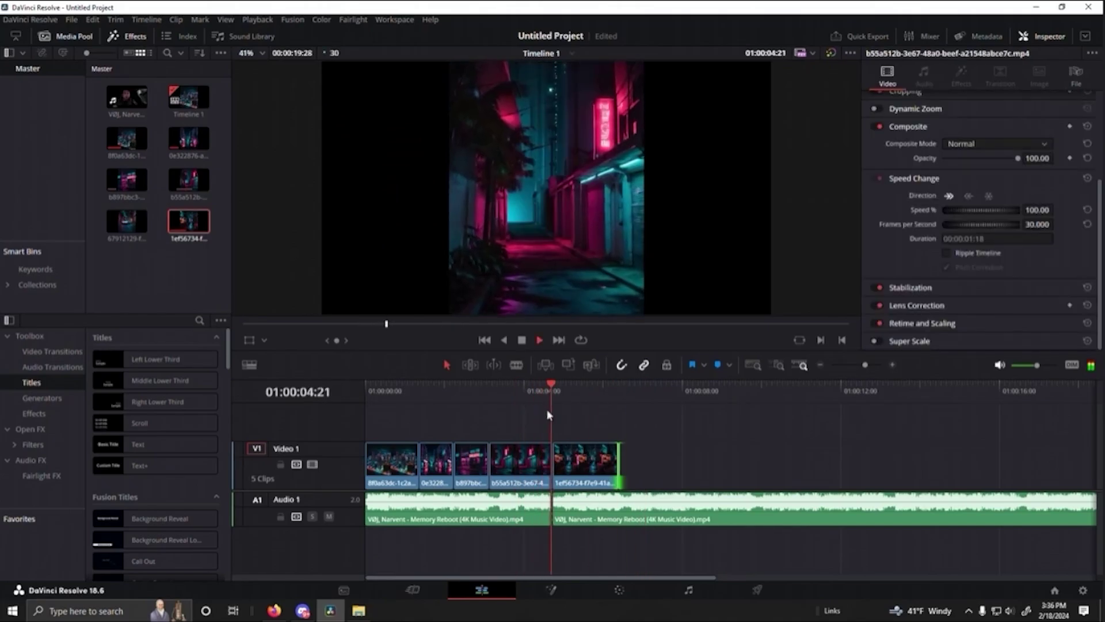
pyautogui.press('space')
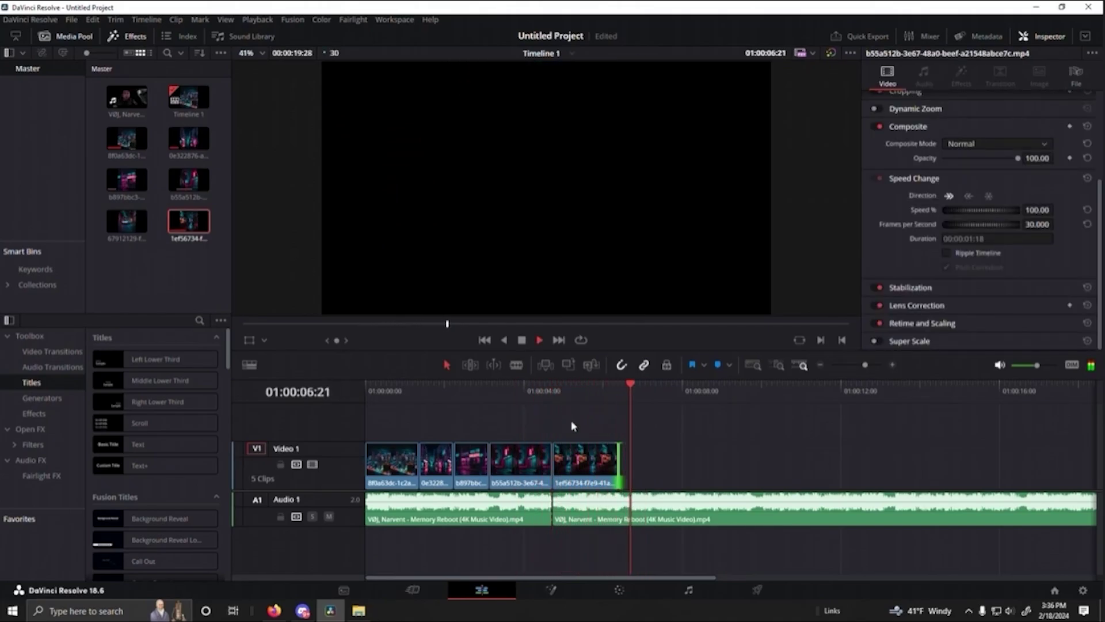
pyautogui.press('space')
pyautogui.moveTo(637, 390); pyautogui.dragTo(690, 435)
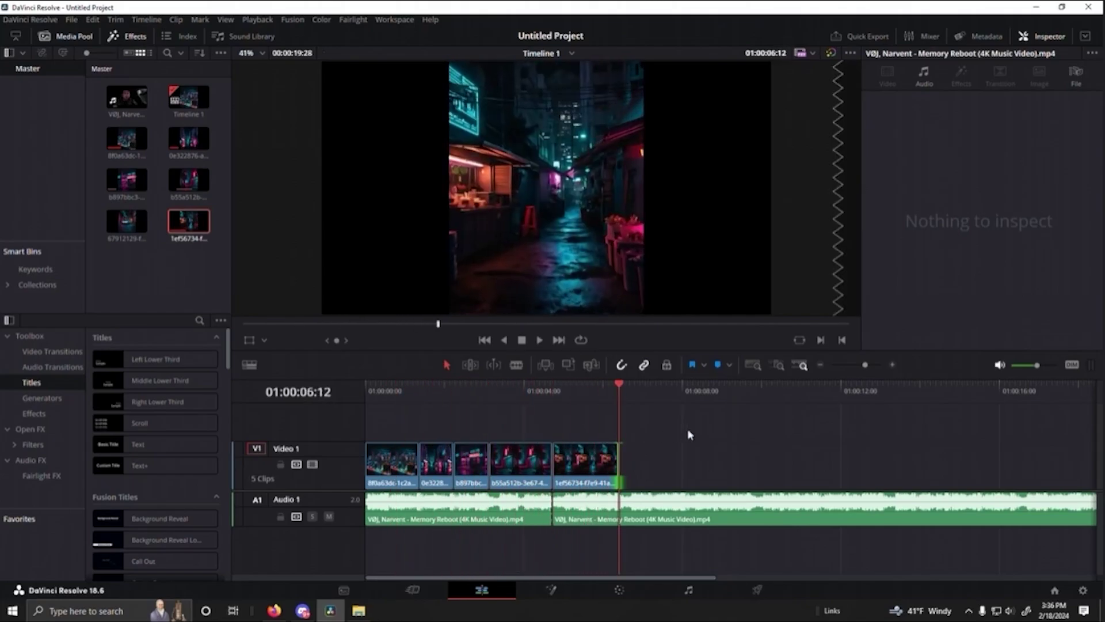
pyautogui.hscroll(5, 699, 433)
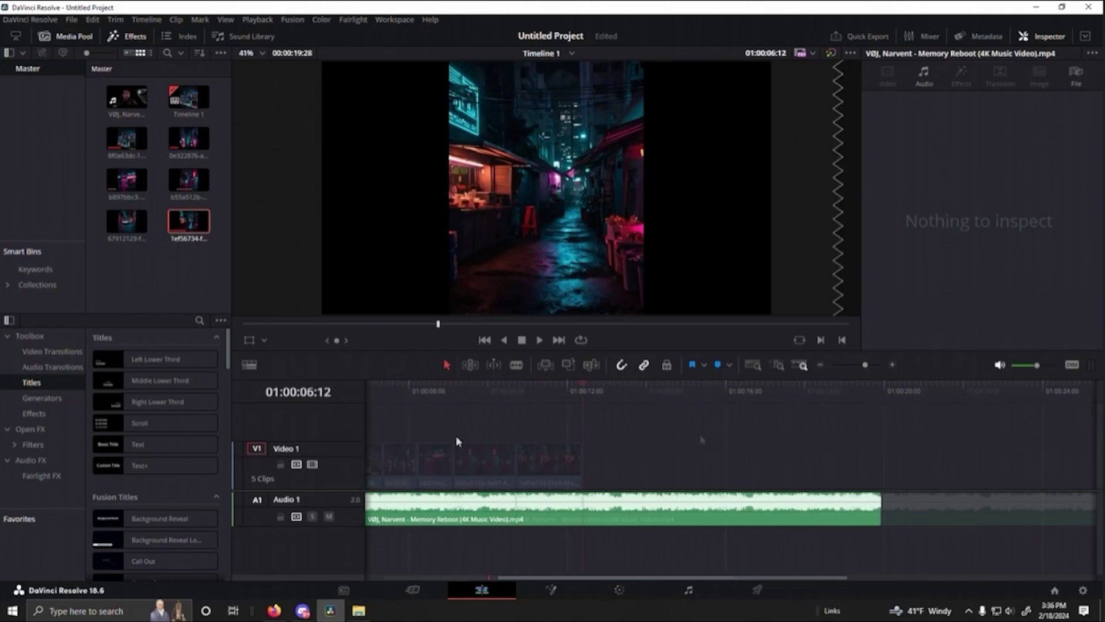
pyautogui.hscroll(-5, 605, 441)
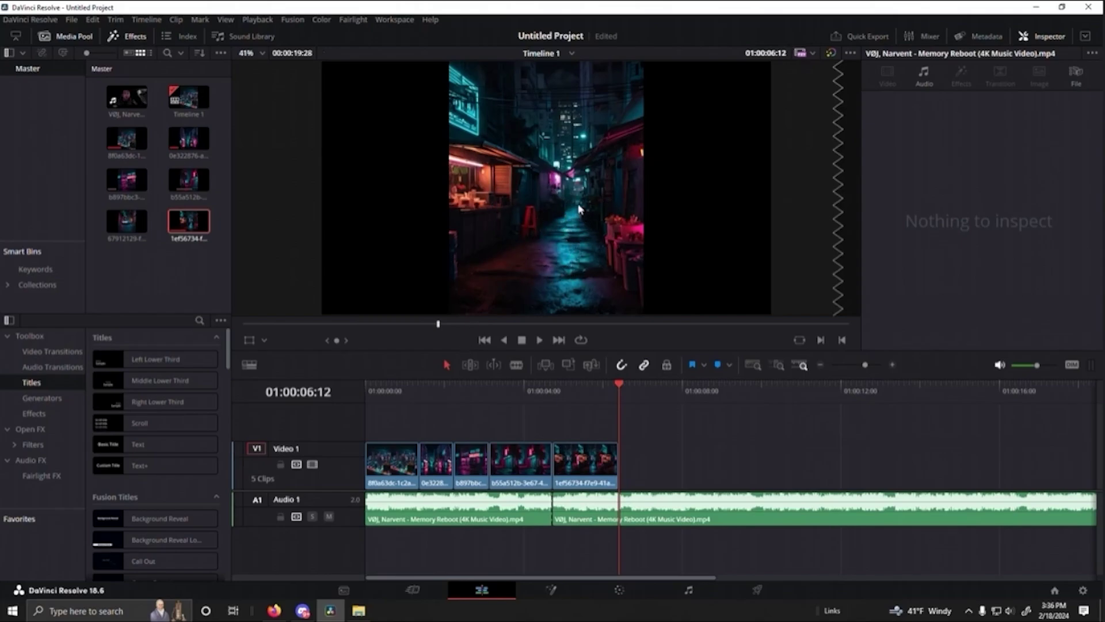
# Step: Switch to Leonardo.Ai and play the newest alleyway market stall motion clip
pyautogui.click(274, 610)
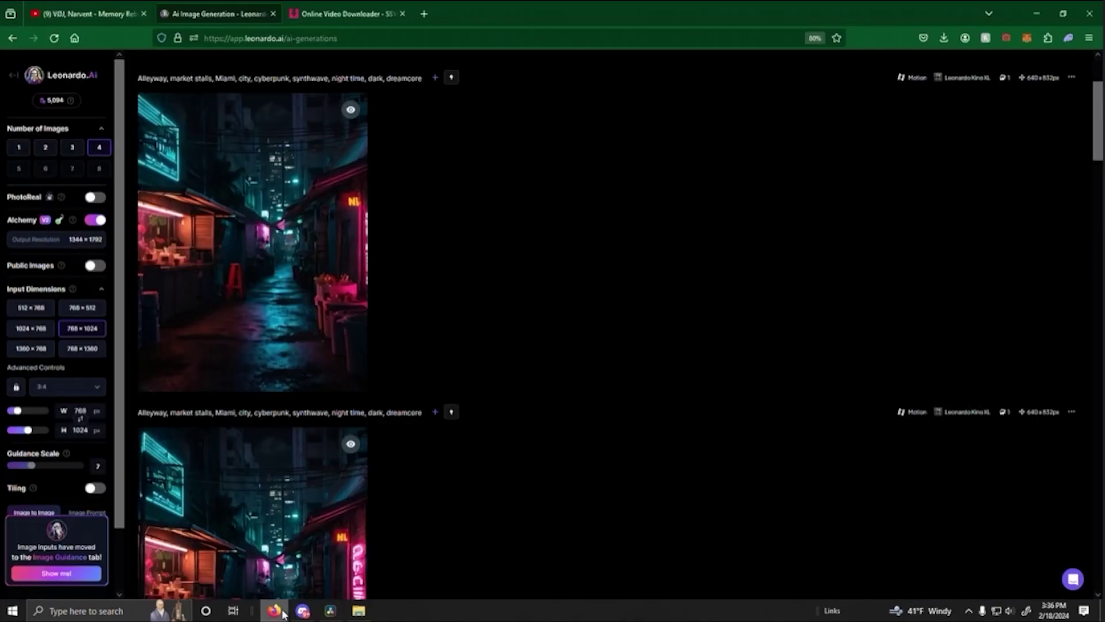
pyautogui.click(277, 252)
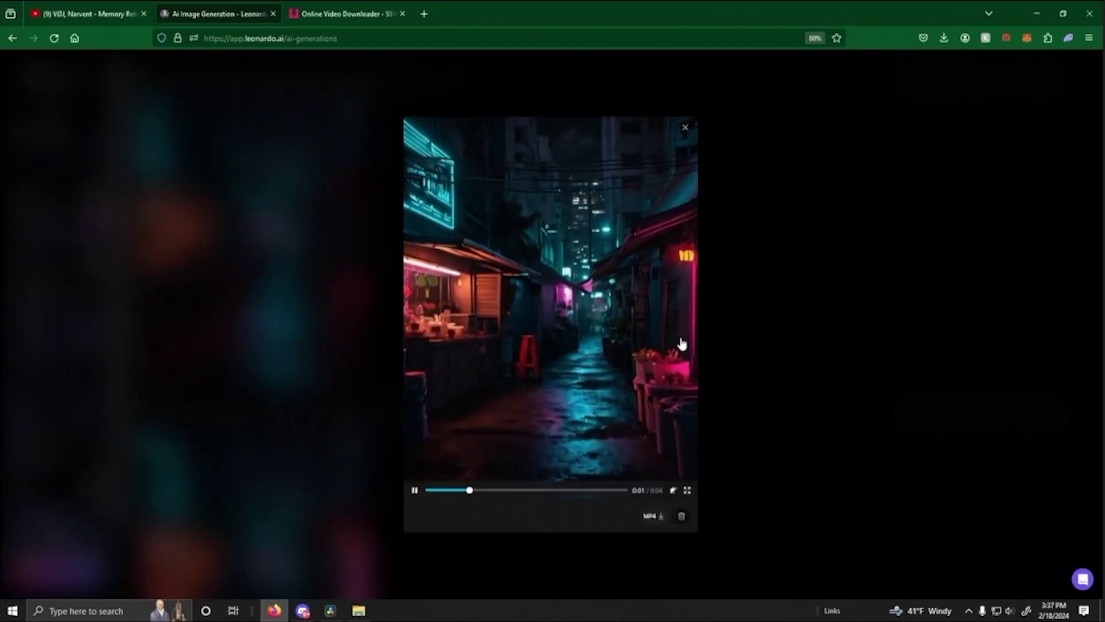
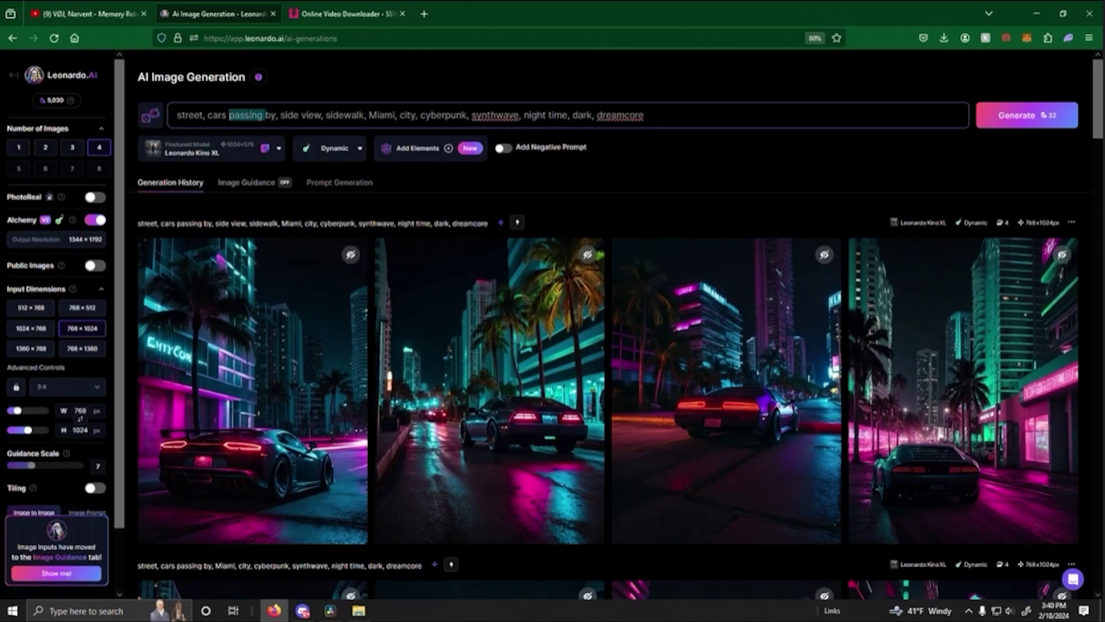
# Step: Generate street images with "cars driving by, bus, busy" in the side view prompt and preview the pink bus image
pyautogui.write('driving')
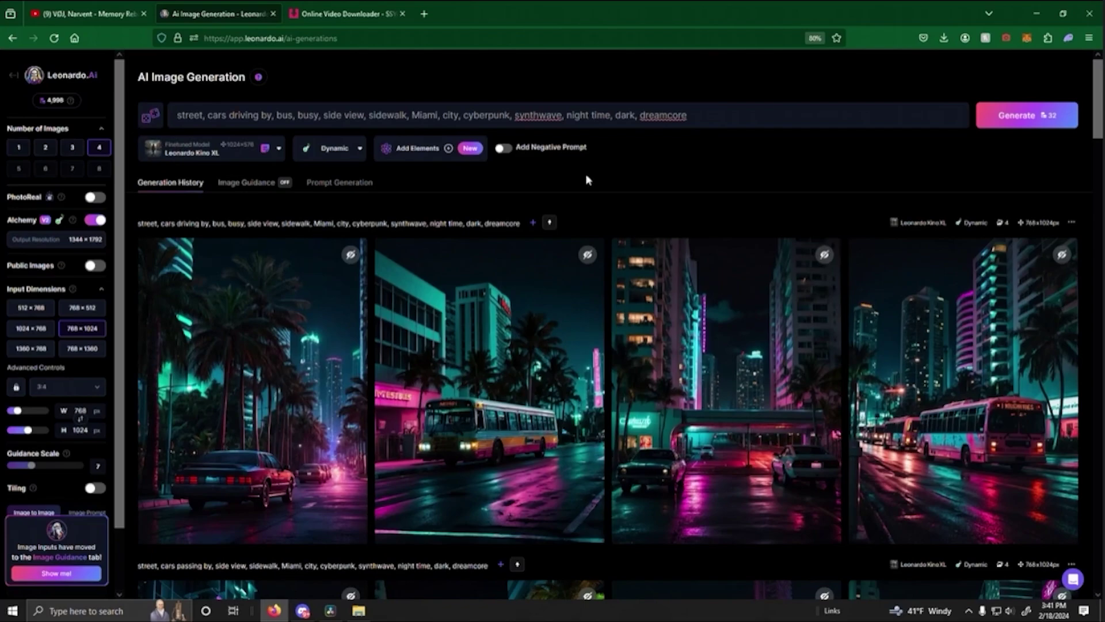
pyautogui.click(969, 438)
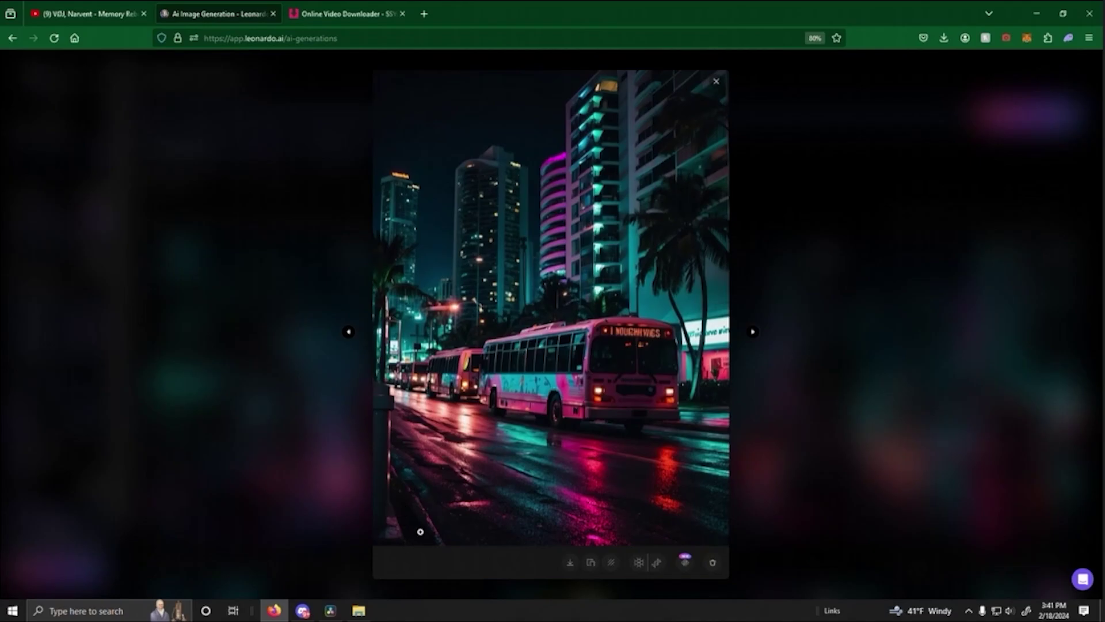
pyautogui.press('Escape')
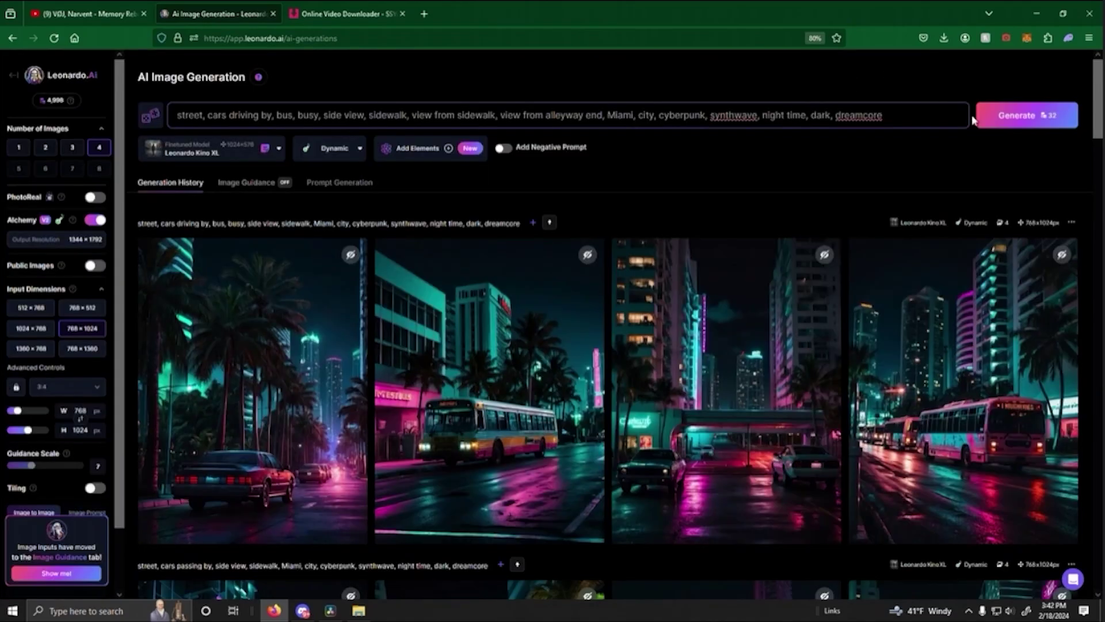
# Step: Generate four images from the current street prompt and create a motion video from the previous batch's fourth image, the line of buses
pyautogui.click(1025, 118)
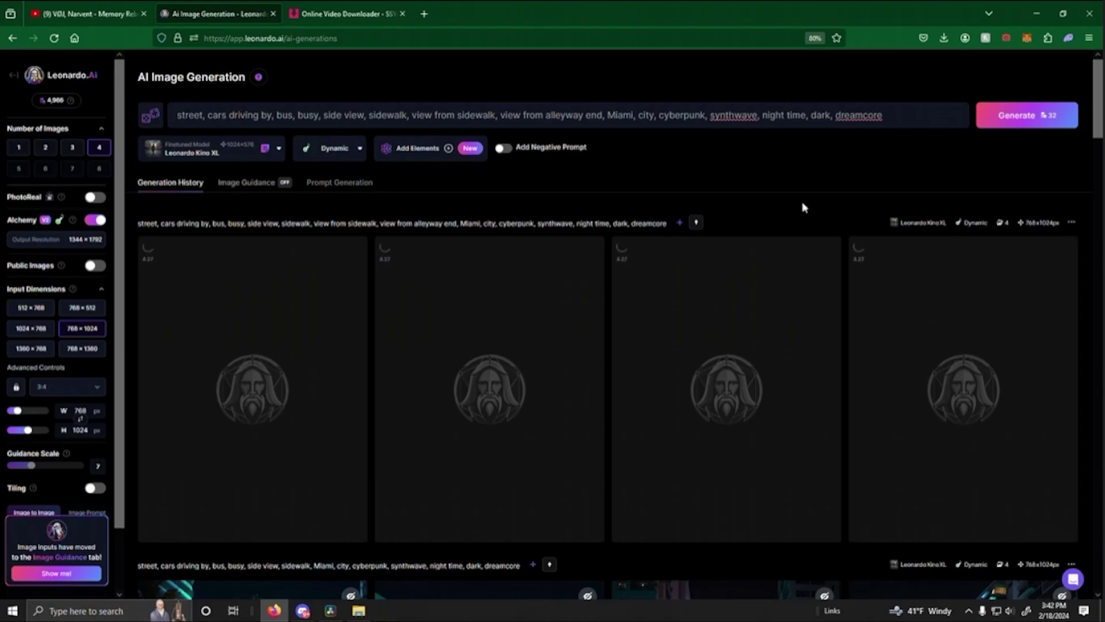
pyautogui.scroll(-6, 802, 205)
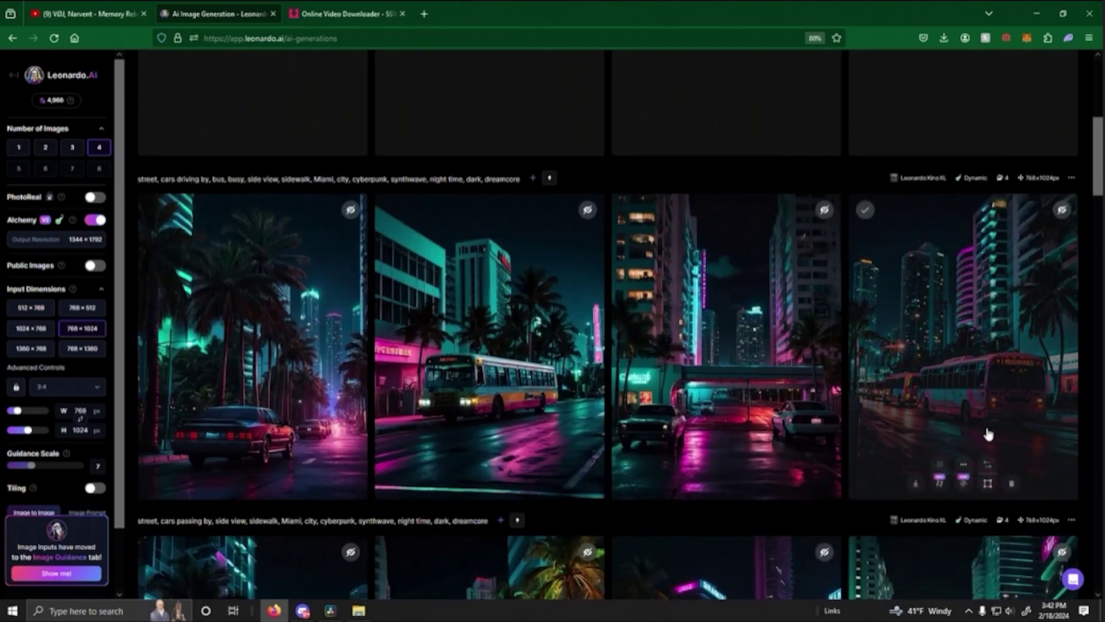
pyautogui.click(939, 482)
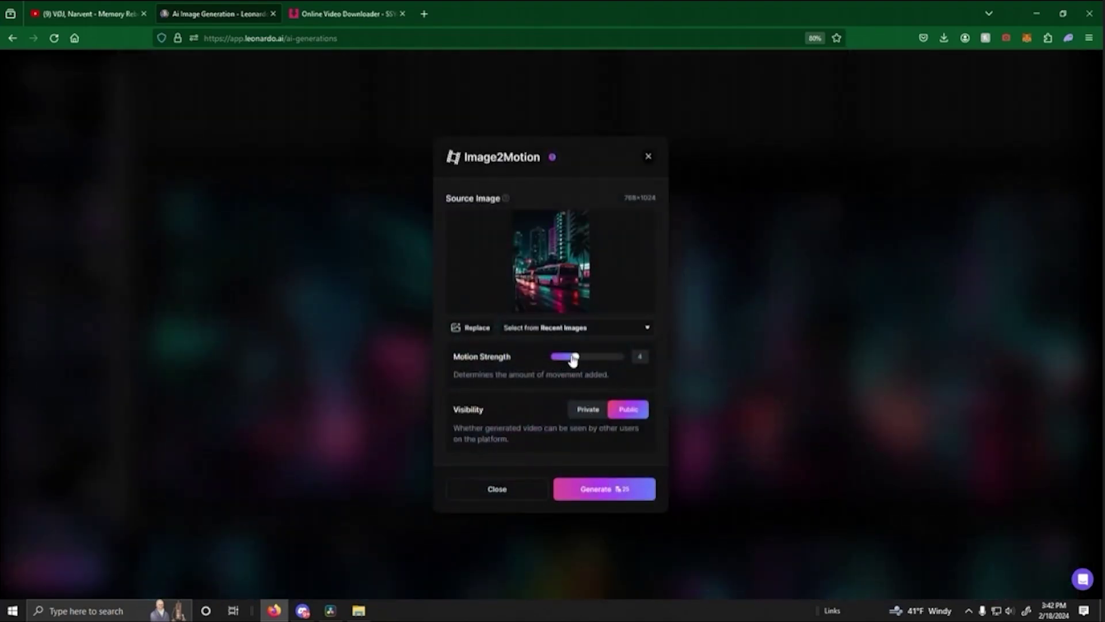
pyautogui.click(604, 488)
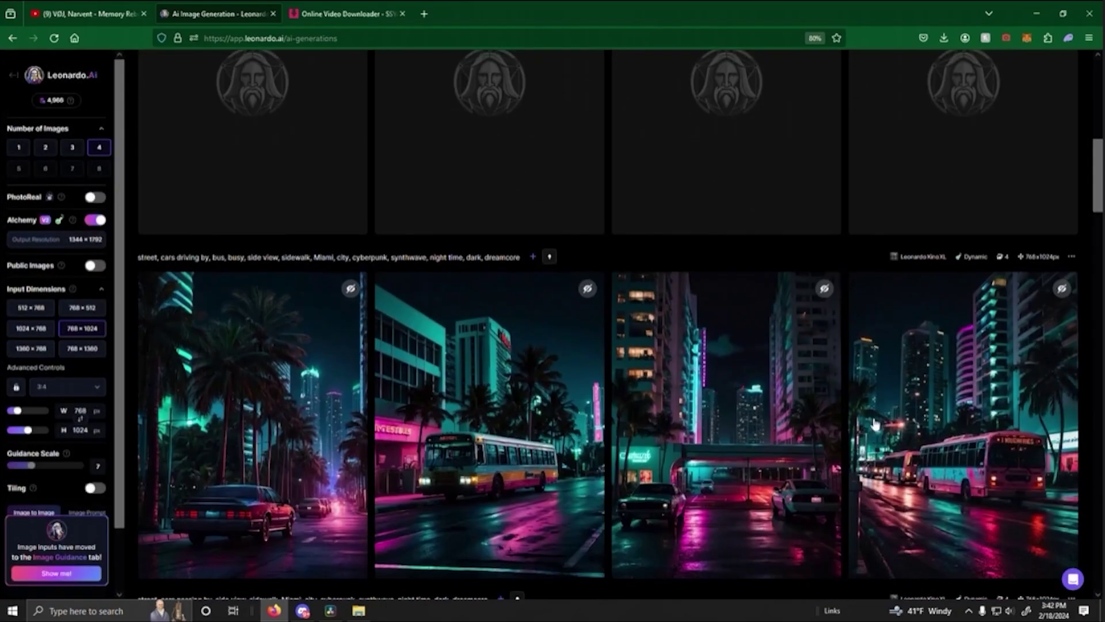
# Step: Review the generation history for the line-of-buses motion video and the newest batch of street images
pyautogui.scroll(-2, 982, 267)
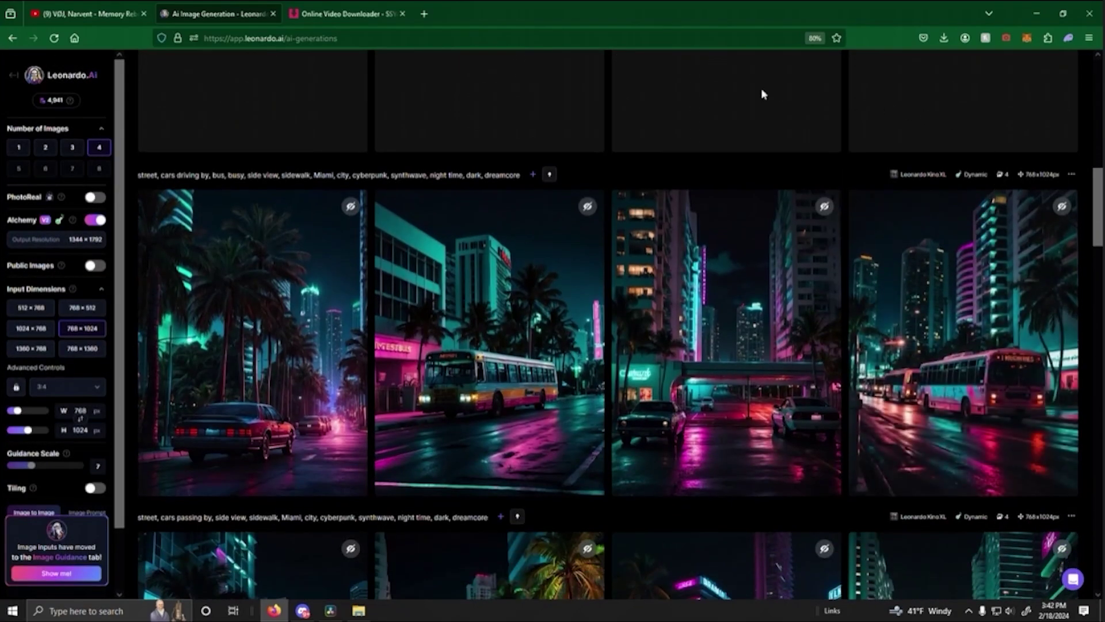
pyautogui.scroll(10, 626, 296)
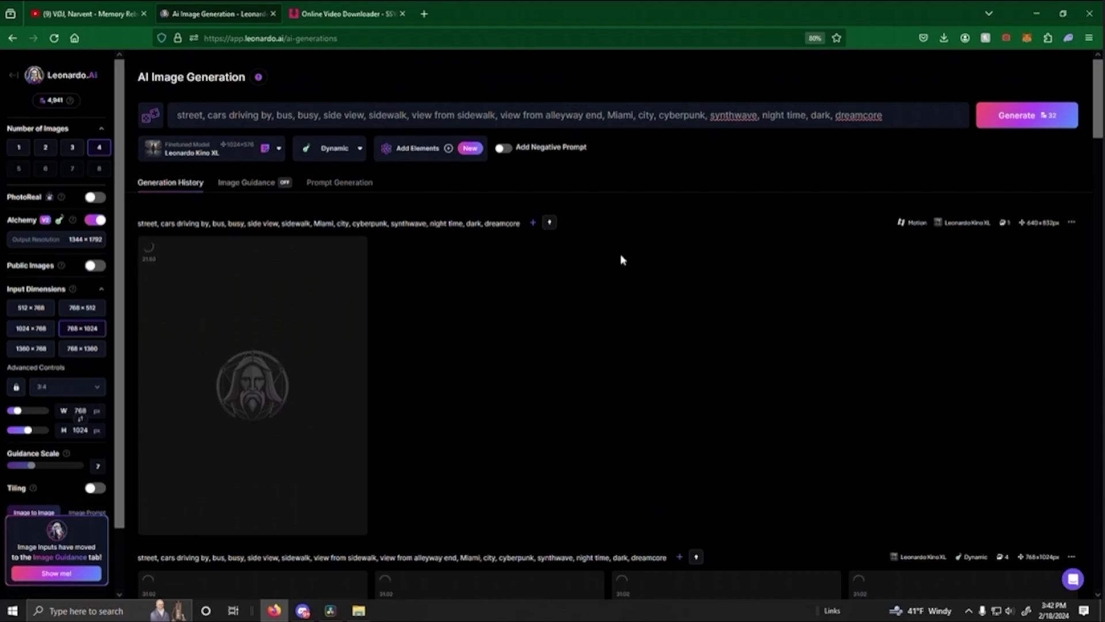
pyautogui.scroll(-5, 620, 256)
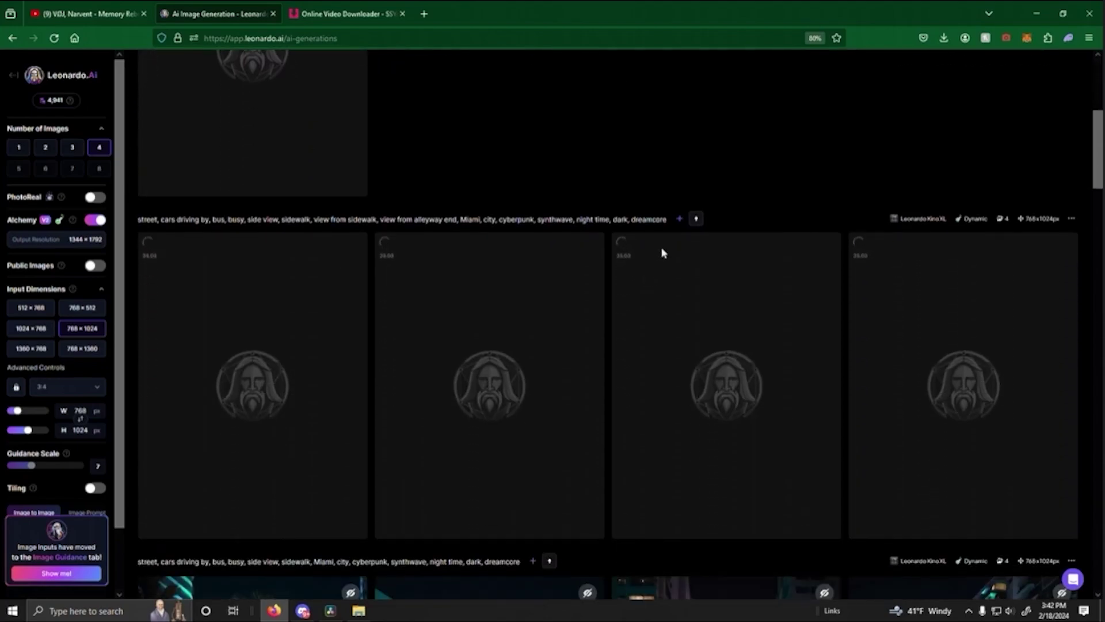
pyautogui.scroll(2, 551, 180)
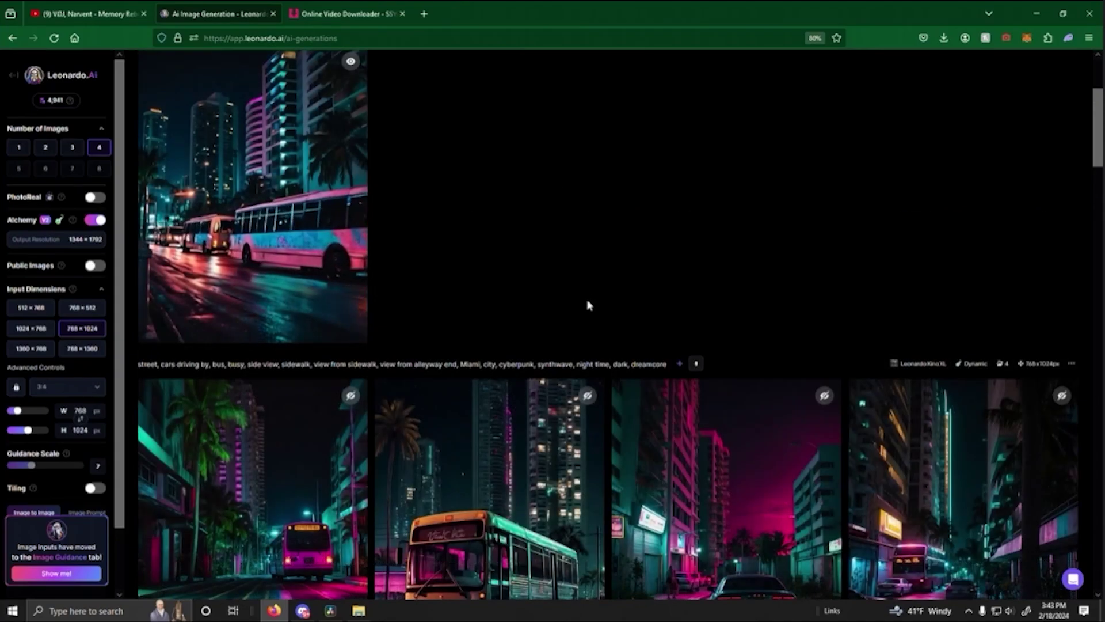
pyautogui.scroll(2, 501, 323)
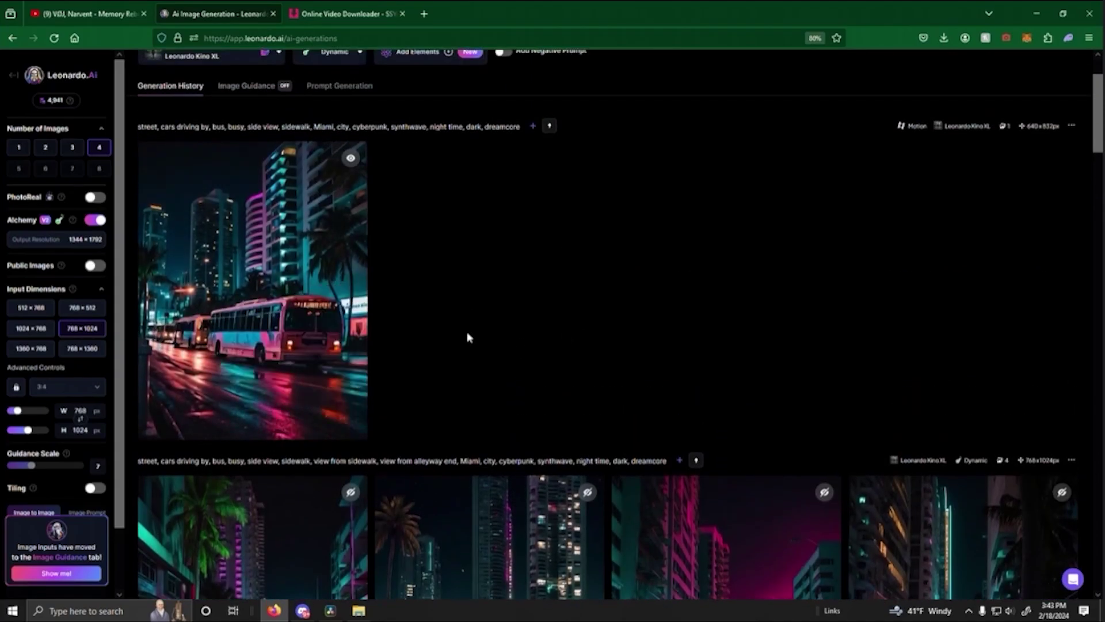
pyautogui.scroll(2, 563, 341)
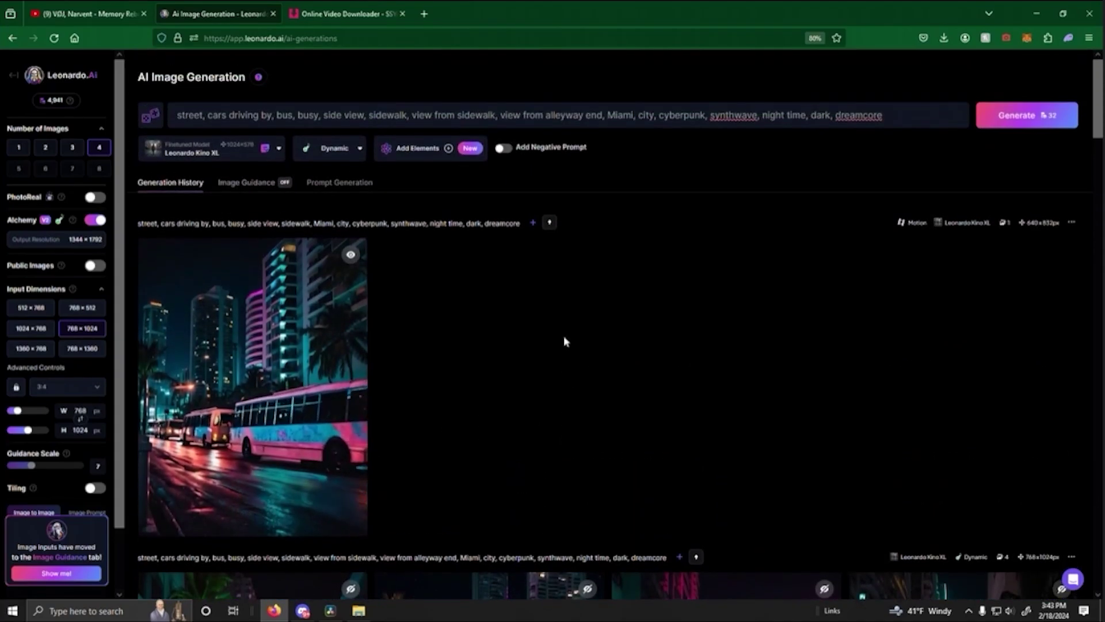
# Step: Set the prompt to "side view of side walk and street cars passing by at exit alleyway, miami, city cyberpunk, synthwave, night time, dark, dreamcore, straight eye view"
pyautogui.click(446, 115)
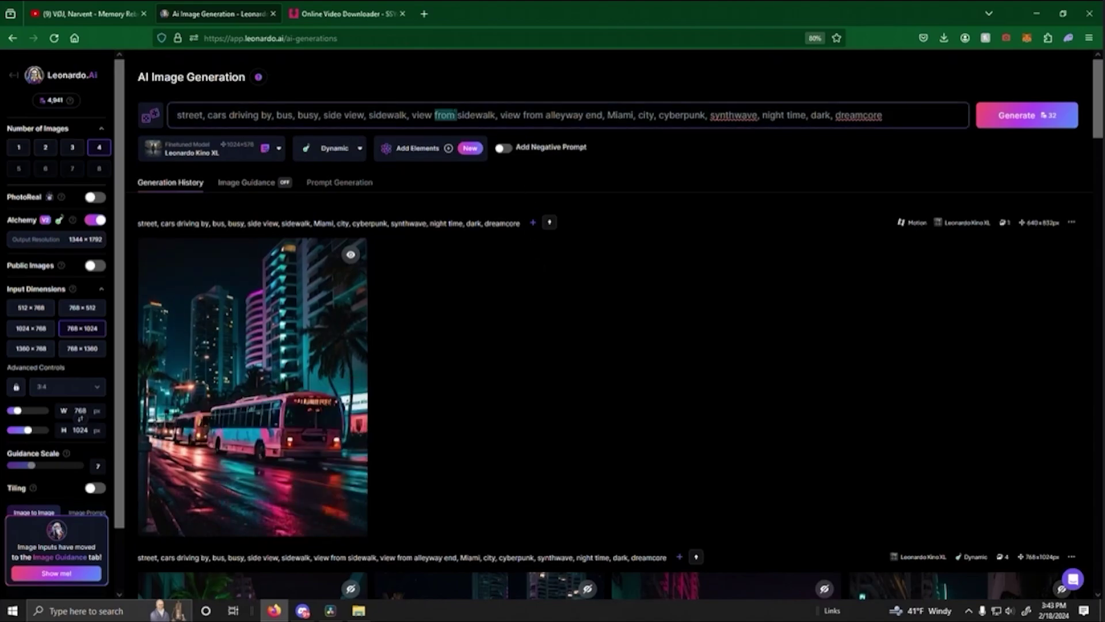
pyautogui.hotkey('ctrl', 'a')
pyautogui.write('side view of side walk and street cars passing by at exit alleyway, miami, city ciberpunk, synthwave, night time, dark, dreamcore, straight eye view')
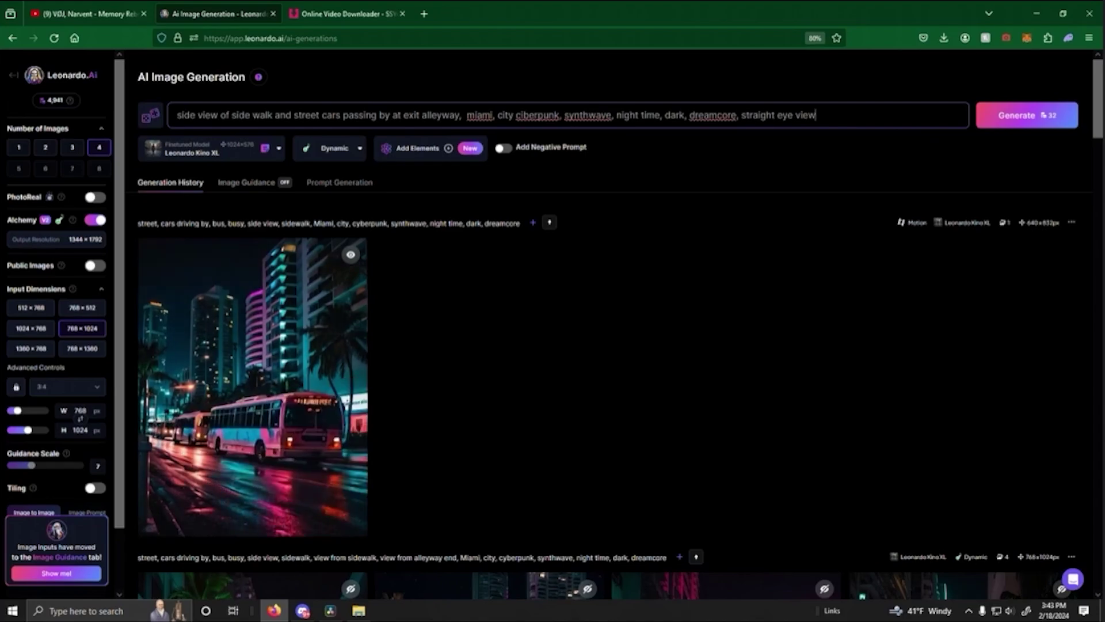
pyautogui.click(523, 115)
pyautogui.press('BackSpace')
pyautogui.write('y')
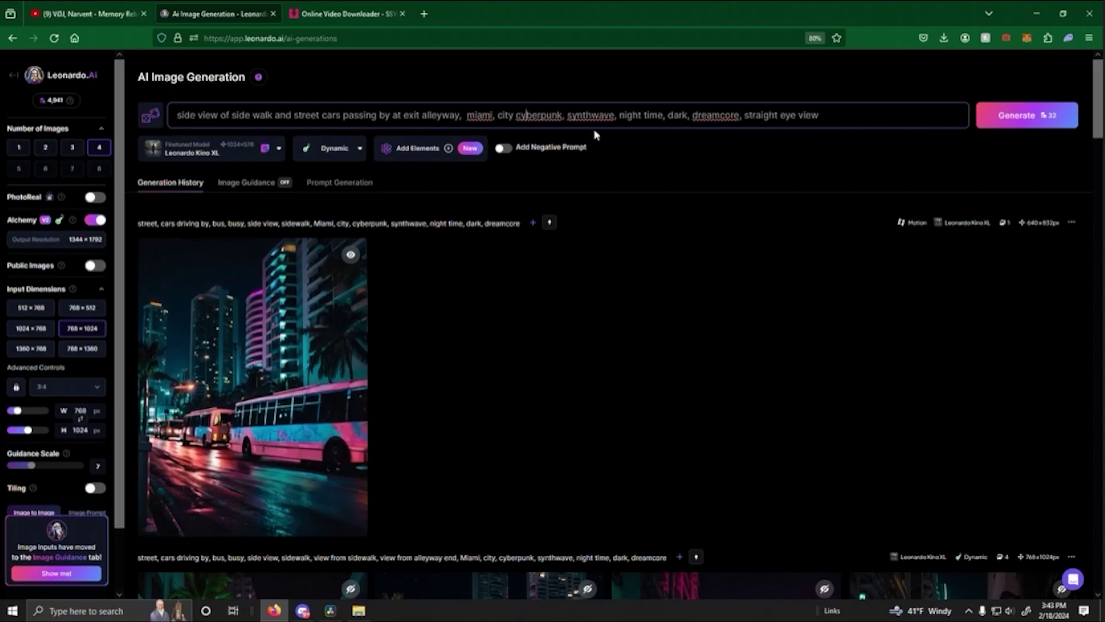
# Step: Generate two batches of four images from the new sidewalk and alleyway prompt
pyautogui.click(1013, 124)
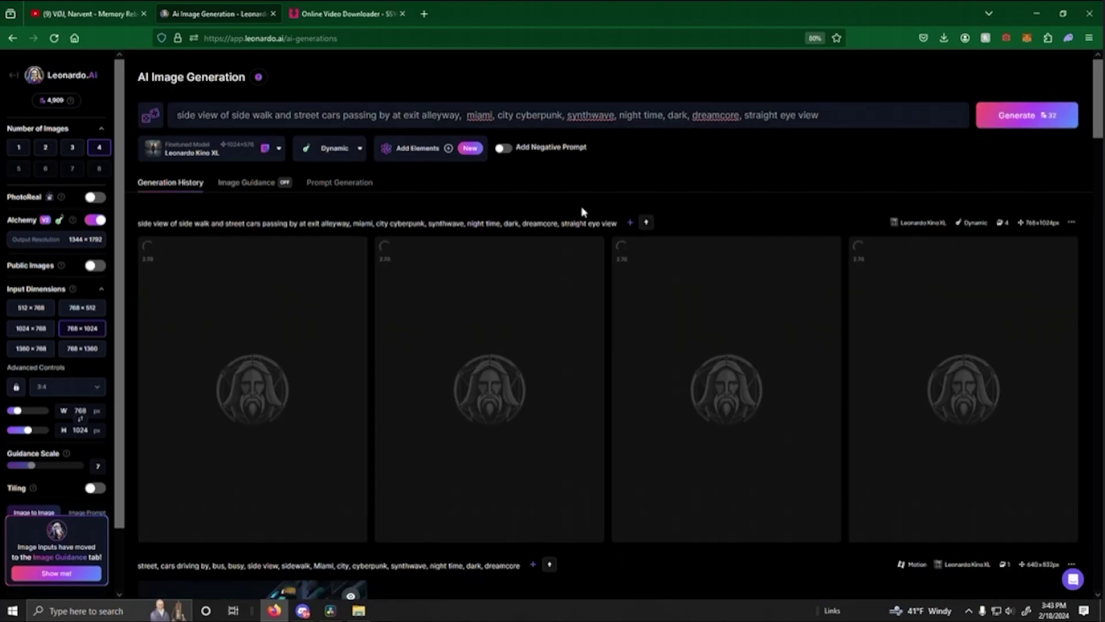
pyautogui.scroll(-4, 570, 200)
pyautogui.scroll(3, 649, 214)
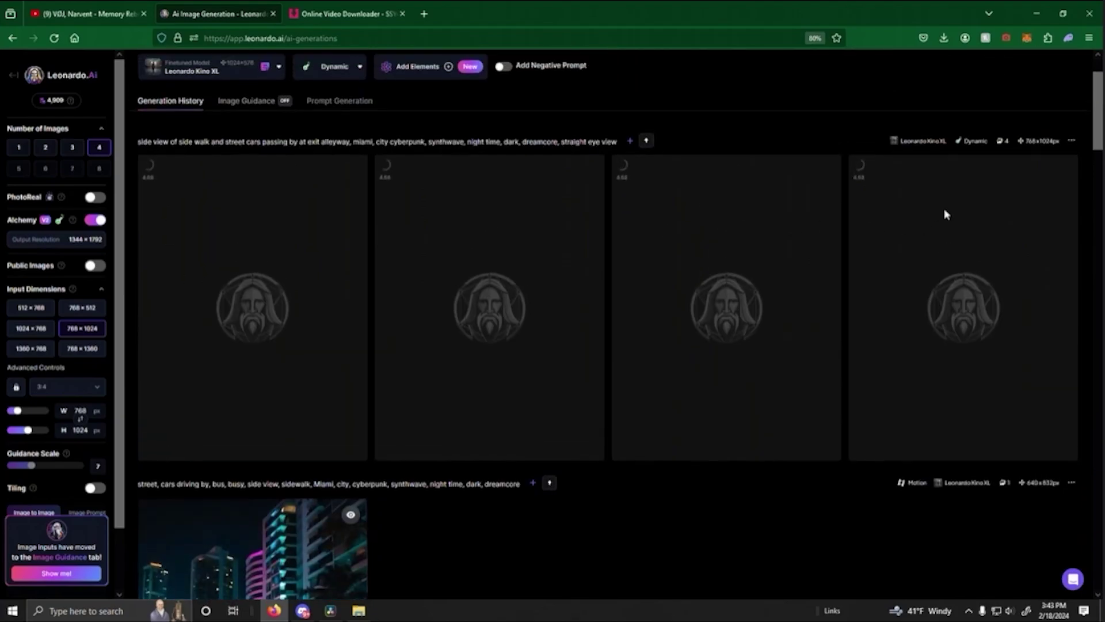
pyautogui.scroll(2, 946, 214)
pyautogui.click(1016, 118)
# Step: Generate a motion video from the fourth image in the "view from alleyway end" batch, the street with a distant bus
pyautogui.scroll(-3, 614, 253)
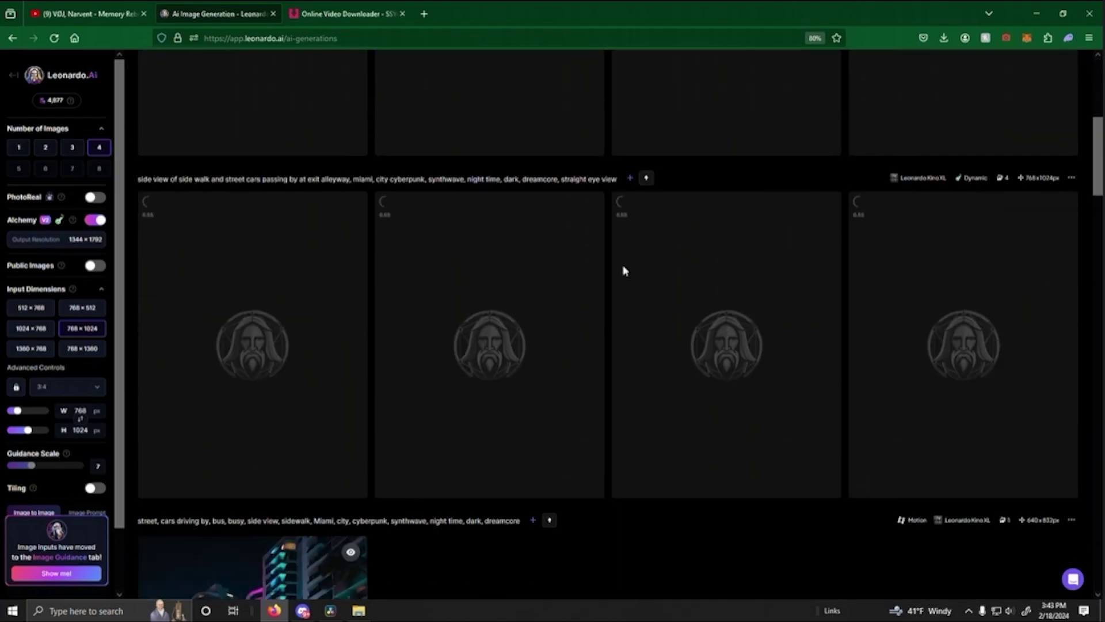
pyautogui.scroll(-3, 614, 276)
pyautogui.scroll(-2, 599, 294)
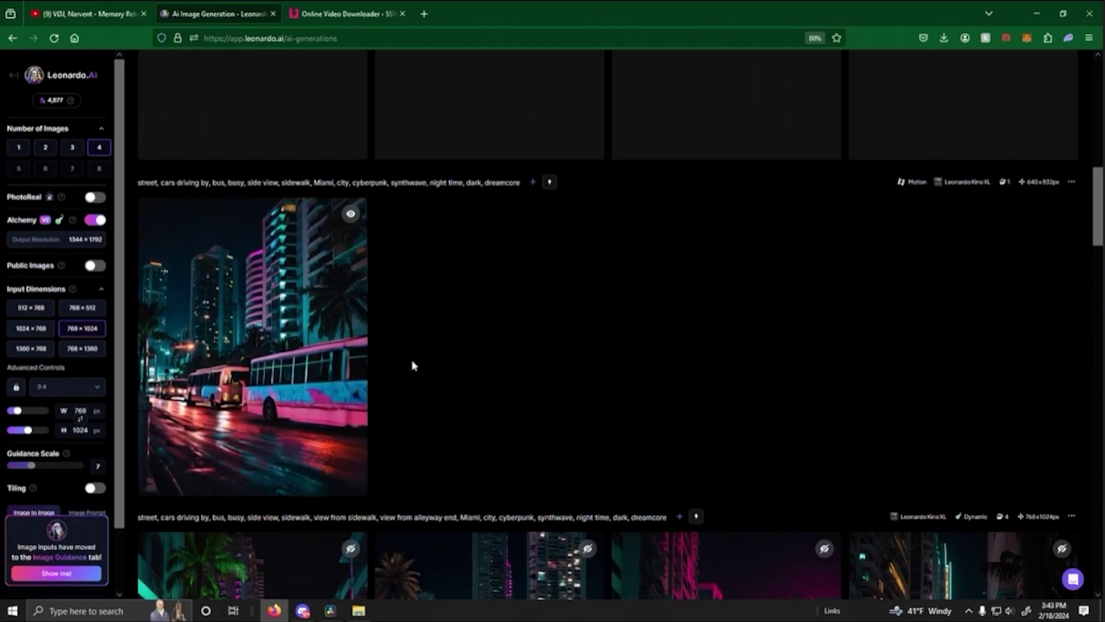
pyautogui.scroll(-4, 425, 357)
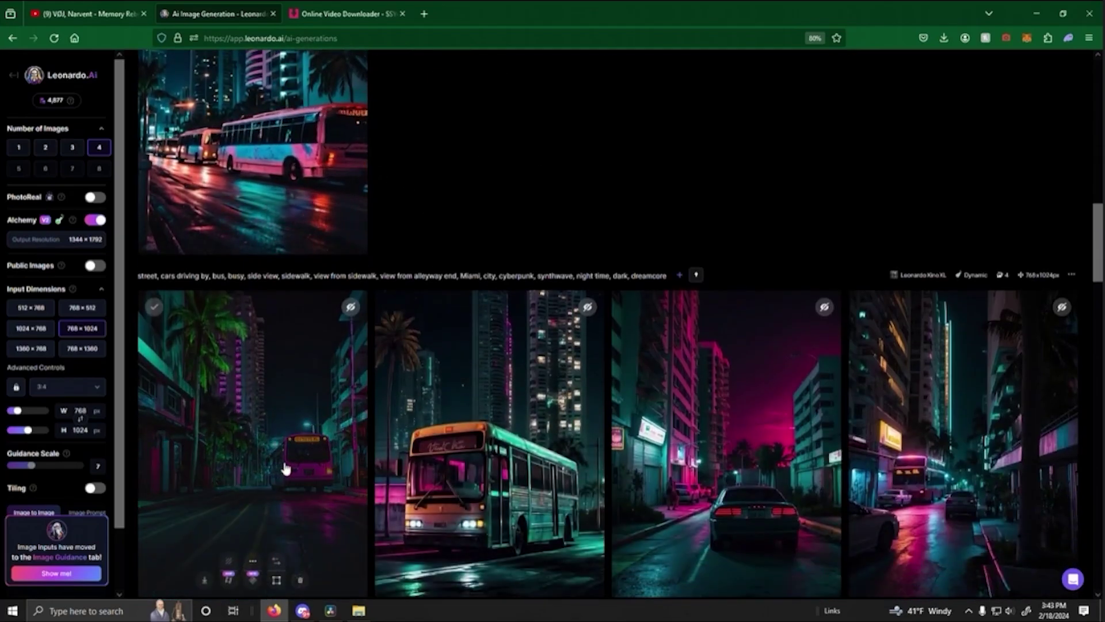
pyautogui.scroll(-2, 286, 469)
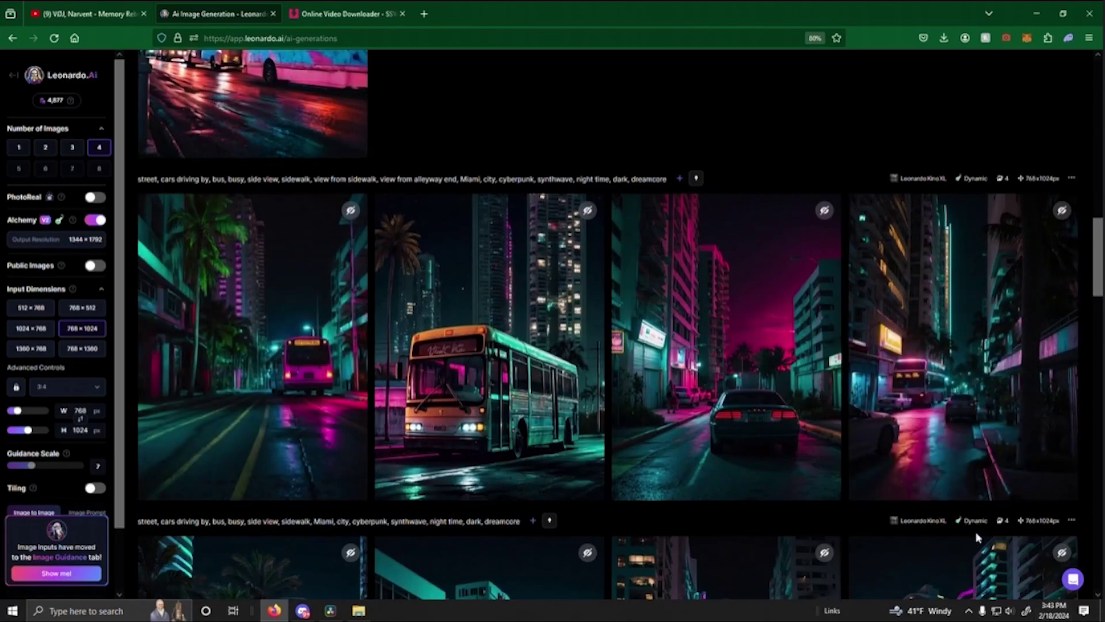
pyautogui.click(941, 486)
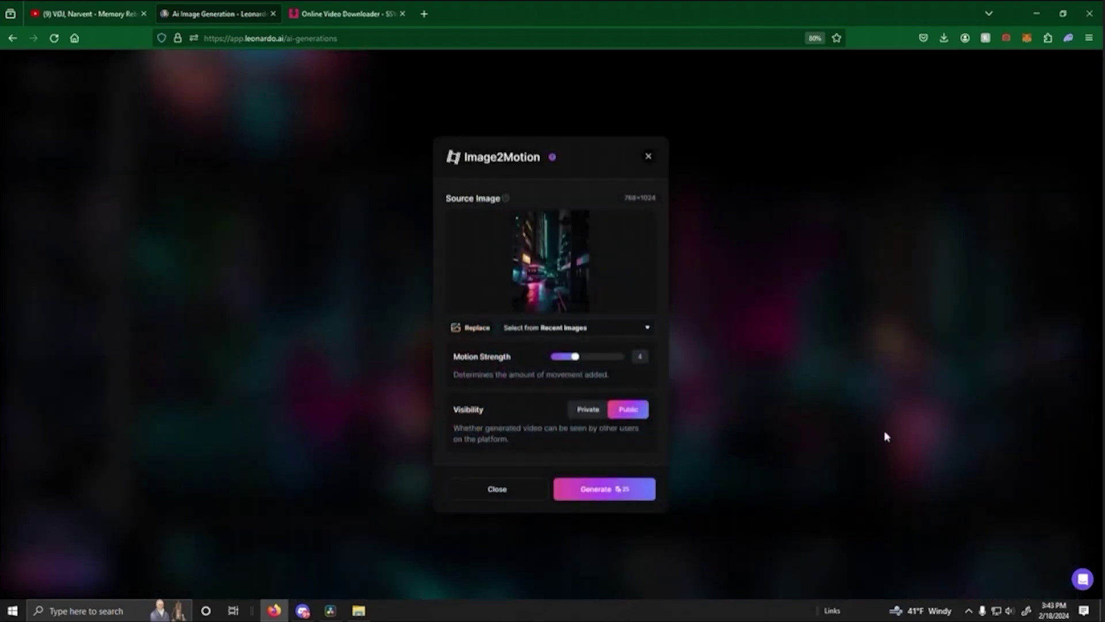
pyautogui.click(601, 489)
# Step: Generate another motion video from the line-of-buses image in the "cars driving by, bus, busy" batch
pyautogui.scroll(-10, 878, 426)
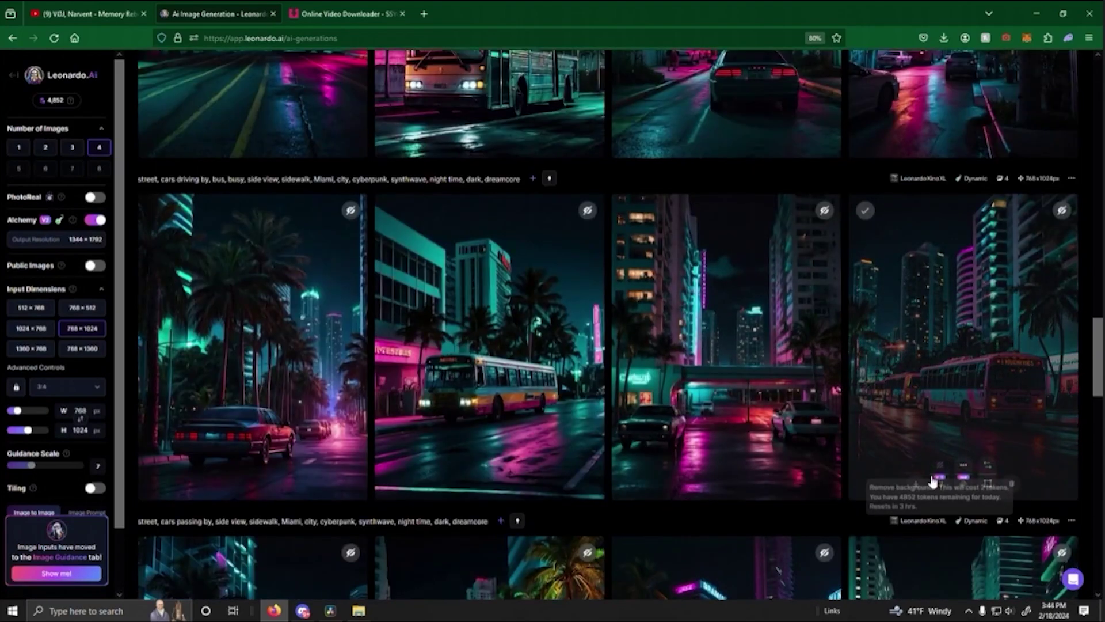
pyautogui.click(940, 485)
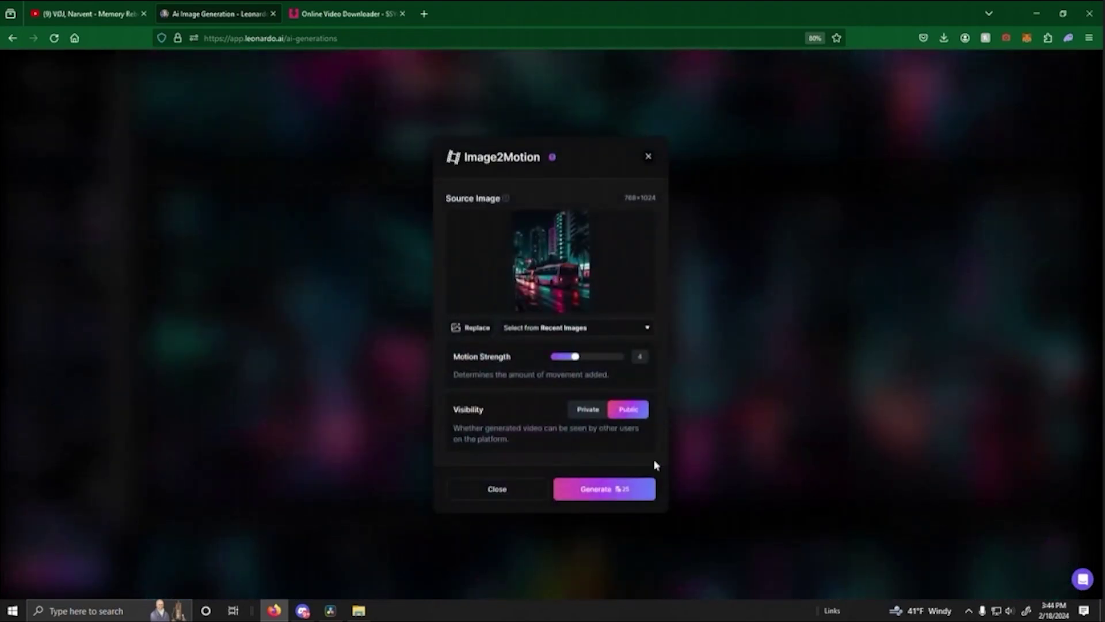
pyautogui.click(619, 502)
# Step: Preview the red tram image in the earlier sidewalk and alleyway batch, close it, and generate a motion video from that image
pyautogui.scroll(5, 775, 328)
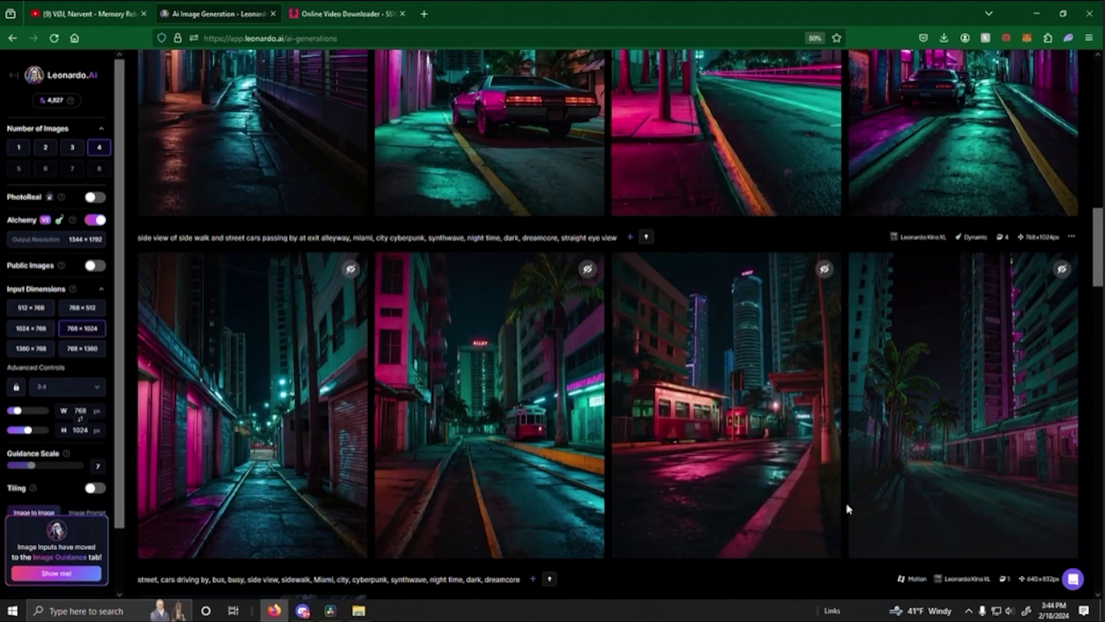
pyautogui.click(759, 429)
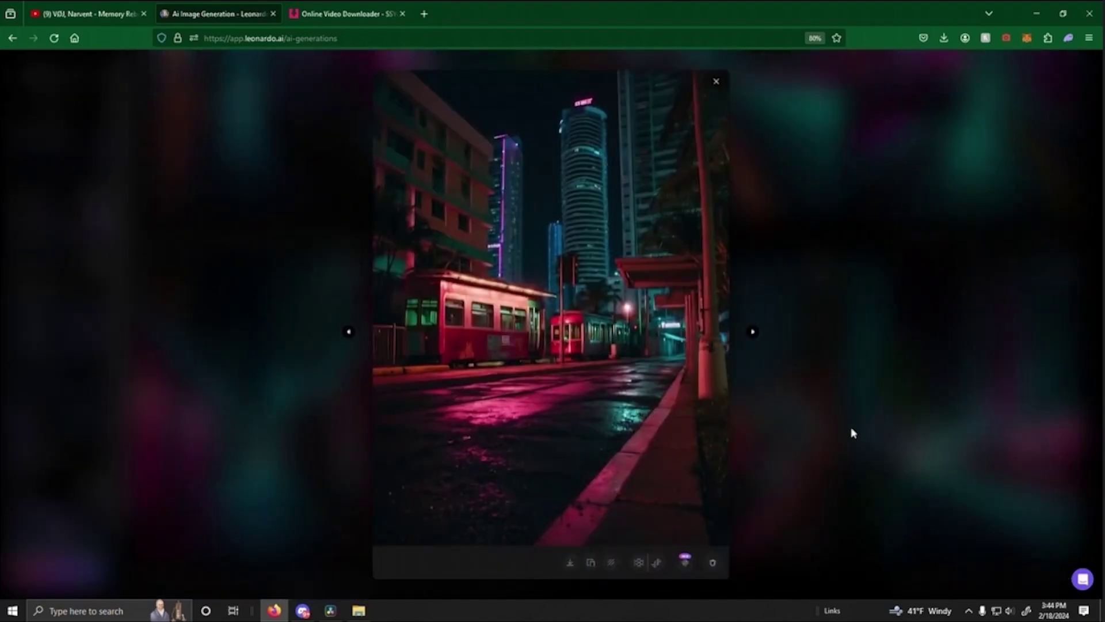
pyautogui.click(809, 428)
pyautogui.scroll(-2, 772, 420)
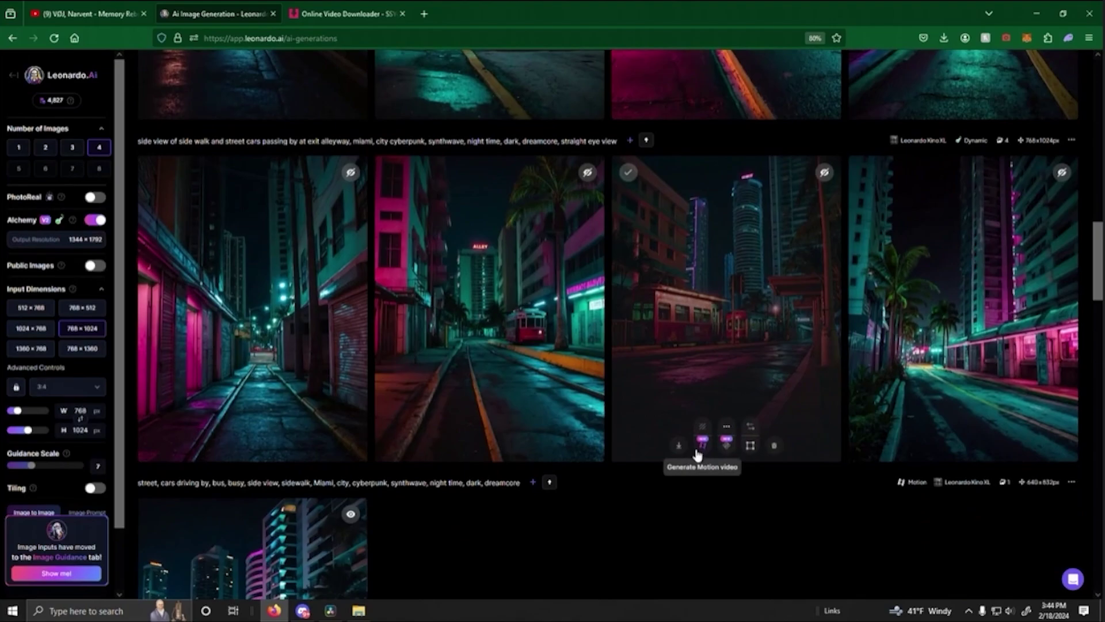
pyautogui.click(698, 452)
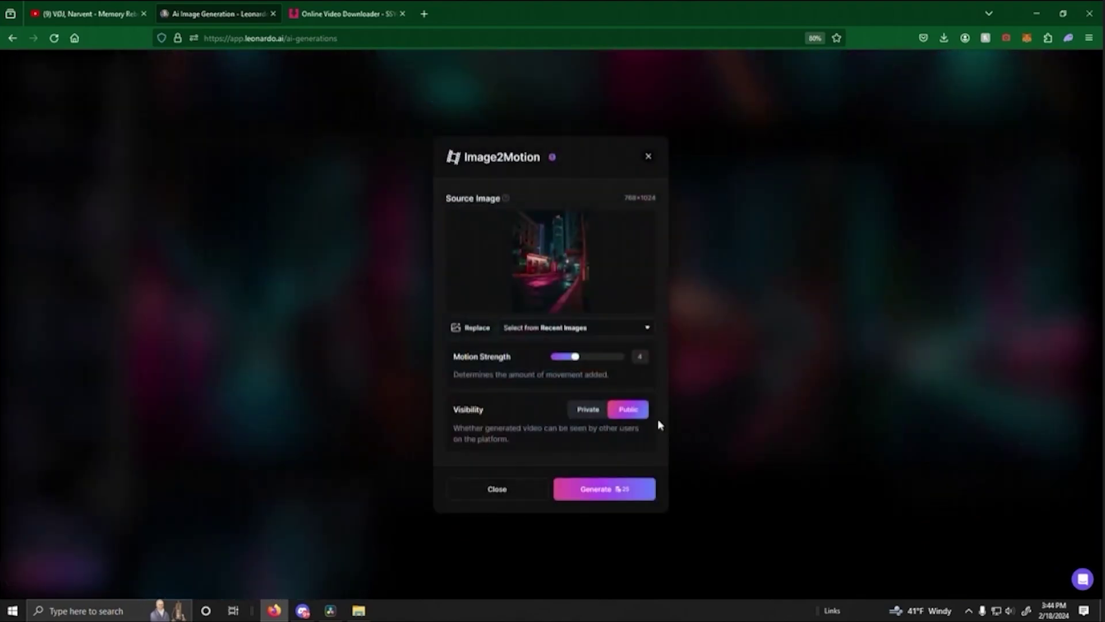
pyautogui.click(617, 502)
# Step: Review the newly generated images and view the finished red tram motion video enlarged
pyautogui.scroll(-2, 753, 439)
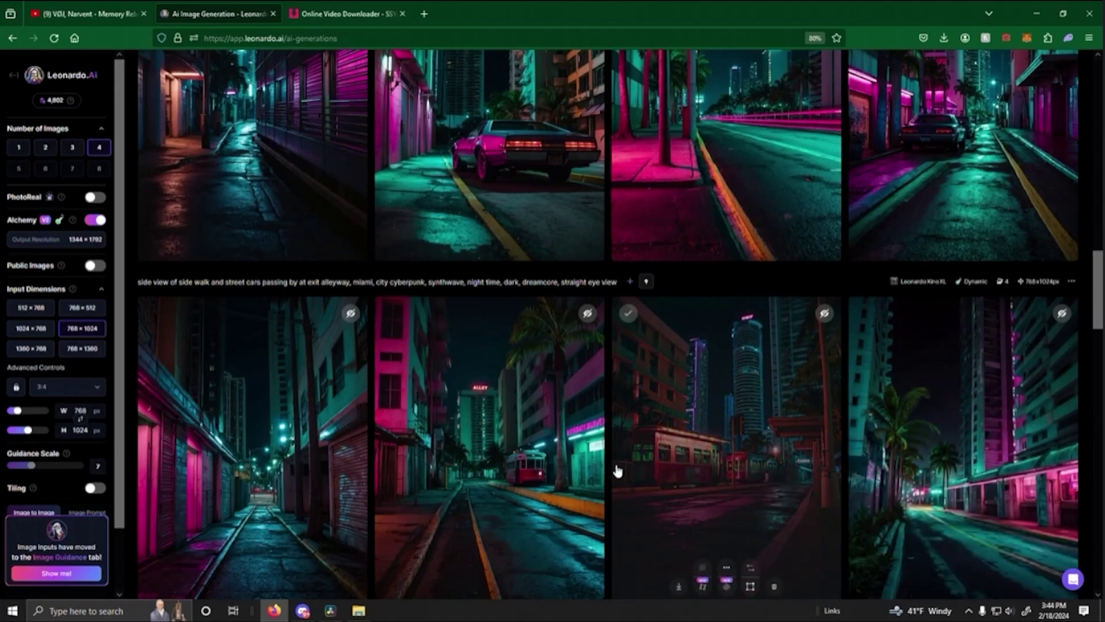
pyautogui.scroll(4, 727, 439)
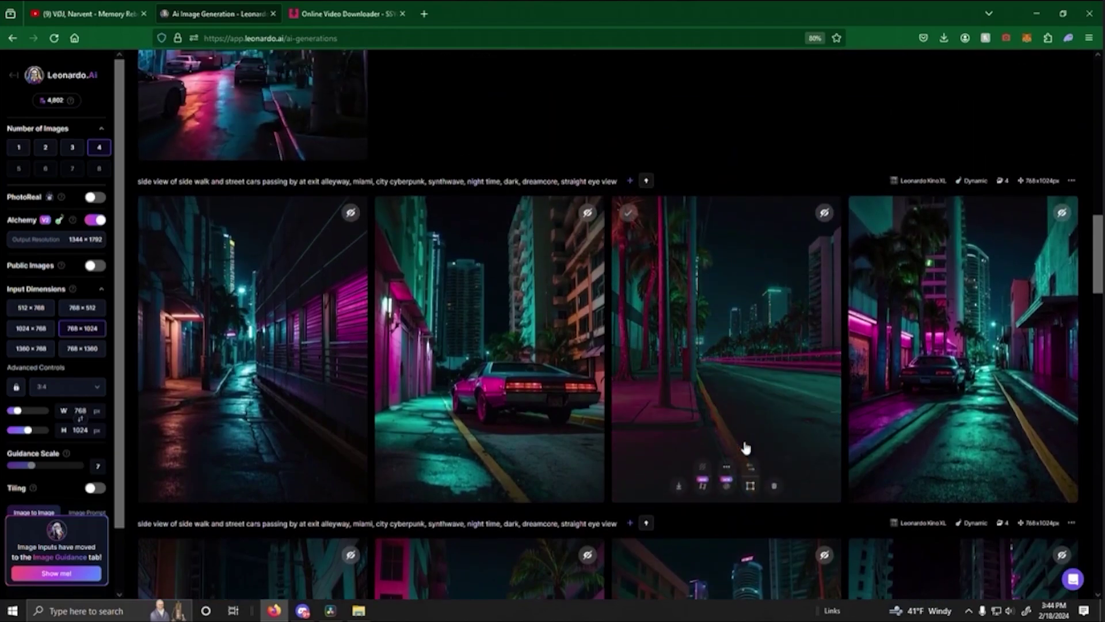
pyautogui.scroll(2, 752, 449)
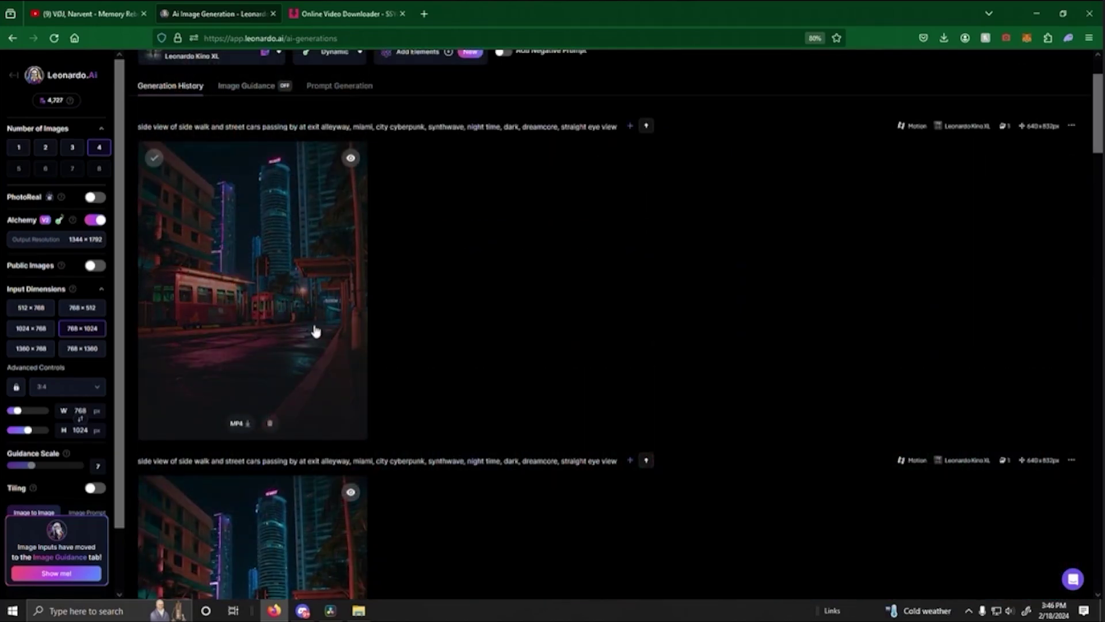
pyautogui.click(313, 328)
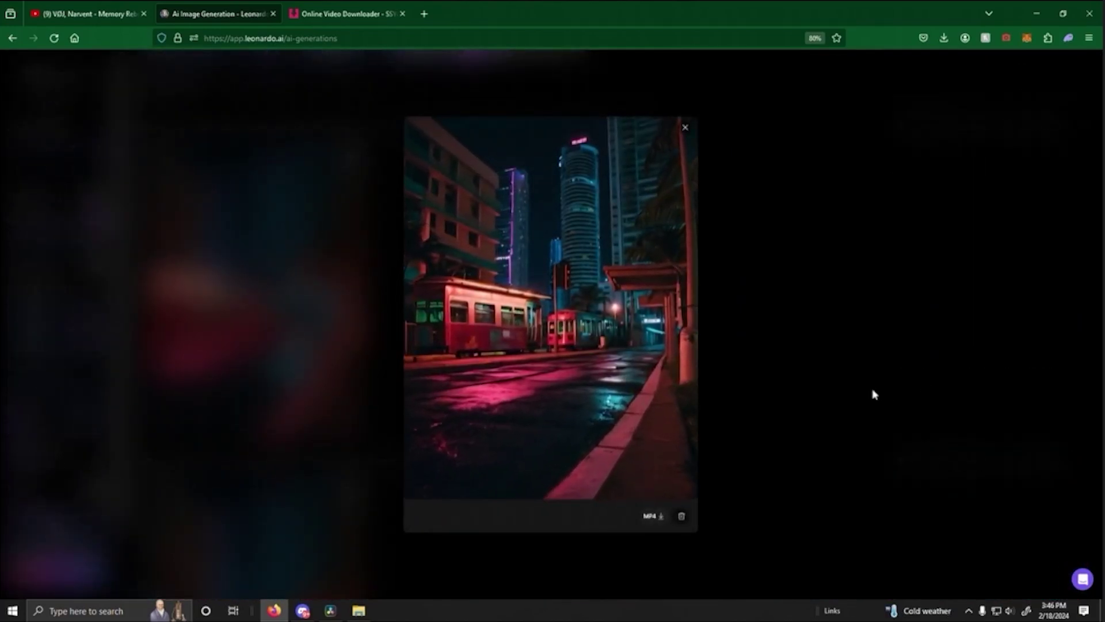
pyautogui.click(821, 377)
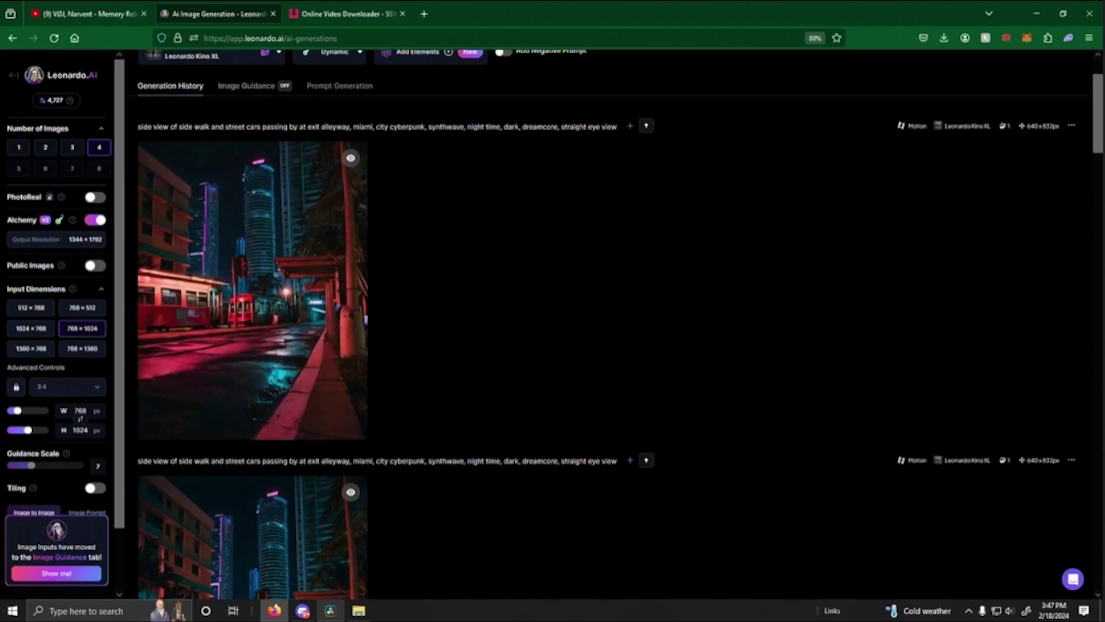
# Step: Switch to DaVinci Resolve and add the downloaded red tram video from File Explorer to the end of the Video 1 track
pyautogui.click(331, 610)
pyautogui.click(359, 610)
pyautogui.moveTo(634, 215); pyautogui.dragTo(662, 461)
# Step: Play the timeline against the music and trim the last tram clip's end to about 01:00:08:00, then recheck the cut
pyautogui.click(542, 389)
pyautogui.press('space')
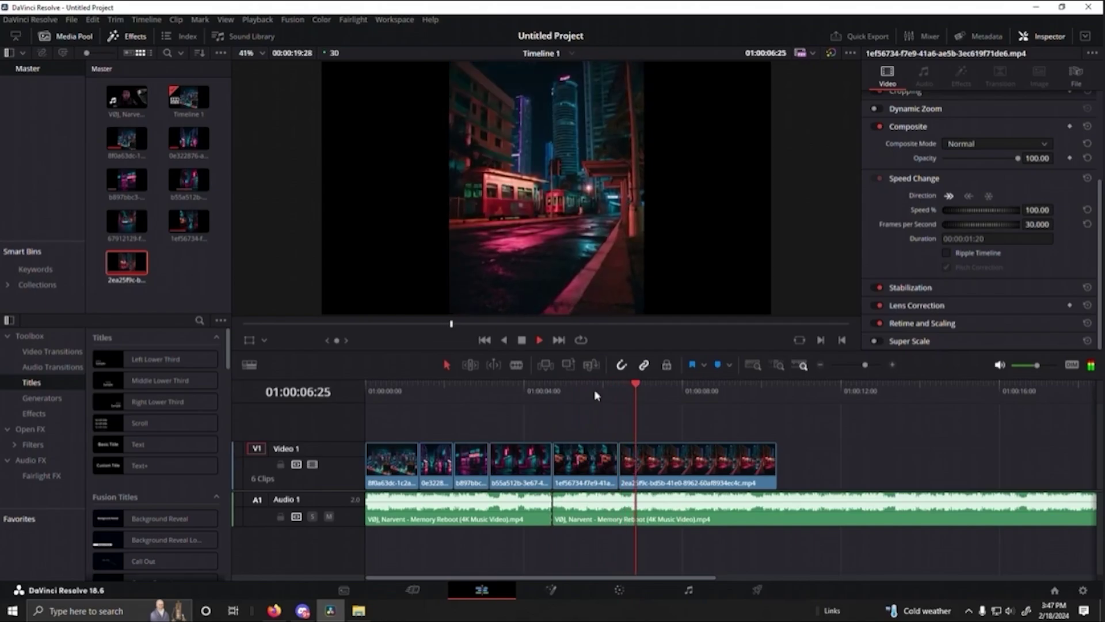
pyautogui.press('space')
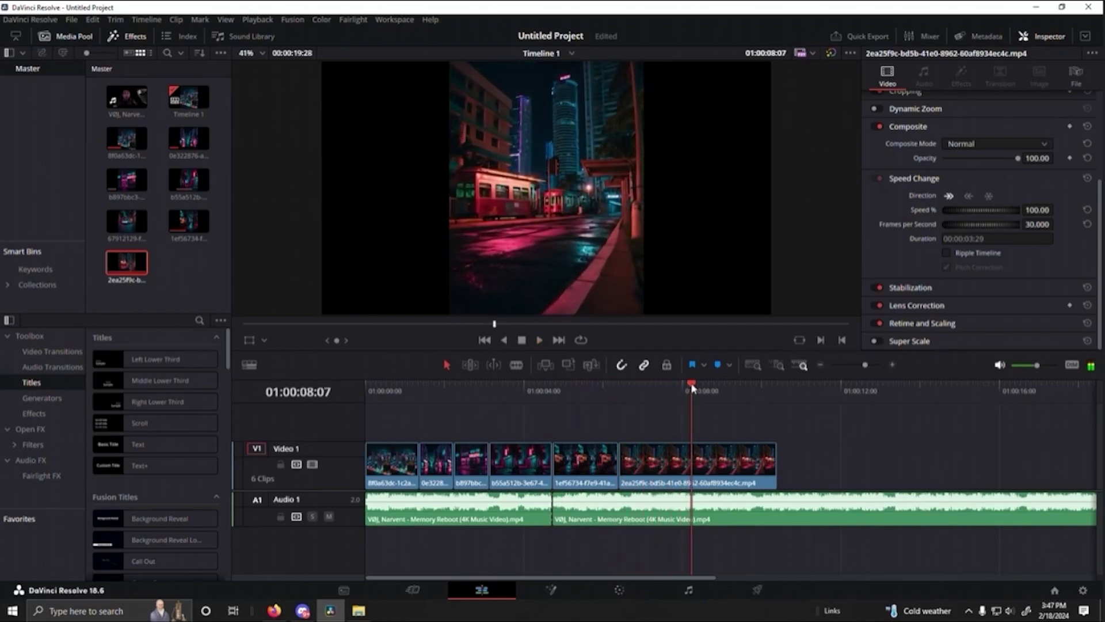
pyautogui.moveTo(774, 449); pyautogui.dragTo(685, 466)
pyautogui.press('space')
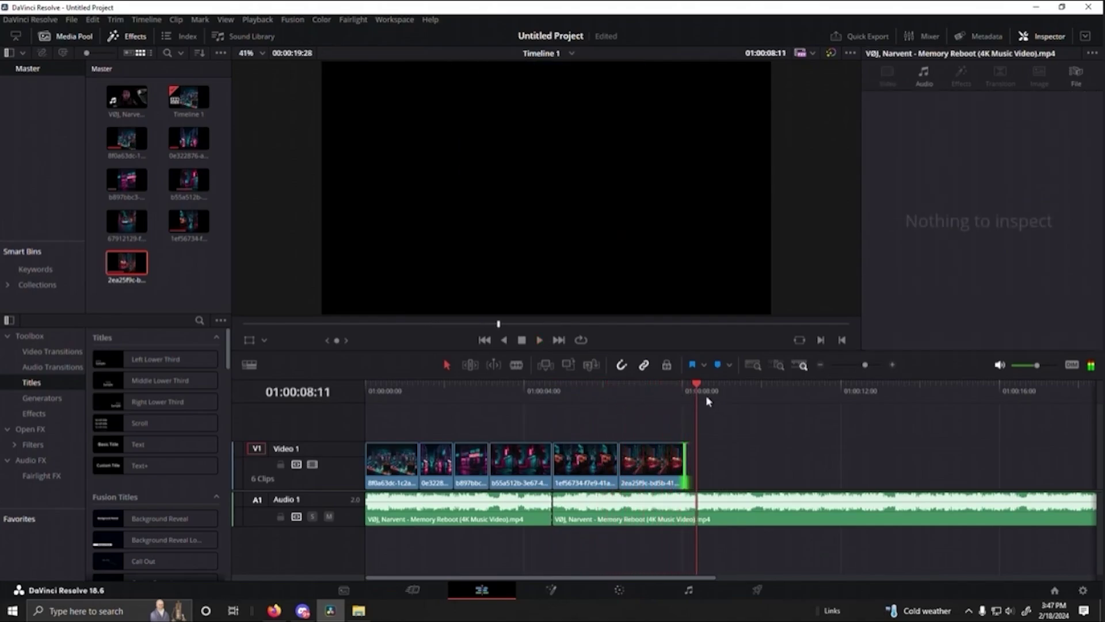
pyautogui.moveTo(696, 391); pyautogui.dragTo(671, 385)
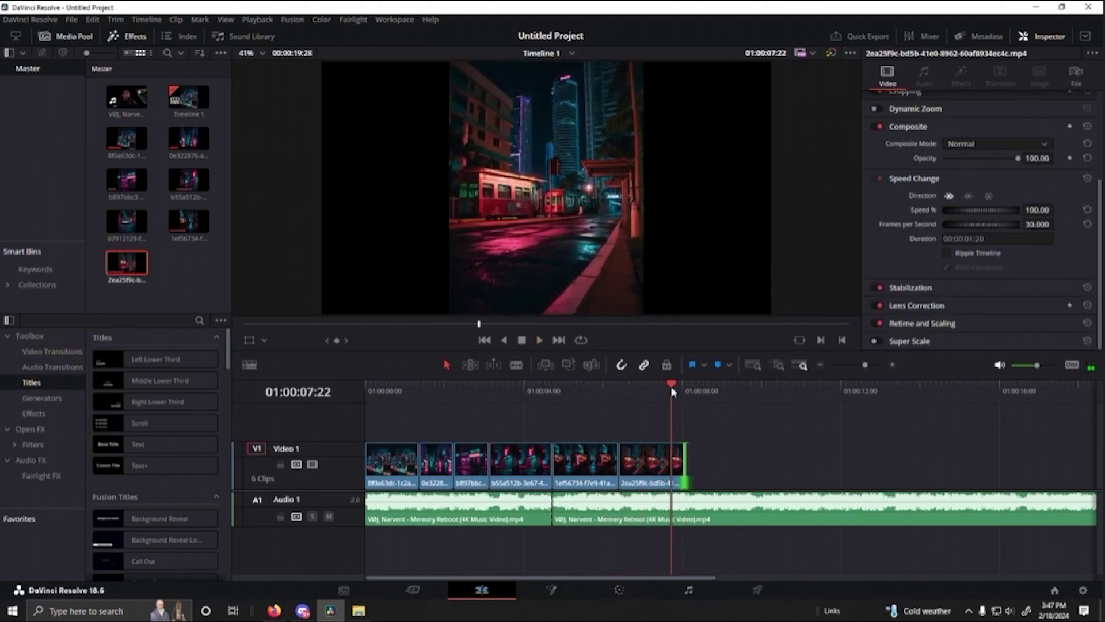
# Step: Play and scrub through the end of the last tram clip to recheck its cut against the music
pyautogui.press('space')
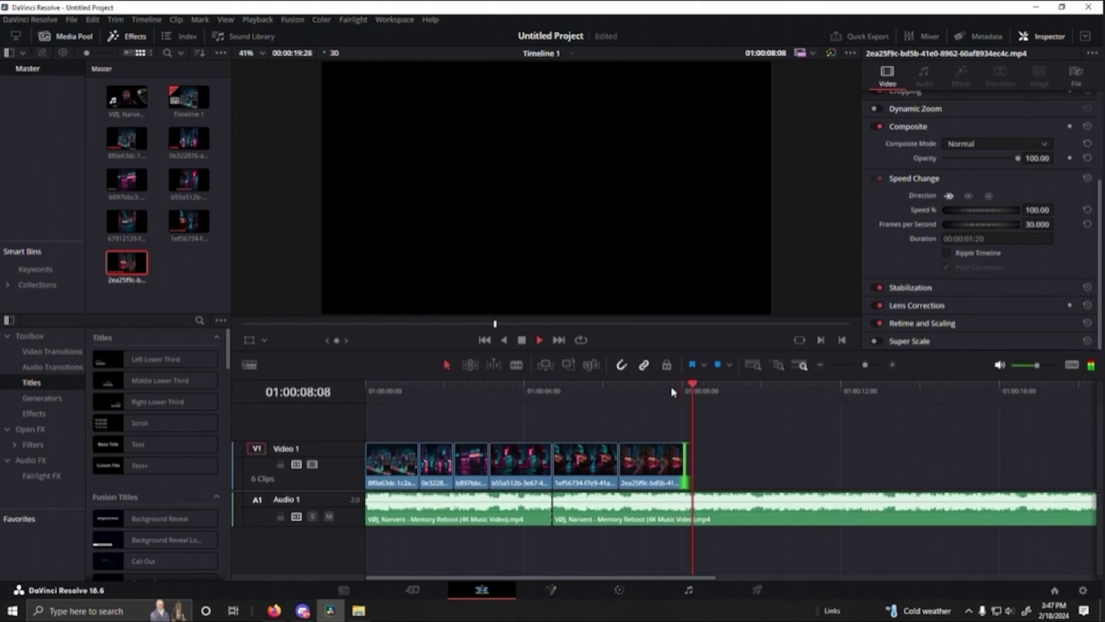
pyautogui.moveTo(712, 387); pyautogui.dragTo(654, 391)
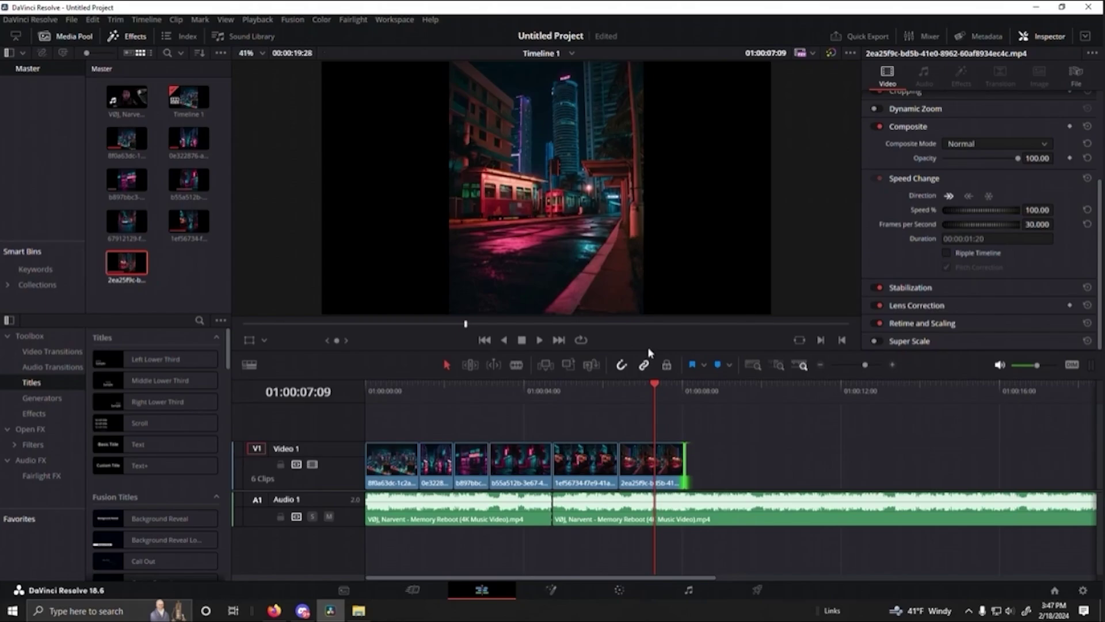
pyautogui.moveTo(654, 387); pyautogui.dragTo(694, 418)
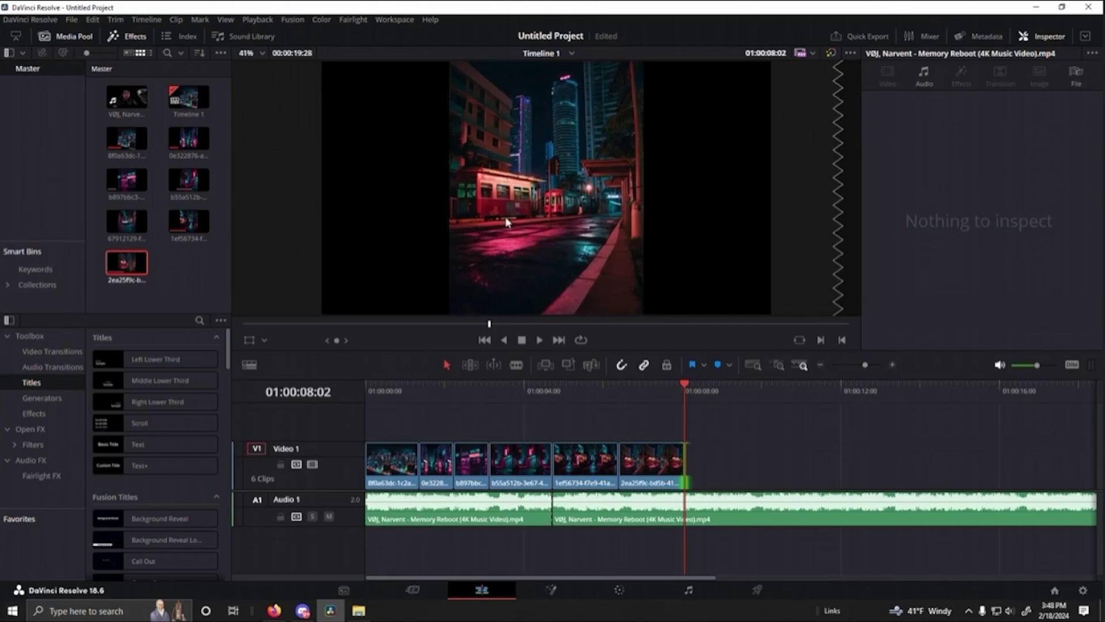
pyautogui.moveTo(686, 384)
pyautogui.mouseDown()
pyautogui.moveTo(594, 386)
pyautogui.moveTo(686, 392)
pyautogui.mouseUp()
# Step: Switch to Leonardo.Ai and replace the prompt's opening phrase before "miami" with "Street Car"
pyautogui.hotkey('alt', 'Tab')
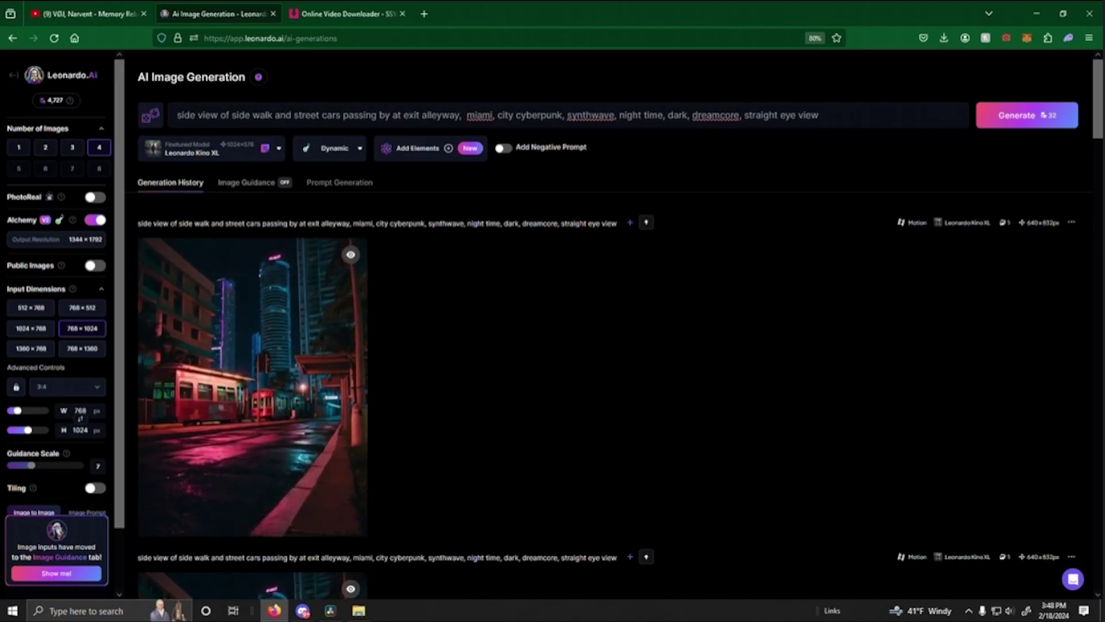
pyautogui.click(404, 114)
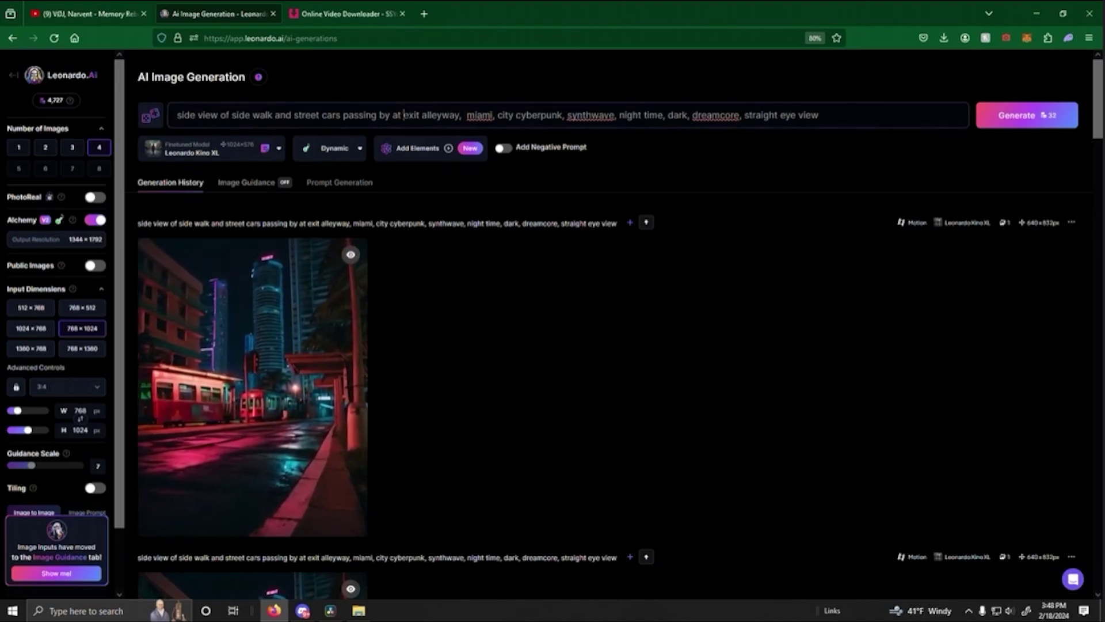
pyautogui.hotkey('shift', 'Home')
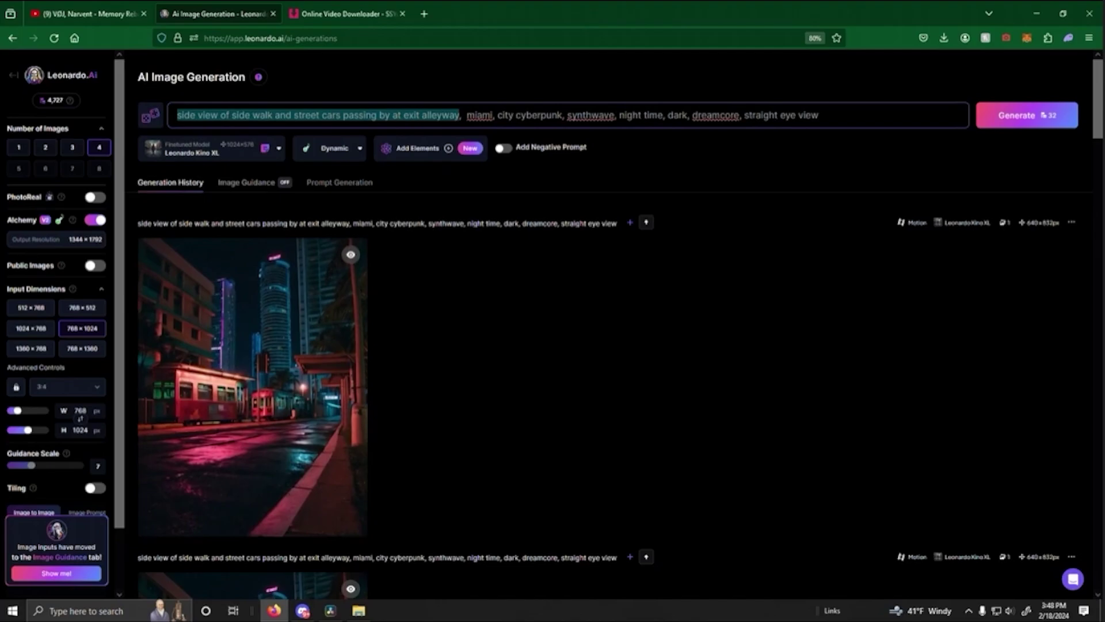
pyautogui.press('BackSpace')
pyautogui.write('Street C')
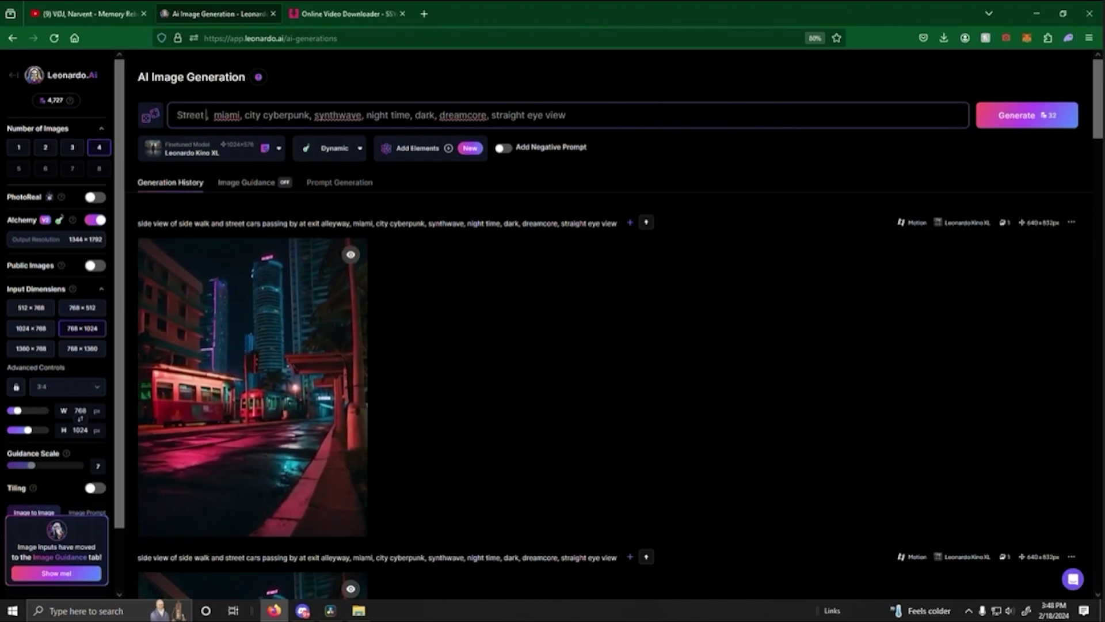
pyautogui.write('ar')
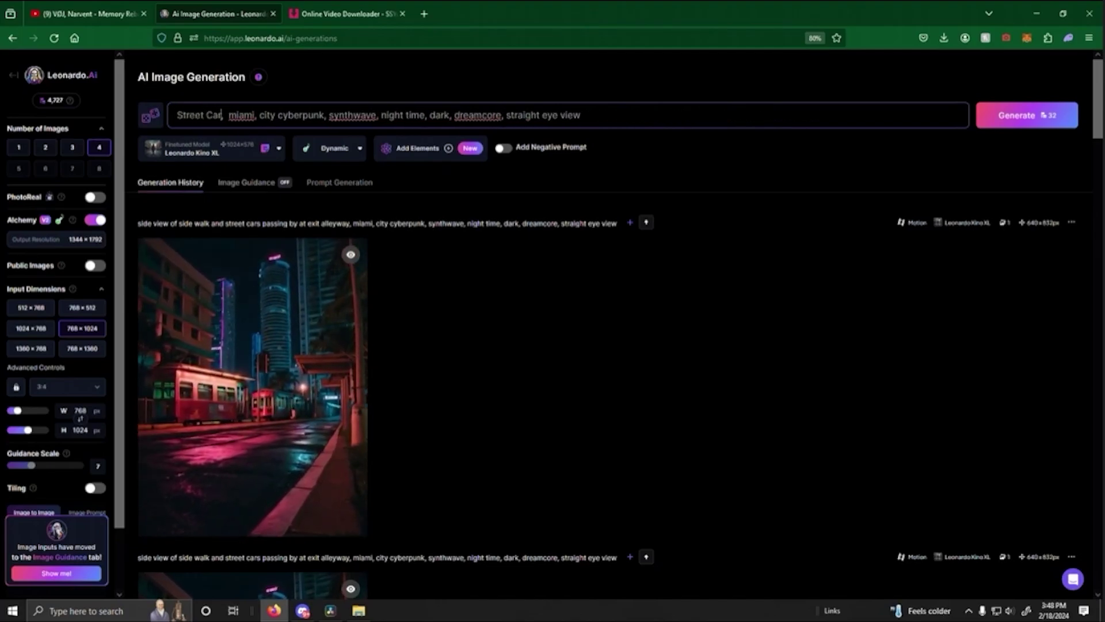
# Step: Extend the prompt's beginning to "trolley, Inside of a Street Car", remove the stray leading characters, and generate the images
pyautogui.press('Home')
pyautogui.write('Inside of ')
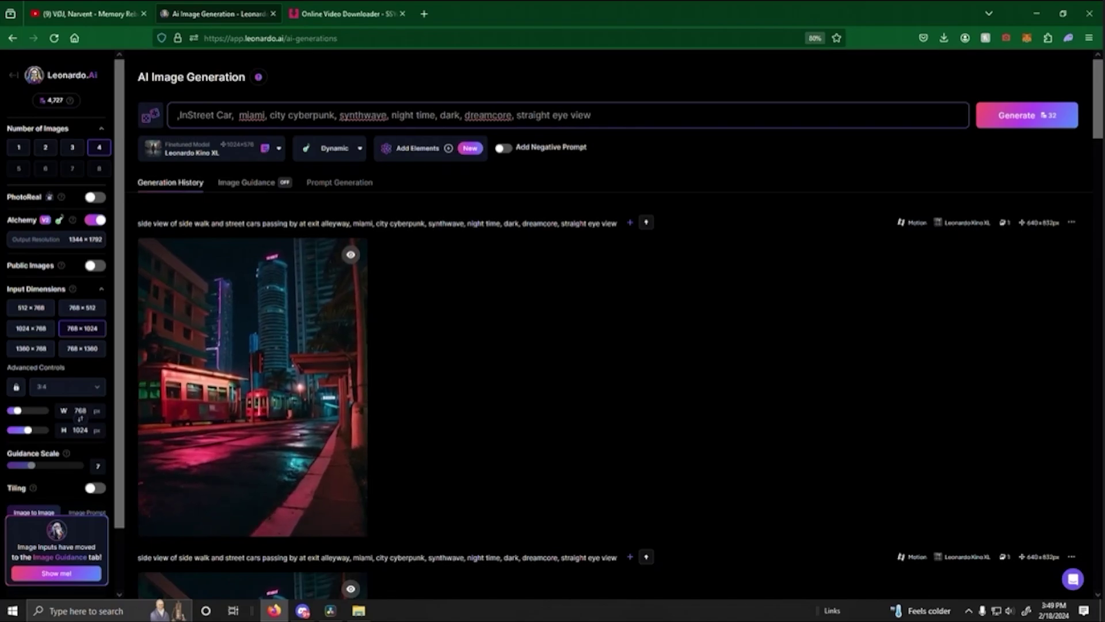
pyautogui.write('a ')
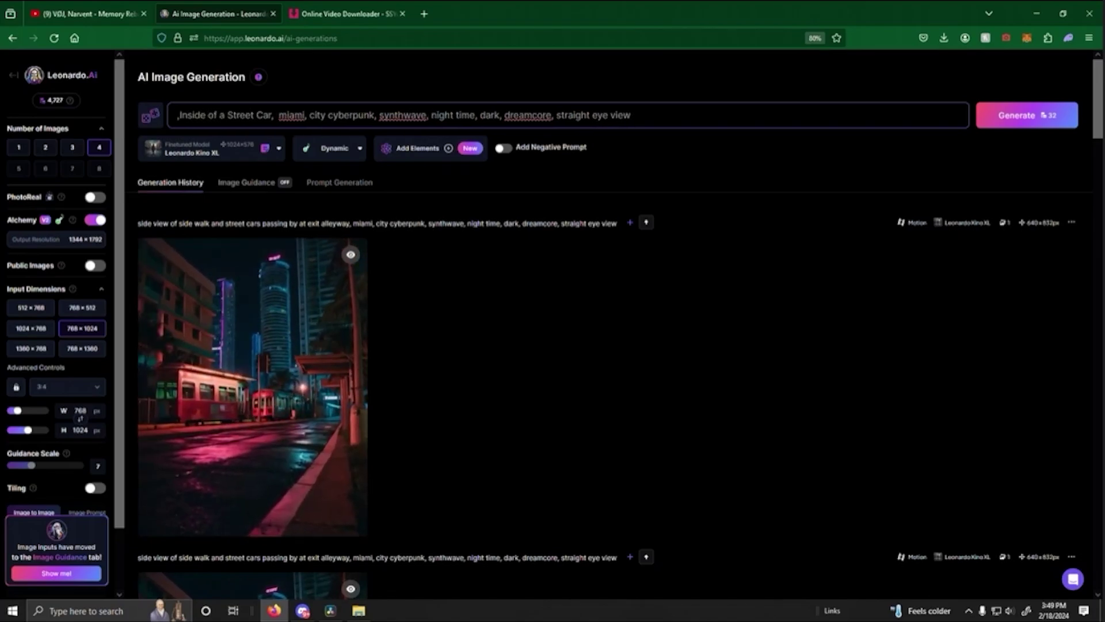
pyautogui.write(' tro')
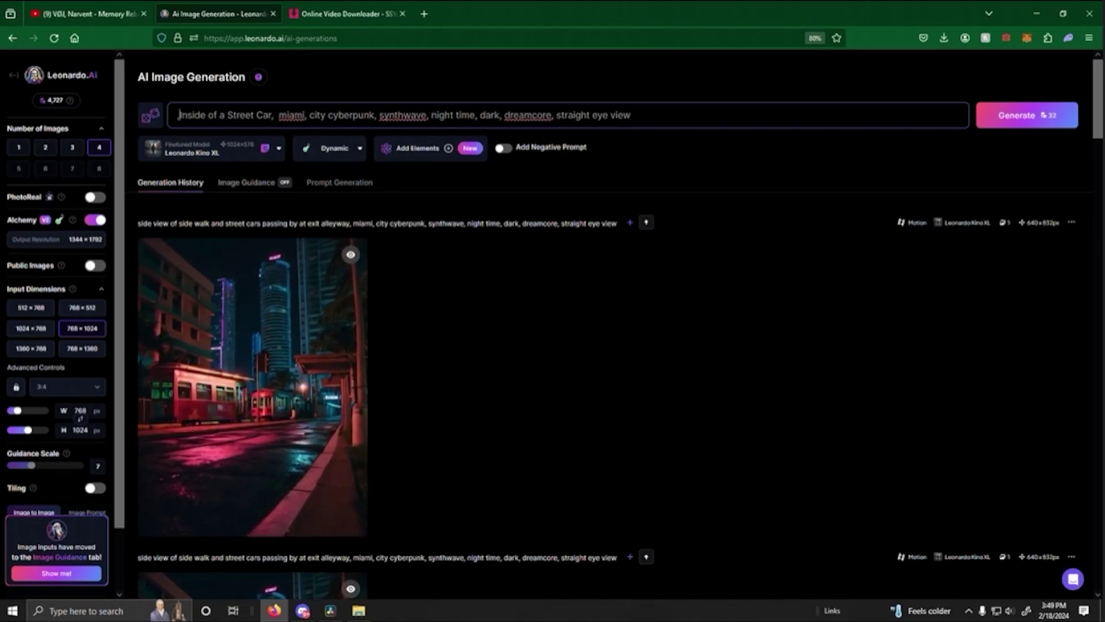
pyautogui.write('lley,')
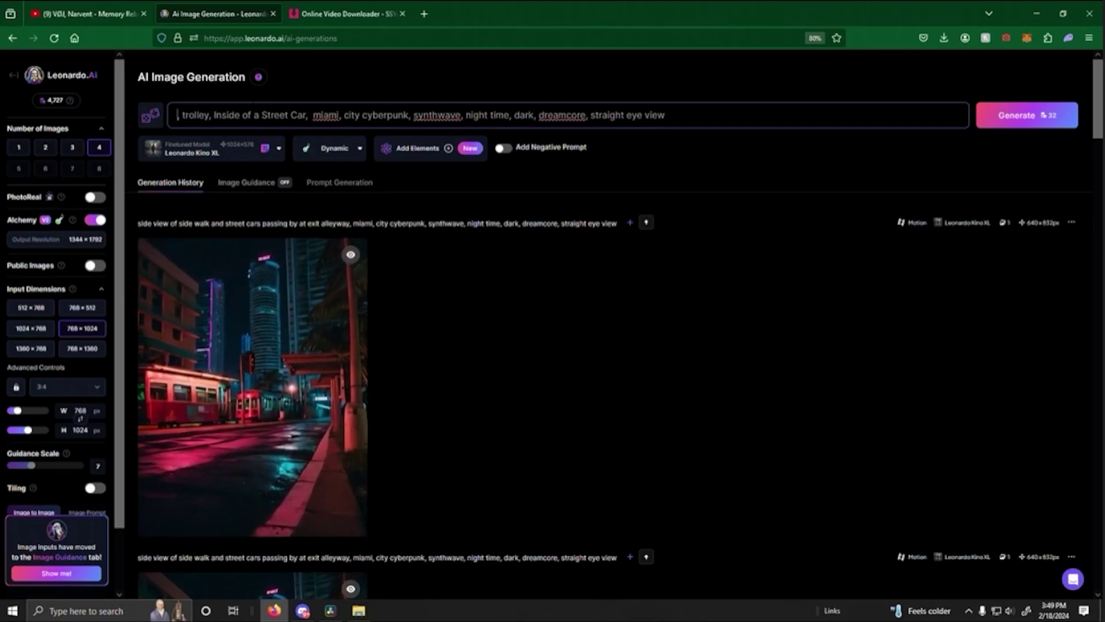
pyautogui.press('Home')
pyautogui.press('Delete')
pyautogui.press('Delete')
pyautogui.click(1034, 119)
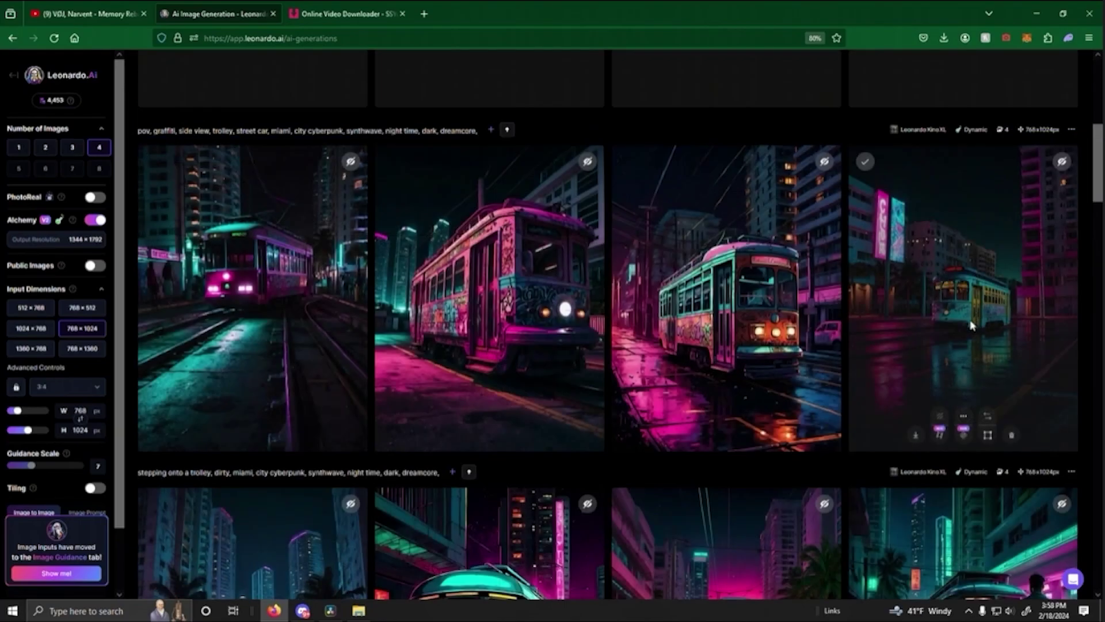
# Step: Preview and close the turquoise tram image in the graffiti side-view batch, and generate motion videos from the pink and turquoise tram images
pyautogui.click(971, 326)
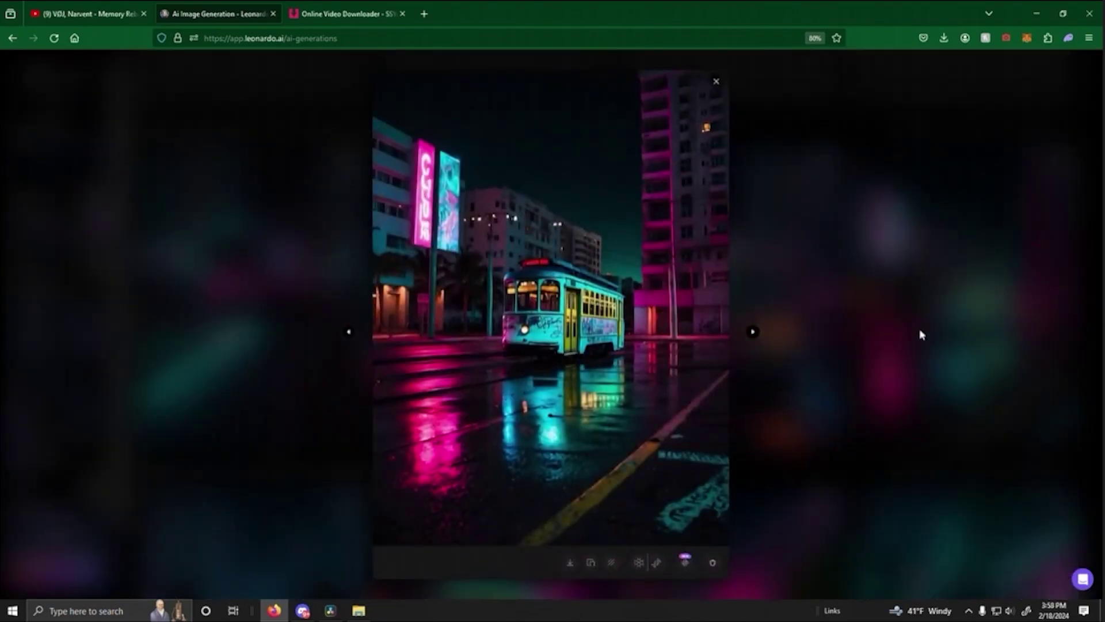
pyautogui.click(824, 389)
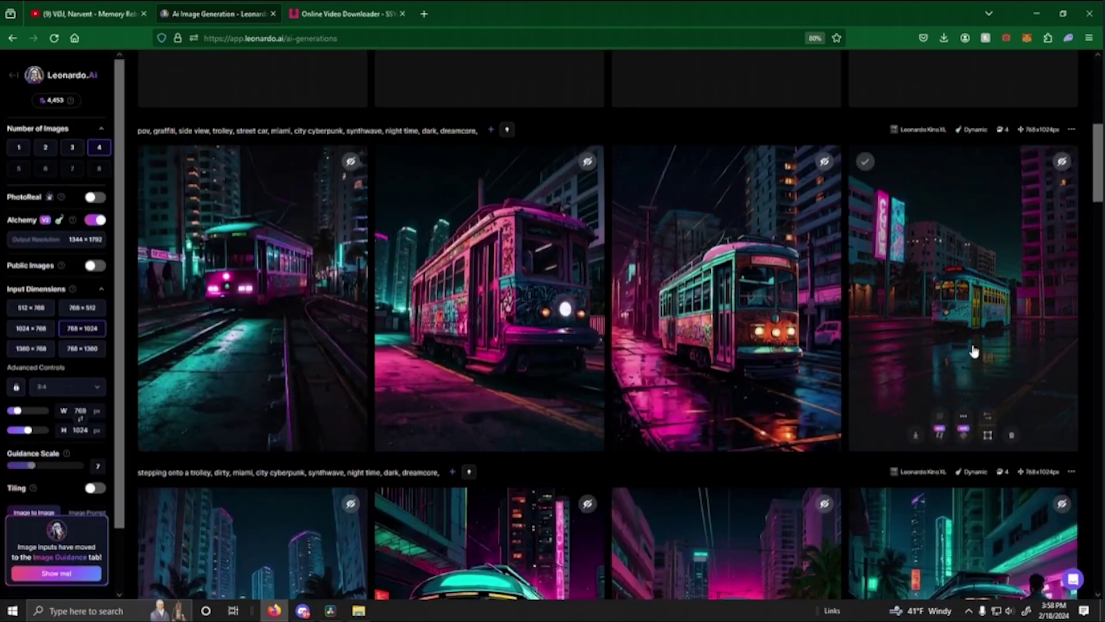
pyautogui.moveTo(308, 616)
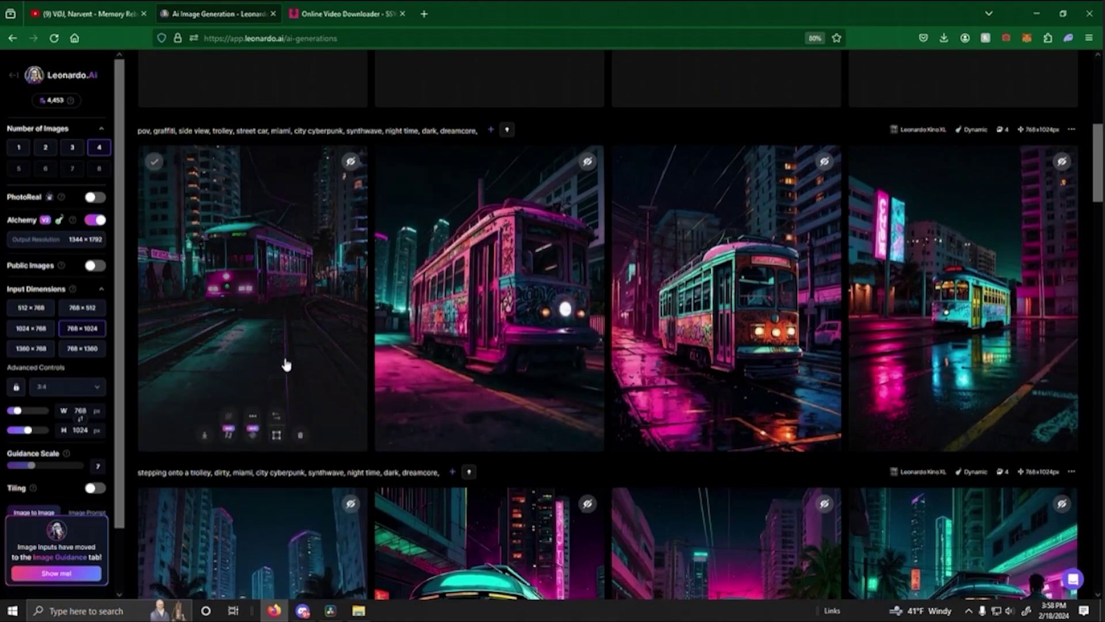
pyautogui.click(252, 435)
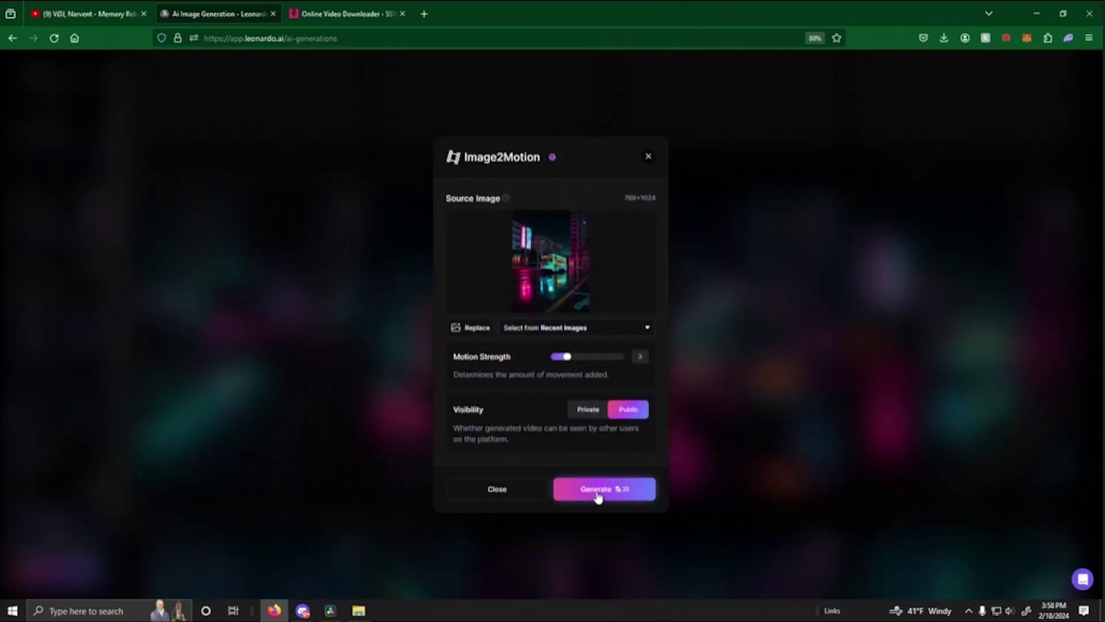
pyautogui.click(595, 491)
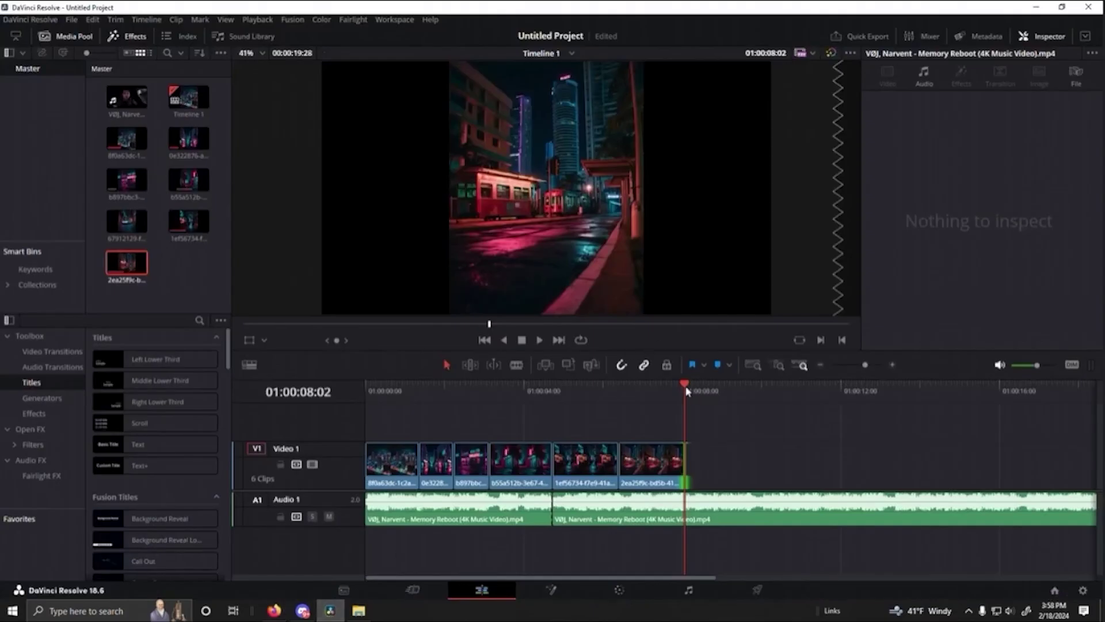
# Step: Scrub back through the last tram clip in DaVinci Resolve, and return to Leonardo.Ai to look over the trolley generations
pyautogui.moveTo(686, 392); pyautogui.dragTo(644, 397)
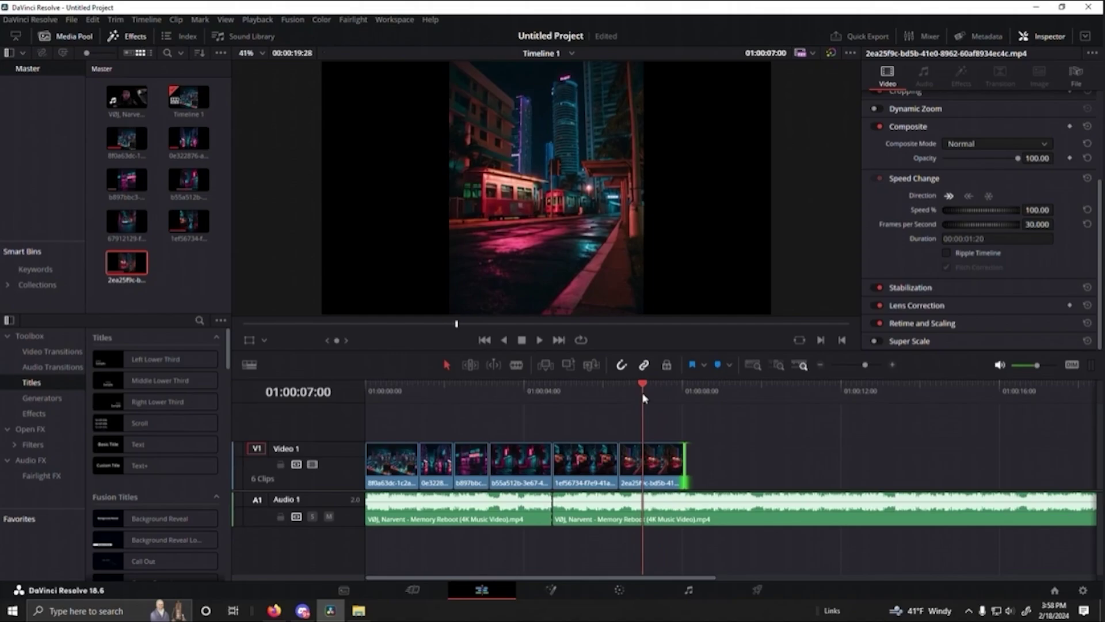
pyautogui.hotkey('alt', 'Tab')
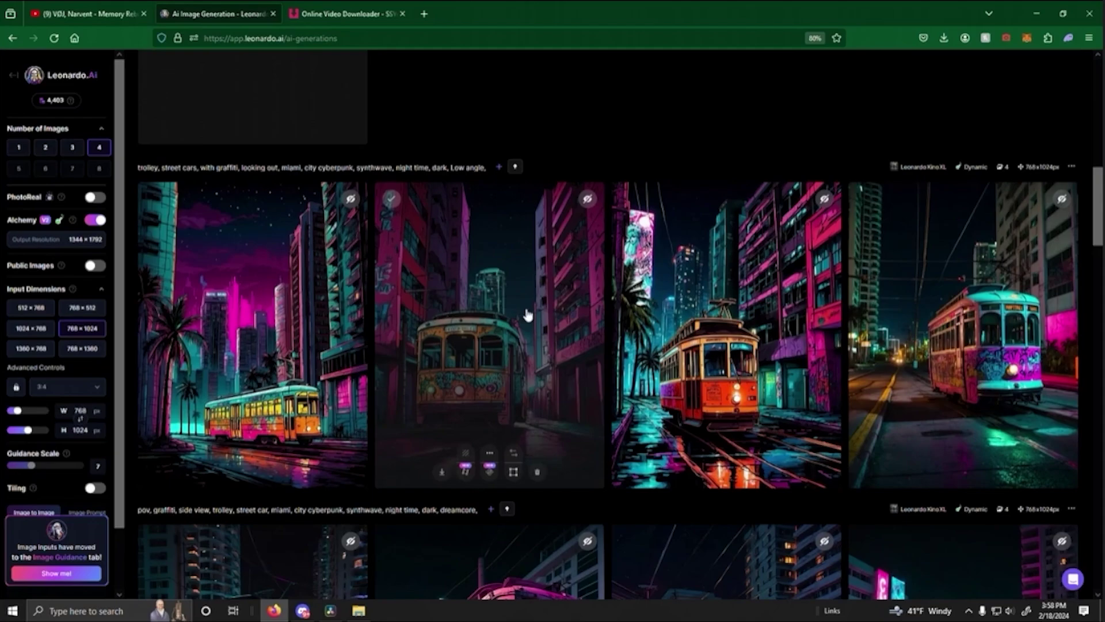
pyautogui.scroll(5, 605, 340)
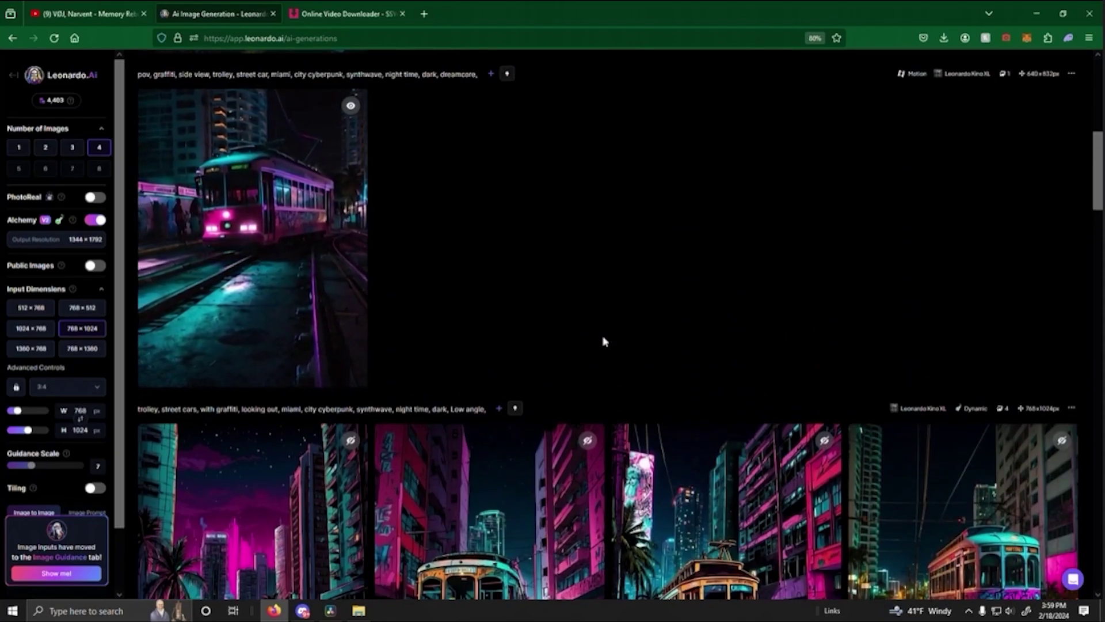
pyautogui.scroll(6, 603, 341)
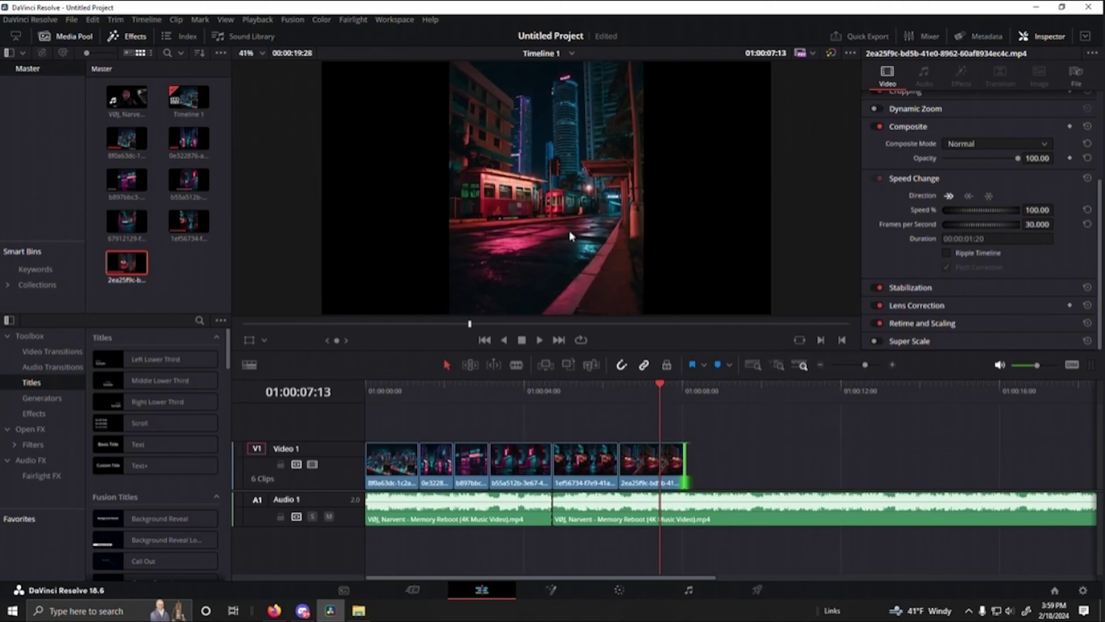
# Step: Switch back to Leonardo.Ai and examine the motion videos of the turquoise and pink trams
pyautogui.click(274, 610)
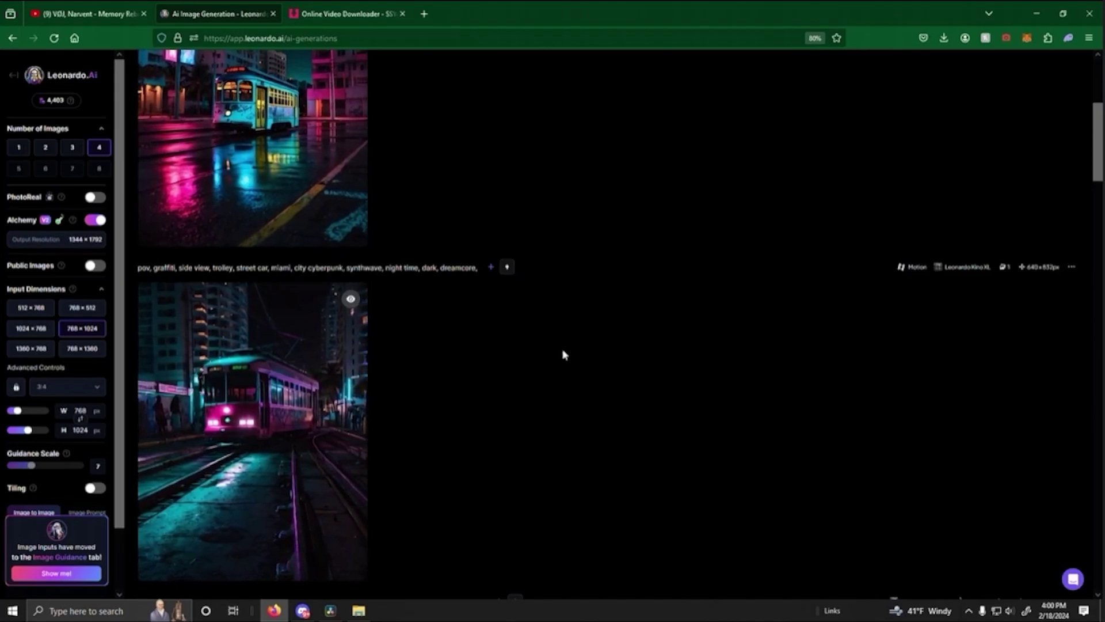
pyautogui.scroll(5, 561, 355)
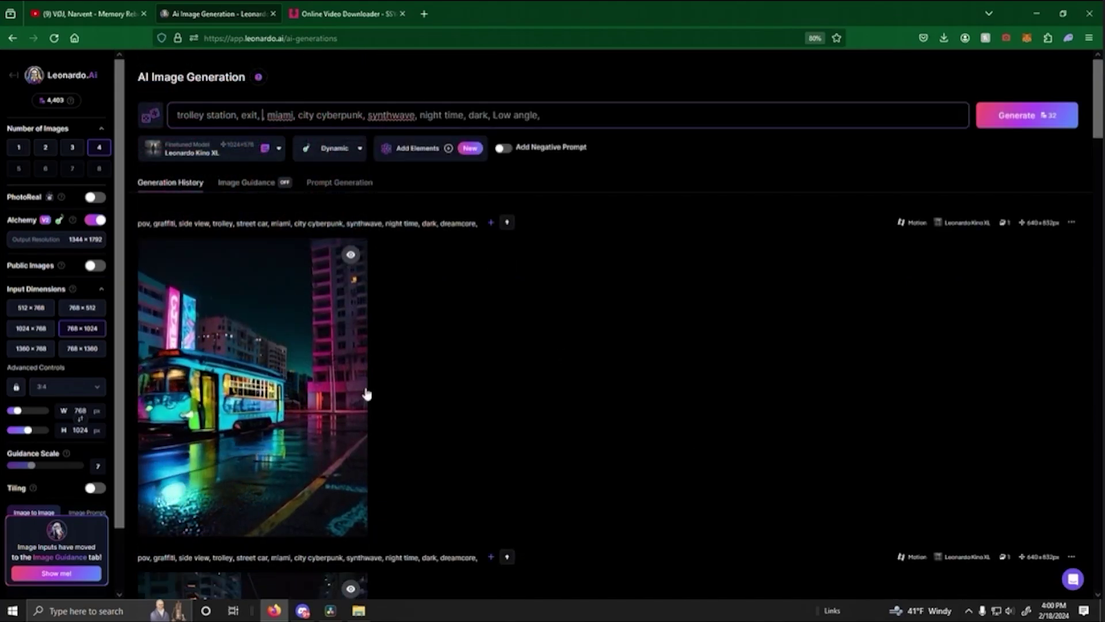
pyautogui.scroll(-4, 363, 386)
pyautogui.scroll(2, 472, 345)
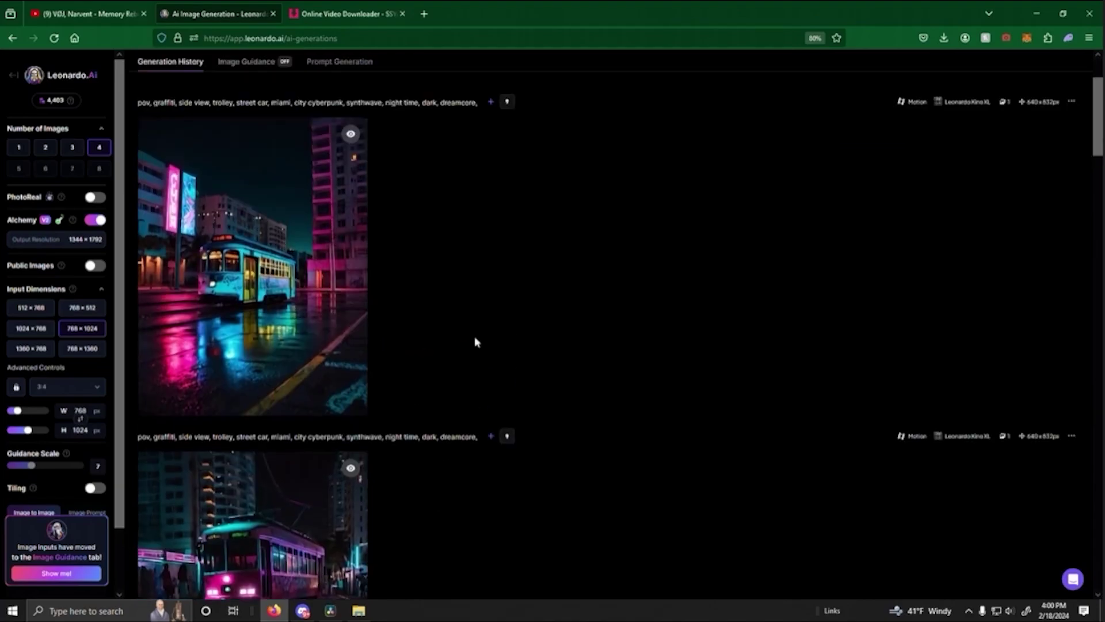
pyautogui.scroll(2, 476, 342)
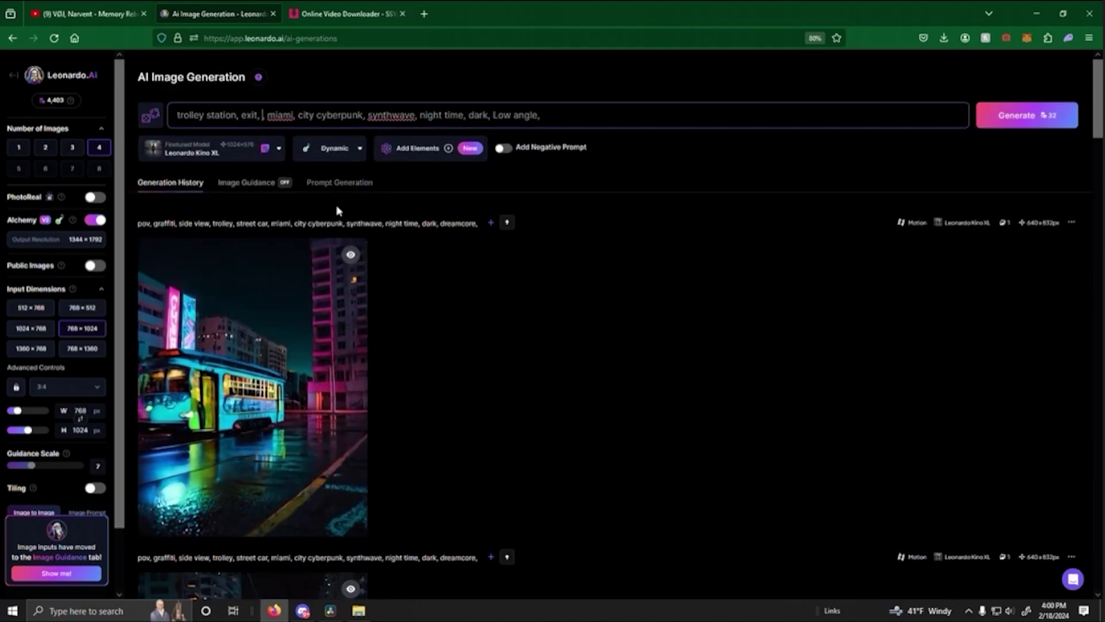
pyautogui.scroll(-1, 370, 267)
pyautogui.scroll(1, 365, 181)
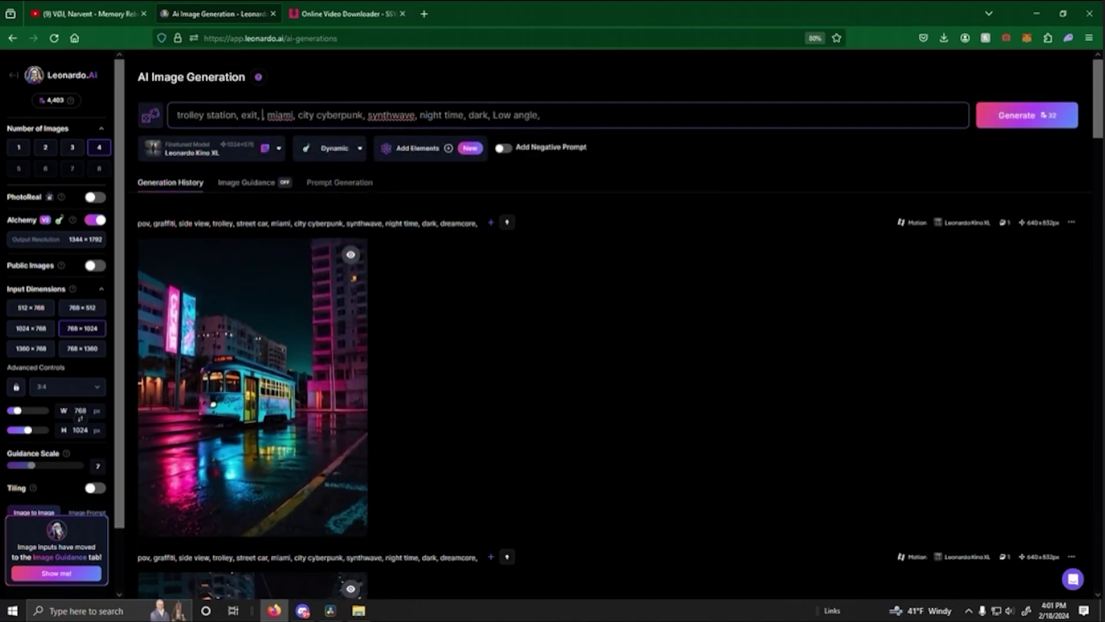
# Step: Add "station, beach," after "exit," in the trolley station prompt, generate the images, and look through the trolley station batches
pyautogui.write('station, beach,')
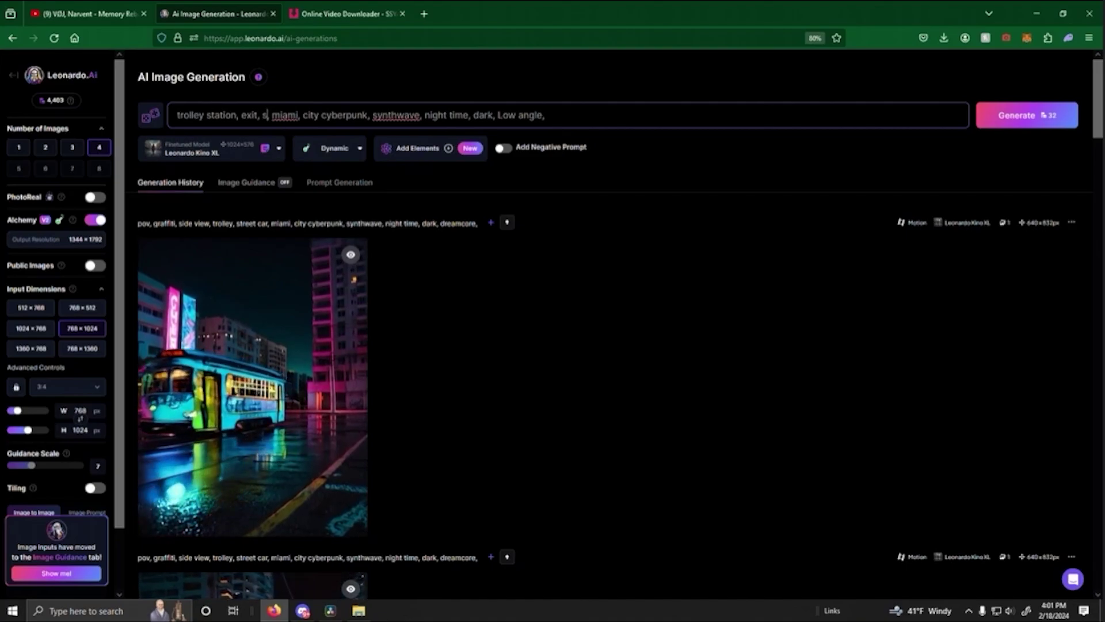
pyautogui.click(1054, 118)
pyautogui.scroll(-6, 602, 243)
pyautogui.scroll(-3, 600, 243)
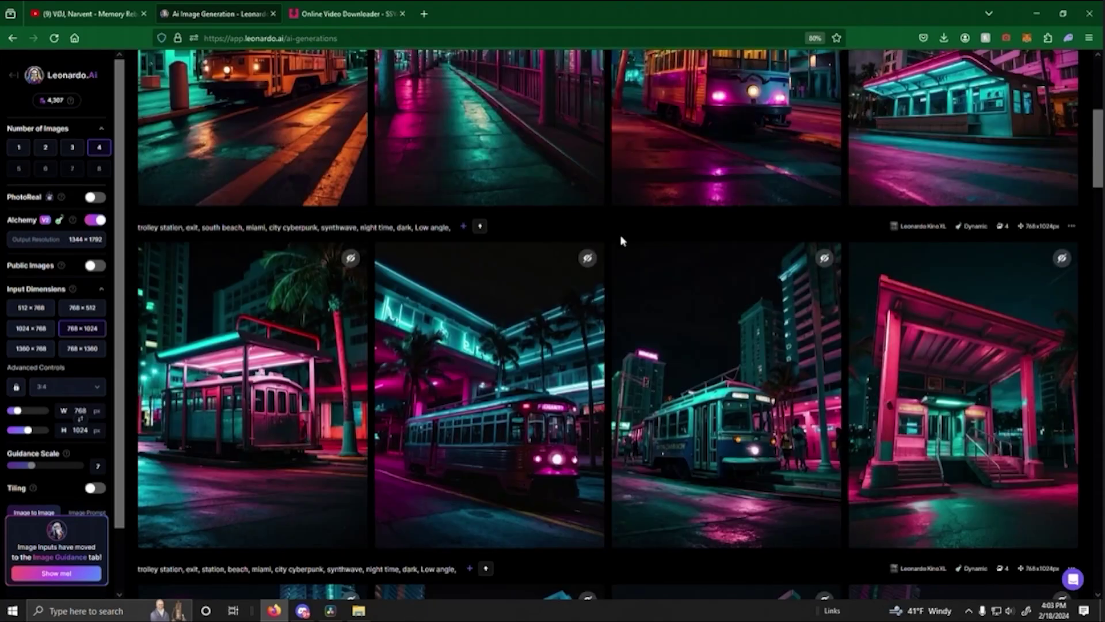
pyautogui.scroll(-3, 620, 233)
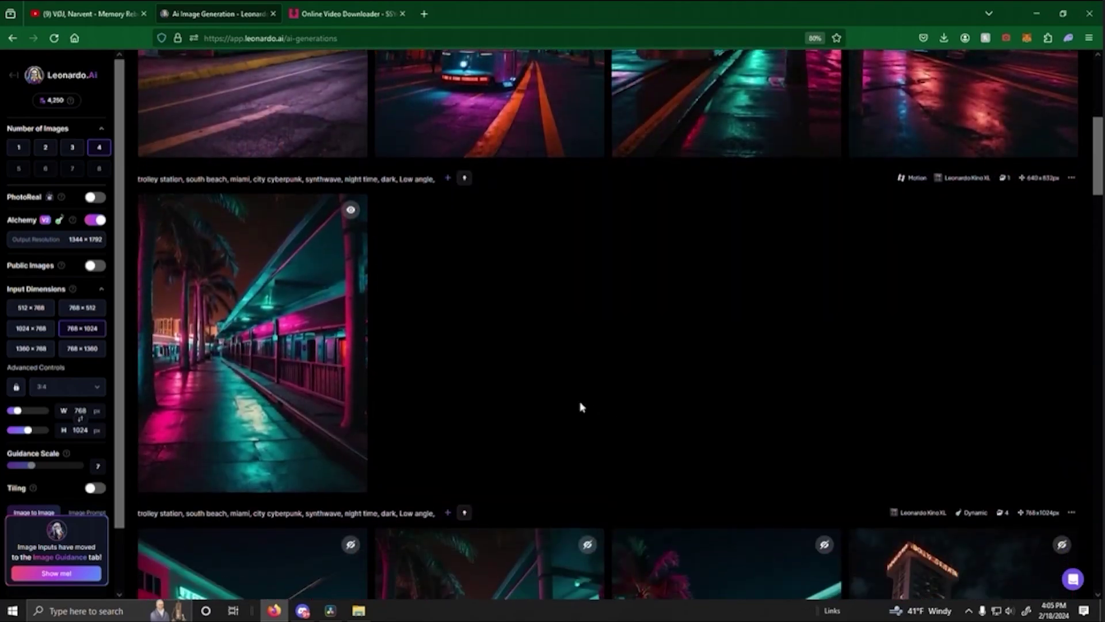
# Step: View the palm-lined station walkway motion video enlarged, close it, and compare the walkway video versions
pyautogui.click(310, 329)
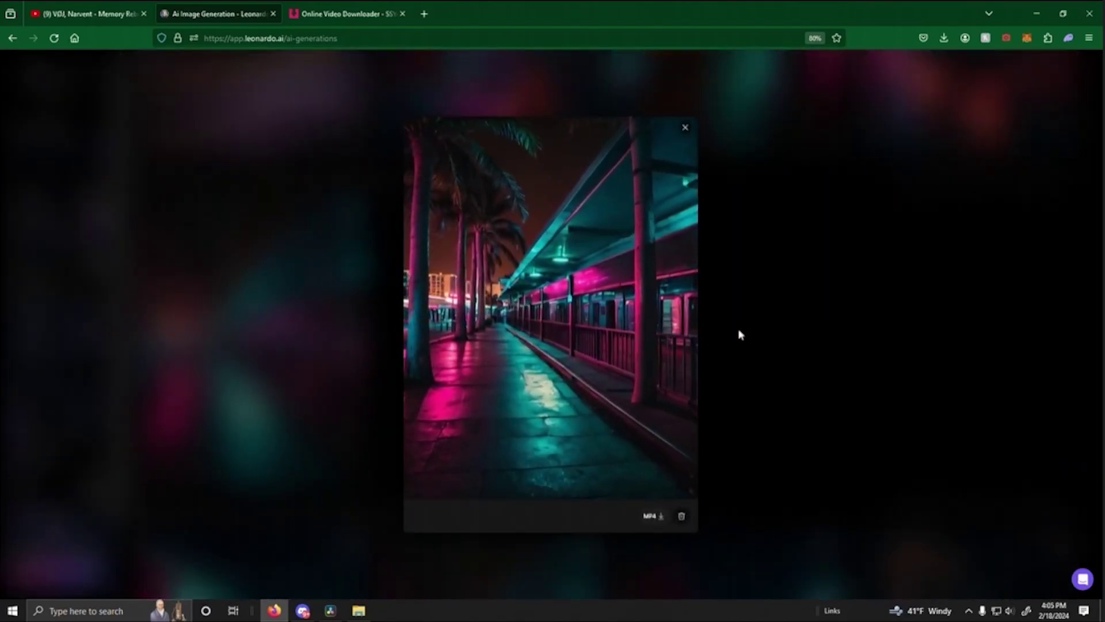
pyautogui.click(749, 333)
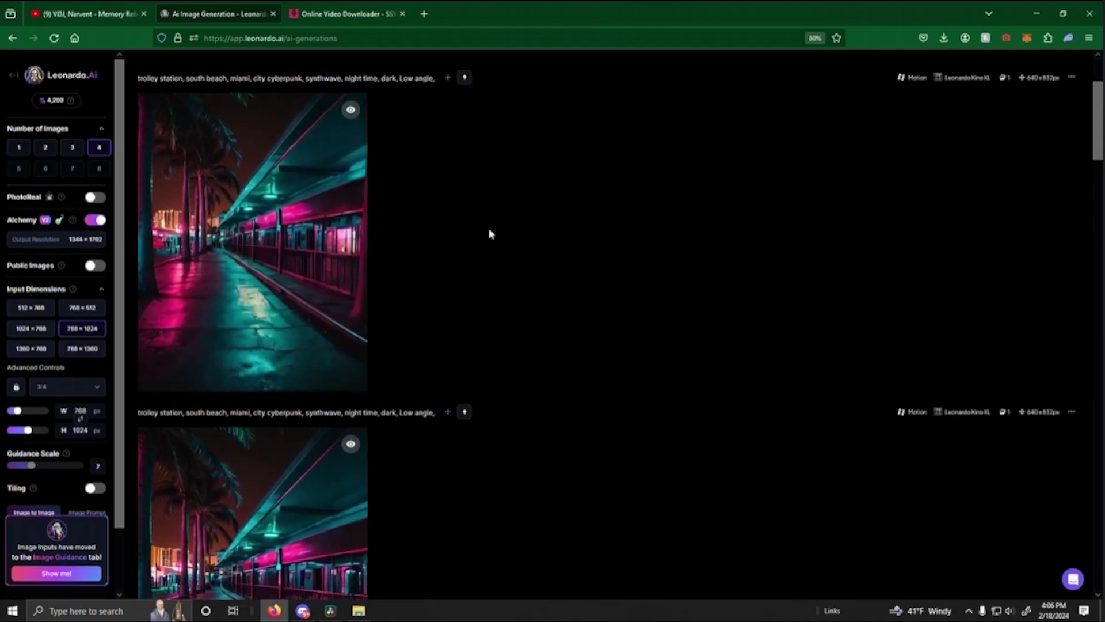
pyautogui.scroll(-1, 487, 239)
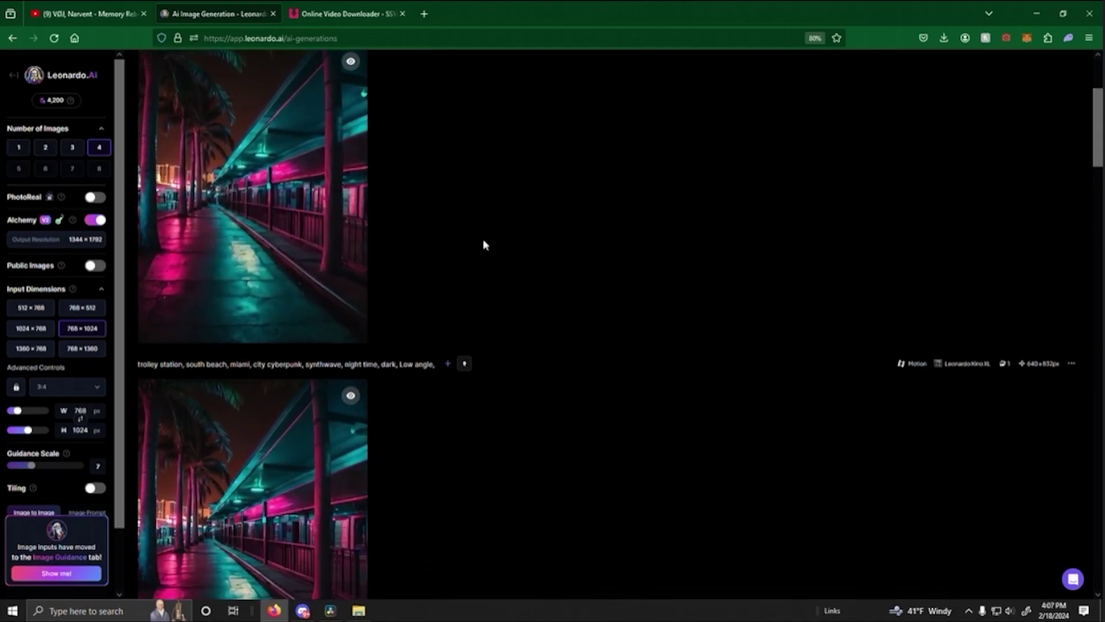
pyautogui.moveTo(240, 269)
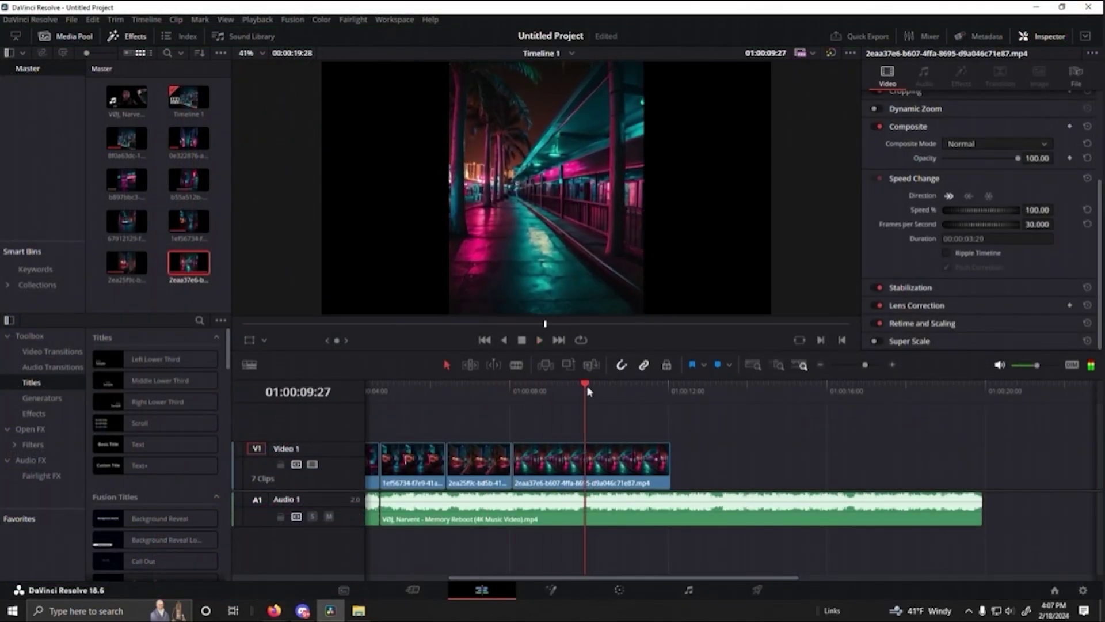
# Step: Replay the start of the walkway clip, and import the a8b88acb MP4 from the Downloads folder into the media pool
pyautogui.click(450, 392)
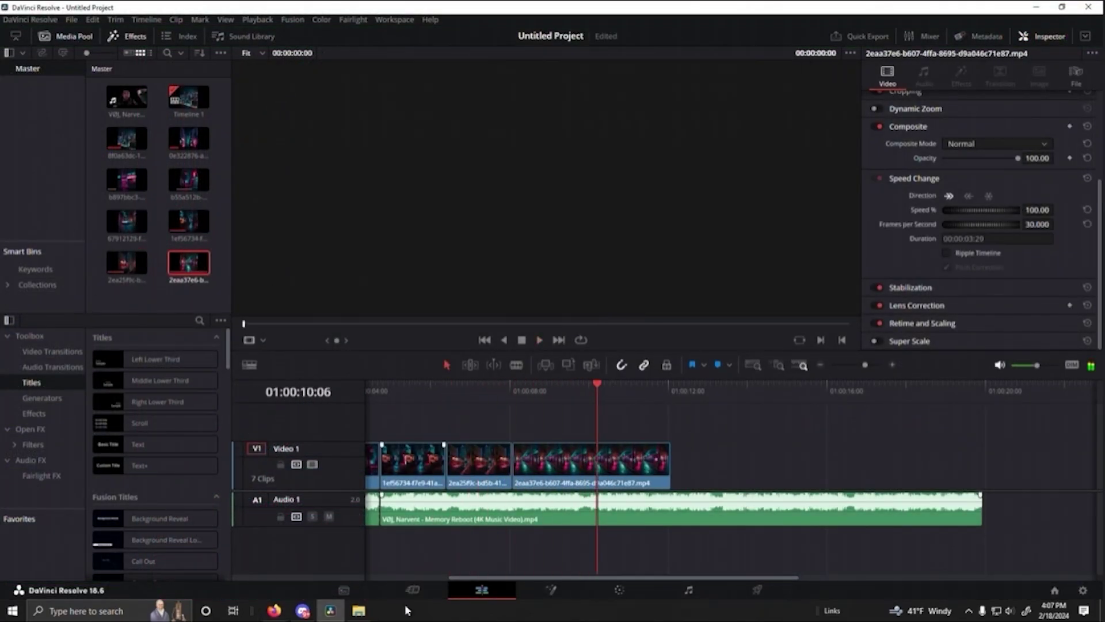
pyautogui.click(359, 610)
pyautogui.moveTo(685, 230); pyautogui.dragTo(128, 304)
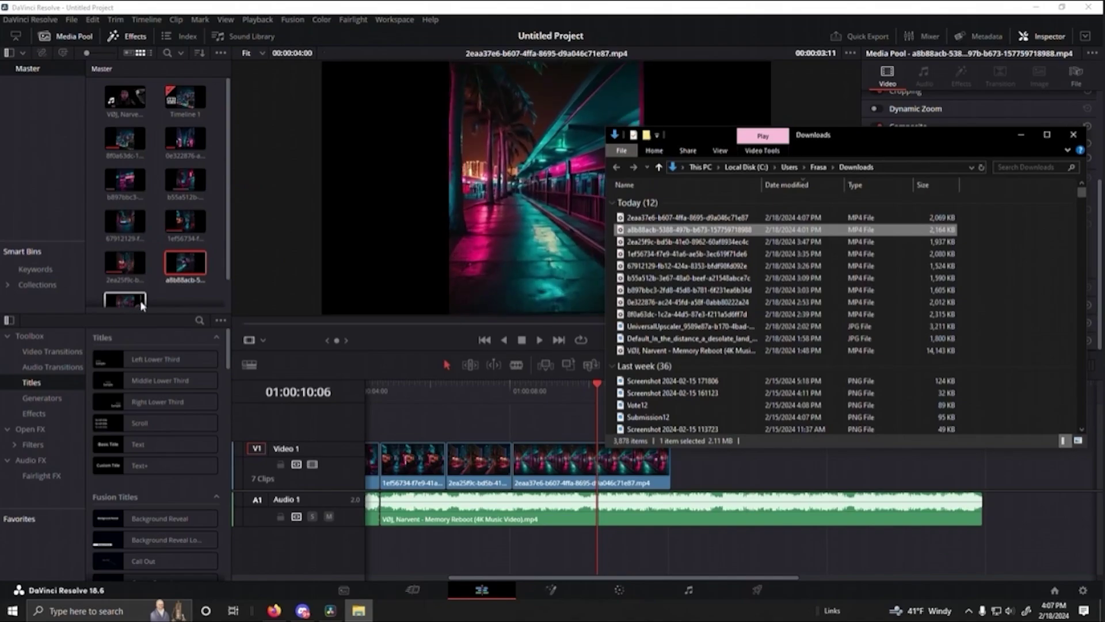
# Step: Shift the walkway clip along Video 1, insert the a8b88acb clip in the gap after 2ea25f9c, and trim its end to about the preceding clip's length
pyautogui.click(552, 420)
pyautogui.moveTo(529, 457); pyautogui.dragTo(671, 457)
pyautogui.moveTo(185, 262); pyautogui.dragTo(518, 461)
pyautogui.moveTo(670, 468); pyautogui.dragTo(580, 468)
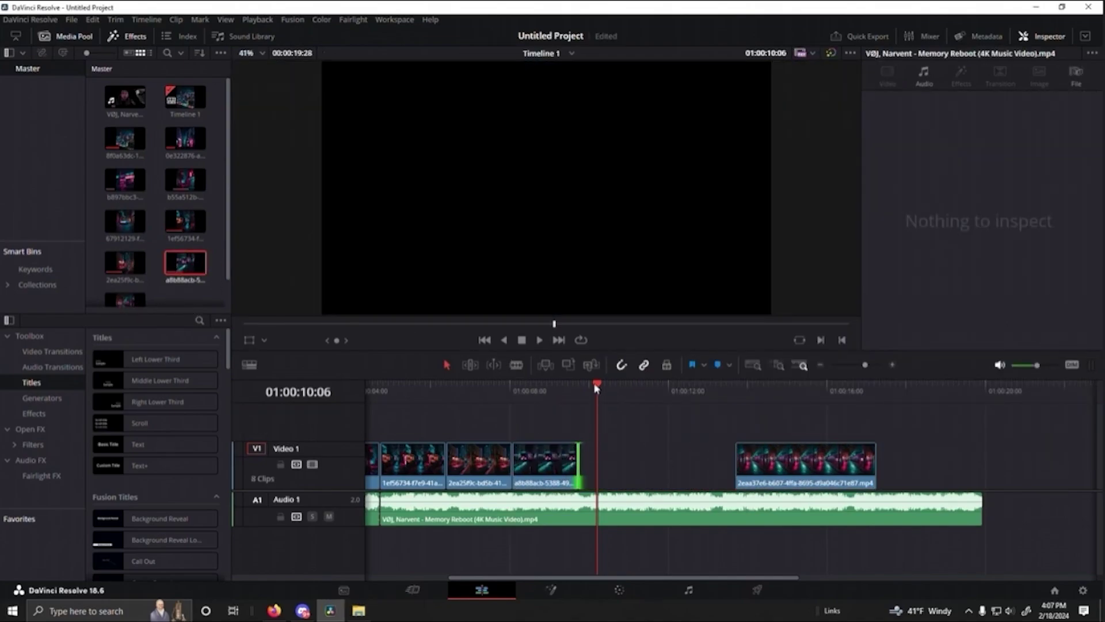
# Step: Play the music around the new cut, butt the walkway clip against the a8b88acb clip, and trim its end to a 00:00:01:19 duration
pyautogui.moveTo(466, 390); pyautogui.dragTo(584, 388)
pyautogui.press('space')
pyautogui.moveTo(760, 439); pyautogui.dragTo(604, 455)
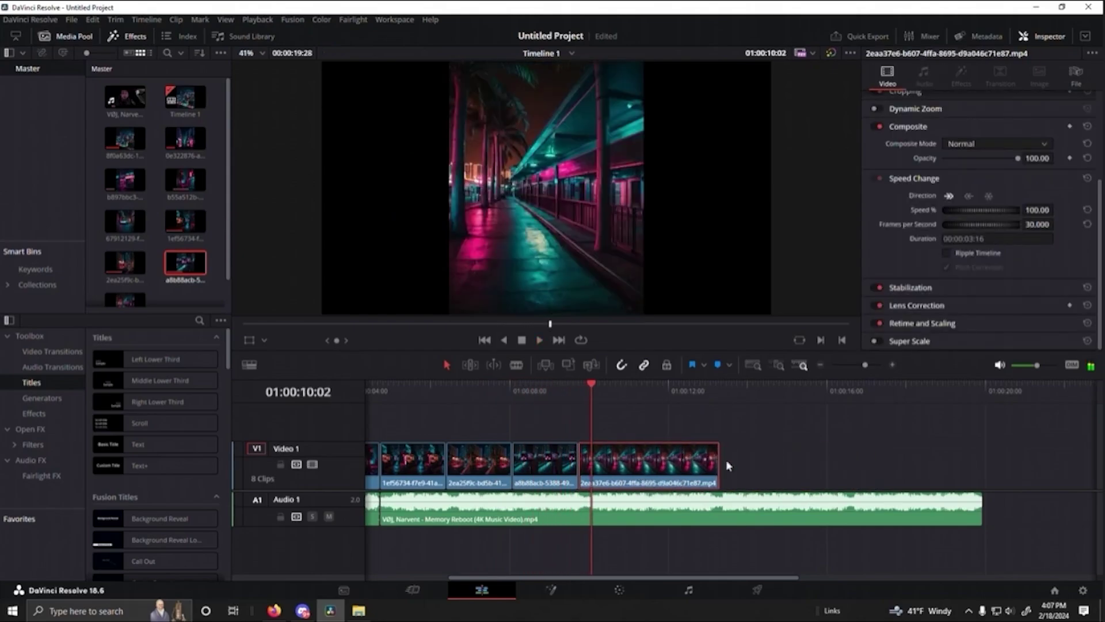
pyautogui.moveTo(720, 461); pyautogui.dragTo(644, 460)
# Step: Play back the edit from the red tram clip past the end of the walkway clip, and scrub back over the last cut
pyautogui.click(658, 389)
pyautogui.moveTo(658, 389); pyautogui.dragTo(448, 391)
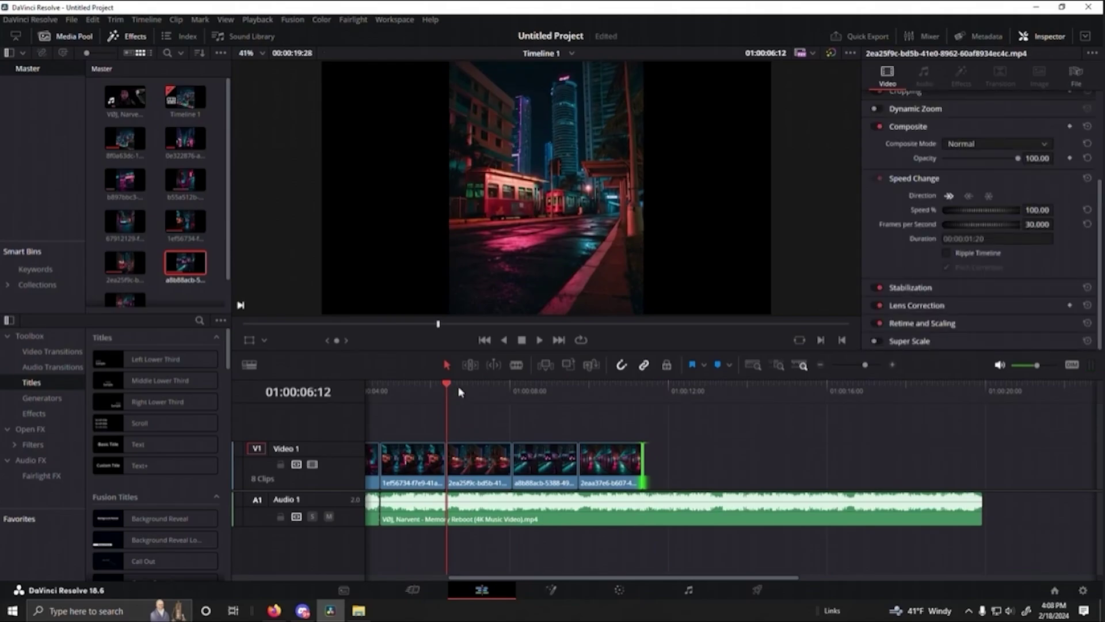
pyautogui.press('space')
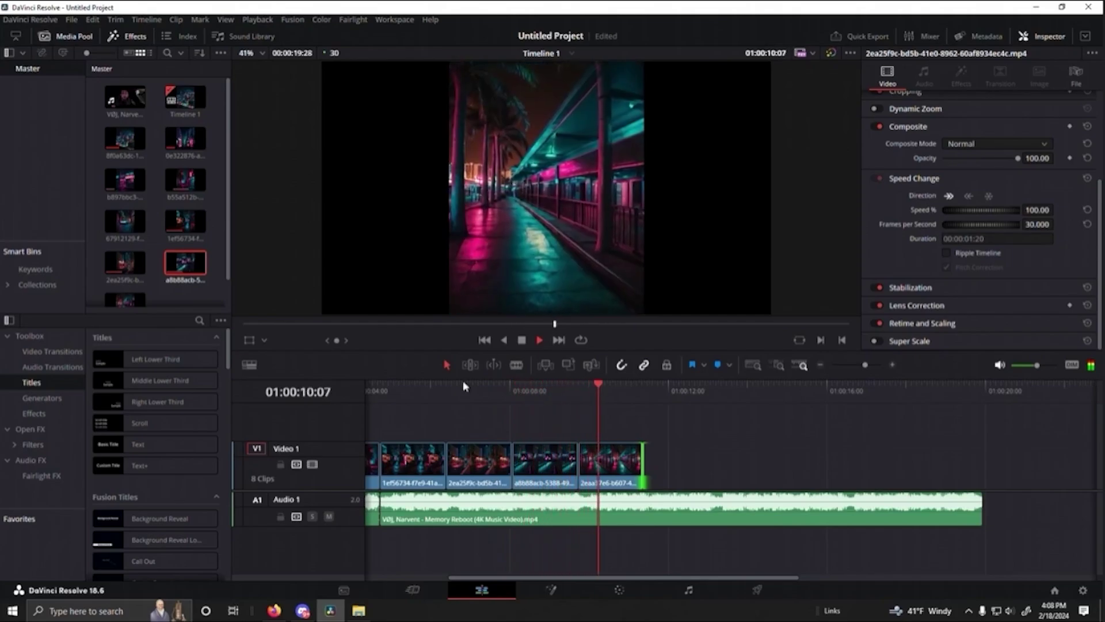
pyautogui.press('space')
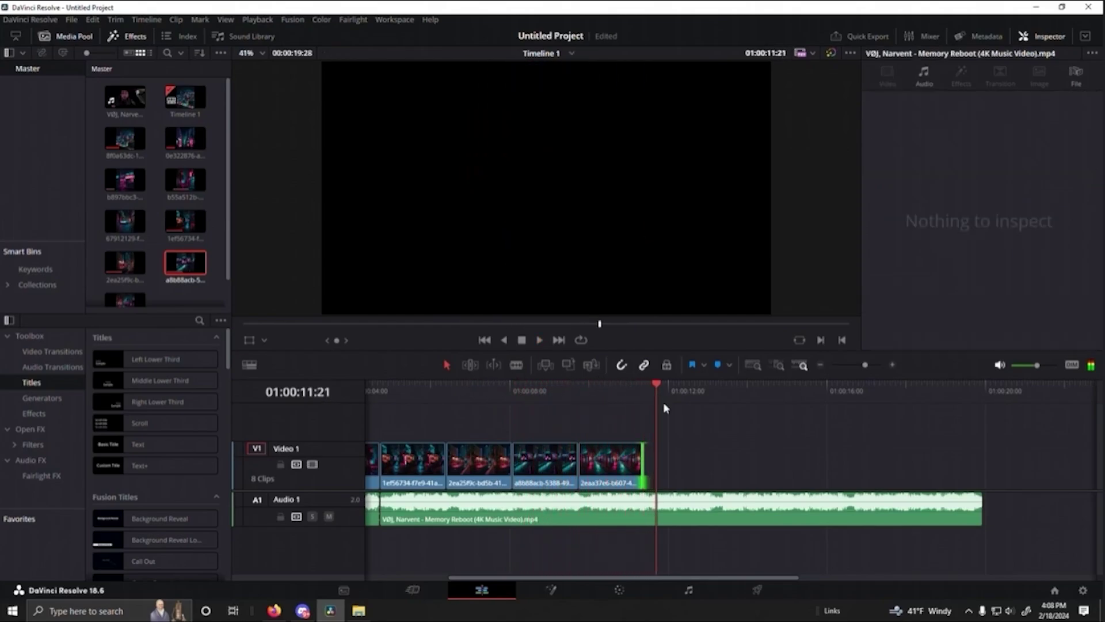
pyautogui.moveTo(645, 393); pyautogui.dragTo(640, 432)
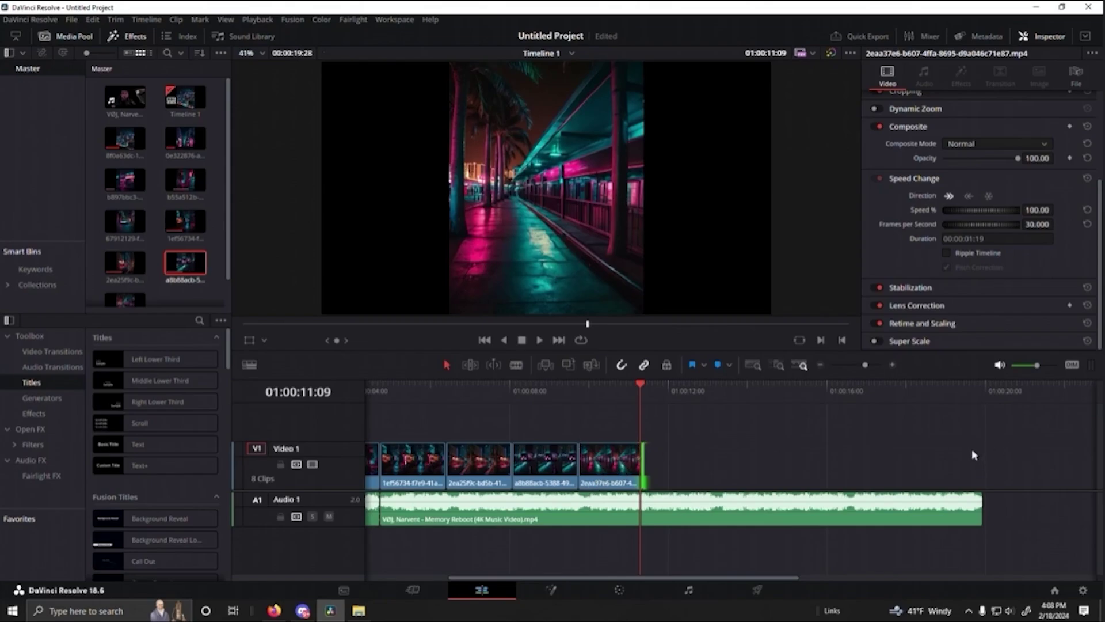
# Step: Play the whole timeline from the beginning to check the cuts against the music, and park the playhead at 01:00:11:11
pyautogui.press('Home')
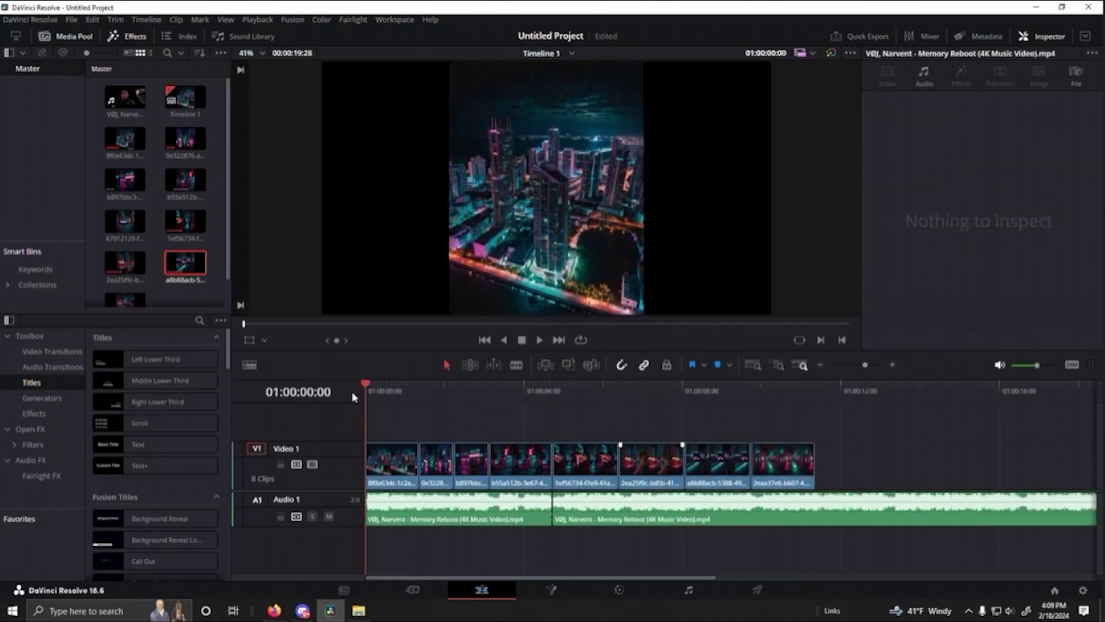
pyautogui.press('space')
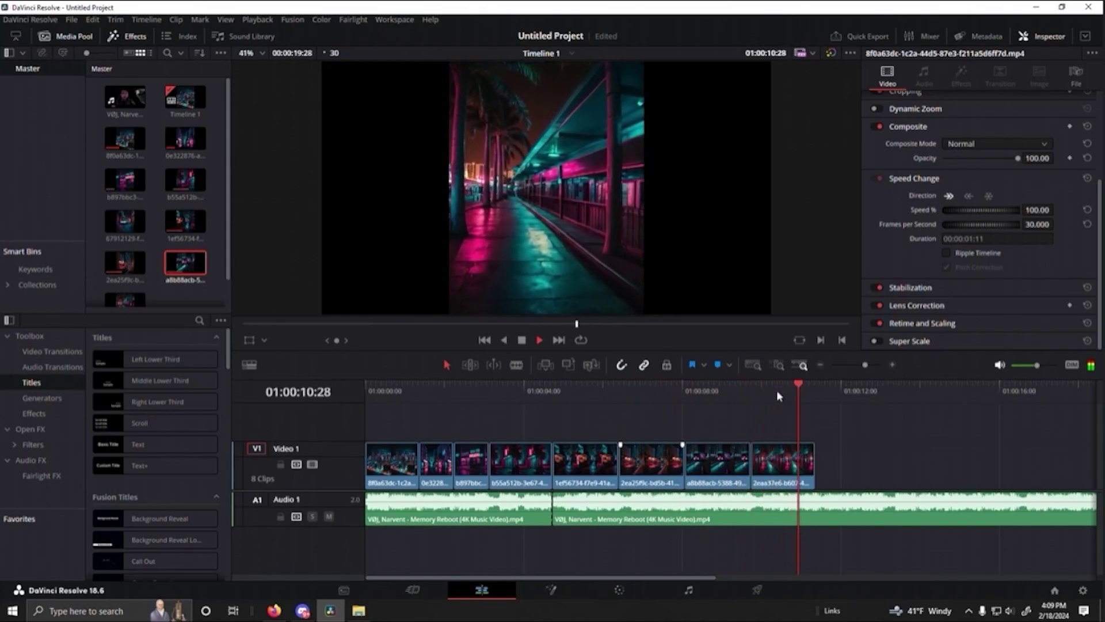
pyautogui.click(813, 392)
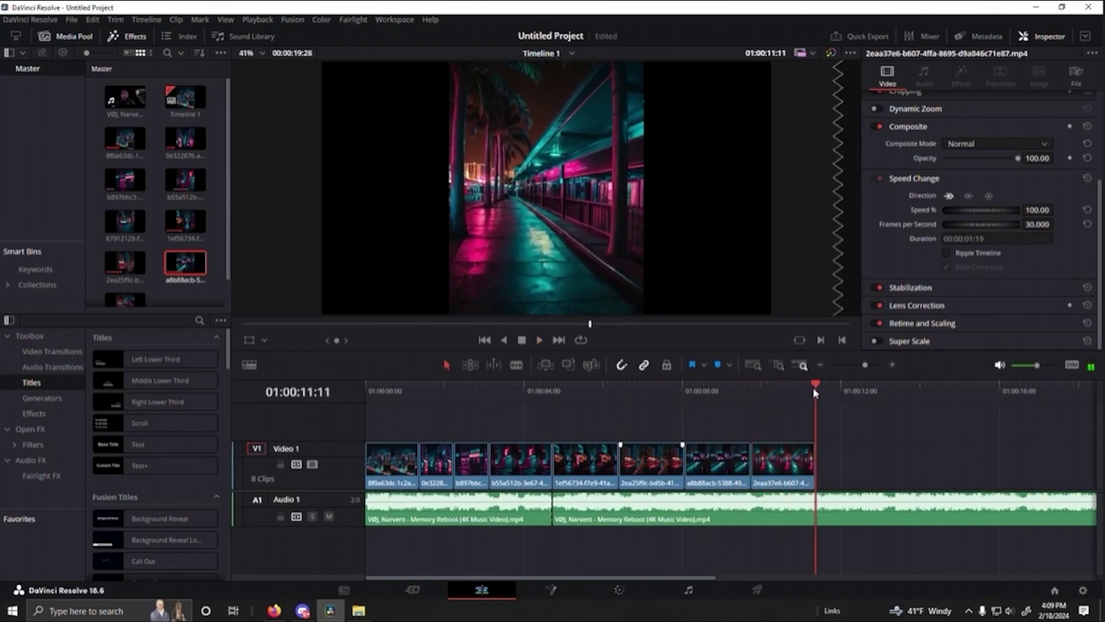
pyautogui.click(815, 392)
pyautogui.hscroll(3, 784, 449)
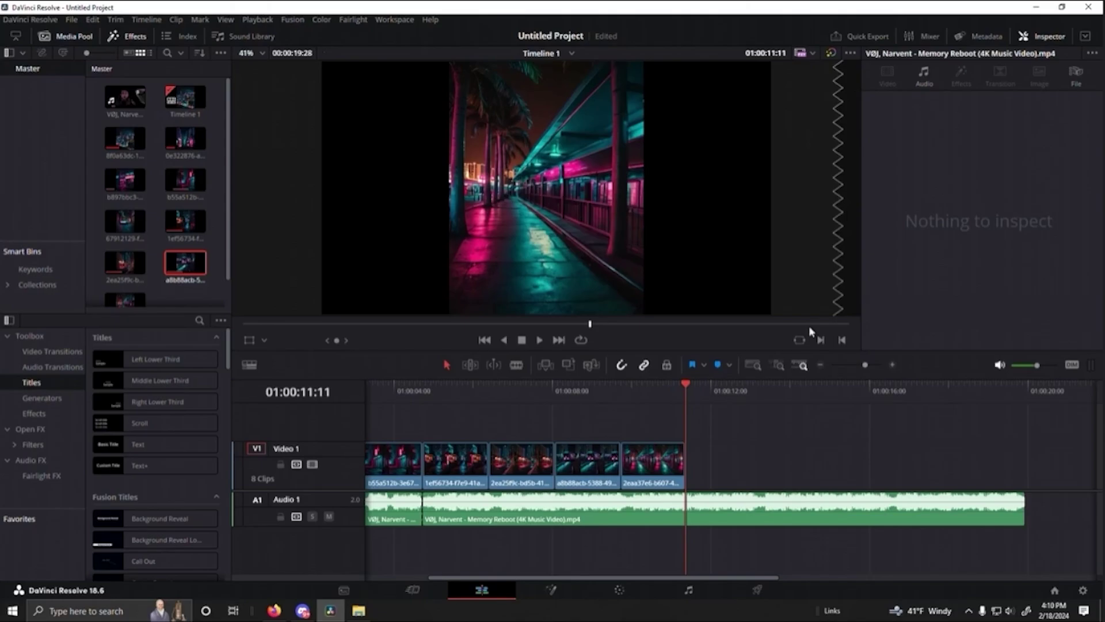
# Step: Switch to Leonardo.Ai, change the prompt's opening to "boardwalk steps, view from the street, boardwalk," and generate four images
pyautogui.hotkey('alt', 'Tab')
pyautogui.scroll(3, 506, 301)
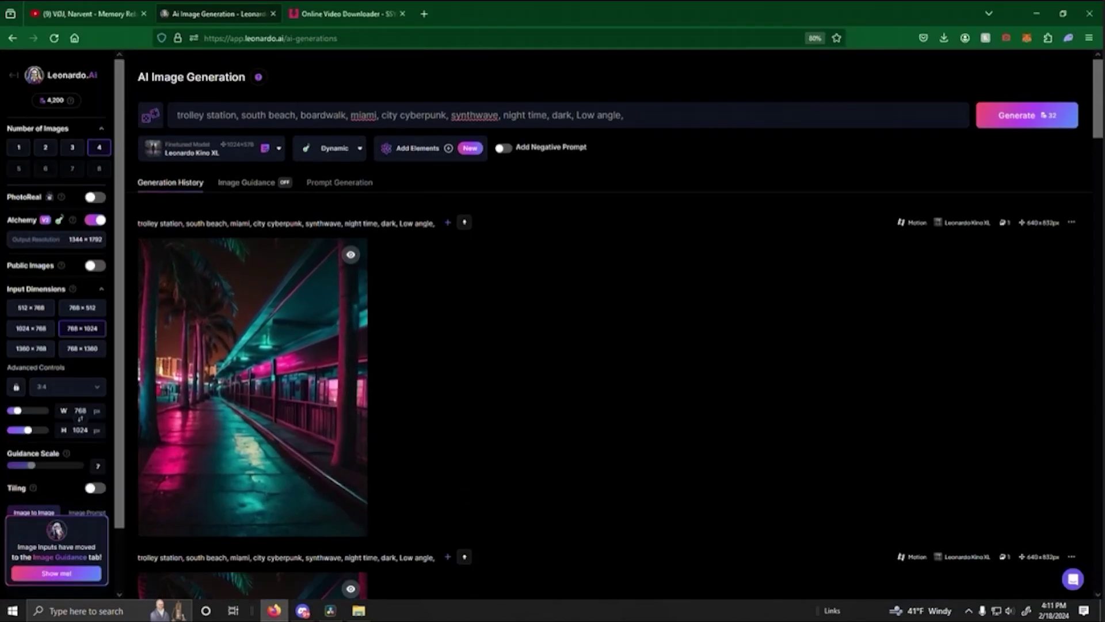
pyautogui.write('boardwalk steps, view from the street, boardwalk')
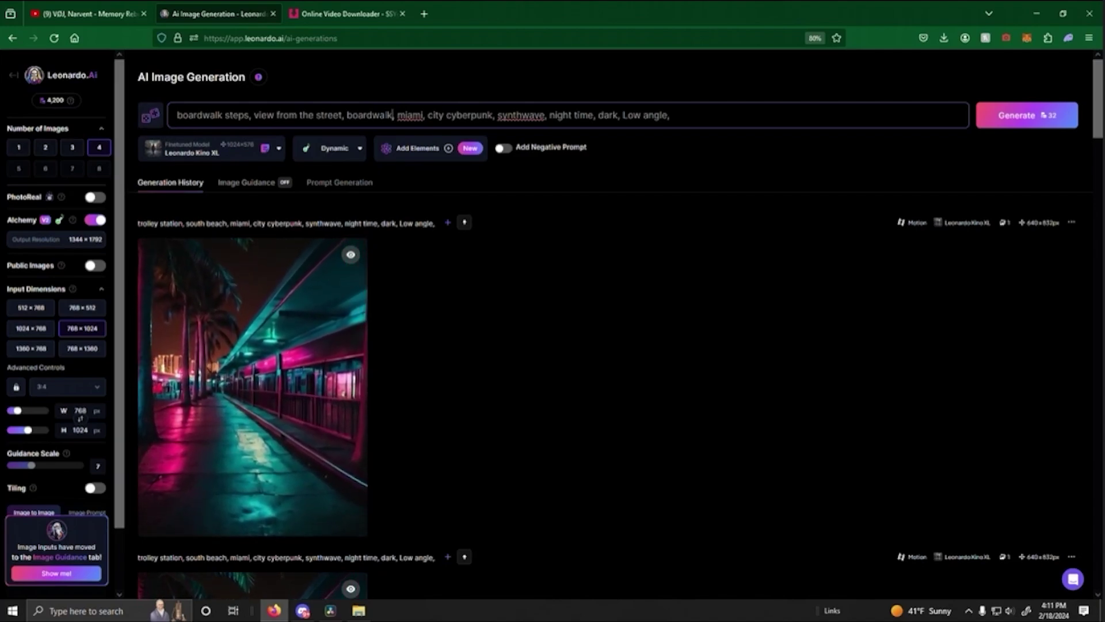
pyautogui.click(1021, 120)
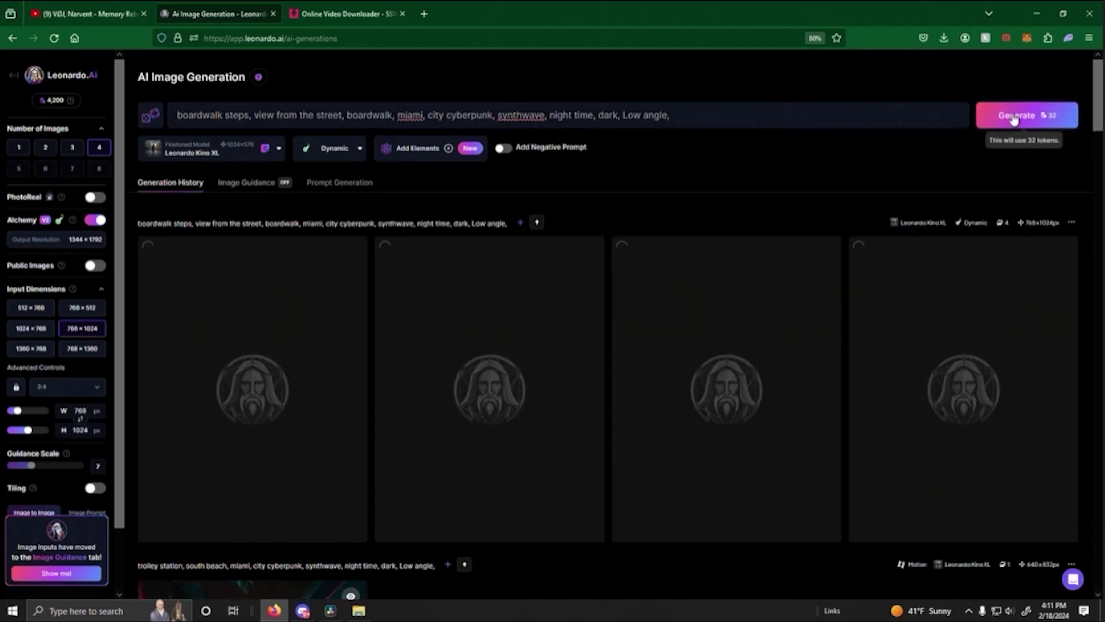
pyautogui.click(329, 610)
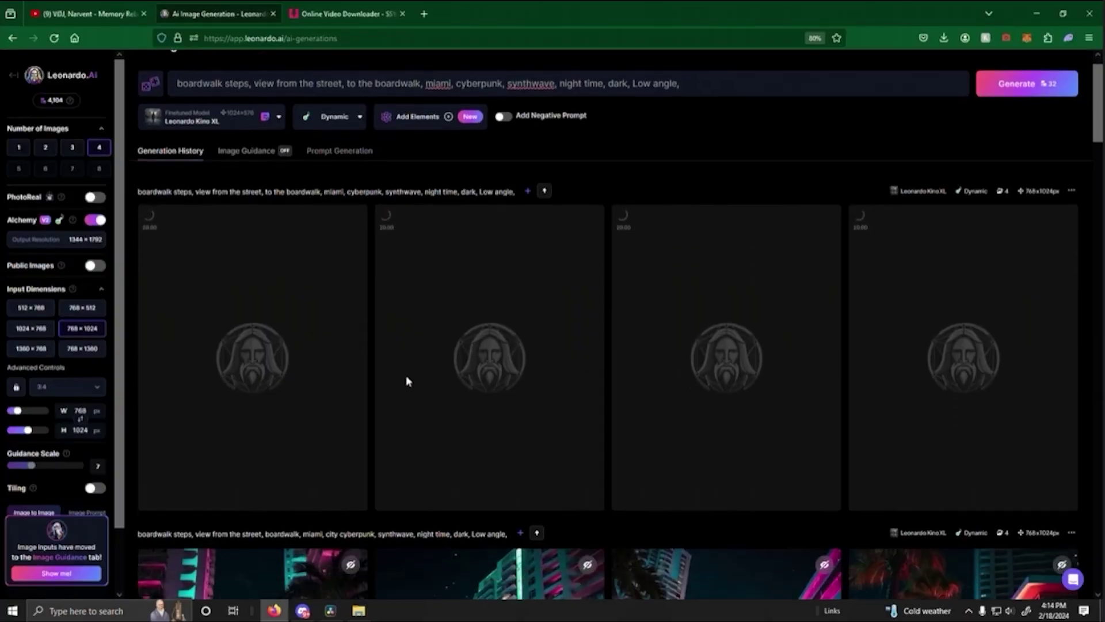
# Step: Look through the boardwalk steps batches, and view the pink-lit staircase image and its motion video enlarged
pyautogui.scroll(-5, 432, 368)
pyautogui.scroll(-3, 495, 285)
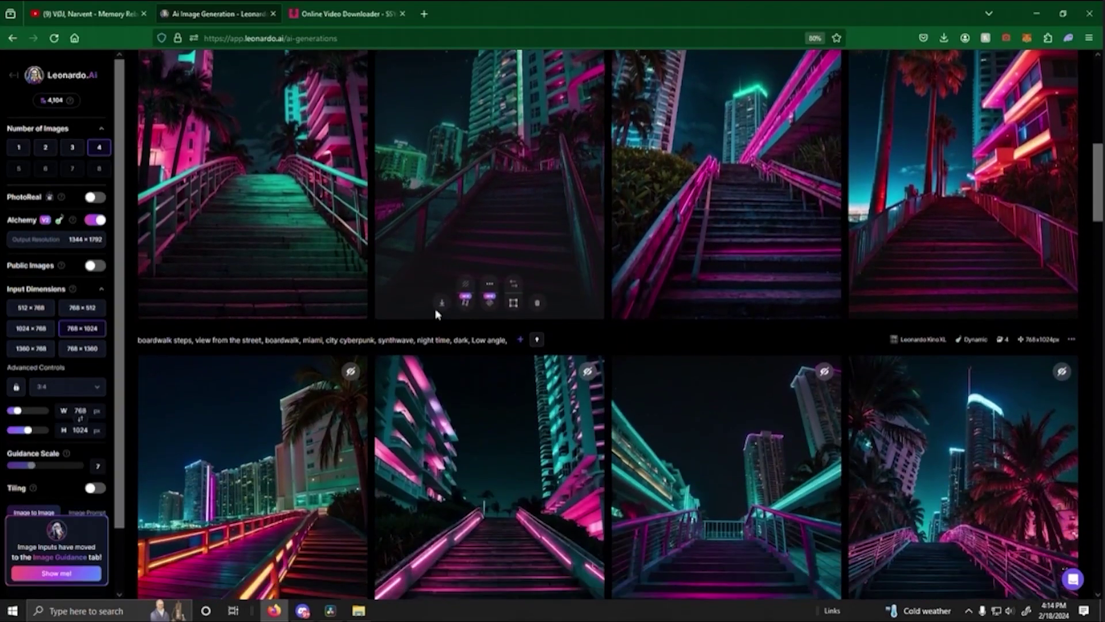
pyautogui.scroll(-3, 407, 322)
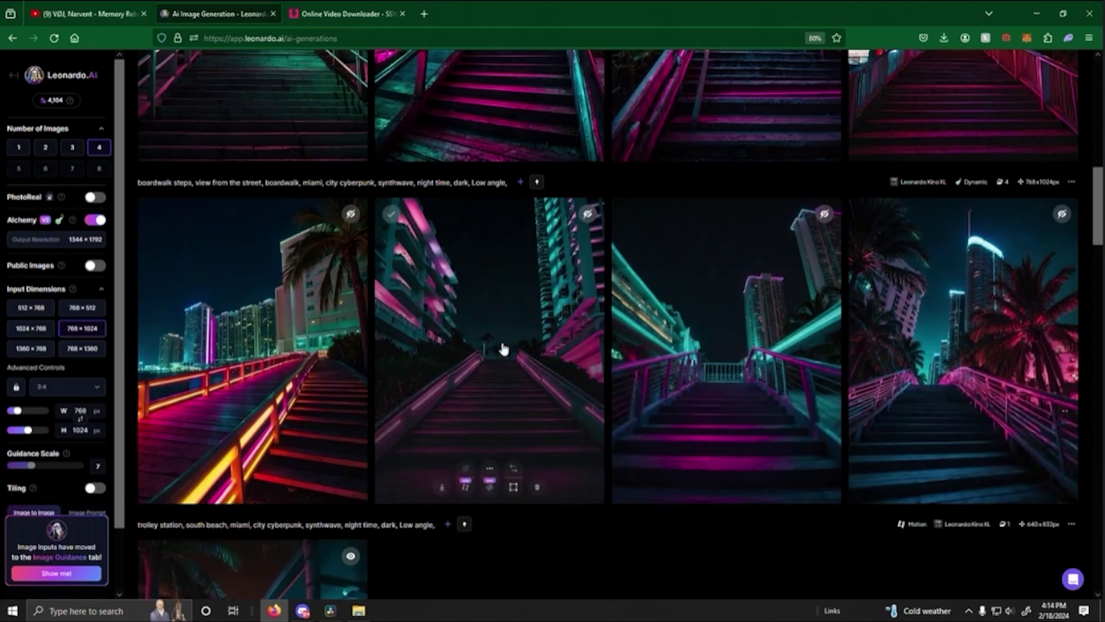
pyautogui.click(543, 409)
pyautogui.click(784, 404)
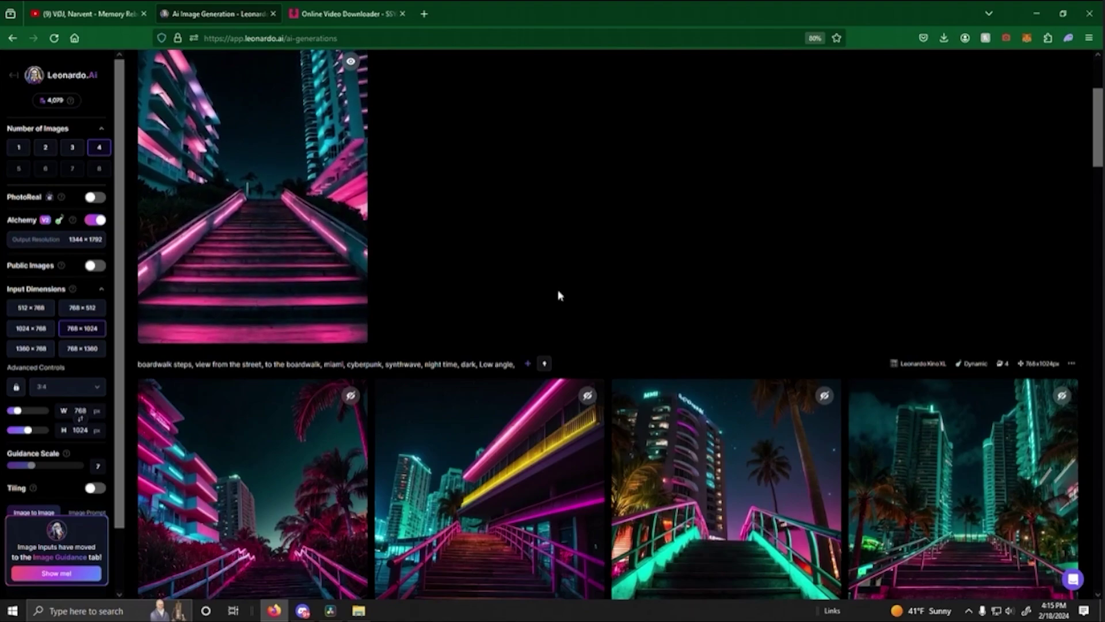
pyautogui.scroll(1, 516, 242)
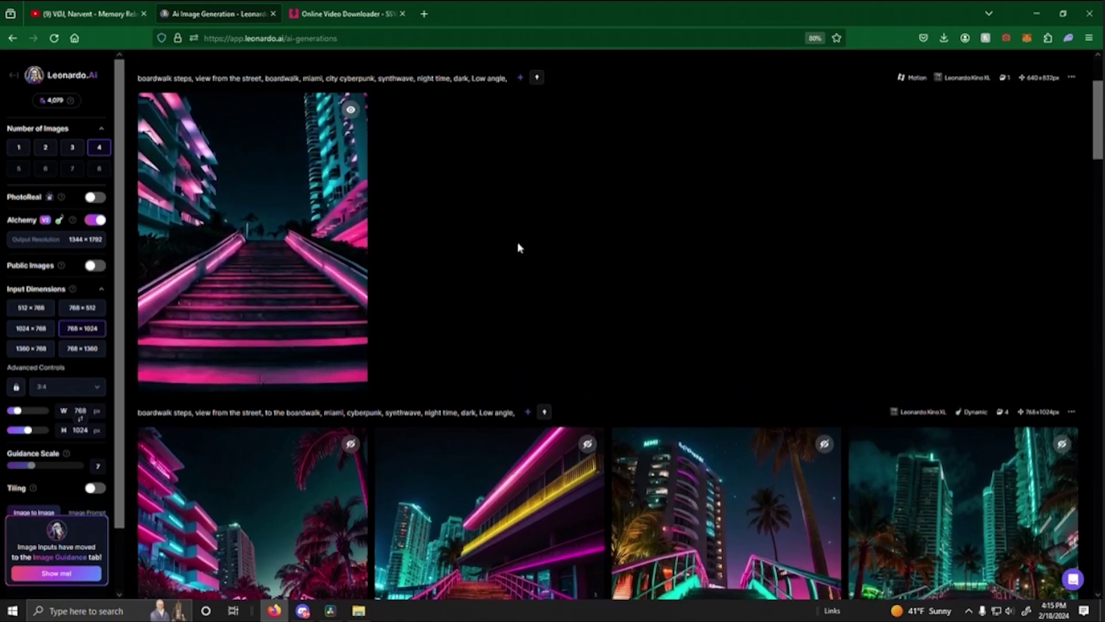
pyautogui.click(298, 242)
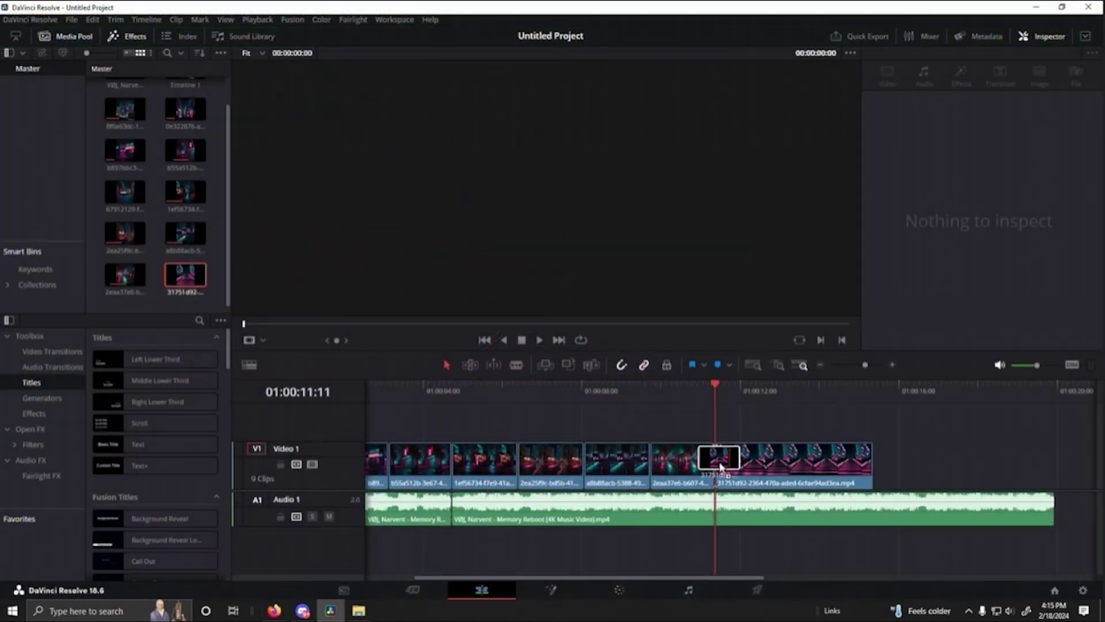
# Step: Place the 31751d92 staircase clip after the walkway clip on Video 1, and trim its end to about 01:00:13:02
pyautogui.moveTo(721, 468); pyautogui.dragTo(720, 468)
pyautogui.moveTo(671, 382); pyautogui.dragTo(783, 387)
pyautogui.moveTo(869, 464); pyautogui.dragTo(784, 464)
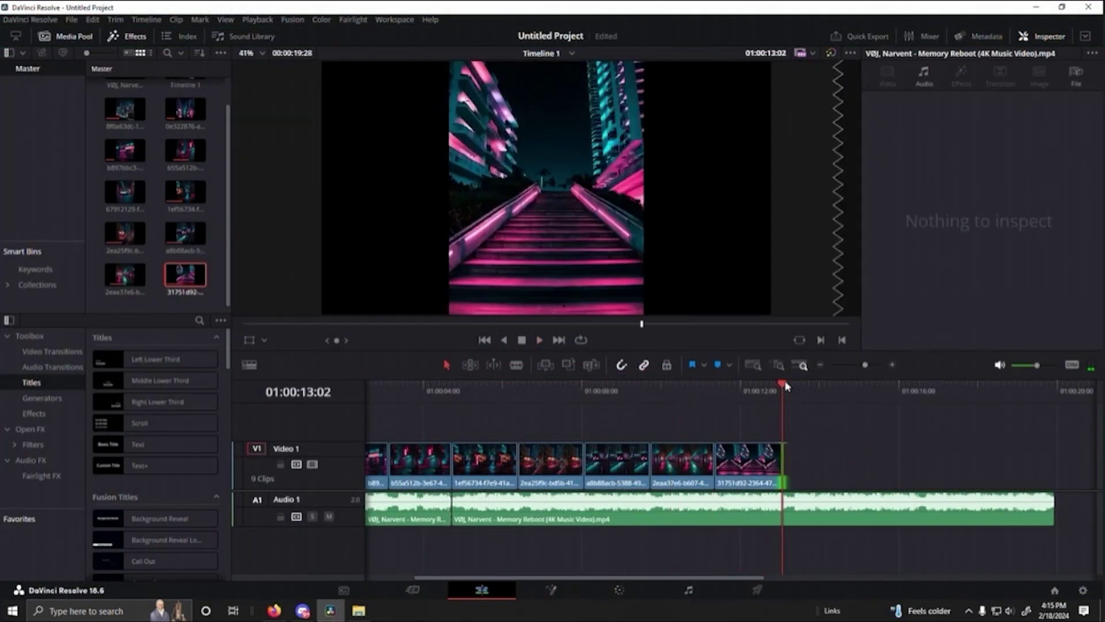
# Step: Play back the walkway and staircase clips with the music, and set the playhead to 01:00:13:02
pyautogui.click(649, 384)
pyautogui.press('space')
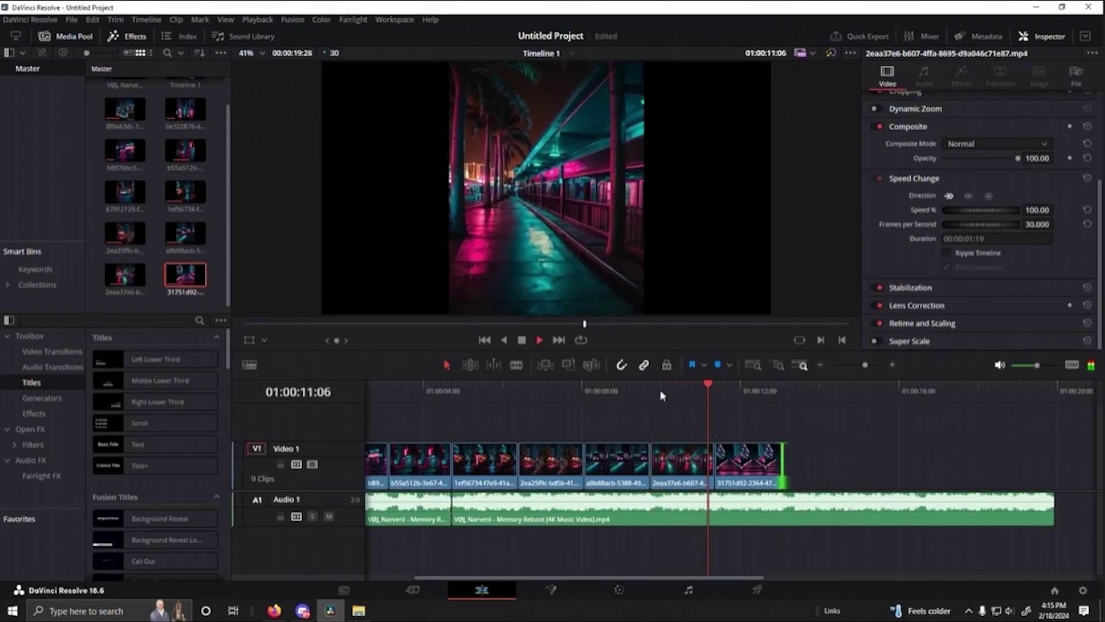
pyautogui.press('space')
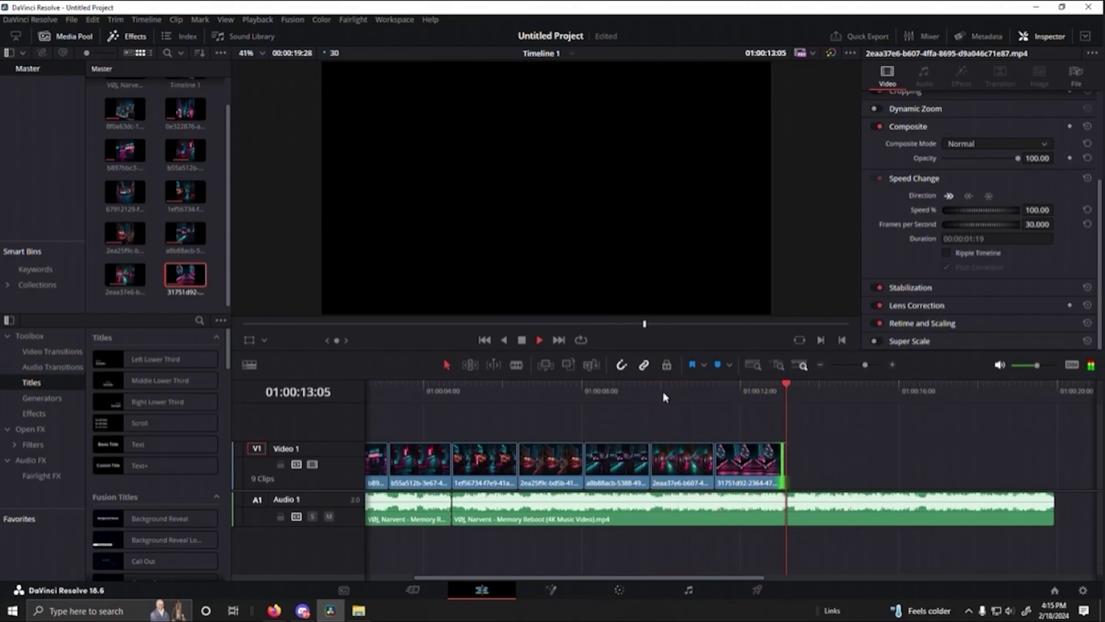
pyautogui.moveTo(709, 400); pyautogui.dragTo(783, 415)
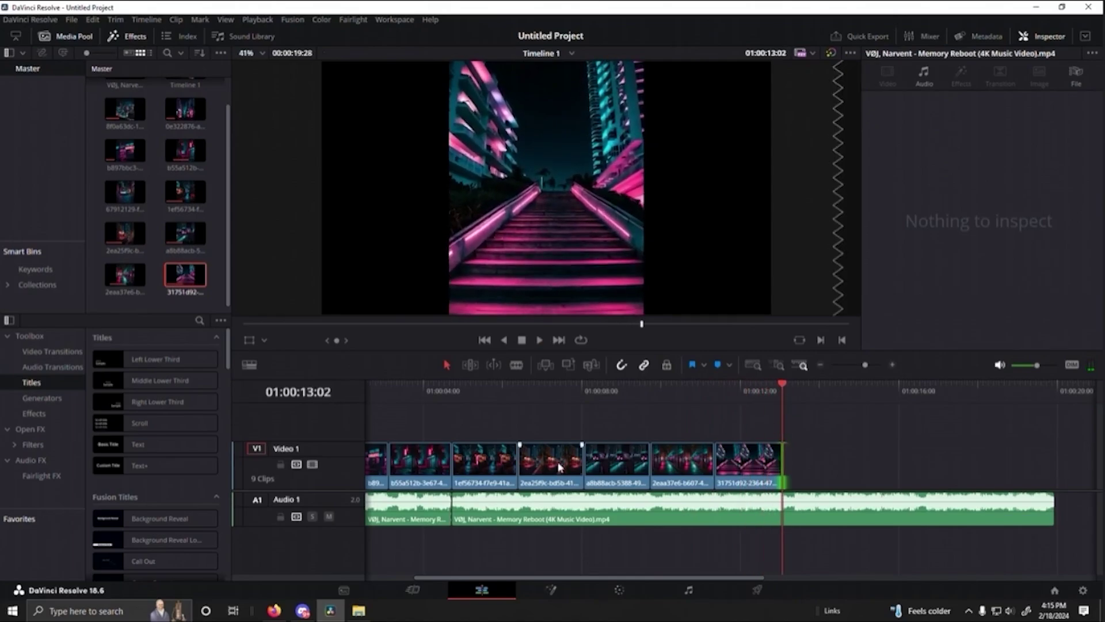
# Step: Switch to Leonardo.Ai, replace the prompt's opening with "boardwalk, arcade, passing by, games, nightlife," before "miami", and generate four images
pyautogui.click(274, 610)
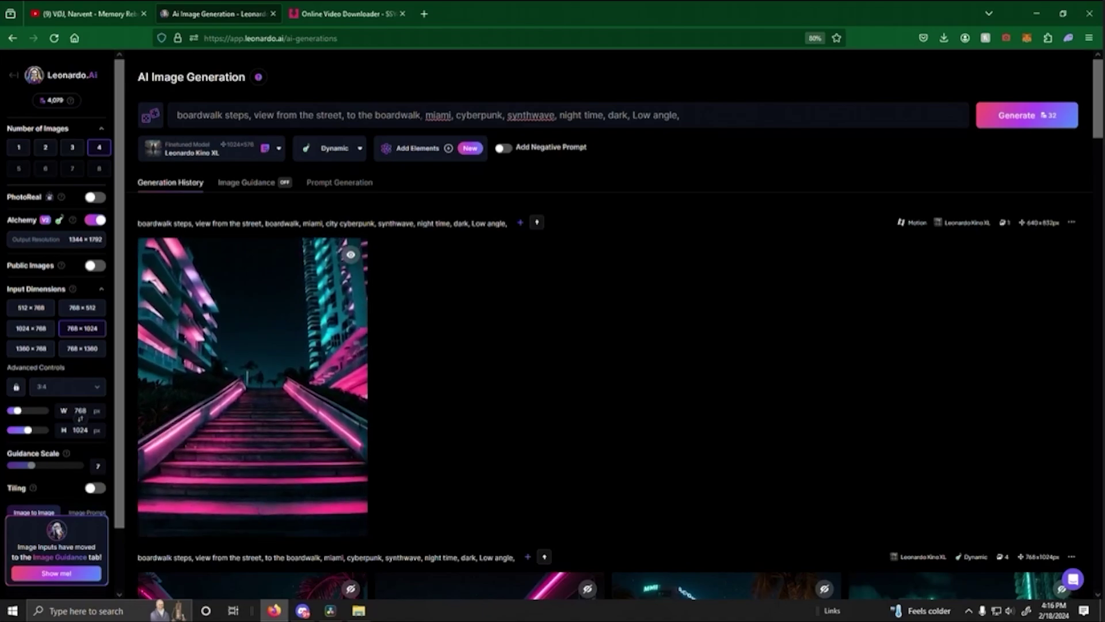
pyautogui.moveTo(177, 115); pyautogui.dragTo(420, 115)
pyautogui.write('boa')
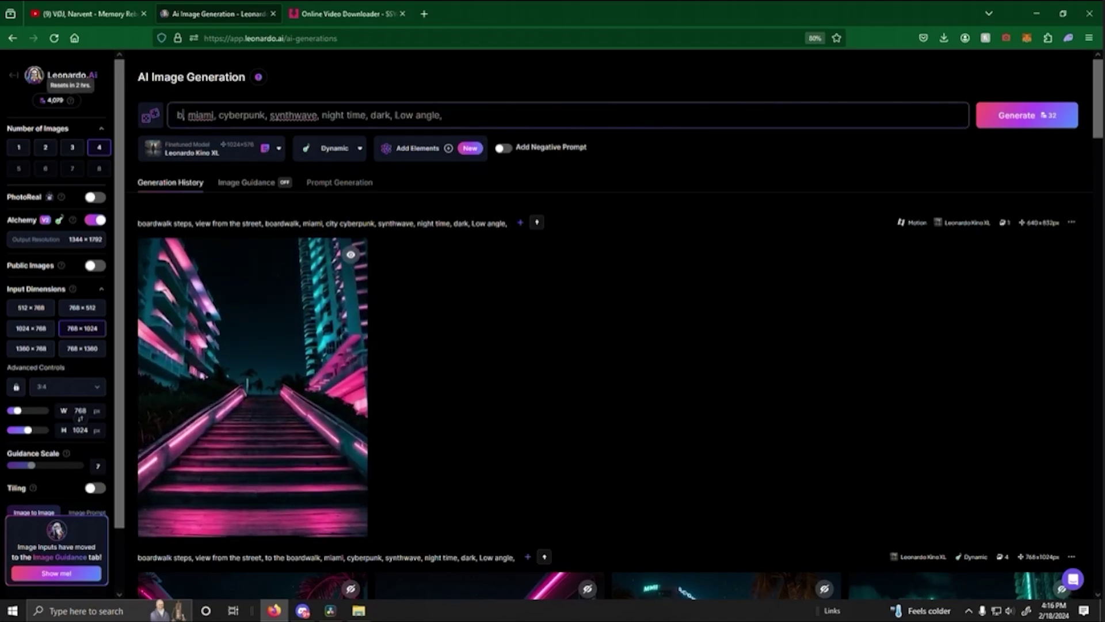
pyautogui.write('rdwalk,')
pyautogui.press('Right')
pyautogui.write('ai')
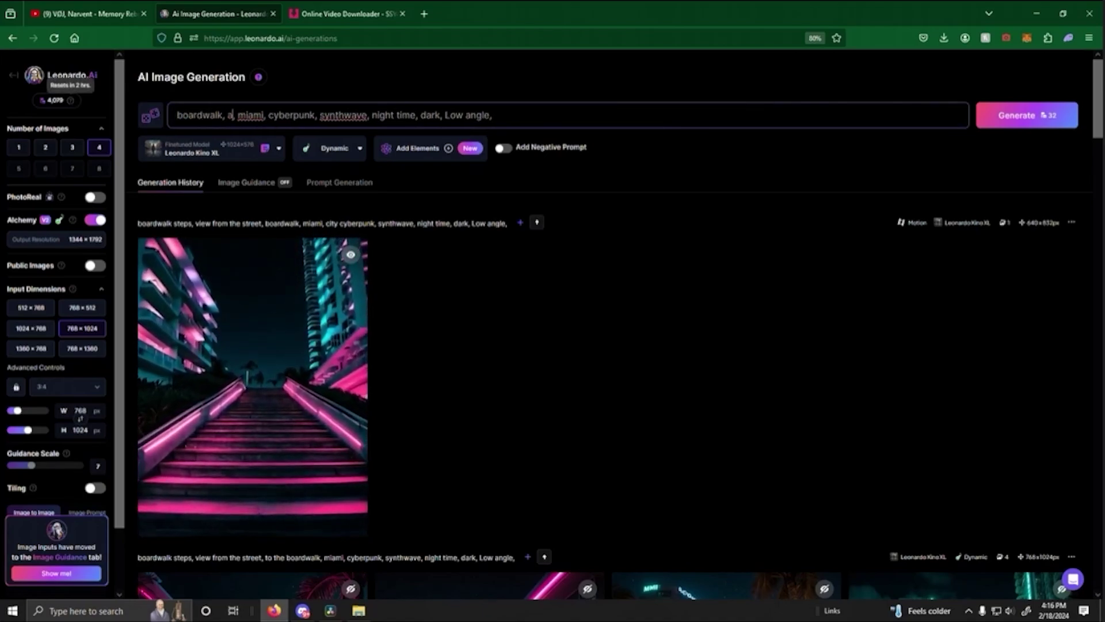
pyautogui.write('cade, passing by, games, nightlife,')
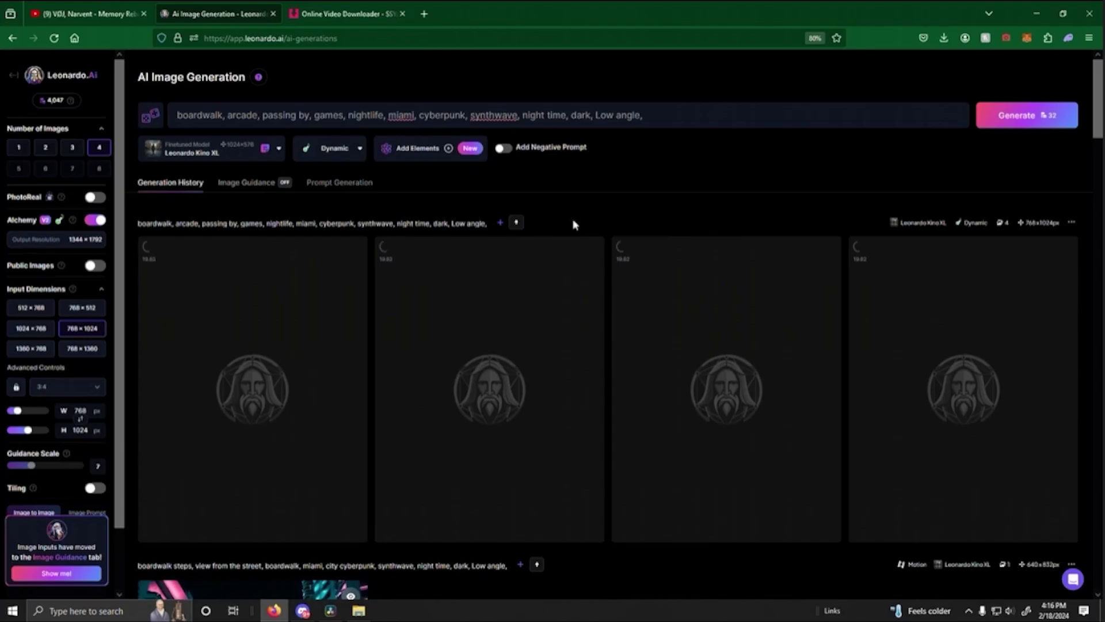
pyautogui.click(332, 611)
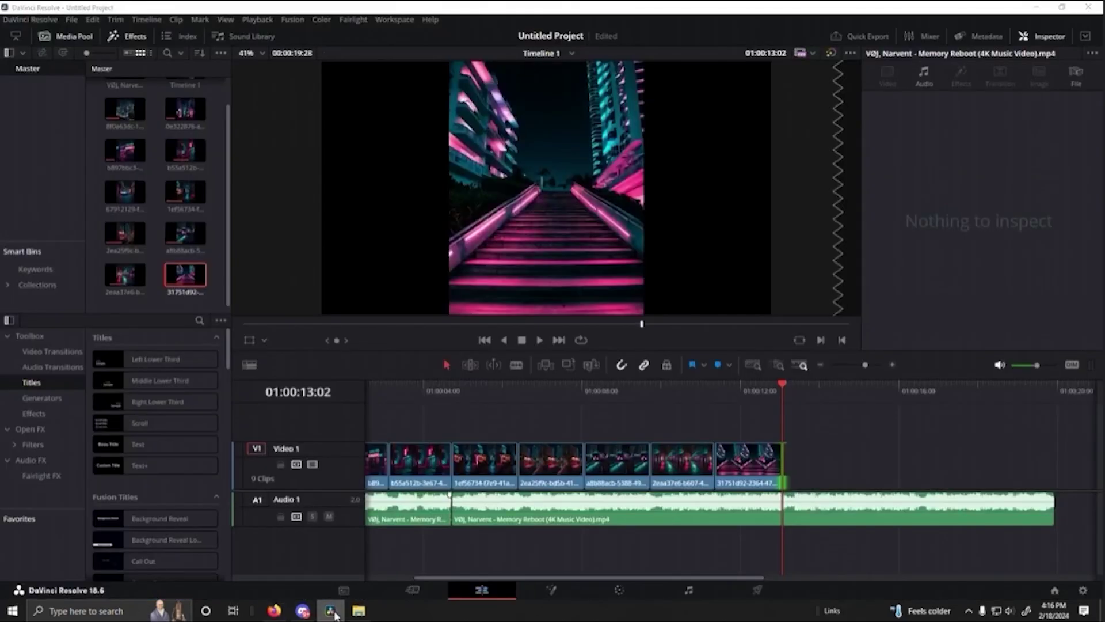
pyautogui.click(333, 612)
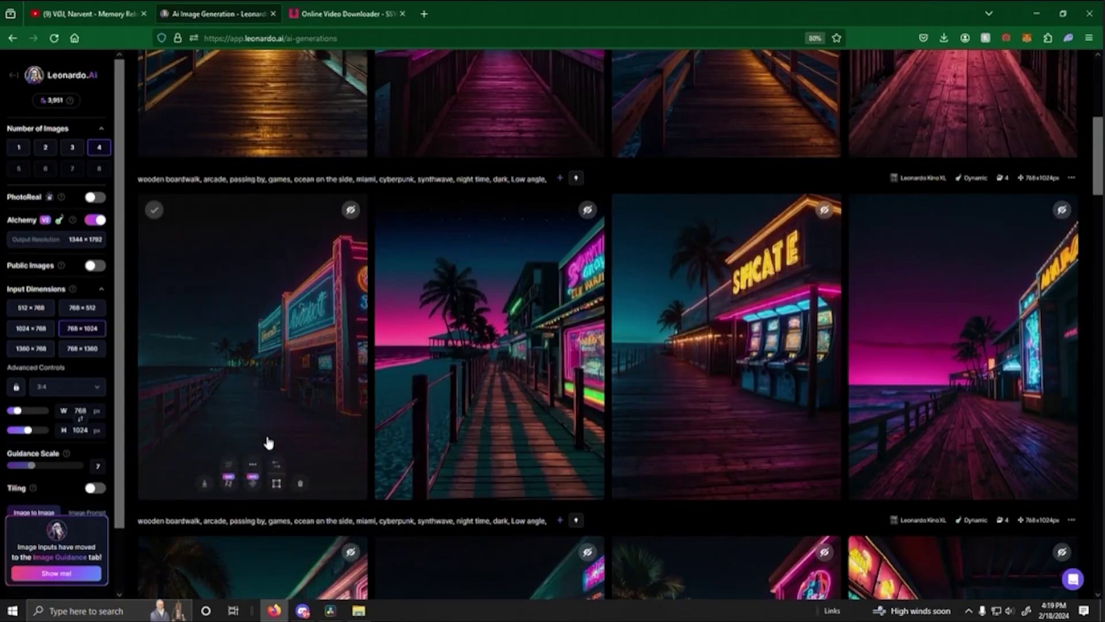
# Step: View the neon arcade boardwalk image enlarged, close it, generate another wooden boardwalk batch, and look through the new images
pyautogui.click(266, 444)
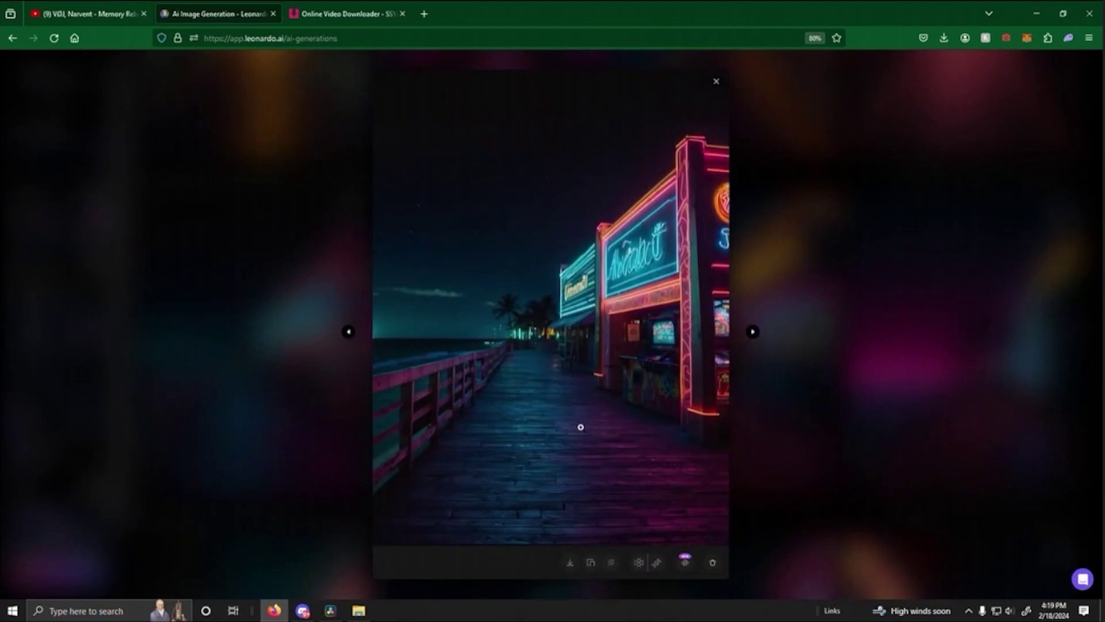
pyautogui.click(783, 451)
pyautogui.scroll(5, 661, 398)
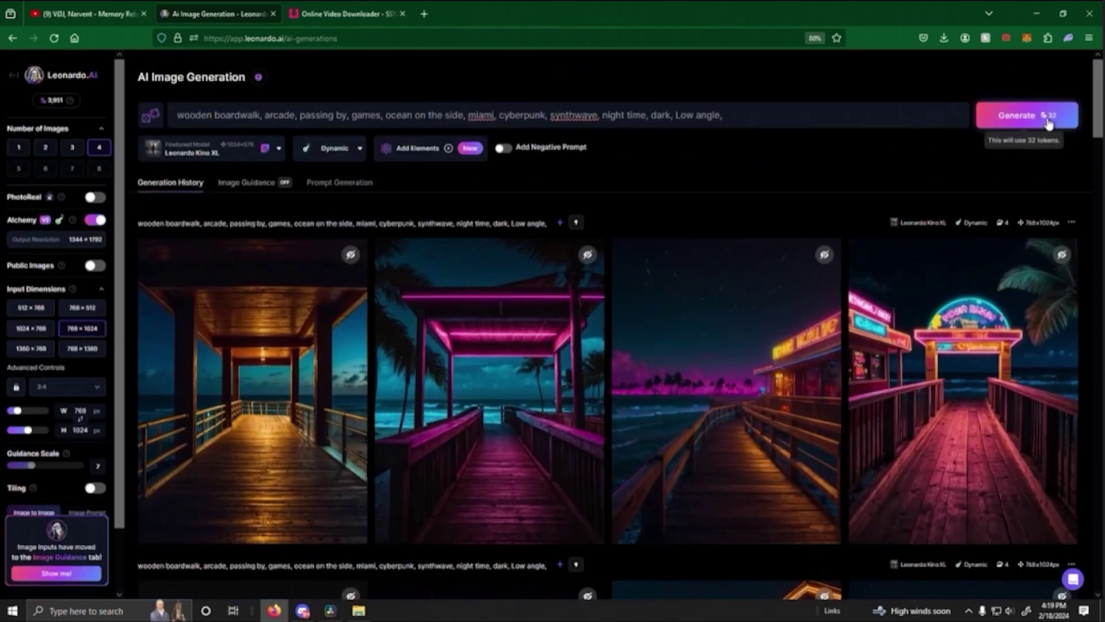
pyautogui.click(1049, 123)
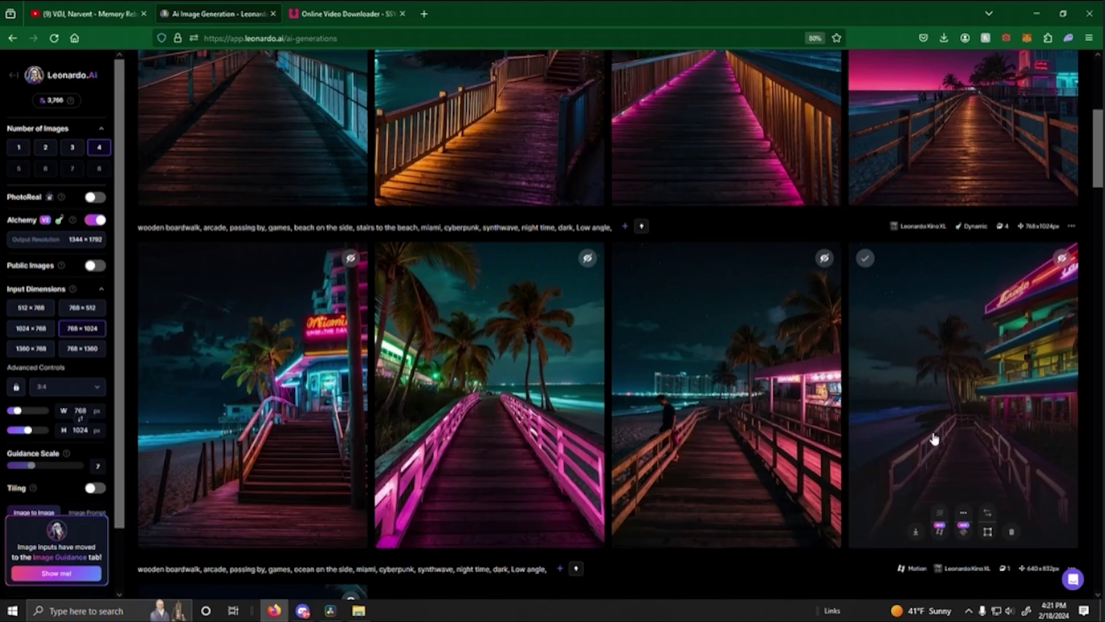
pyautogui.scroll(5, 918, 437)
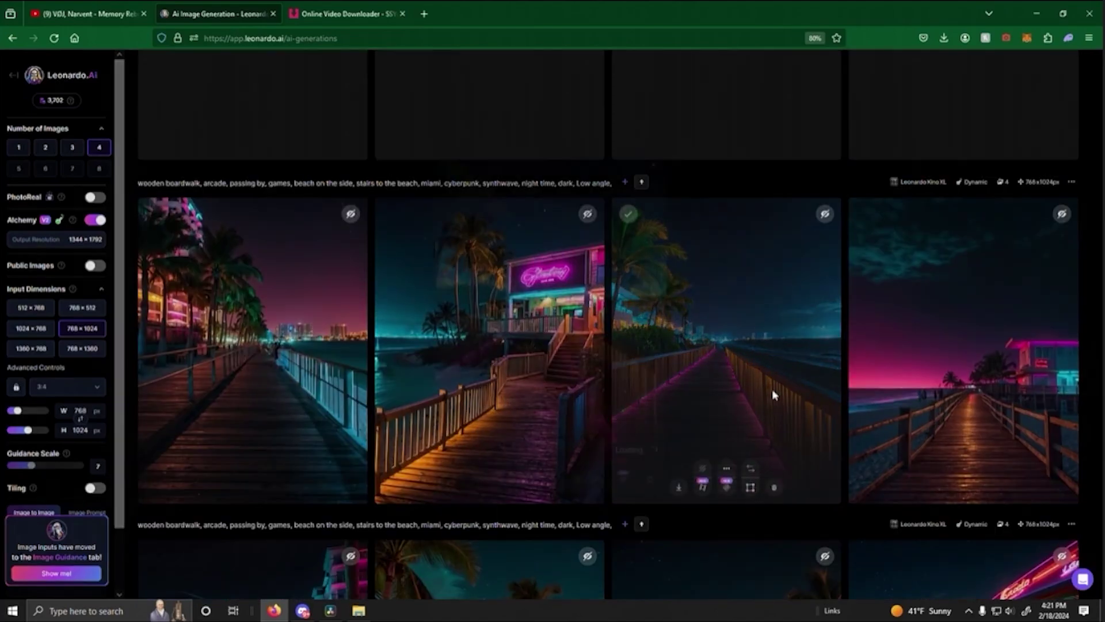
# Step: View the magenta-lit boardwalk image enlarged, close it, and generate a motion video from that image
pyautogui.click(772, 388)
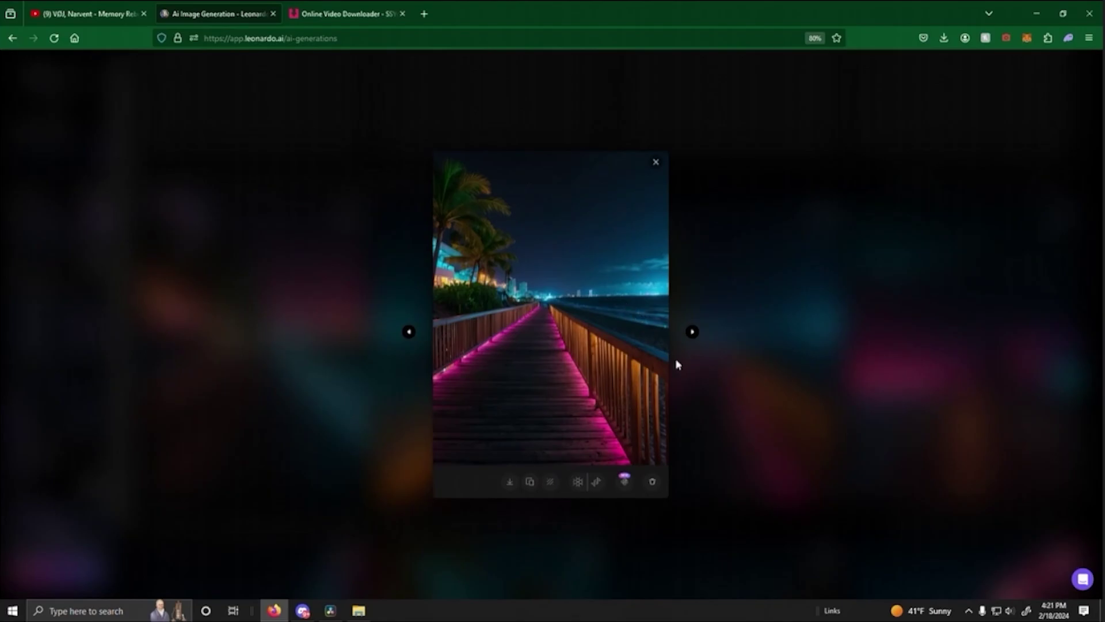
pyautogui.click(760, 413)
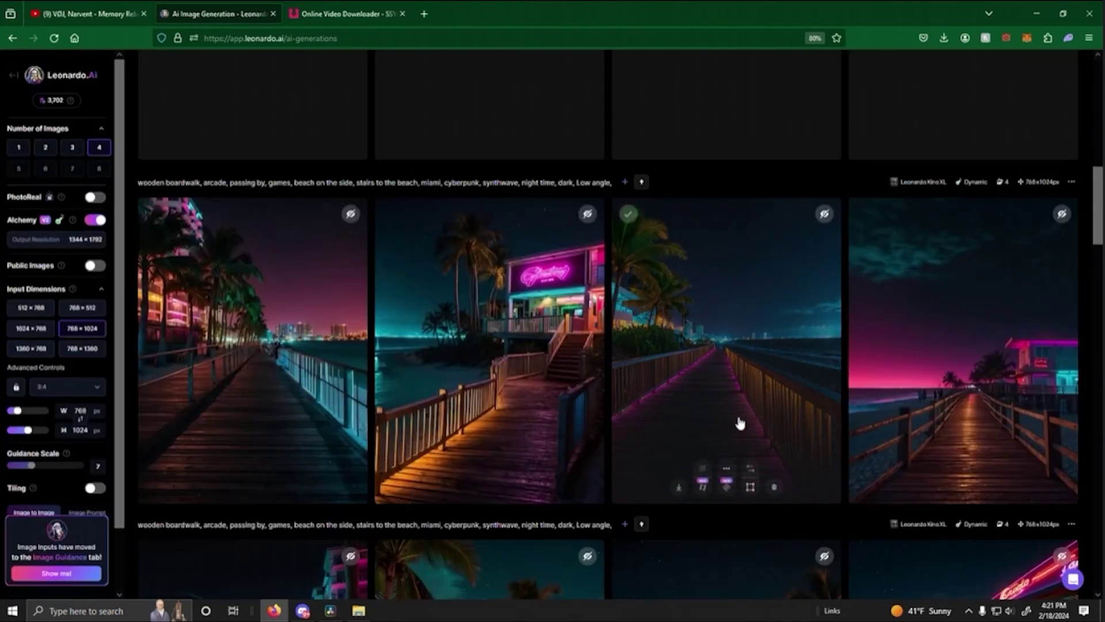
pyautogui.click(710, 488)
pyautogui.click(607, 487)
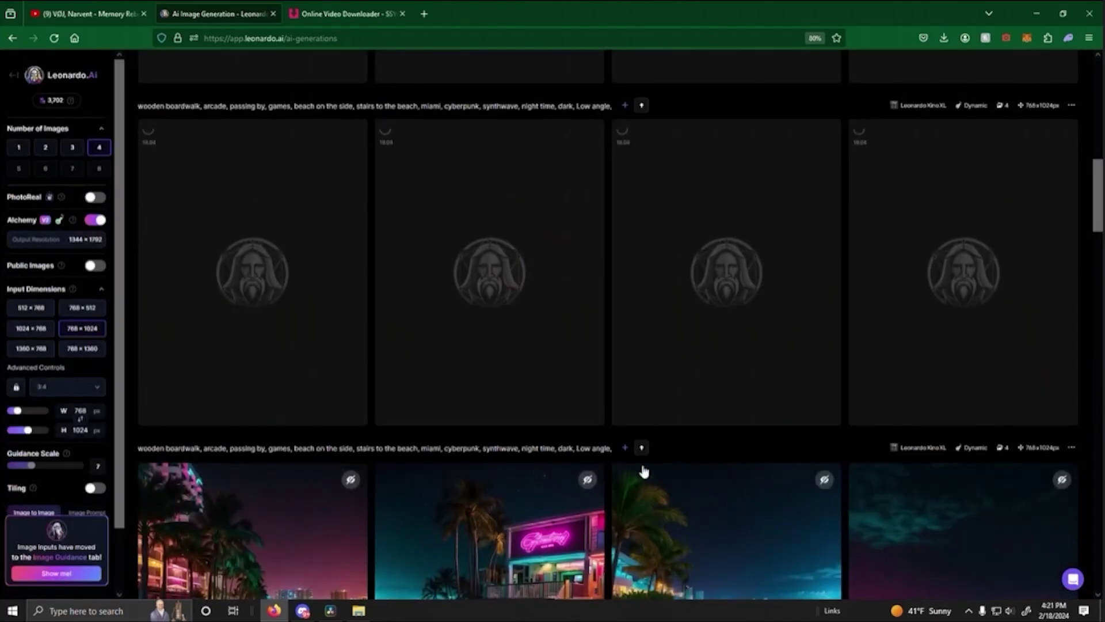
# Step: View the boardwalk image with the pink sunset and neon beach house enlarged, and close it
pyautogui.scroll(-2, 1016, 409)
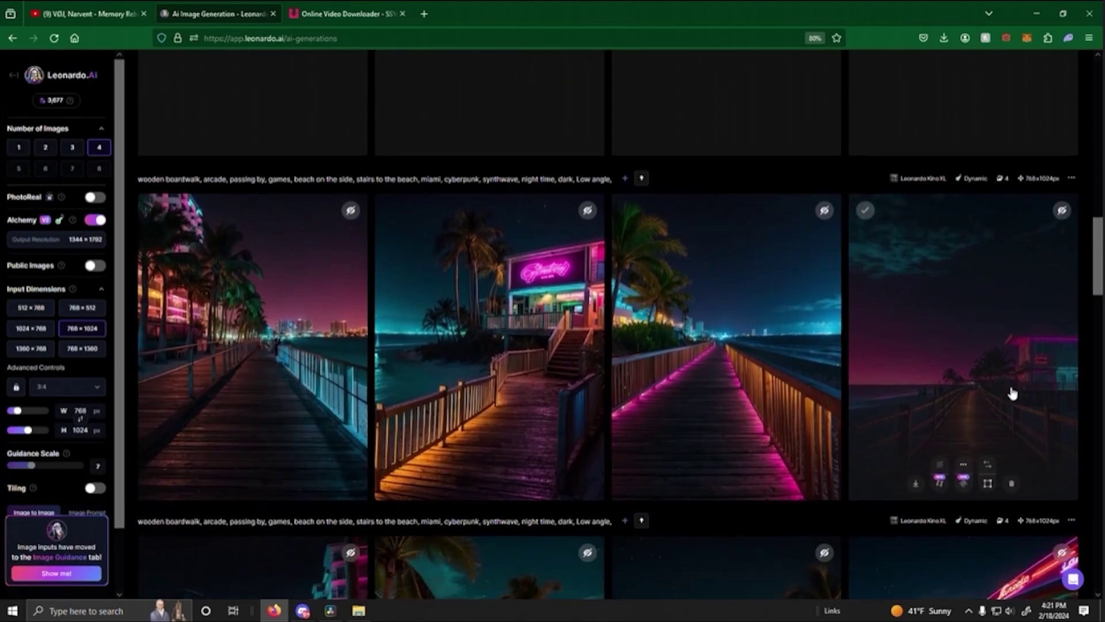
pyautogui.click(982, 391)
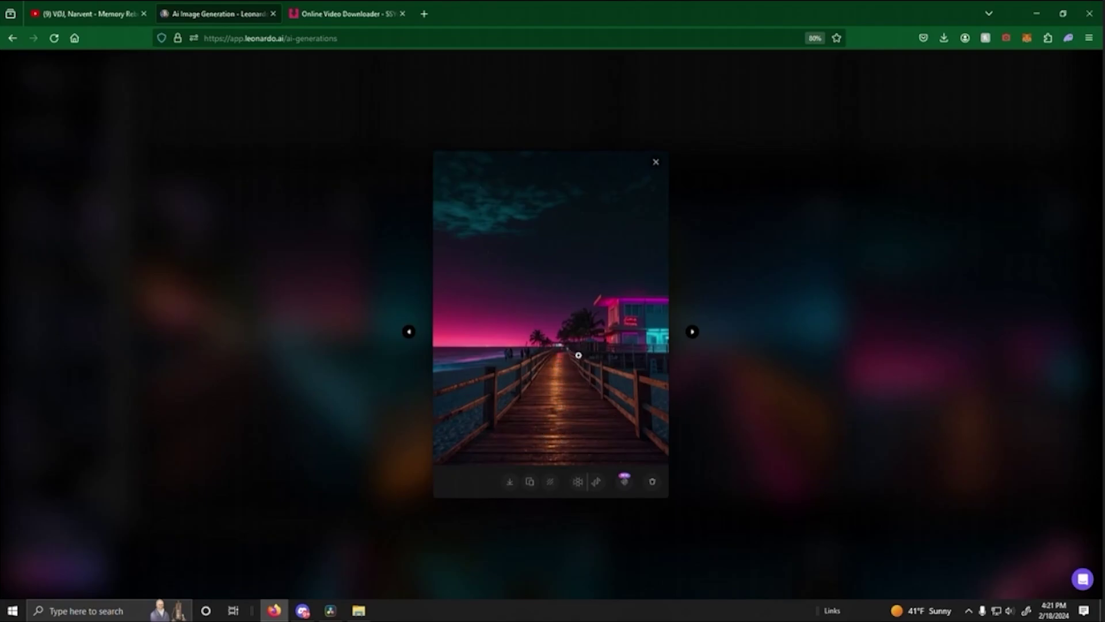
pyautogui.click(764, 367)
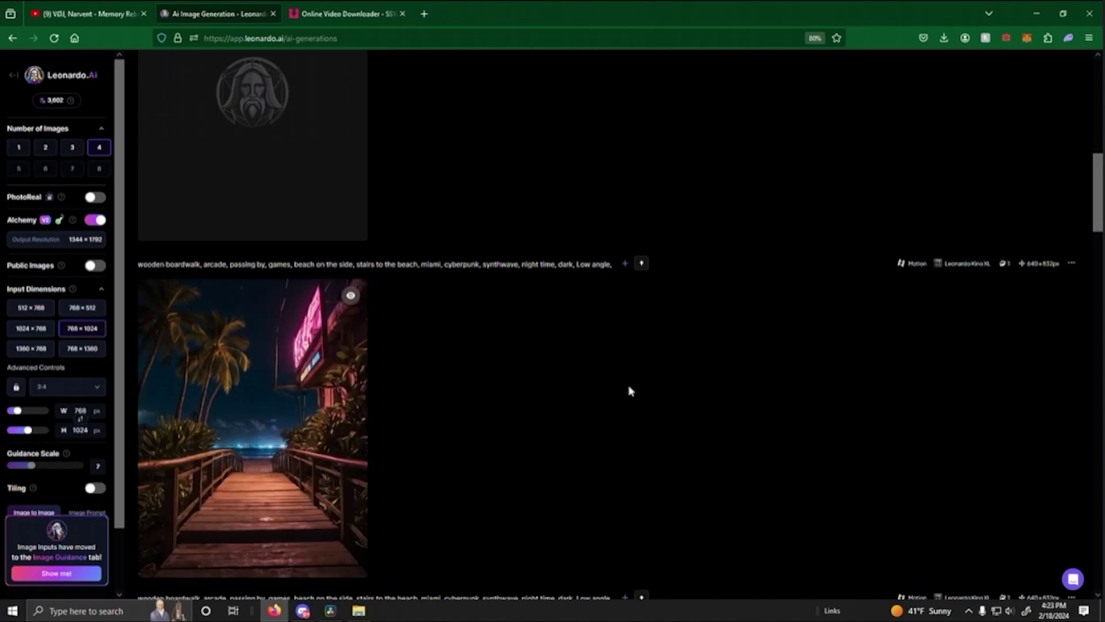
# Step: Generate two more batches of four images with the same wooden boardwalk and arcade prompt
pyautogui.scroll(5, 630, 387)
pyautogui.click(1009, 117)
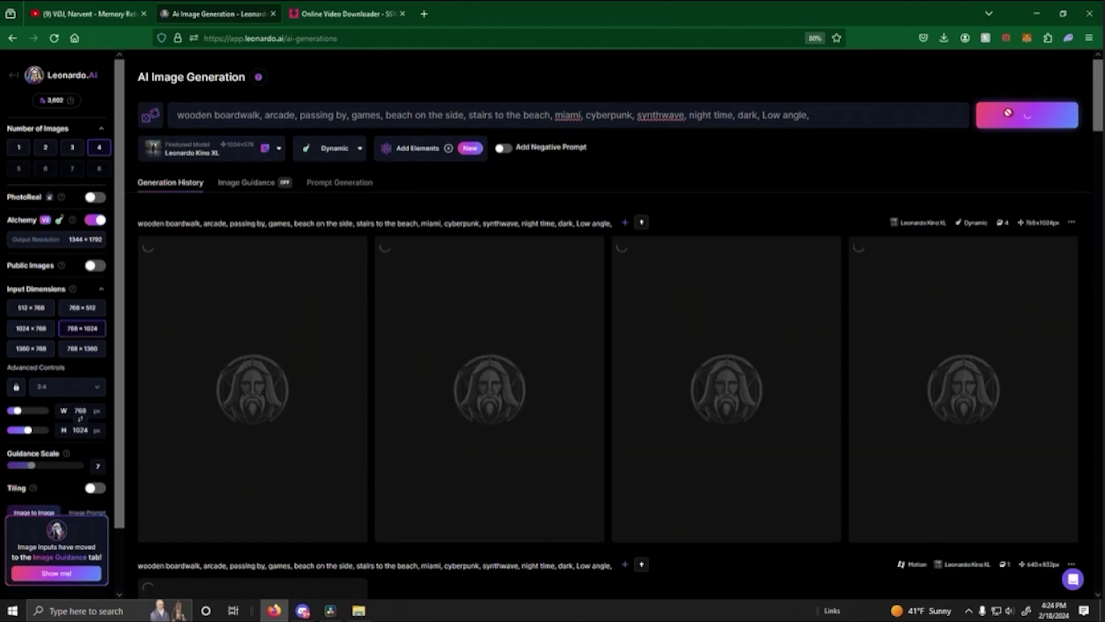
pyautogui.click(1018, 116)
pyautogui.scroll(-10, 759, 240)
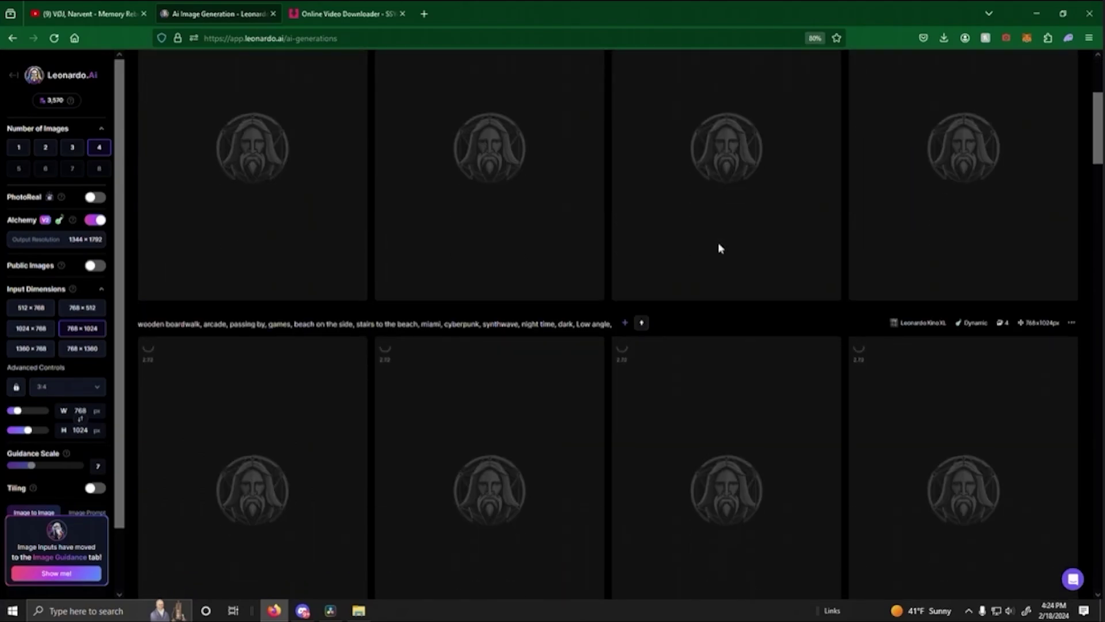
# Step: Play the motion video of the boardwalk with the pink neon sign enlarged, close it, and download it as MP4
pyautogui.scroll(3, 706, 262)
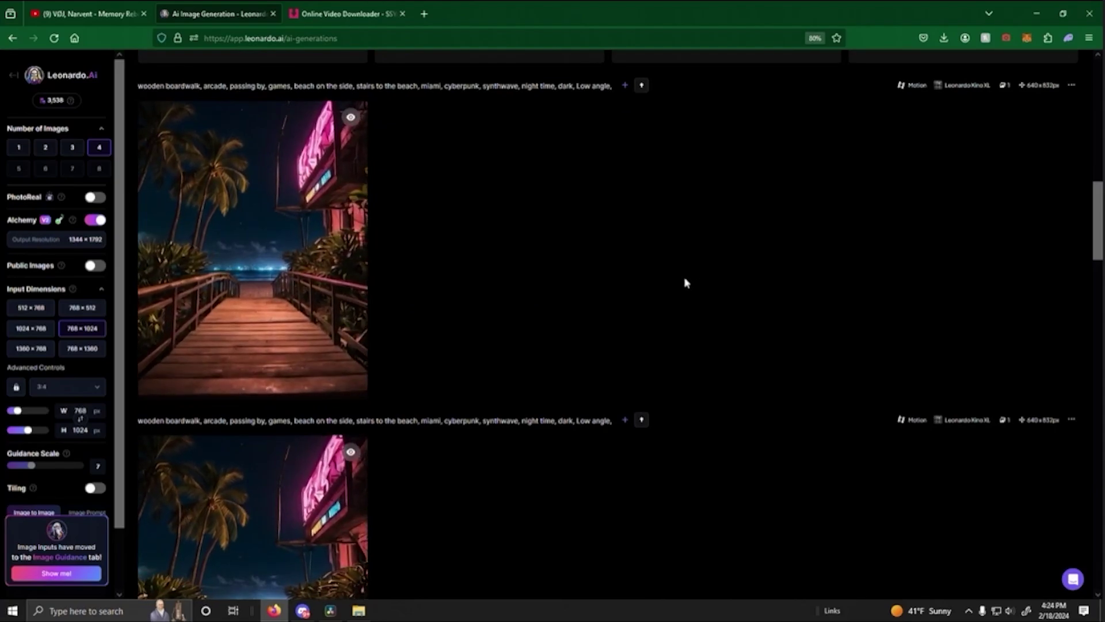
pyautogui.click(338, 274)
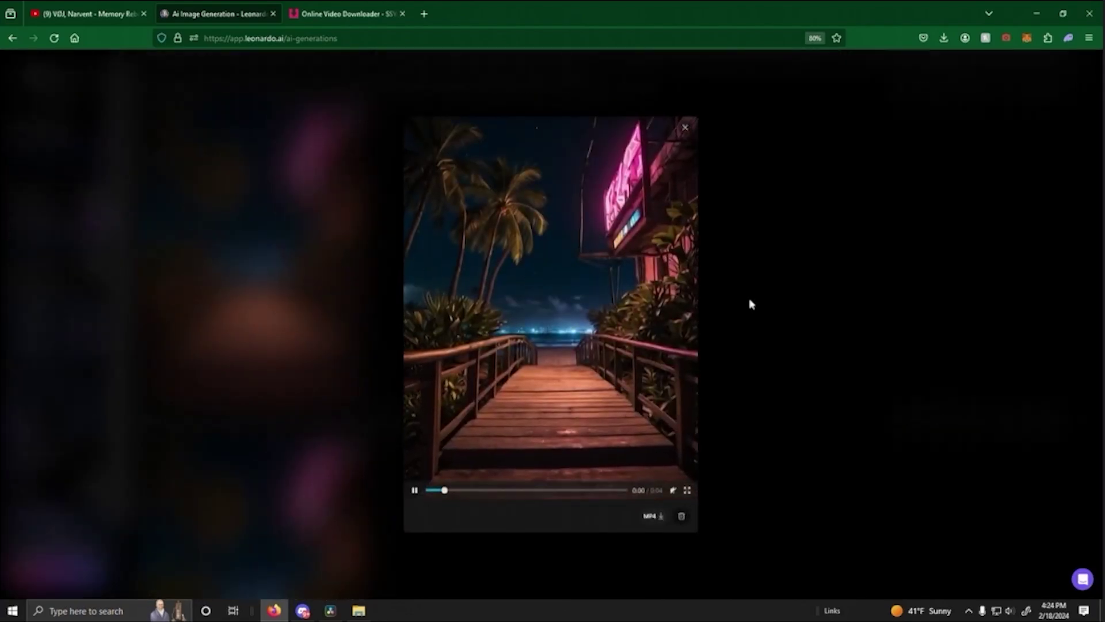
pyautogui.click(846, 335)
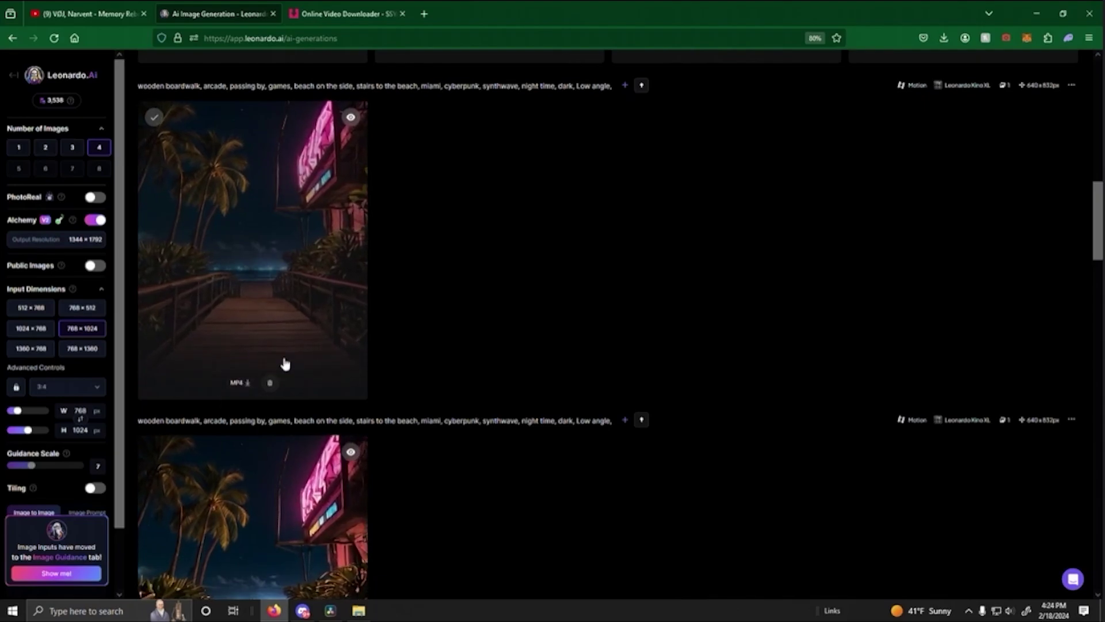
pyautogui.scroll(-3, 593, 313)
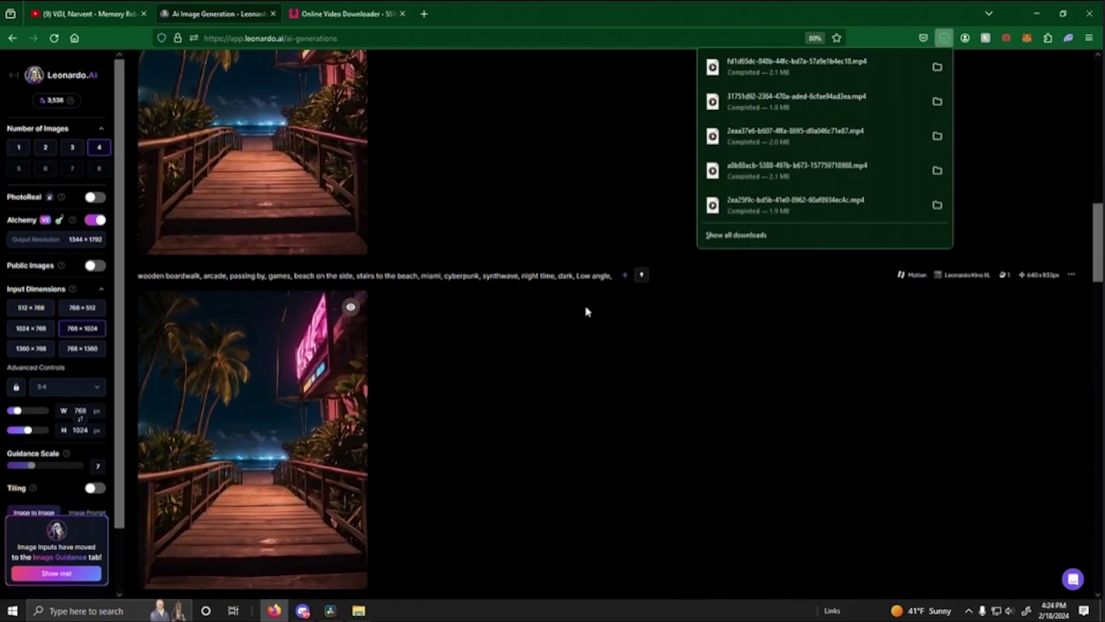
# Step: Compare the other motion versions of the neon-sign boardwalk in the generation history, playing two of them enlarged
pyautogui.scroll(-3, 585, 308)
pyautogui.scroll(4, 584, 307)
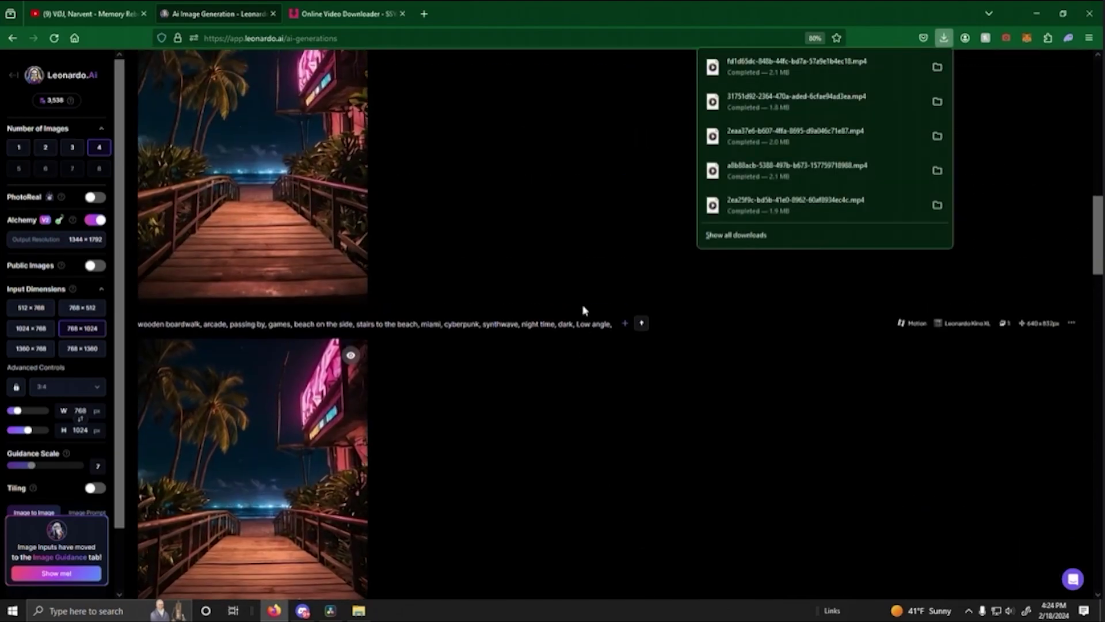
pyautogui.scroll(-2, 580, 309)
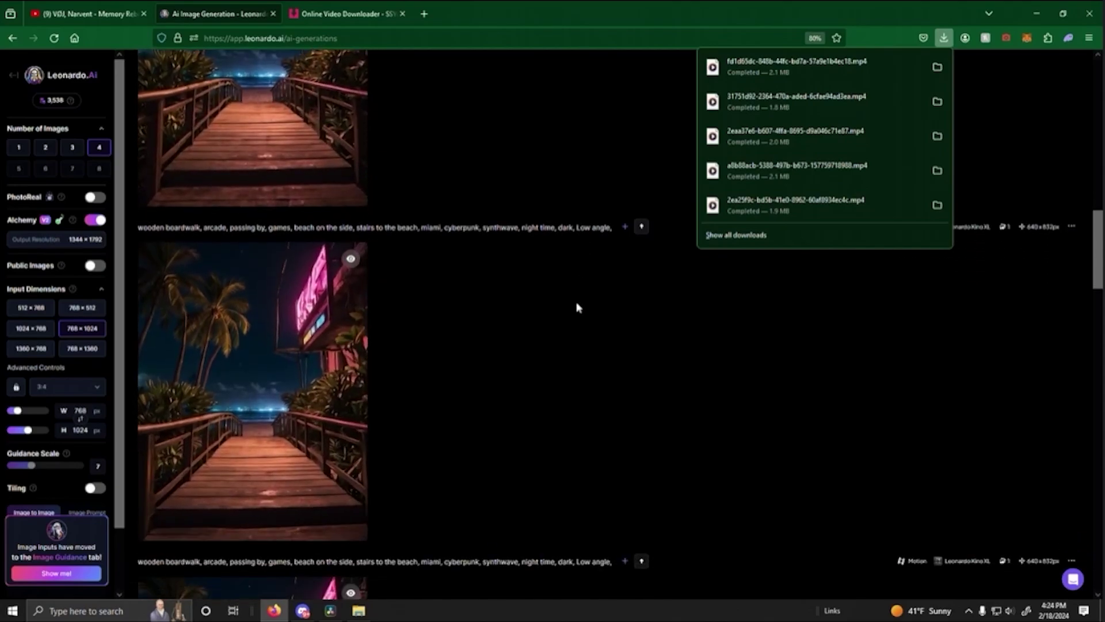
pyautogui.scroll(3, 573, 304)
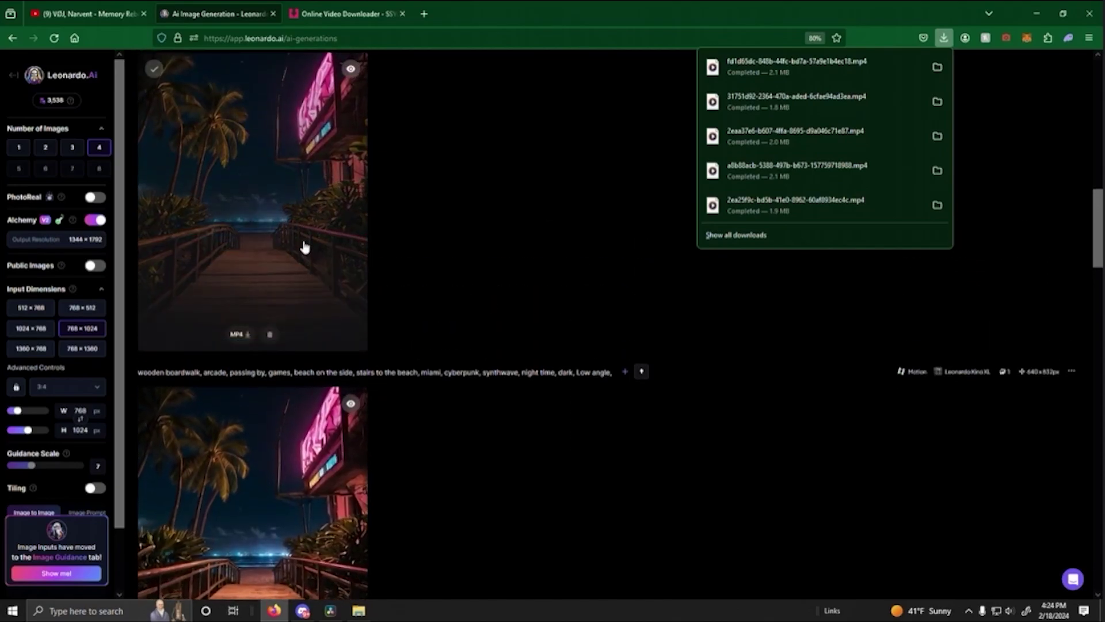
pyautogui.scroll(-5, 482, 294)
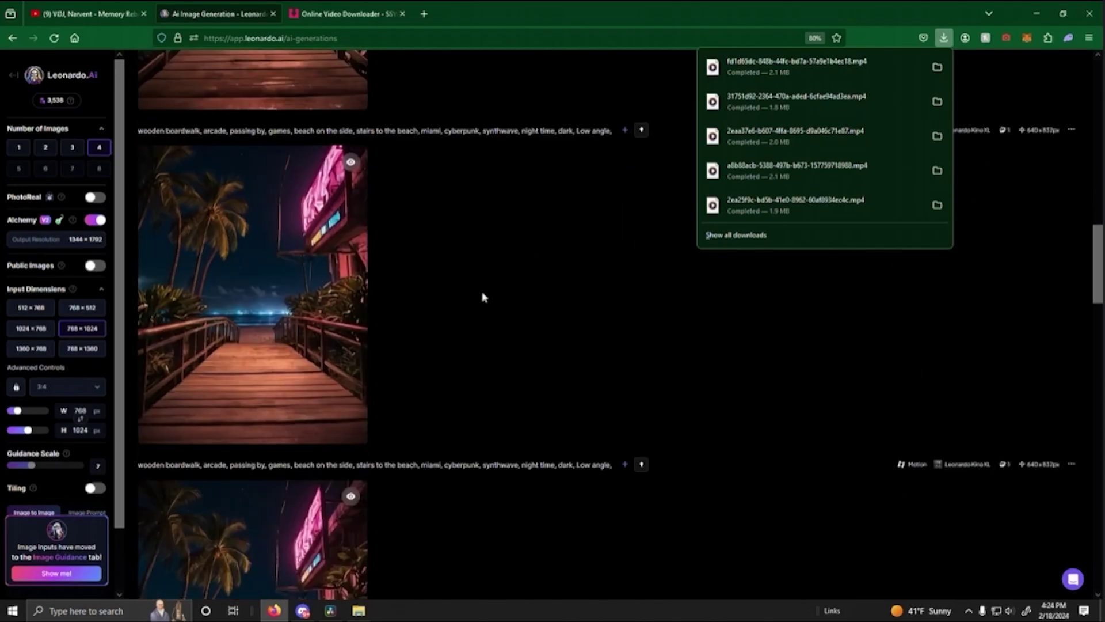
pyautogui.click(529, 374)
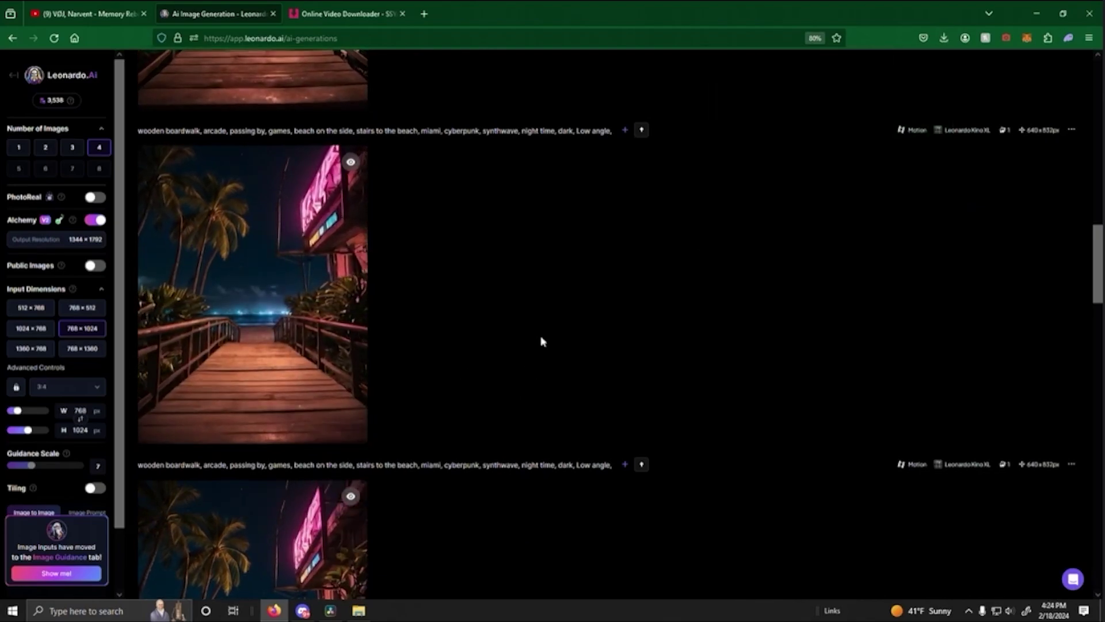
pyautogui.scroll(2, 541, 341)
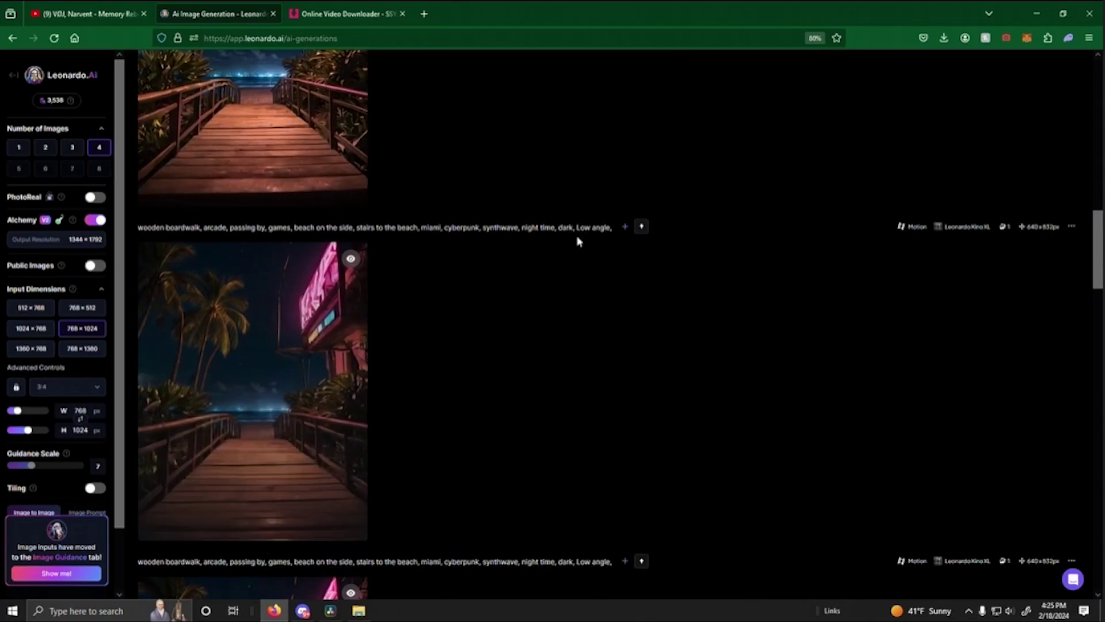
pyautogui.click(282, 401)
pyautogui.click(841, 378)
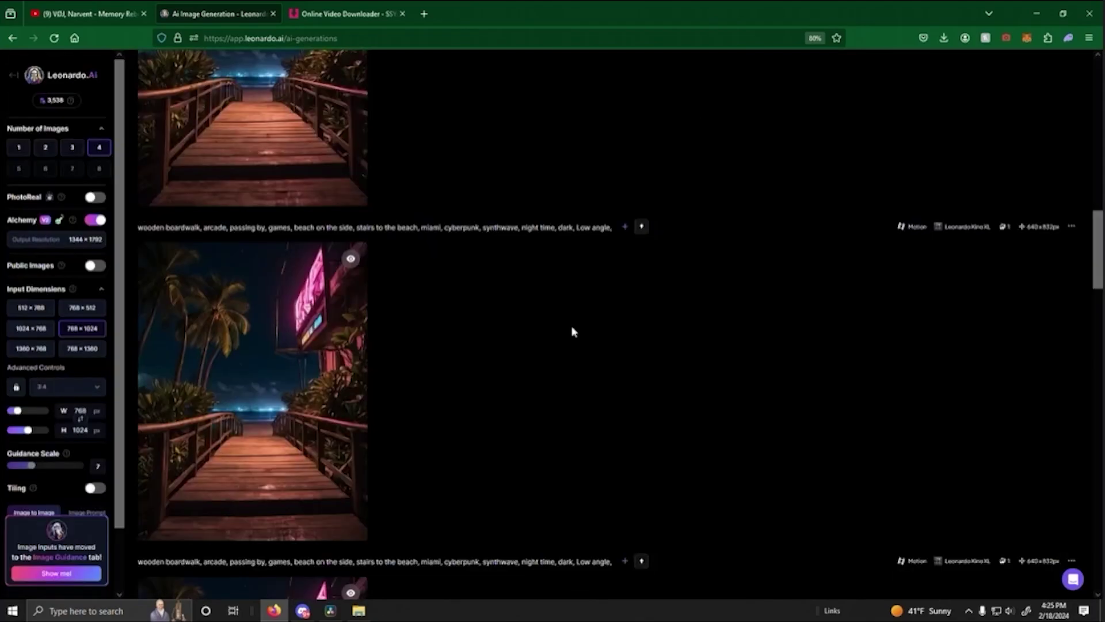
pyautogui.scroll(3, 554, 324)
pyautogui.click(254, 242)
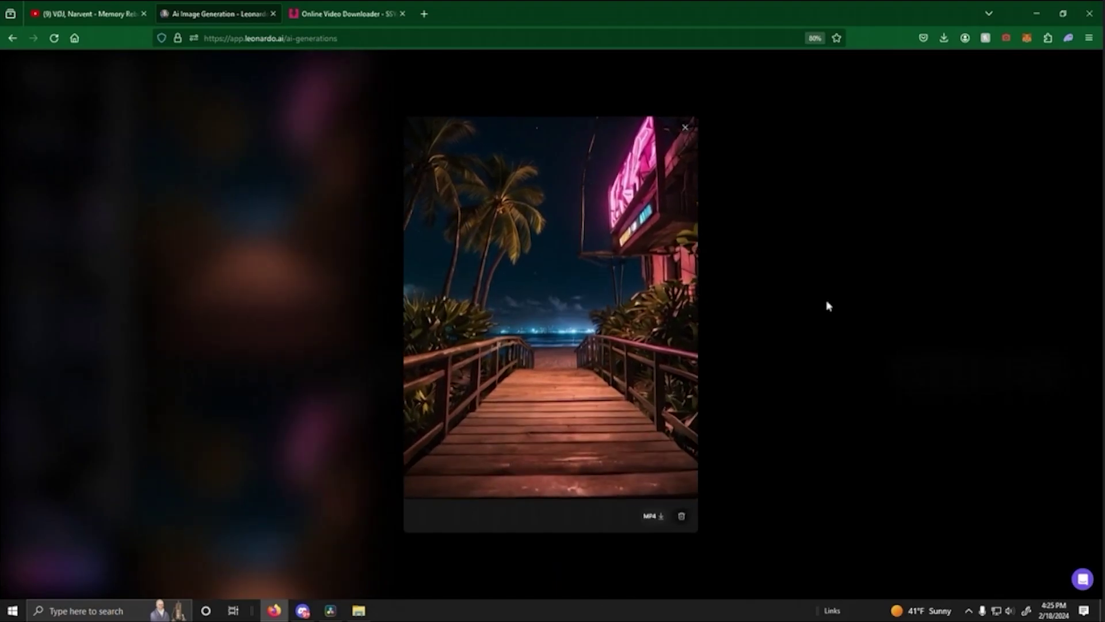
pyautogui.click(827, 307)
# Step: Download the preferred alternative version of the neon-sign boardwalk motion video as MP4
pyautogui.scroll(-4, 604, 311)
pyautogui.click(236, 475)
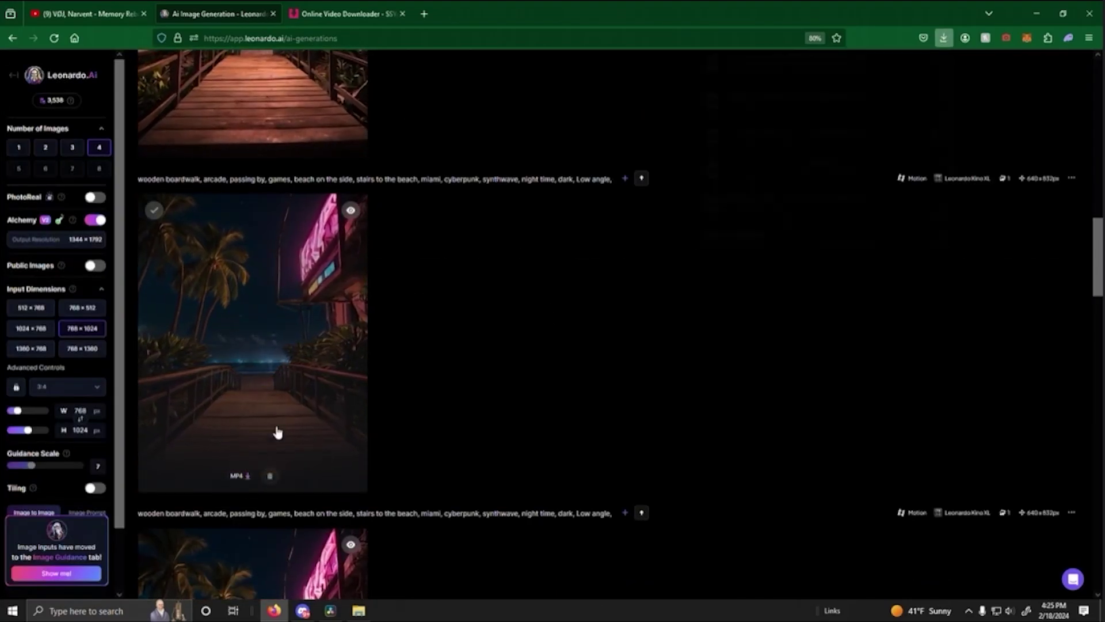
pyautogui.click(786, 349)
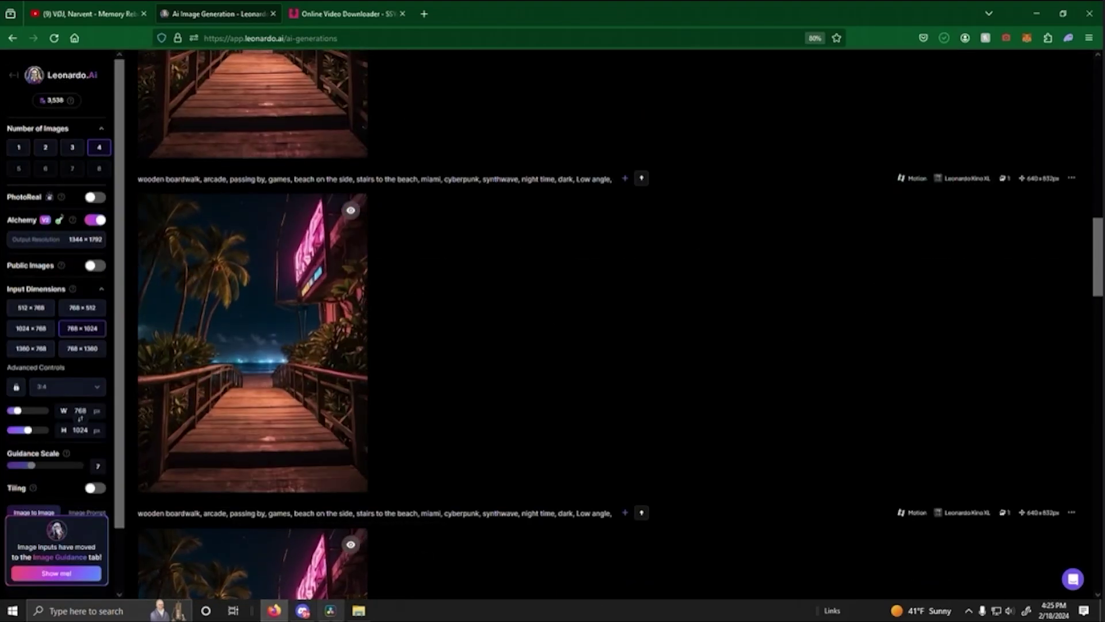
# Step: Switch to DaVinci Resolve and import baa4cc38-e2c3-4936-be9a-0f6111157416.mp4 from the Downloads folder into the media pool
pyautogui.click(343, 614)
pyautogui.click(358, 611)
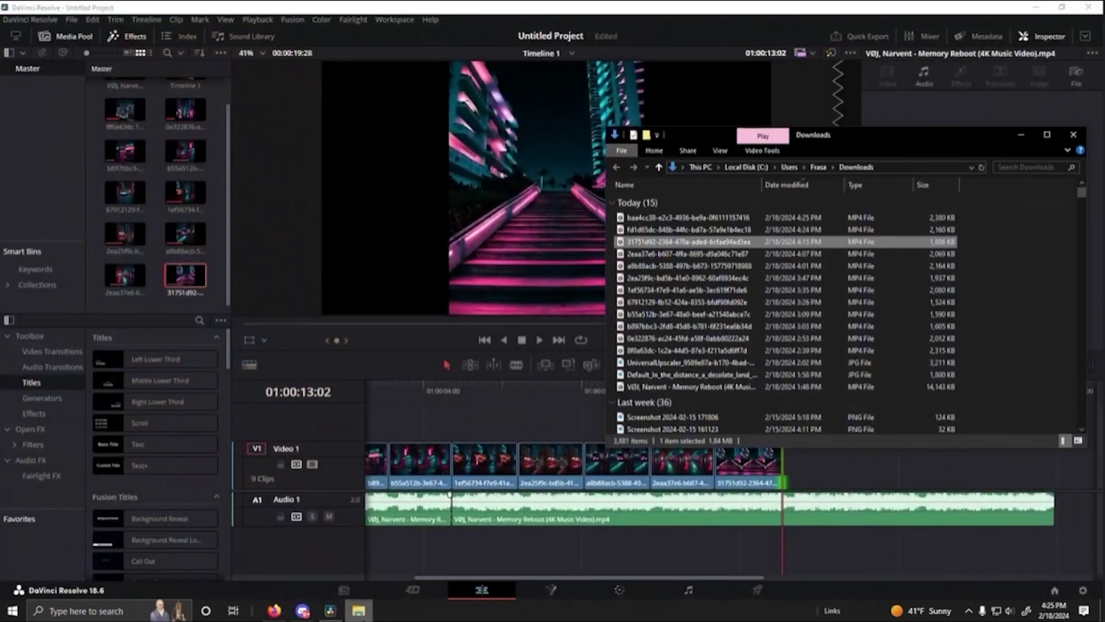
pyautogui.click(682, 222)
pyautogui.moveTo(682, 224); pyautogui.dragTo(201, 299)
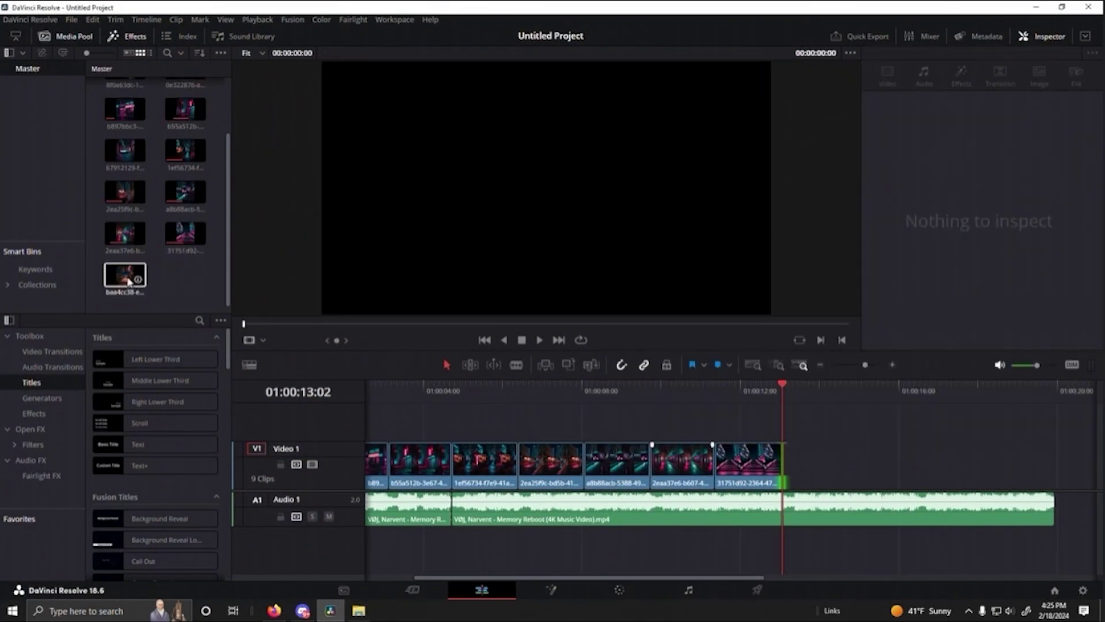
# Step: Place the baa4cc38 boardwalk clip after the staircase clip on Video 1, and move the playhead back over the staircase clip
pyautogui.click(126, 278)
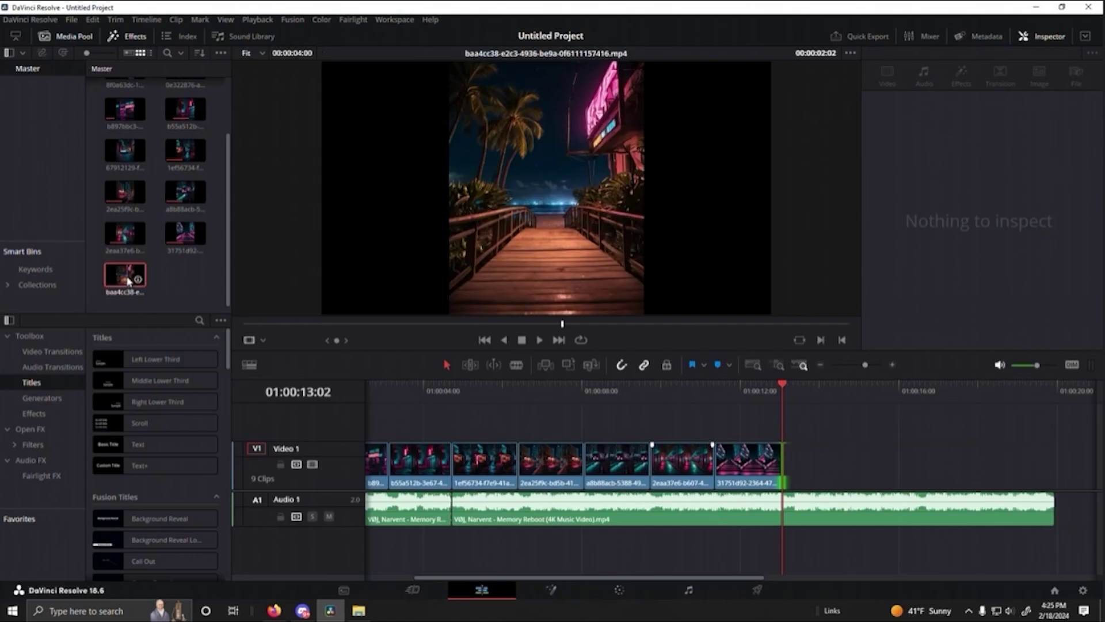
pyautogui.moveTo(126, 277); pyautogui.dragTo(798, 480)
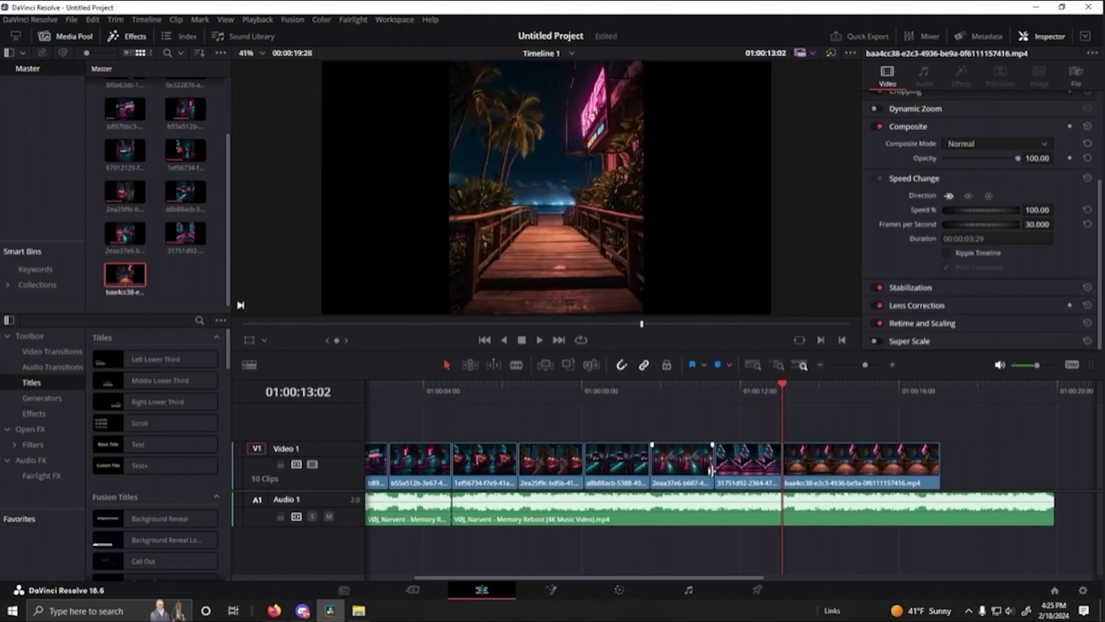
pyautogui.moveTo(784, 380); pyautogui.dragTo(746, 415)
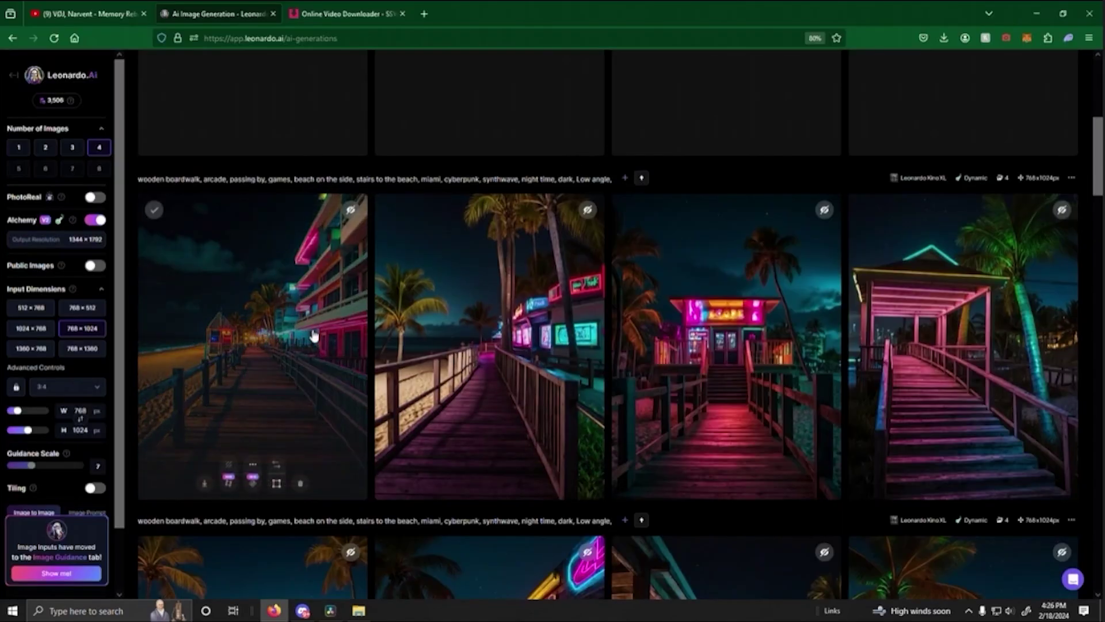
# Step: In Leonardo.Ai, view the beachside boardwalk image with pink-lit balconies enlarged, and generate a public motion video from it at strength 3
pyautogui.click(313, 334)
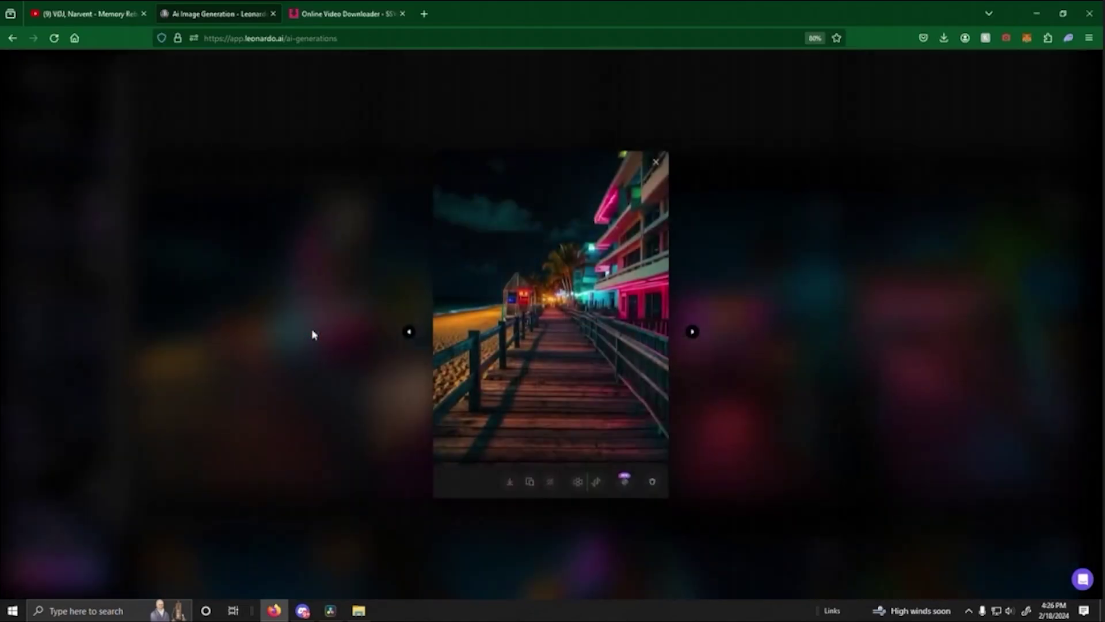
pyautogui.click(757, 390)
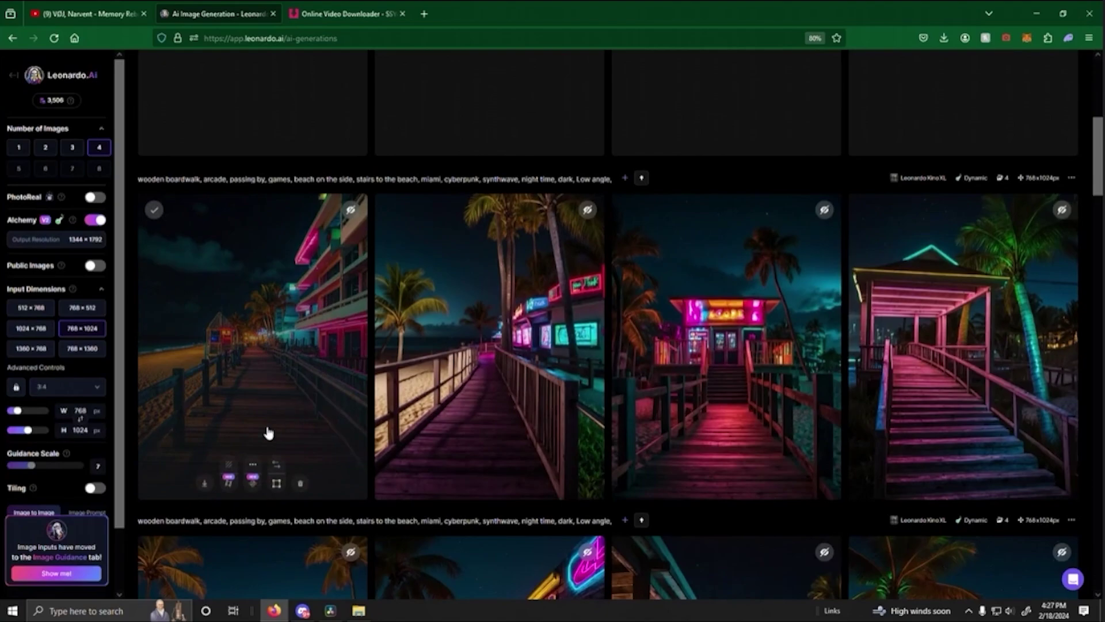
pyautogui.click(228, 482)
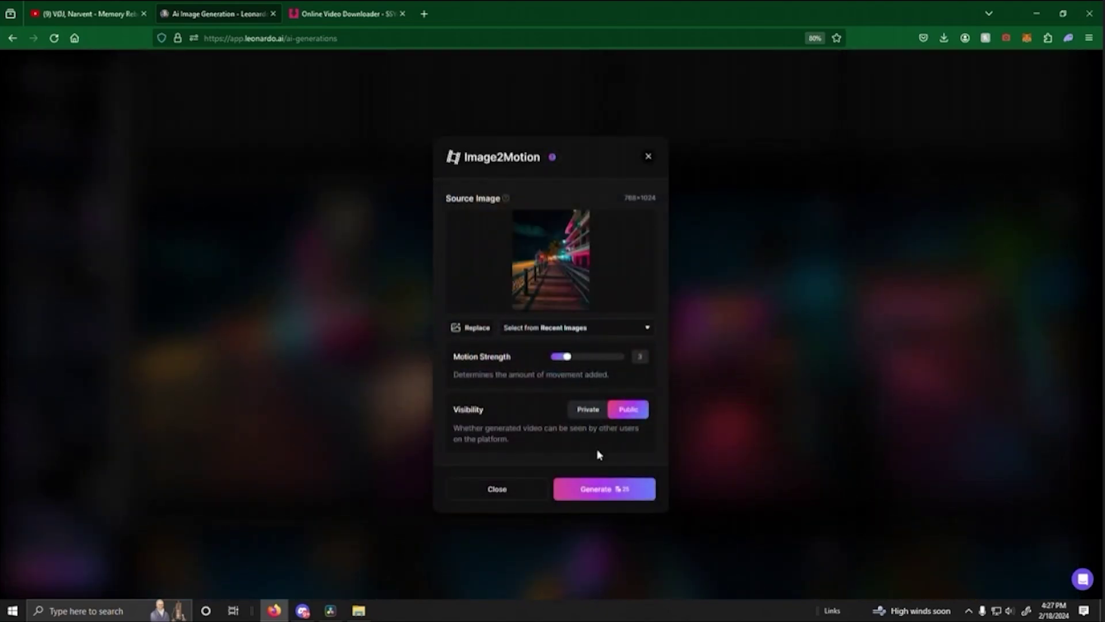
pyautogui.click(611, 491)
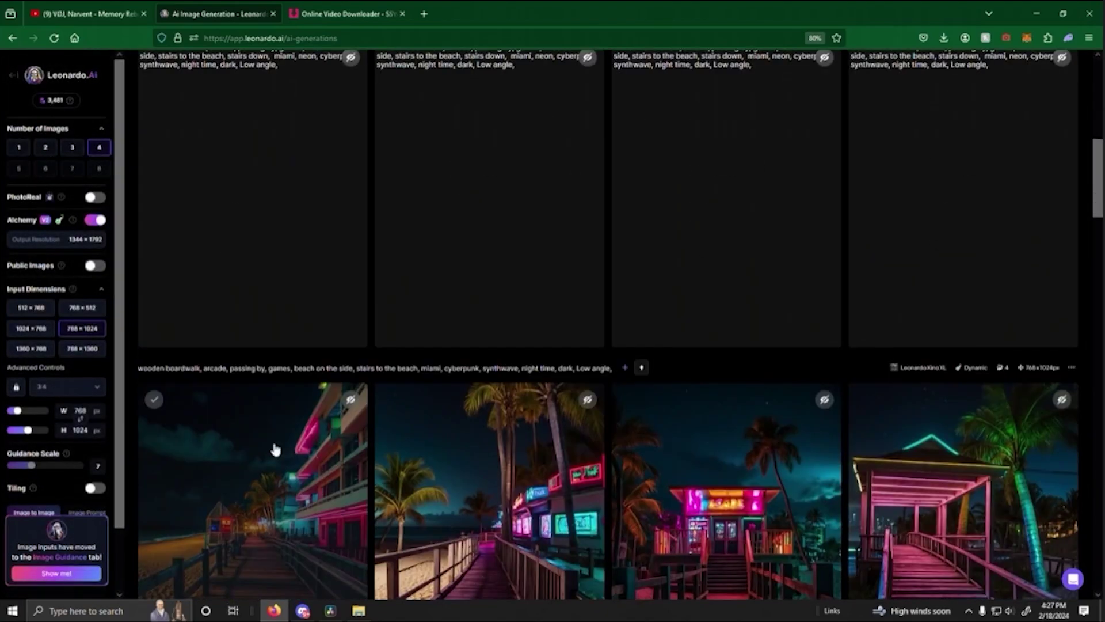
pyautogui.click(274, 448)
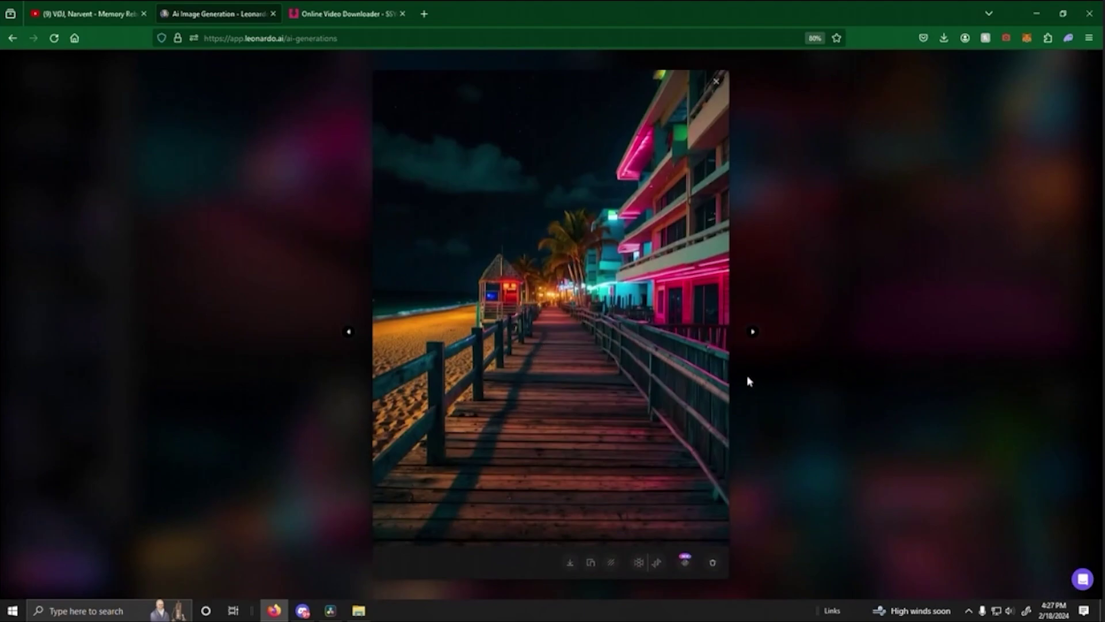
# Step: Switch to DaVinci Resolve and move the playhead back to 01:00:12:13 on the staircase clip
pyautogui.moveTo(330, 610)
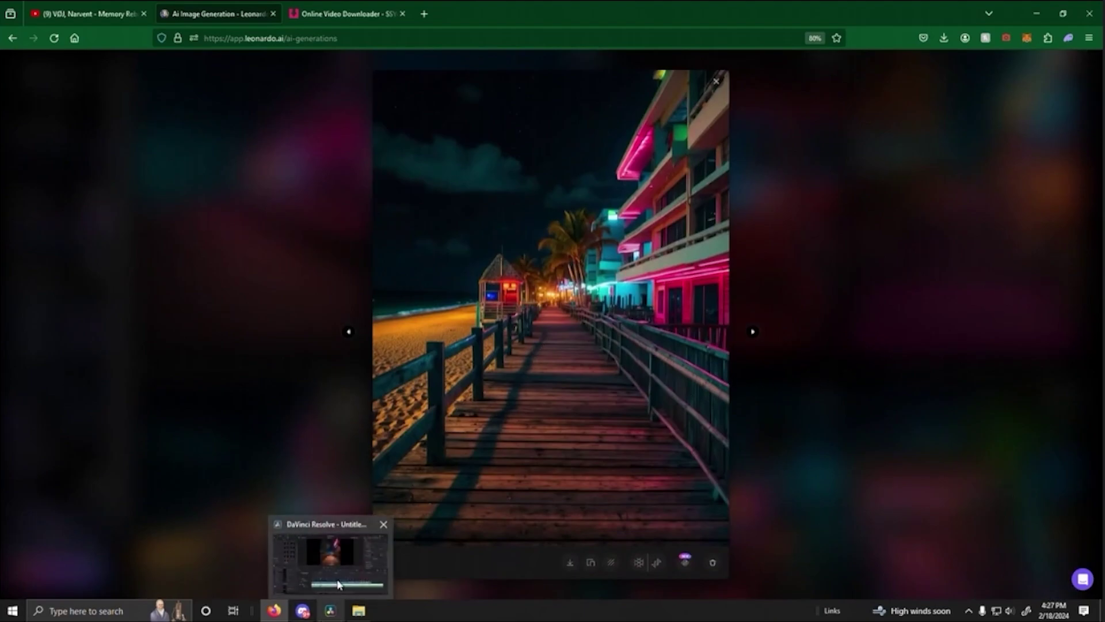
pyautogui.click(338, 584)
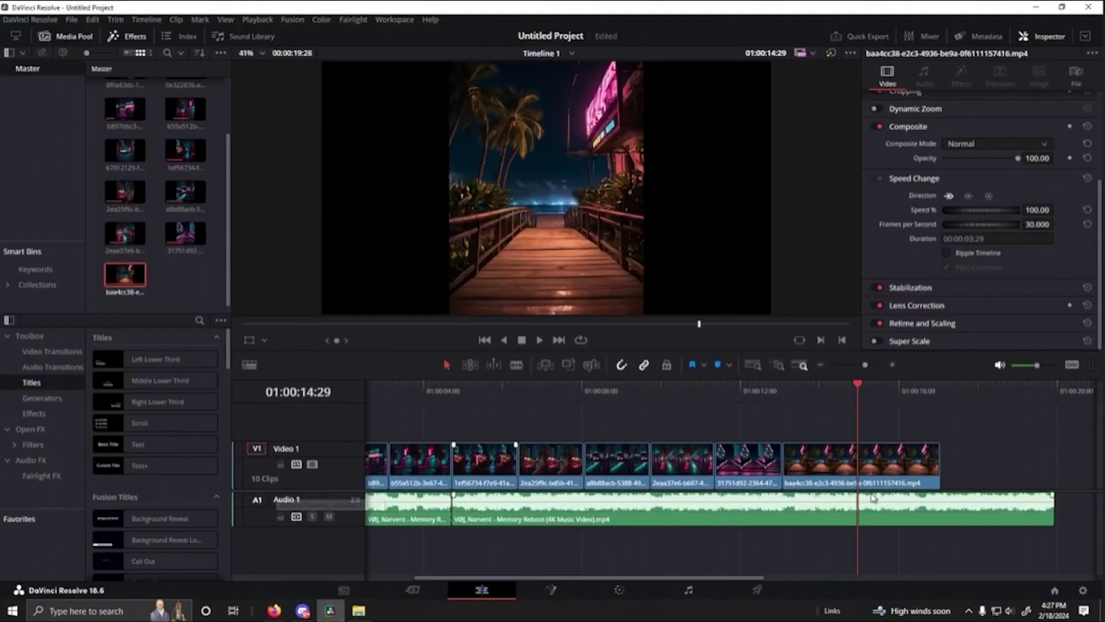
pyautogui.click(746, 395)
pyautogui.moveTo(746, 401); pyautogui.dragTo(756, 405)
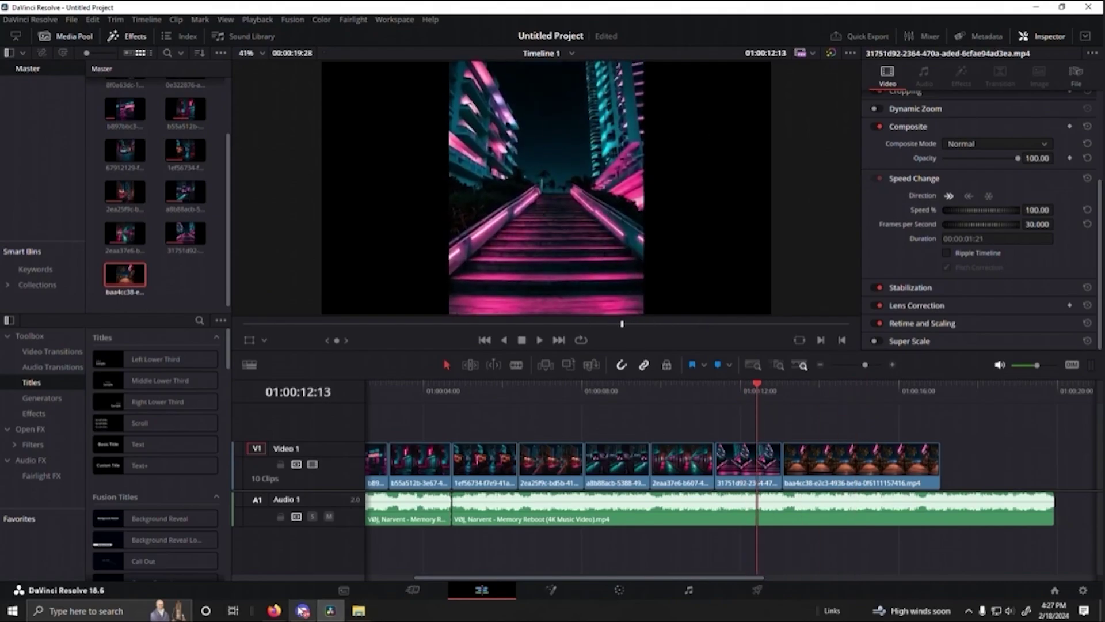
# Step: Switch to Leonardo.Ai, close the enlarged boardwalk image and open its generated motion video
pyautogui.click(274, 610)
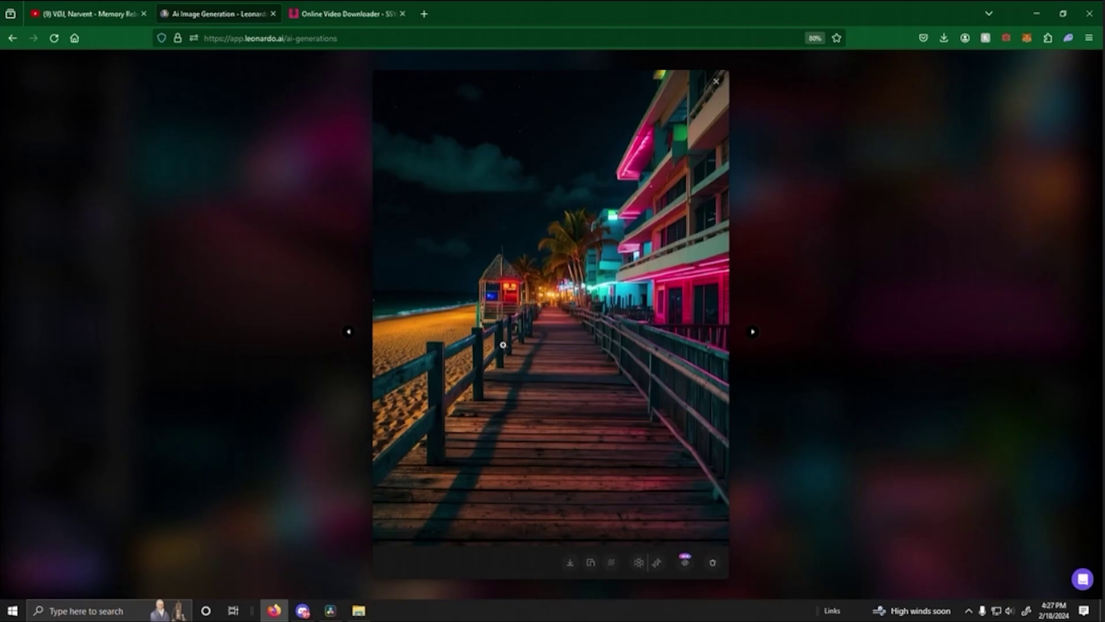
pyautogui.press('Escape')
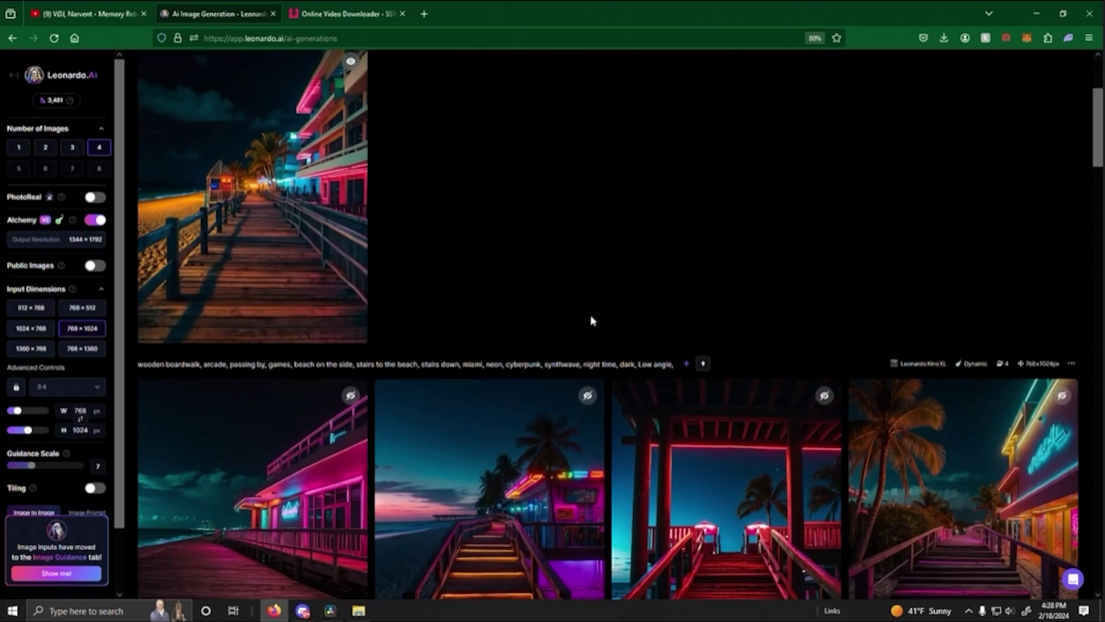
pyautogui.click(340, 204)
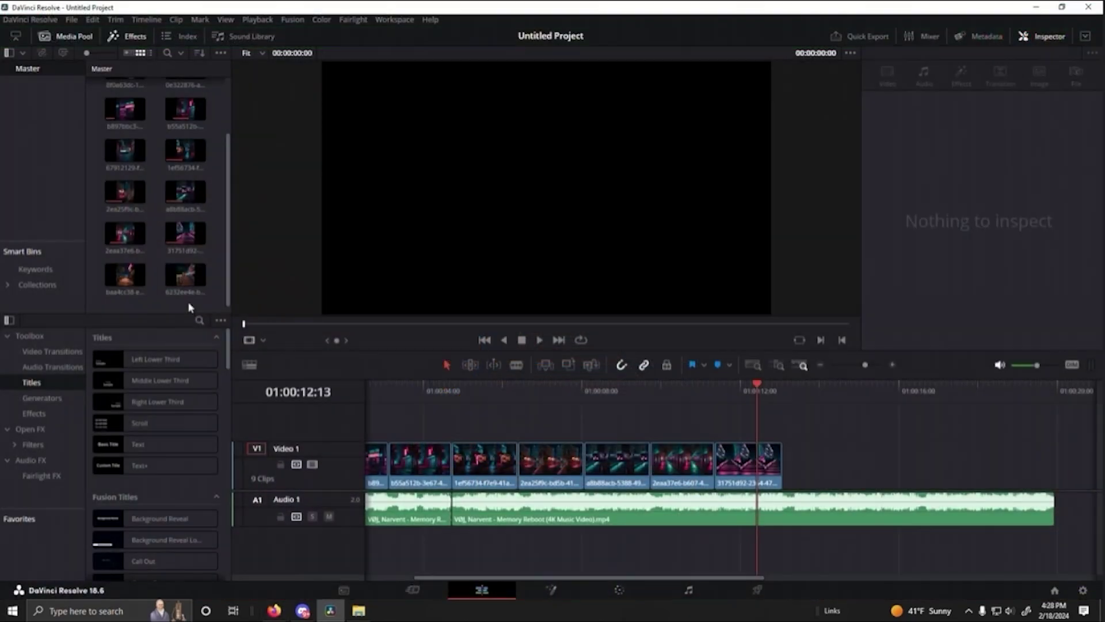
# Step: In DaVinci Resolve, place the 6232ee4e boardwalk clip after the staircase clip on Video 1 and play the transition
pyautogui.click(185, 275)
pyautogui.moveTo(186, 275); pyautogui.dragTo(803, 461)
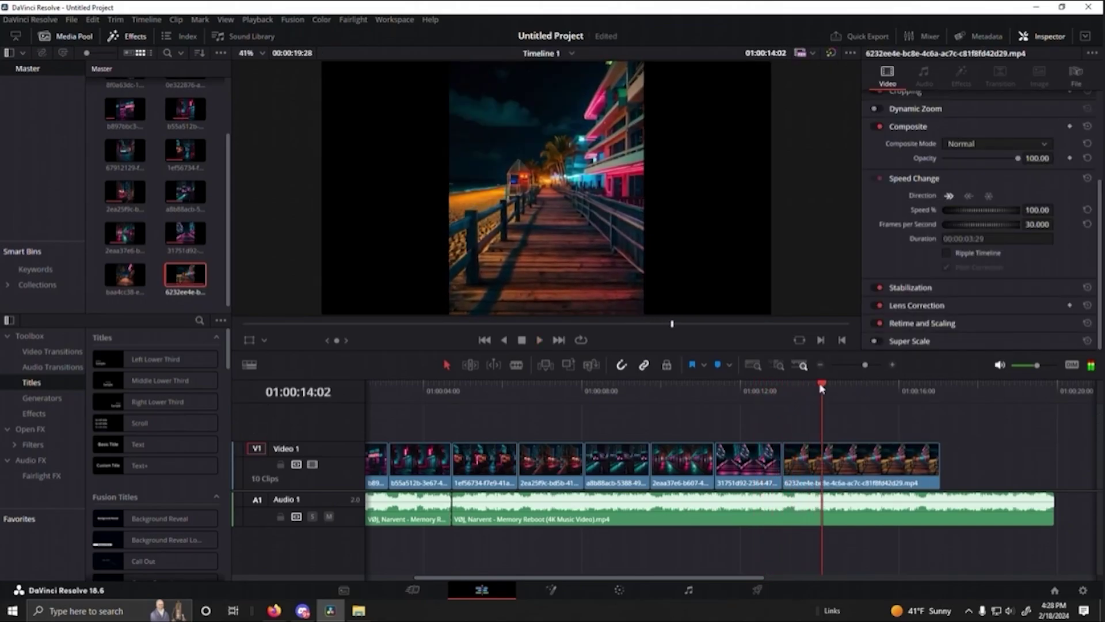
pyautogui.moveTo(821, 388); pyautogui.dragTo(702, 415)
pyautogui.press('space')
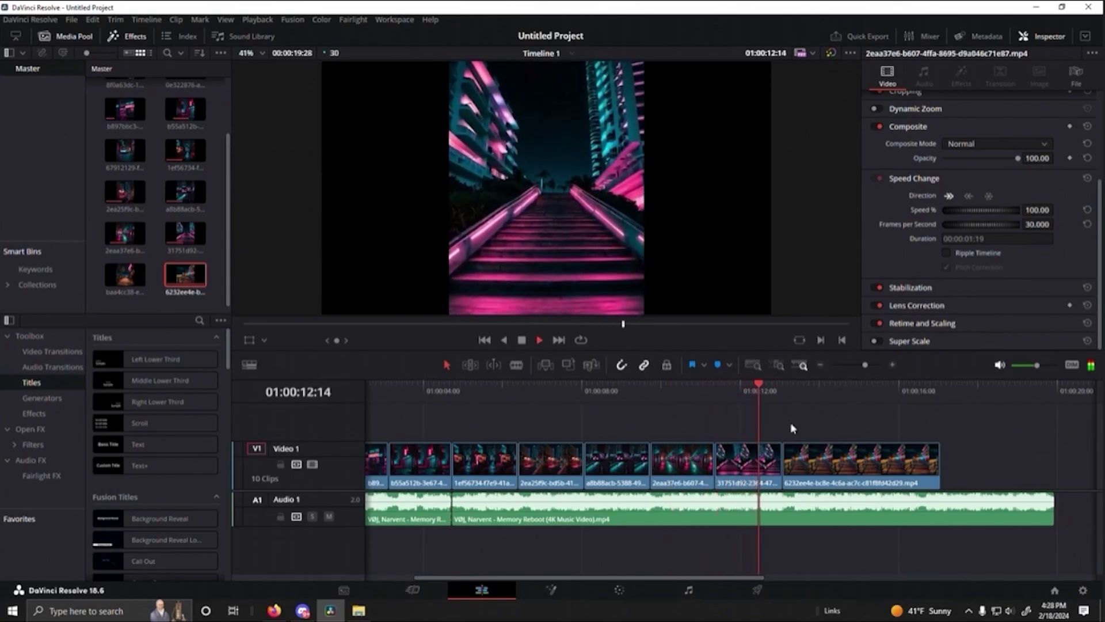
# Step: Scrub and play across the cut between the staircase and boardwalk clips to judge the boardwalk clip's timing against the music
pyautogui.click(804, 392)
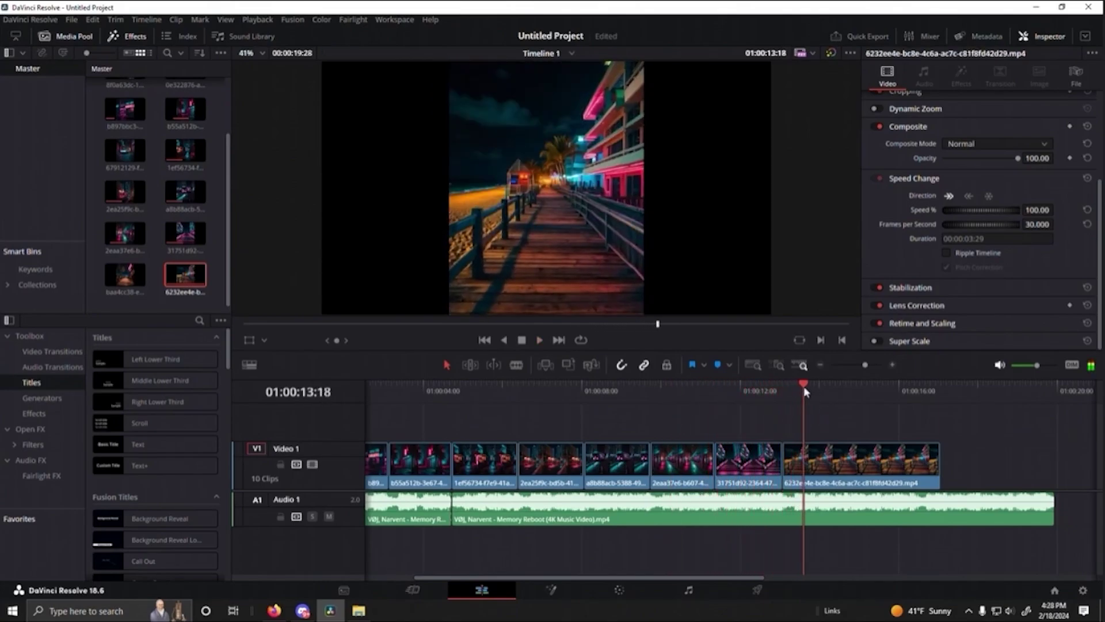
pyautogui.moveTo(806, 392); pyautogui.dragTo(809, 455)
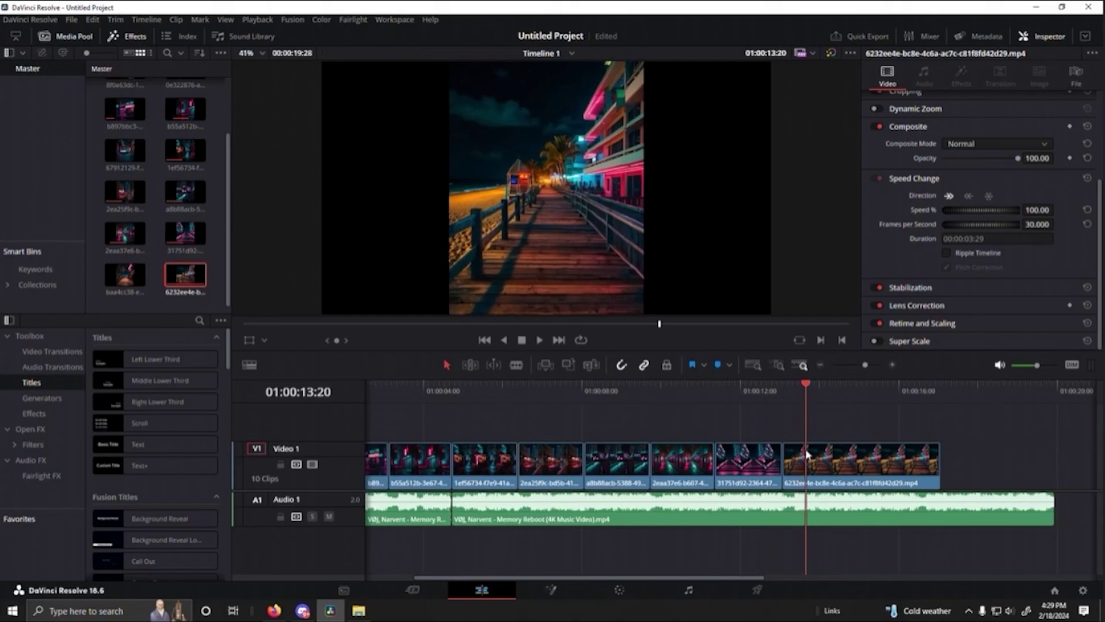
pyautogui.moveTo(808, 457); pyautogui.dragTo(820, 463)
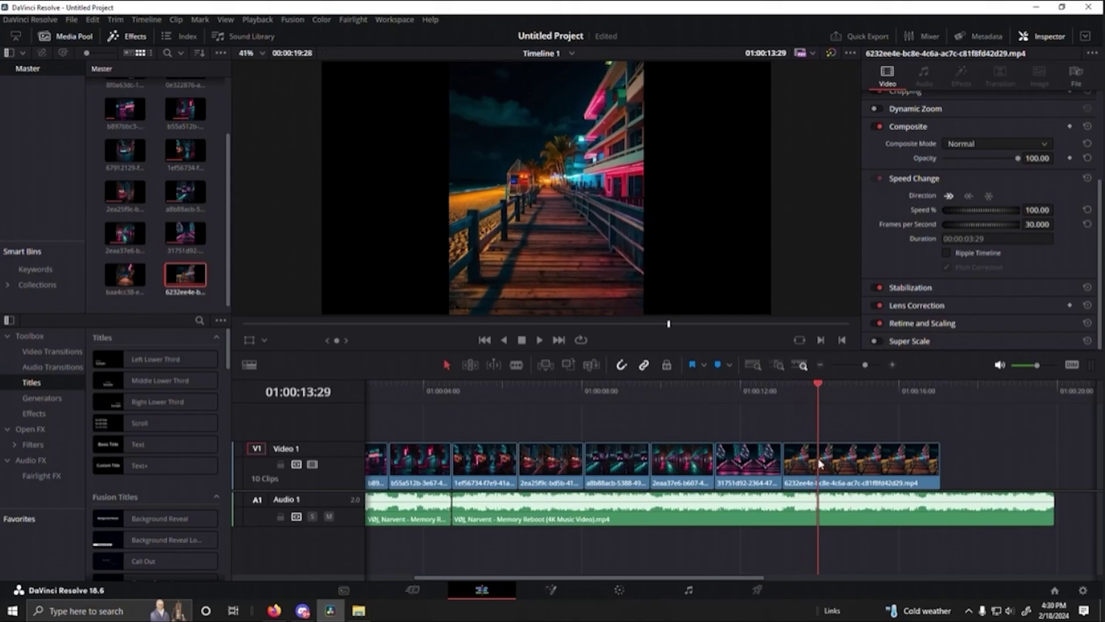
pyautogui.moveTo(819, 466); pyautogui.dragTo(820, 468)
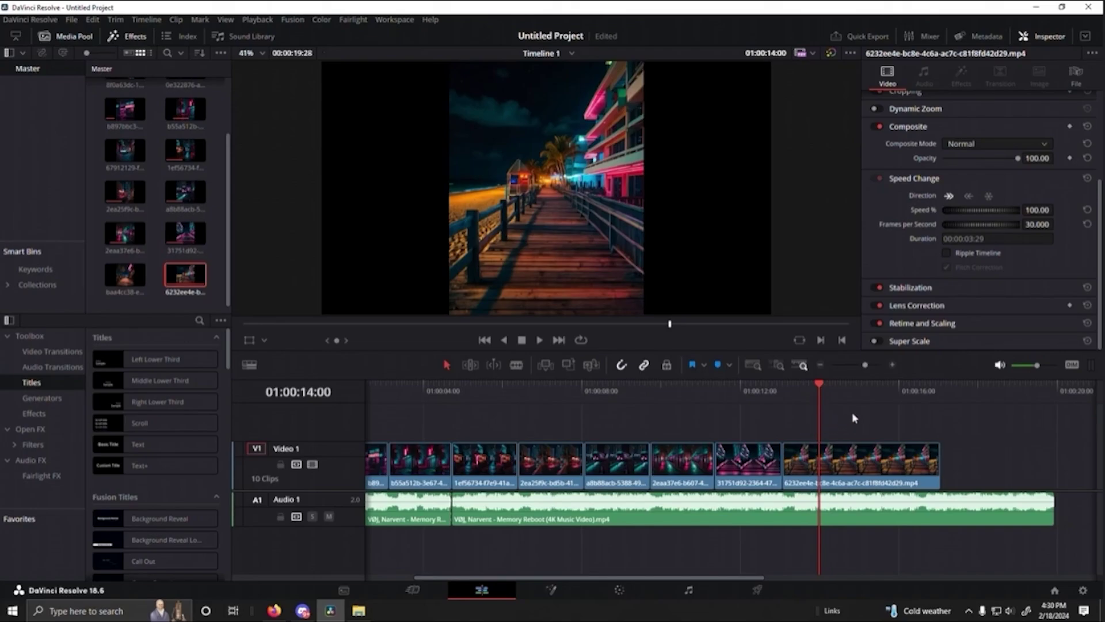
pyautogui.press('space')
pyautogui.click(782, 419)
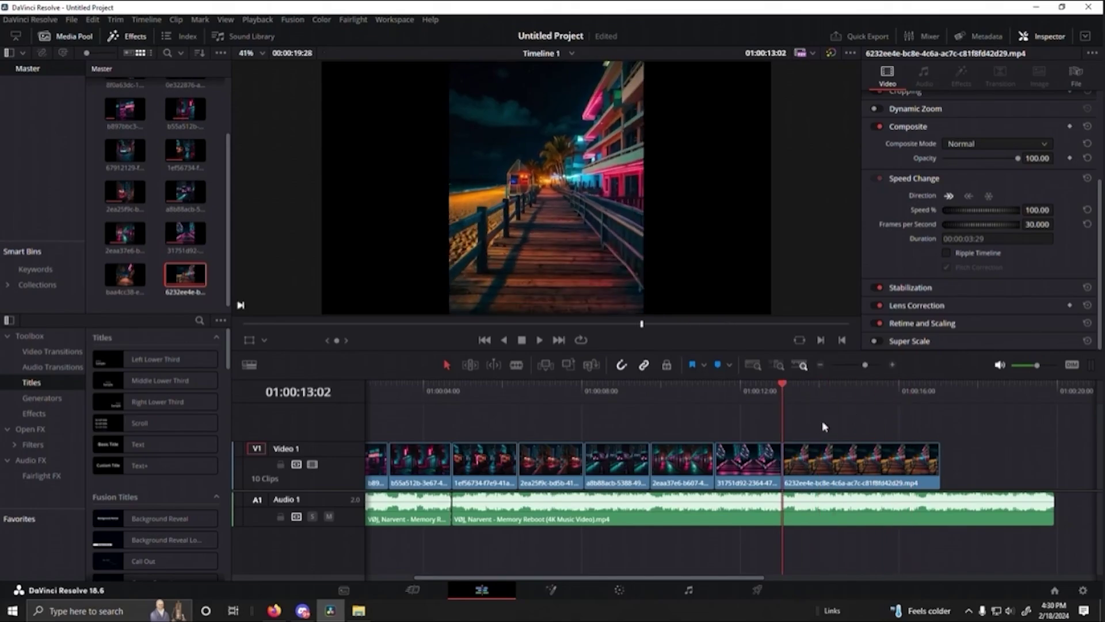
pyautogui.press('space')
pyautogui.click(762, 388)
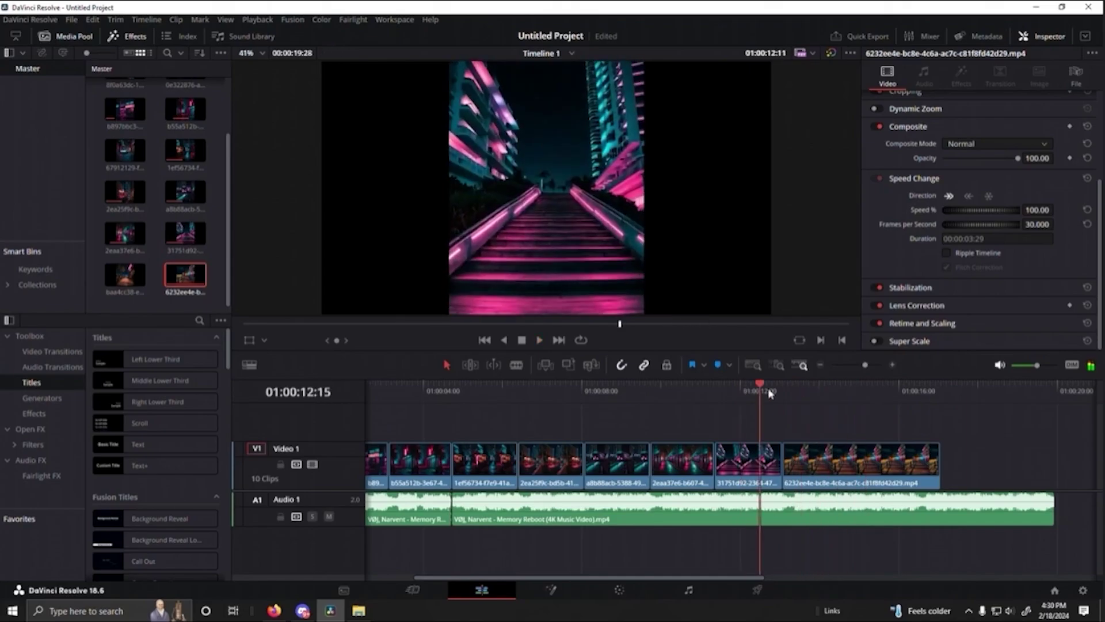
pyautogui.press('space')
# Step: Trim the end of the boardwalk clip to about 01:00:14:23, play the result, and place the playhead at its new end
pyautogui.moveTo(938, 469); pyautogui.dragTo(851, 467)
pyautogui.click(762, 391)
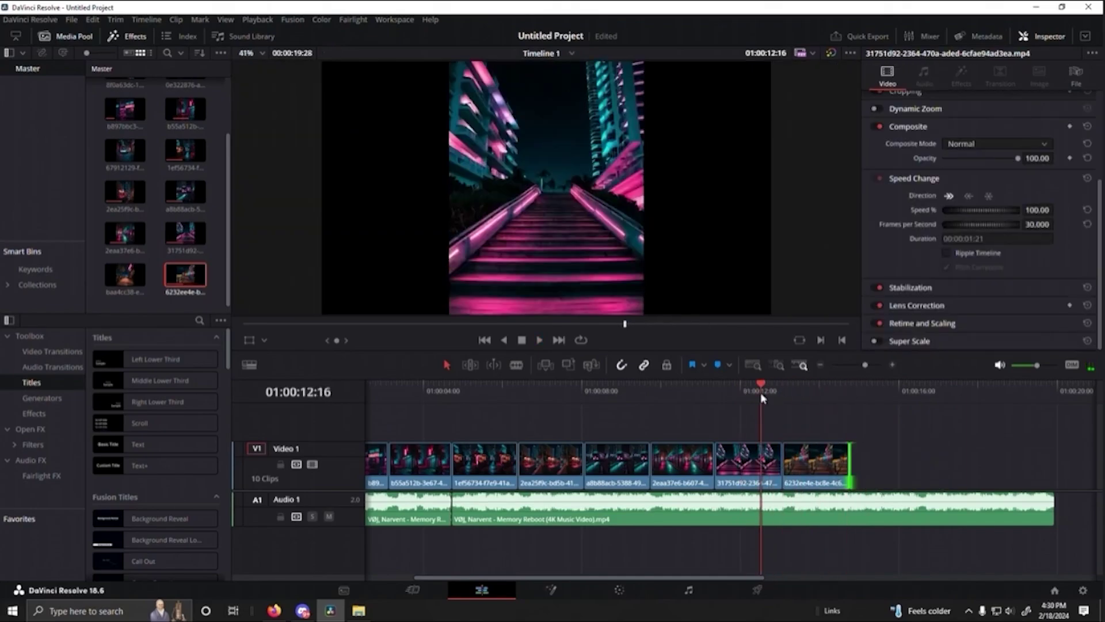
pyautogui.press('space')
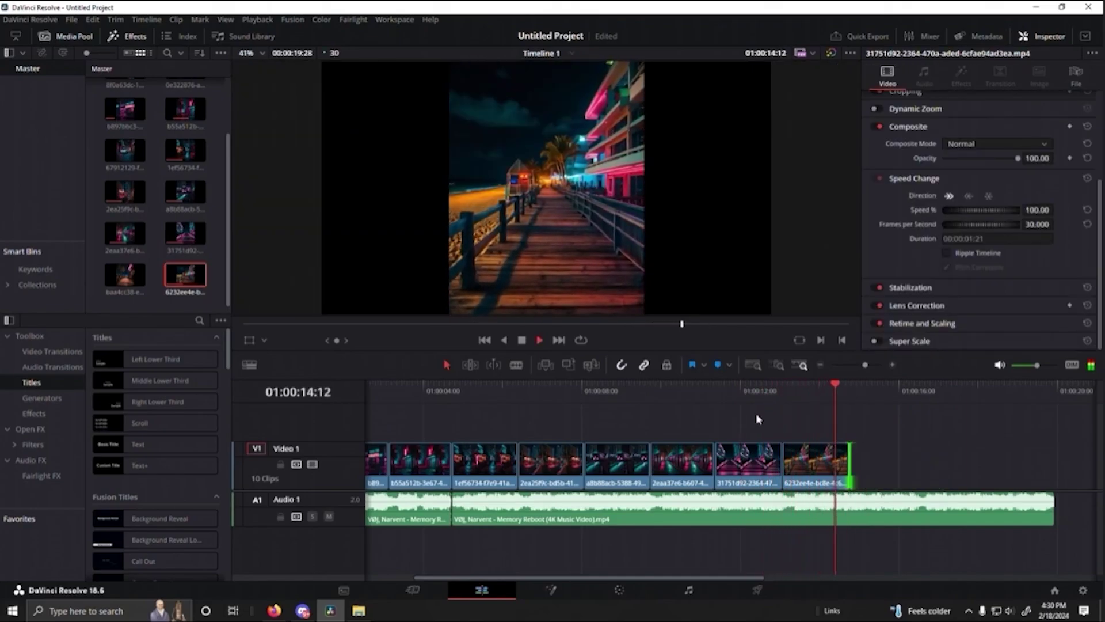
pyautogui.press('space')
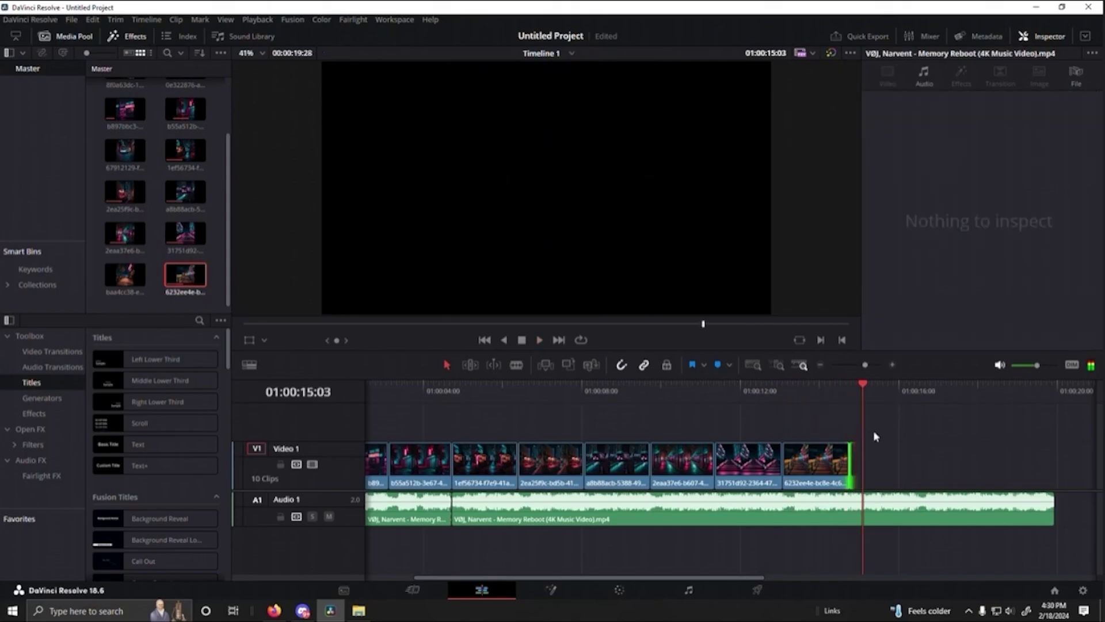
pyautogui.moveTo(866, 396)
pyautogui.mouseDown()
pyautogui.moveTo(817, 398)
pyautogui.moveTo(854, 403)
pyautogui.mouseUp()
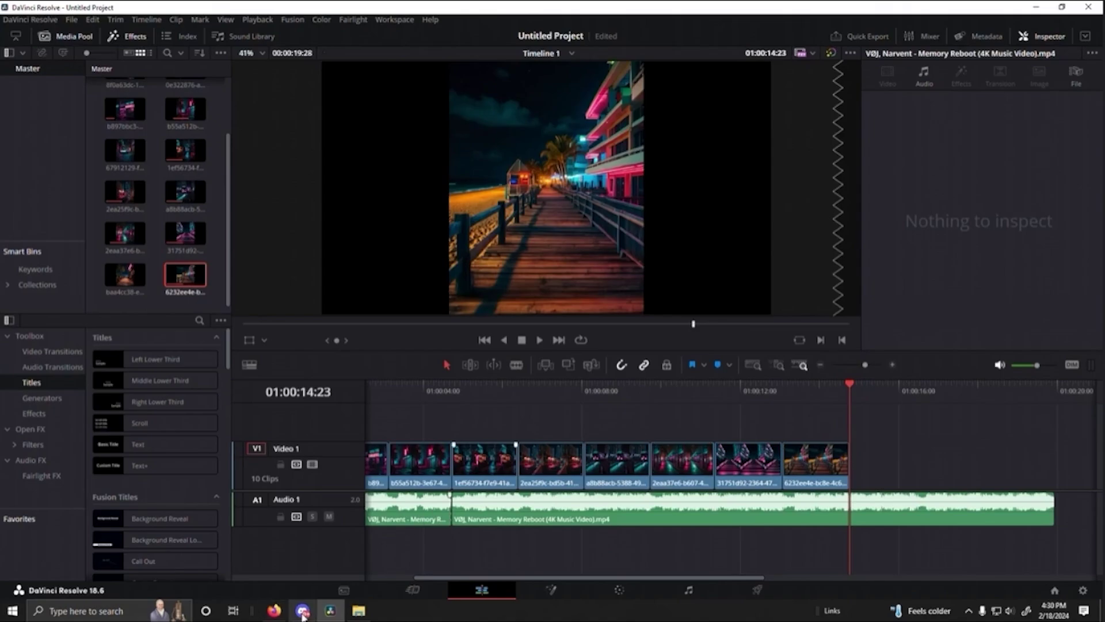
# Step: In Leonardo.Ai, generate a public motion video at strength 3 from the moonlit pink-sunset beach image, and view the source image enlarged
pyautogui.click(275, 610)
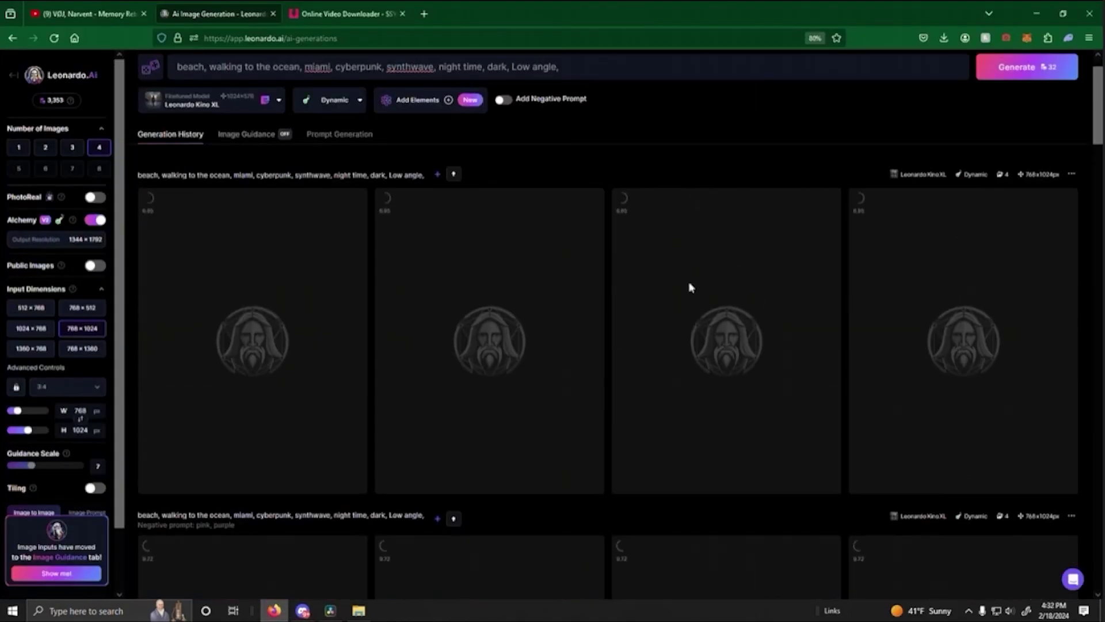
pyautogui.scroll(1, 567, 298)
pyautogui.scroll(1, 567, 297)
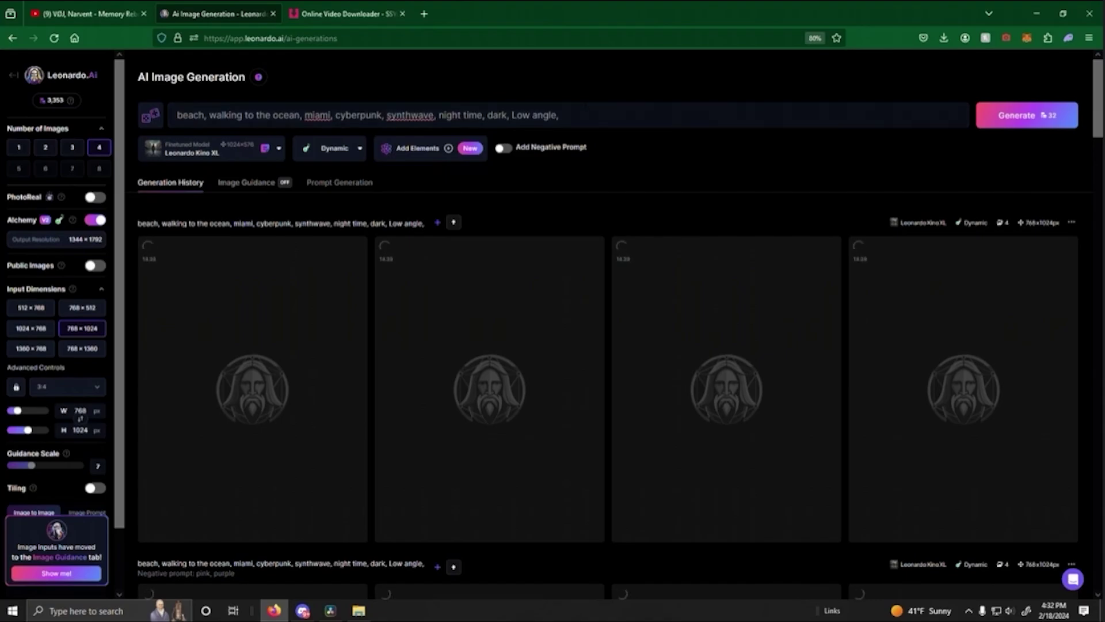
pyautogui.scroll(-2, 549, 209)
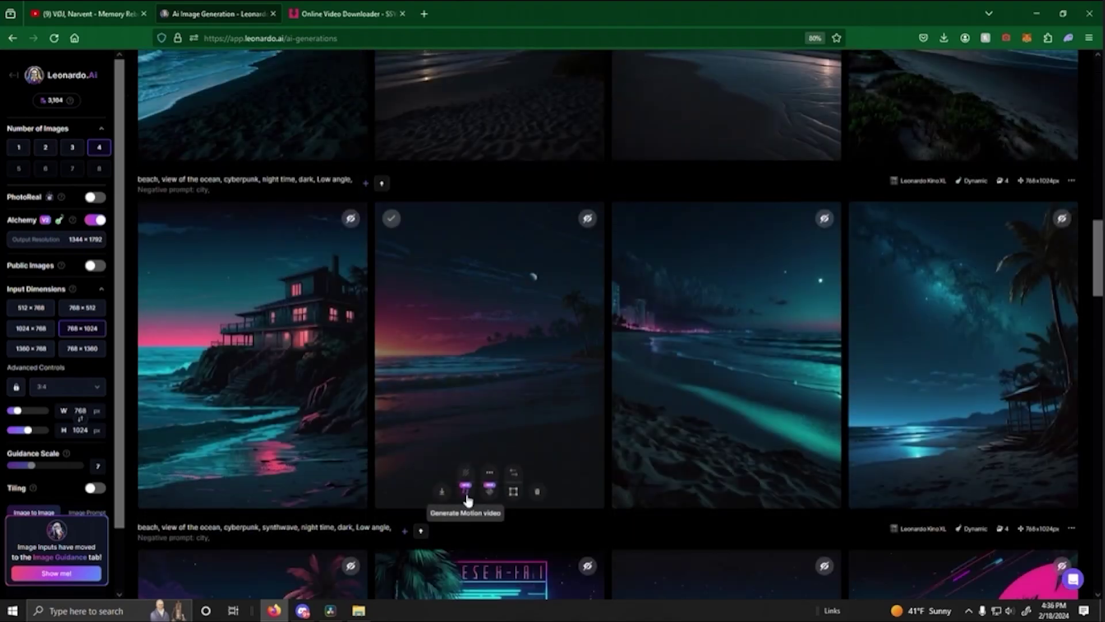
pyautogui.click(466, 485)
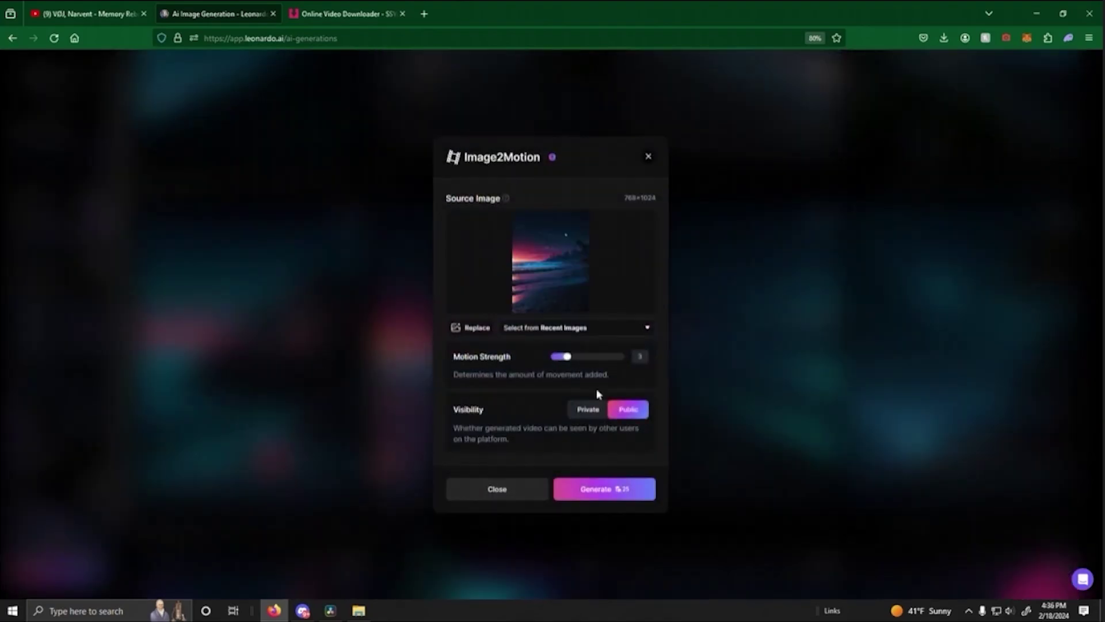
pyautogui.click(612, 488)
pyautogui.scroll(-5, 535, 403)
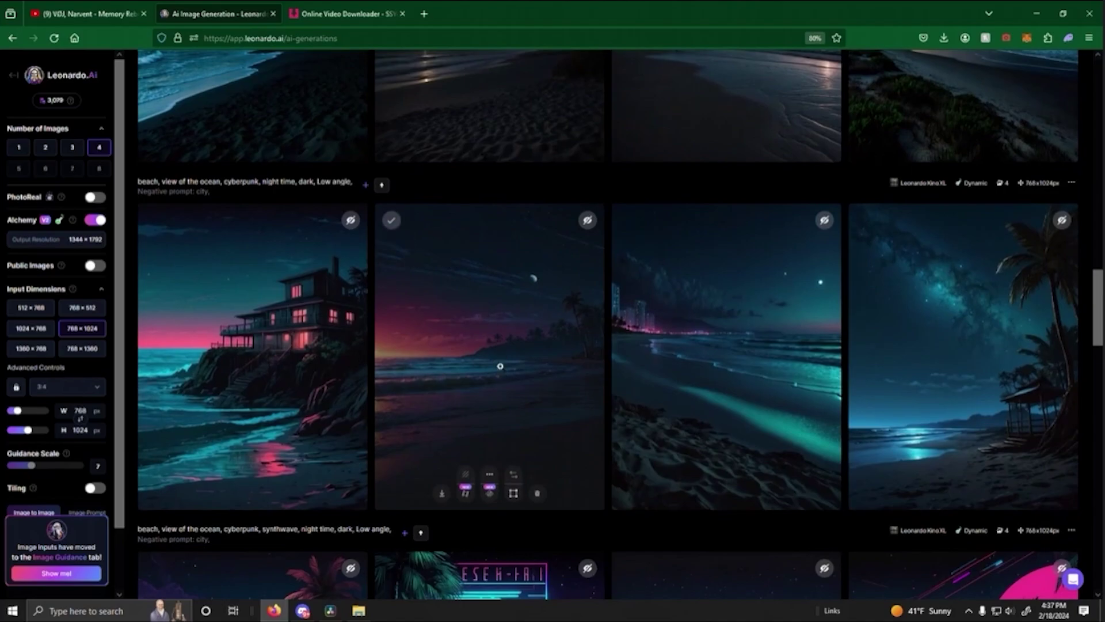
pyautogui.click(500, 366)
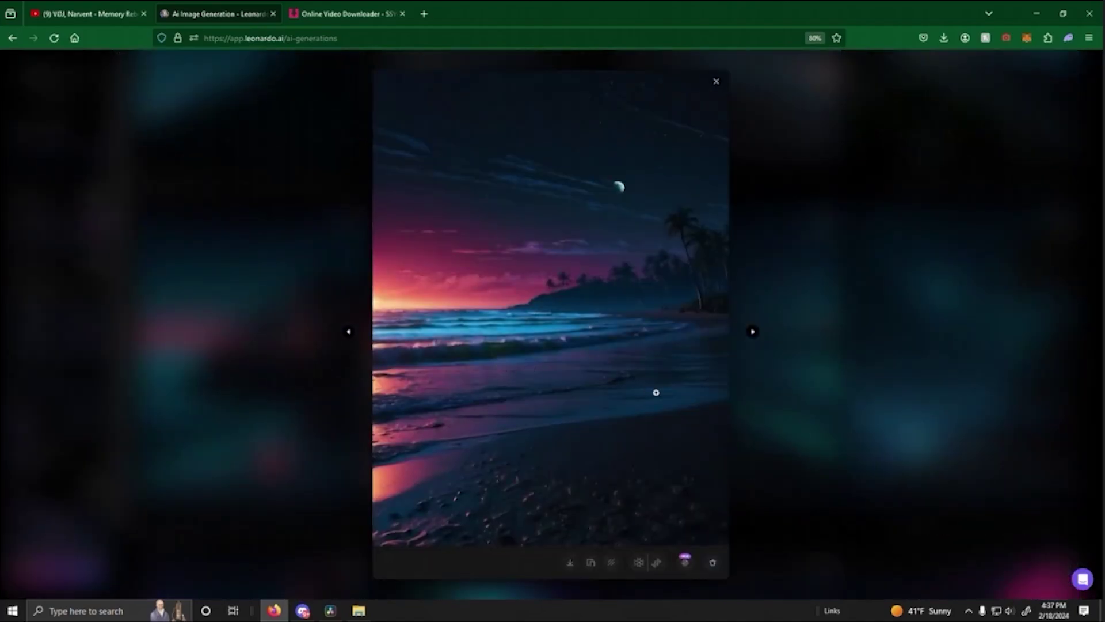
pyautogui.click(793, 414)
# Step: Briefly check the timeline in DaVinci Resolve, and return to Leonardo.Ai to review the generated beach motion videos
pyautogui.click(328, 610)
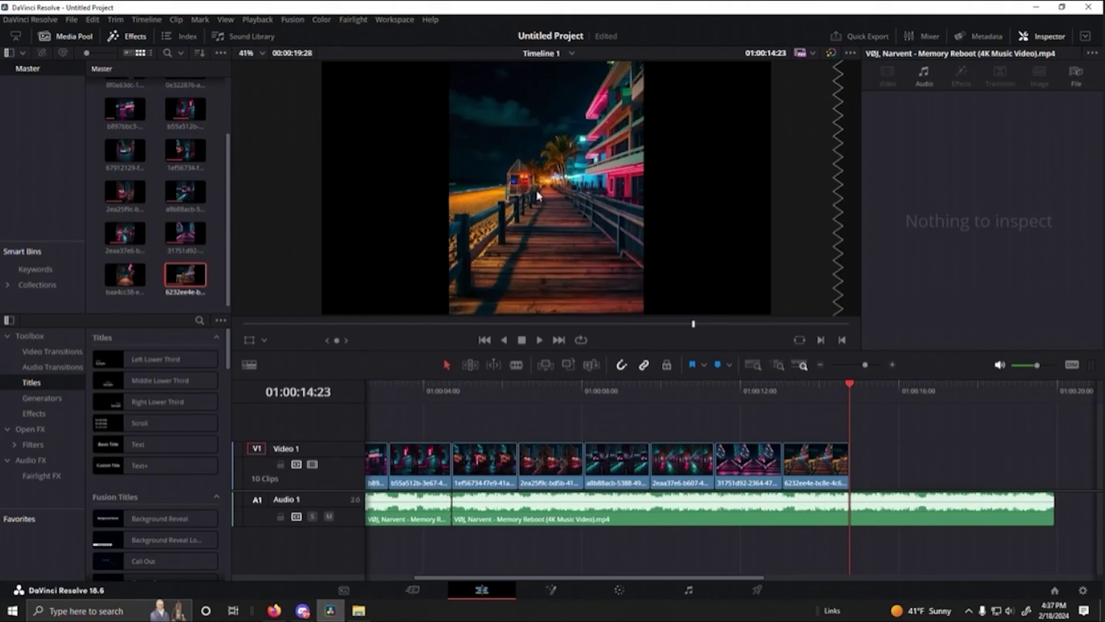
pyautogui.click(332, 614)
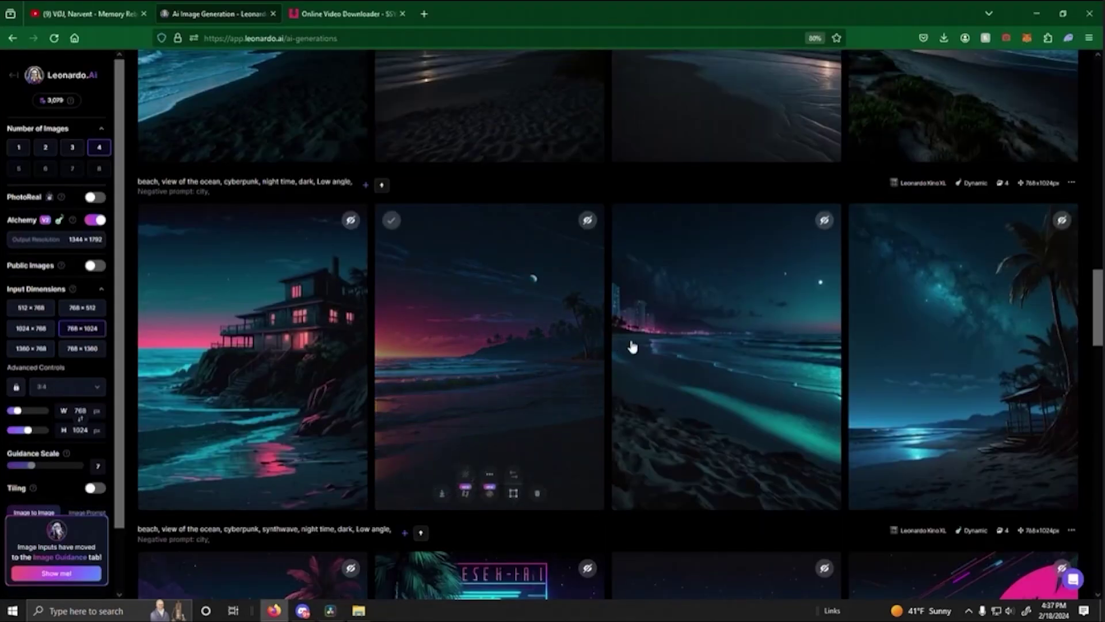
pyautogui.scroll(10, 639, 377)
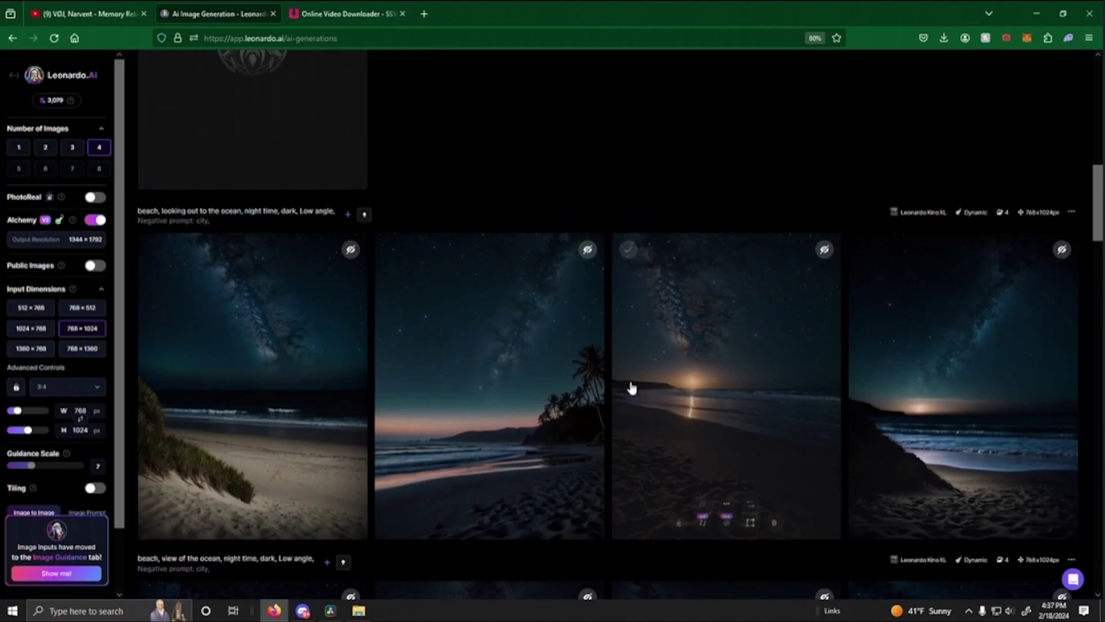
pyautogui.scroll(4, 621, 390)
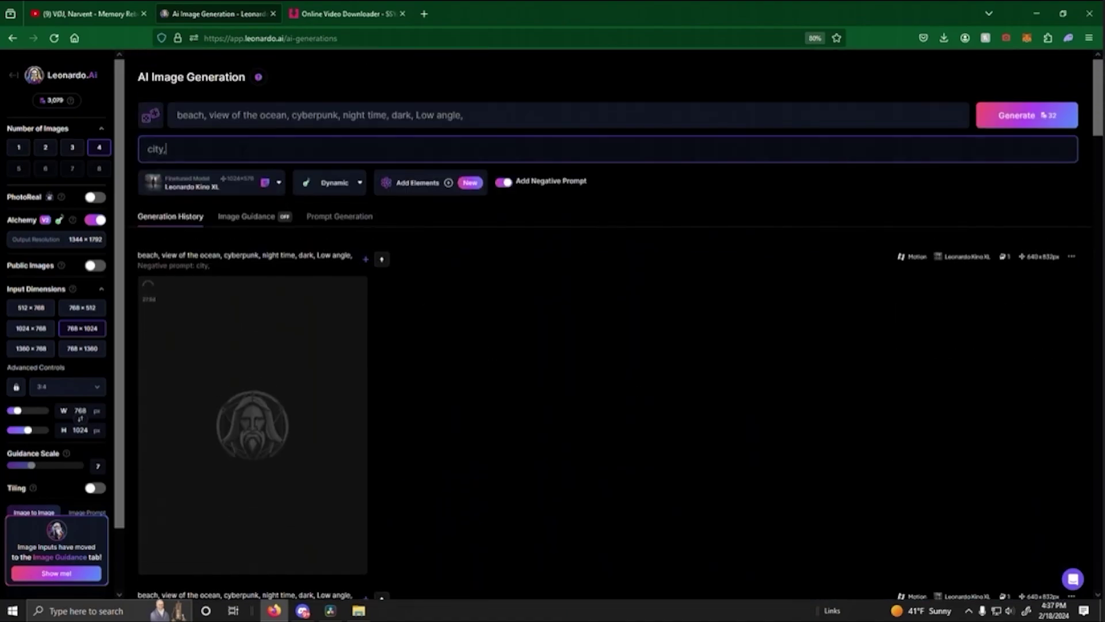
pyautogui.scroll(-5, 461, 327)
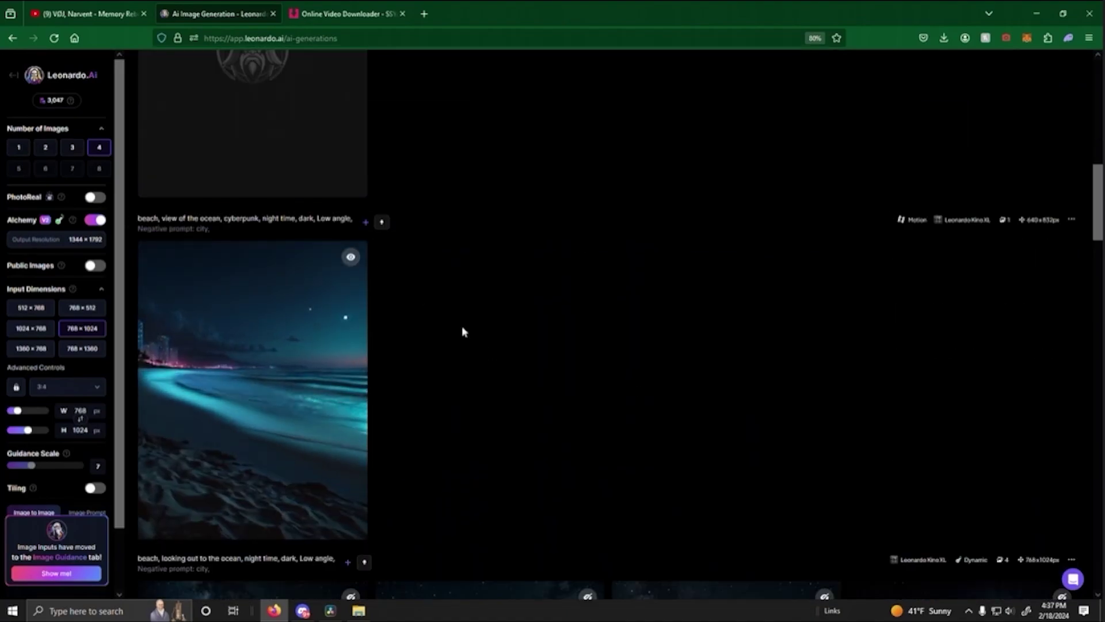
pyautogui.scroll(3, 462, 328)
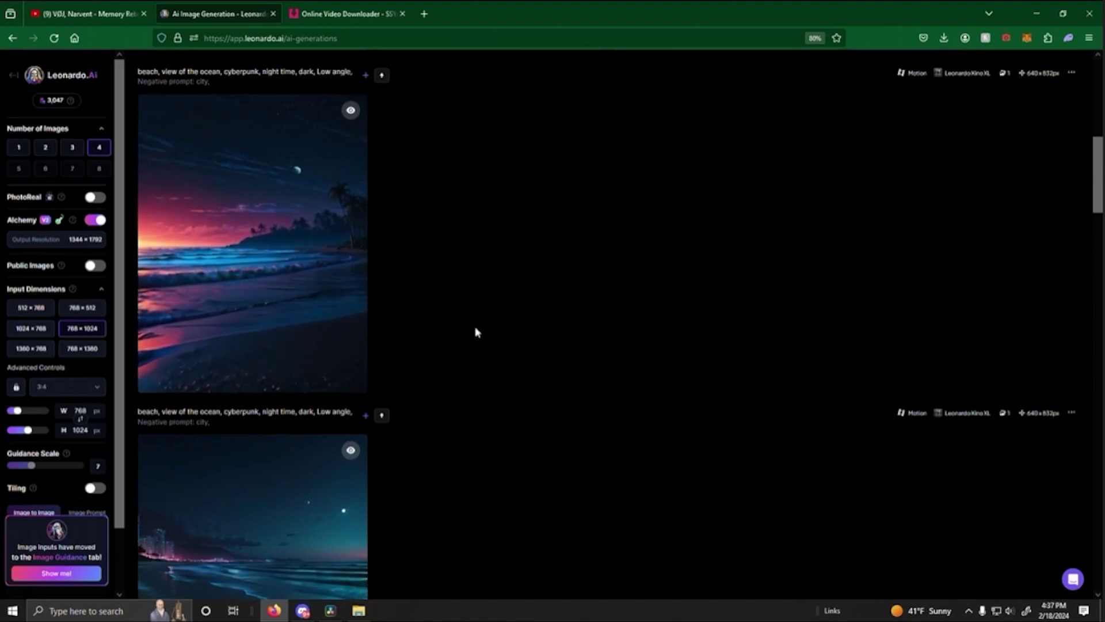
pyautogui.scroll(3, 475, 332)
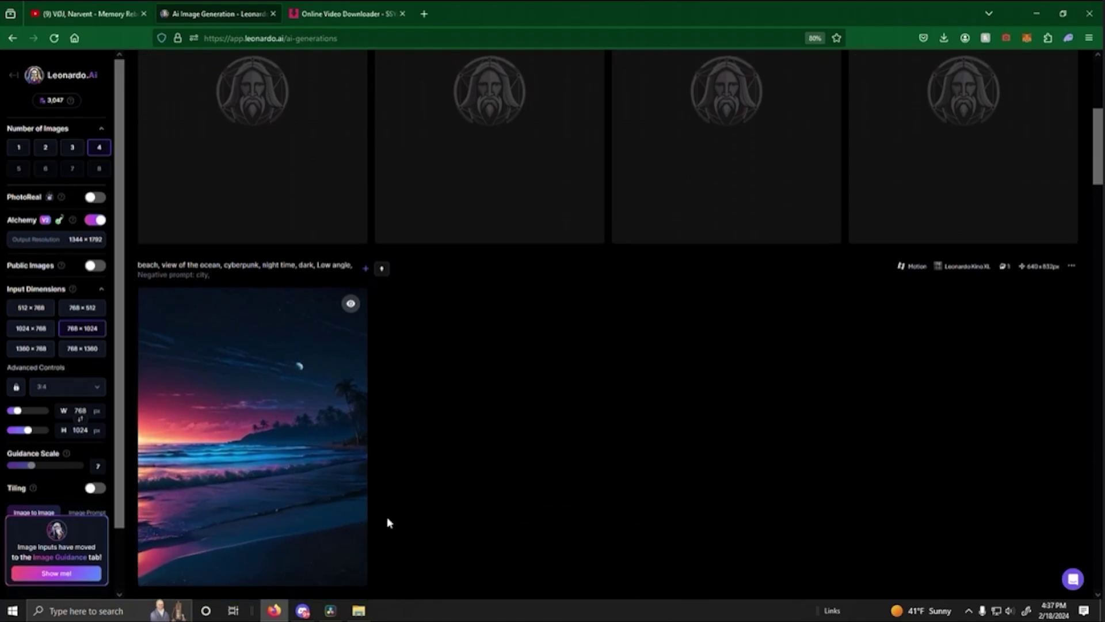
# Step: Switch to DaVinci Resolve, scrub through the trimmed boardwalk clip and set the playhead at its end, 01:00:14:23
pyautogui.click(331, 610)
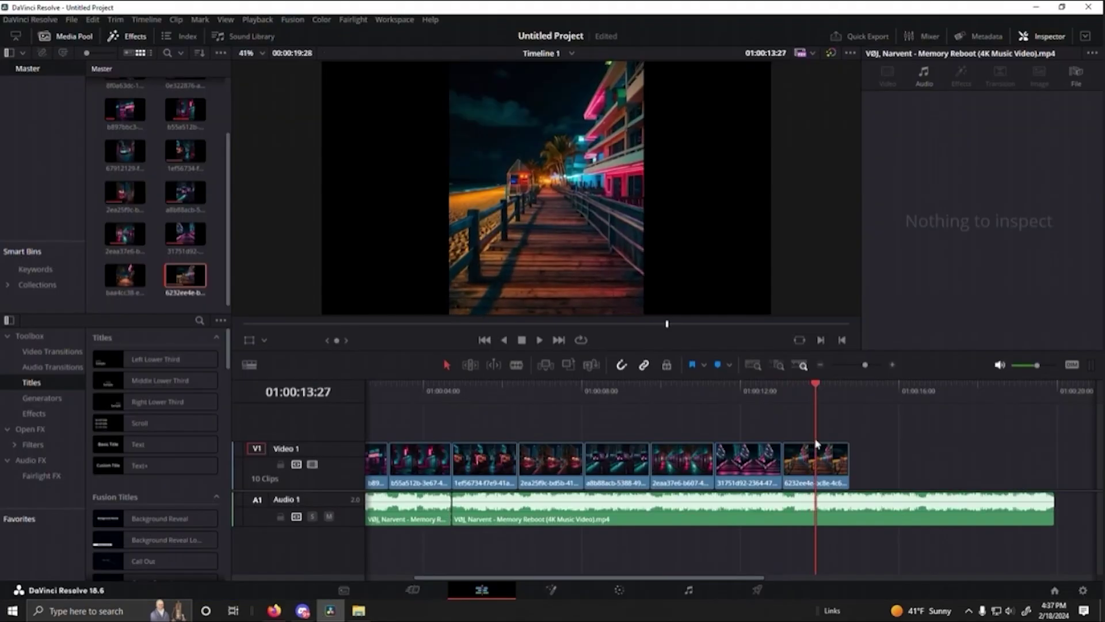
pyautogui.moveTo(817, 443)
pyautogui.mouseDown()
pyautogui.moveTo(651, 456)
pyautogui.moveTo(829, 459)
pyautogui.mouseUp()
pyautogui.click(831, 458)
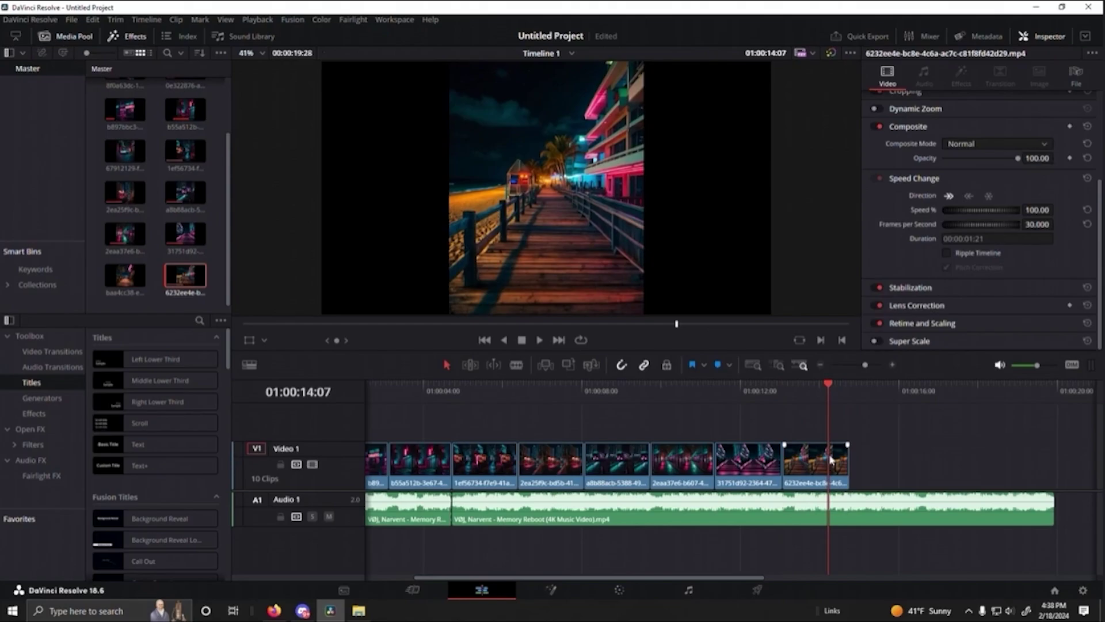
pyautogui.moveTo(826, 393); pyautogui.dragTo(849, 393)
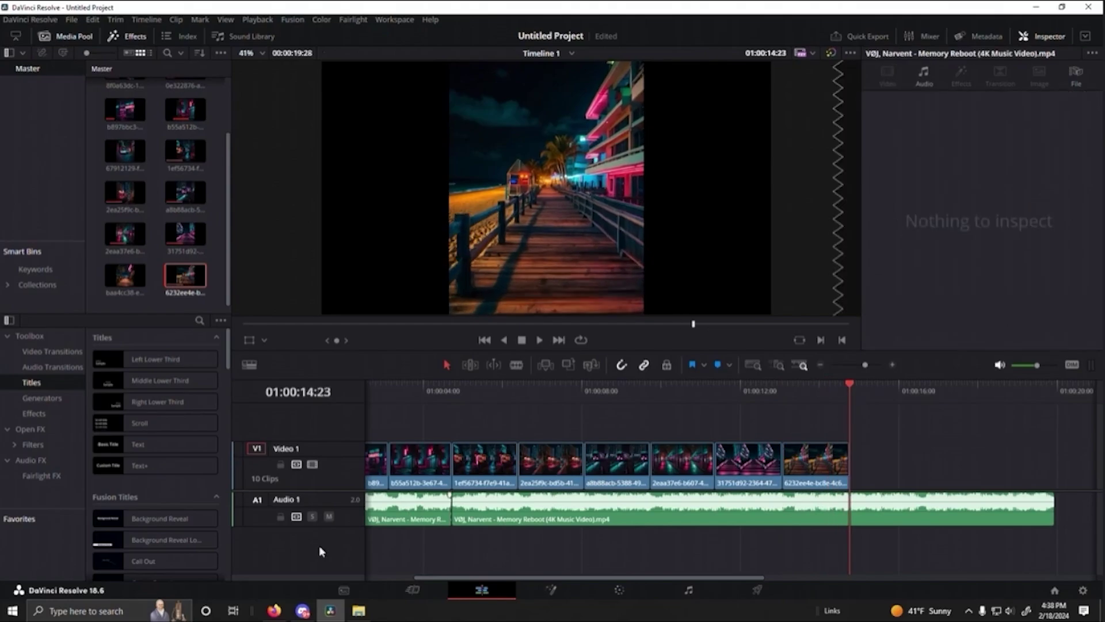
# Step: In Leonardo.Ai, check the newest beach generations and view the pink-sunset beach motion video enlarged
pyautogui.click(280, 612)
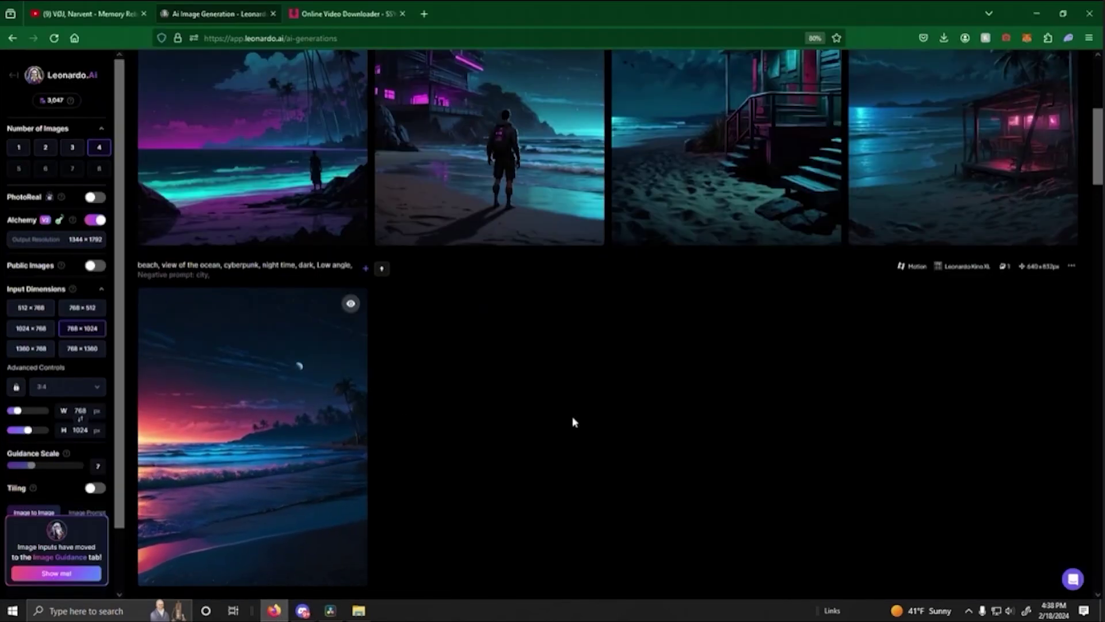
pyautogui.scroll(3, 571, 432)
pyautogui.scroll(-3, 564, 440)
pyautogui.click(327, 455)
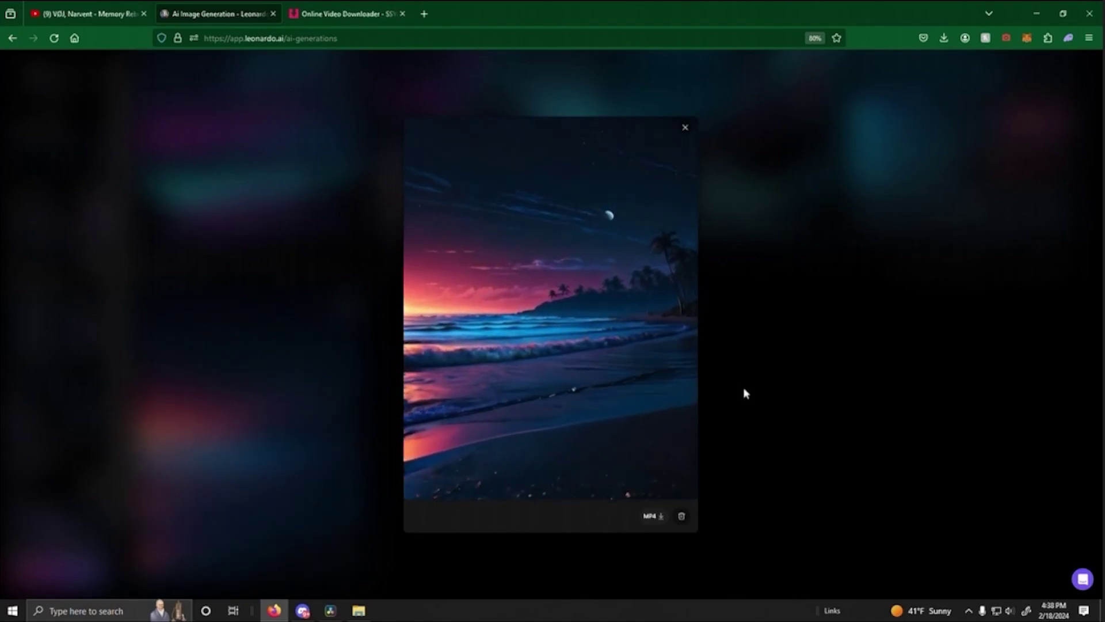
pyautogui.click(744, 389)
# Step: In DaVinci Resolve, place the ca9d5e17 beach clip after the boardwalk clip on Video 1 and trim its duration to 00:00:01:26
pyautogui.click(333, 612)
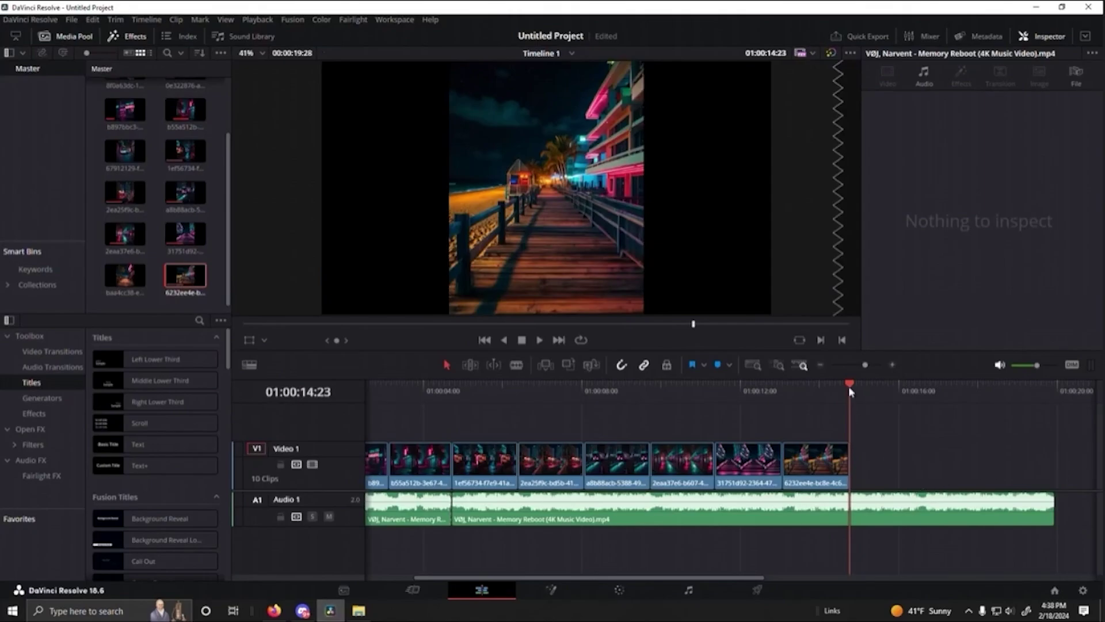
pyautogui.moveTo(850, 386); pyautogui.dragTo(858, 448)
pyautogui.moveTo(123, 273); pyautogui.dragTo(851, 463)
pyautogui.moveTo(1005, 465); pyautogui.dragTo(920, 471)
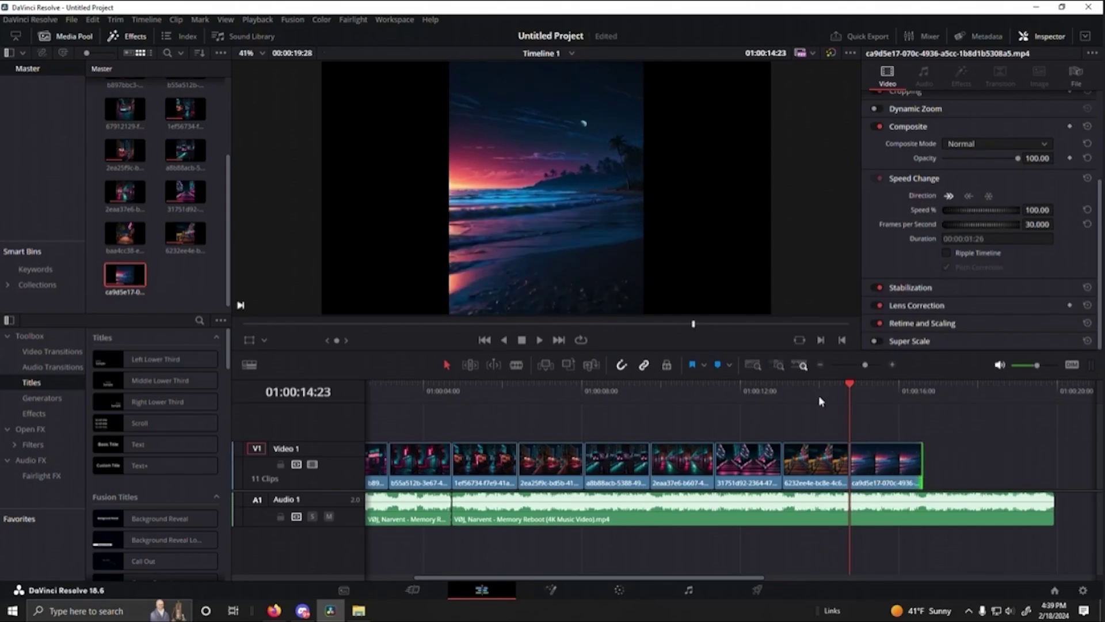
# Step: Play the timeline across the boardwalk-to-beach cut and look over the edited clips on Video 1
pyautogui.moveTo(848, 394); pyautogui.dragTo(794, 389)
pyautogui.press('space')
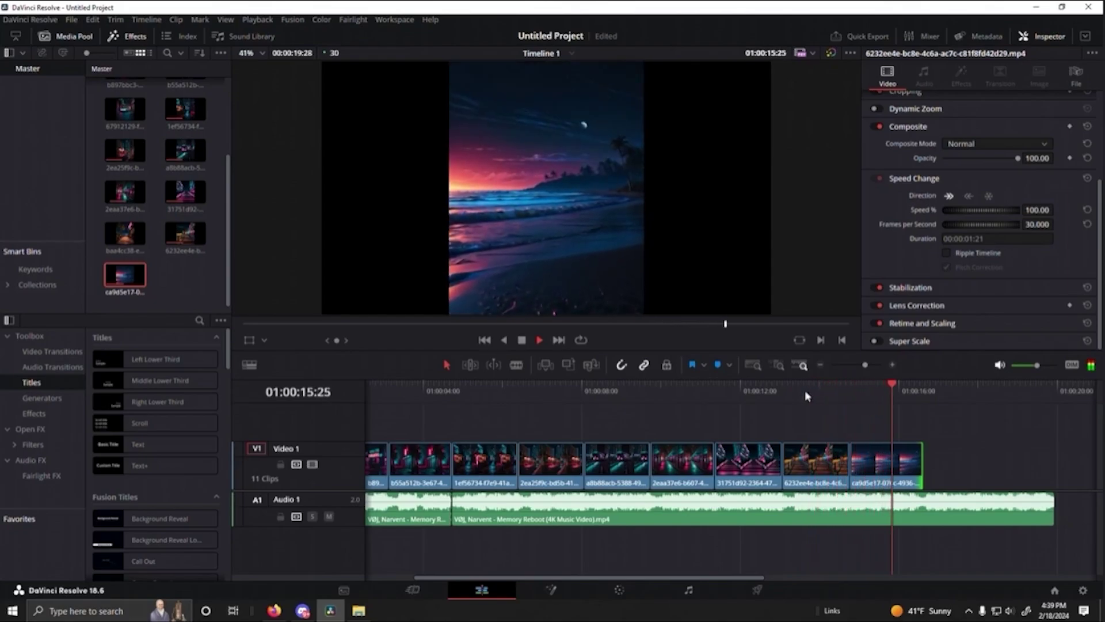
pyautogui.press('space')
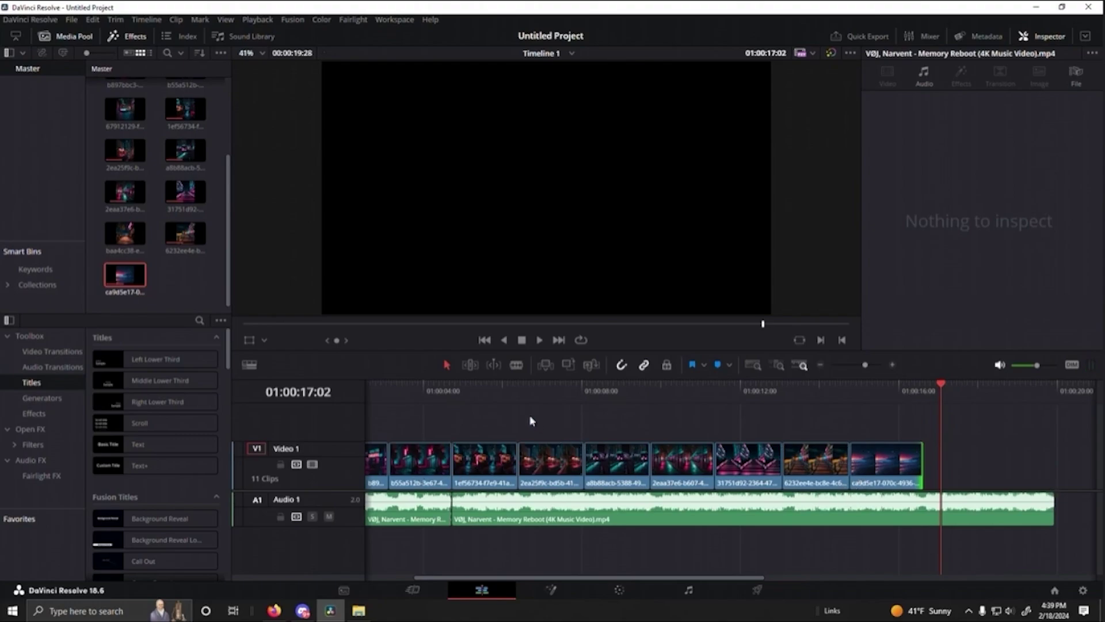
pyautogui.hscroll(-3, 587, 414)
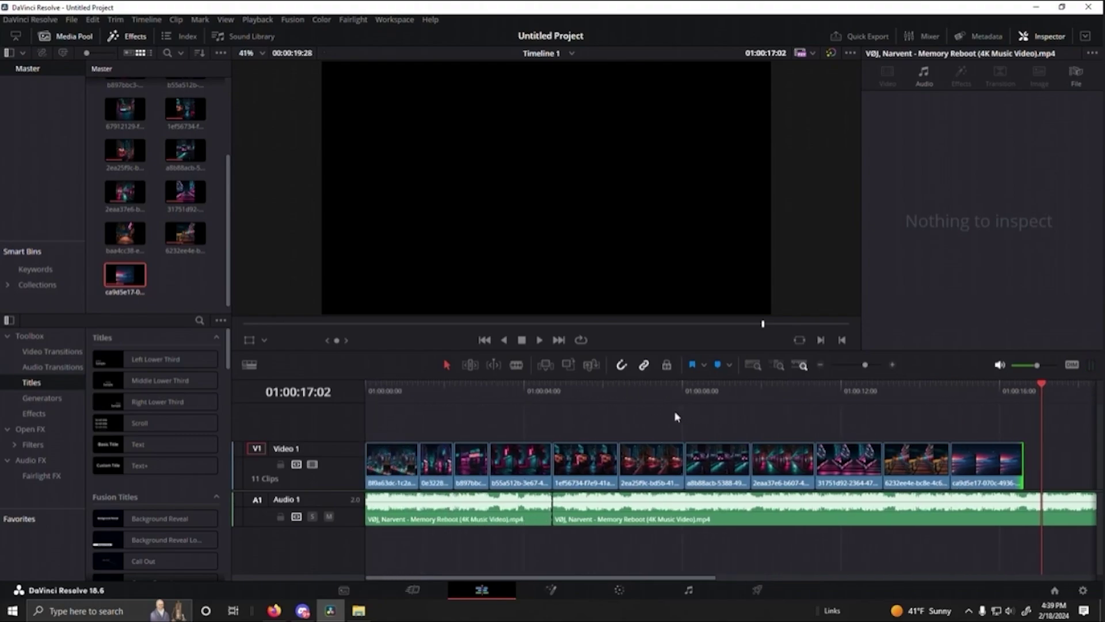
pyautogui.hscroll(6, 830, 412)
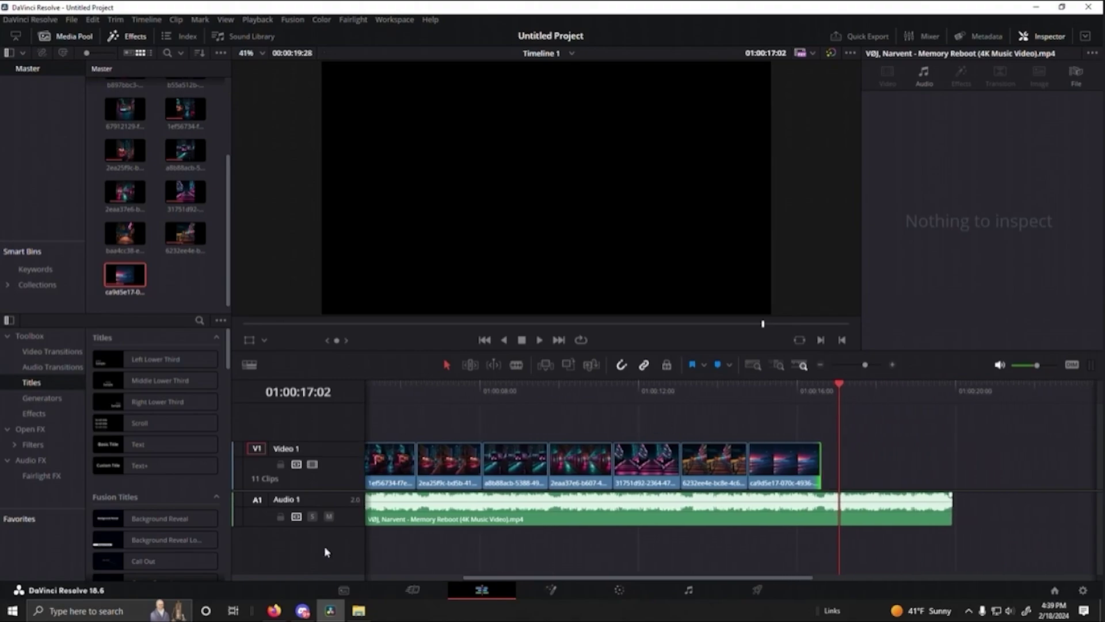
# Step: Check the beach clip's ending from 01:00:16:04 and trim its end back slightly
pyautogui.click(802, 387)
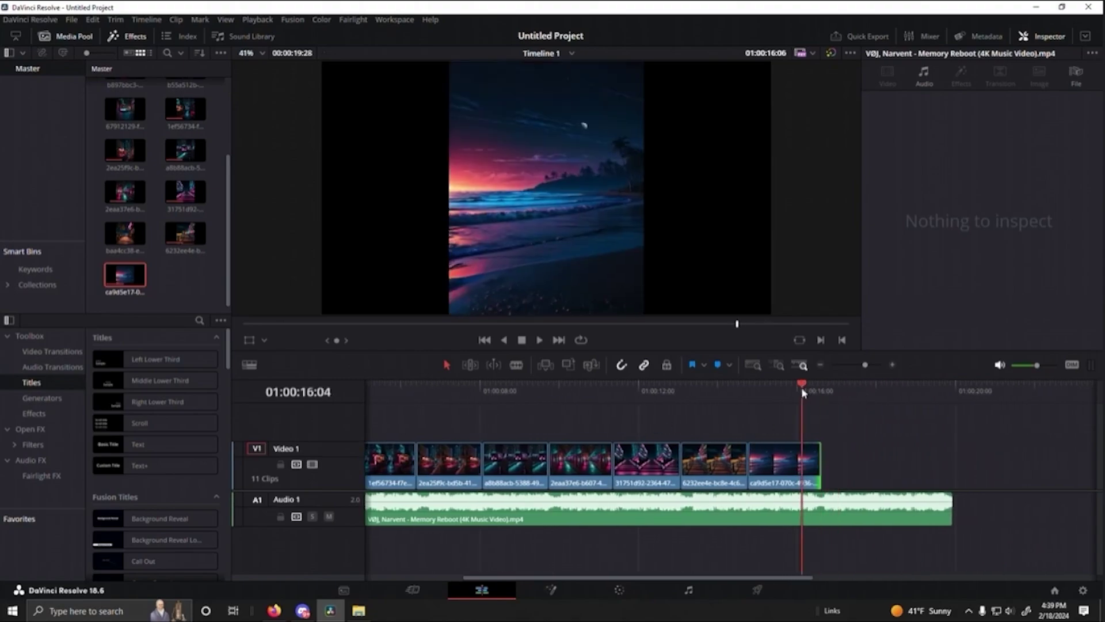
pyautogui.press('space')
pyautogui.press('space')
pyautogui.moveTo(814, 470); pyautogui.dragTo(811, 469)
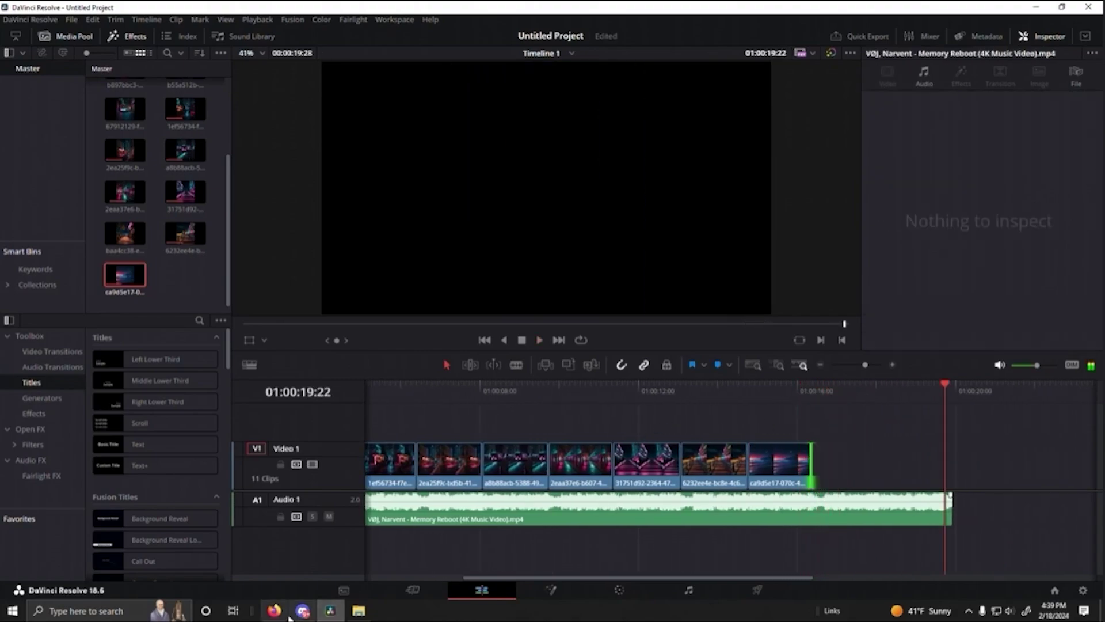
# Step: In Leonardo.Ai, generate four images from "beach, sunrise, view of the ocean, cyberpunk, dawn, dark, Low angle," and view the palm-framed sunset image enlarged
pyautogui.click(277, 612)
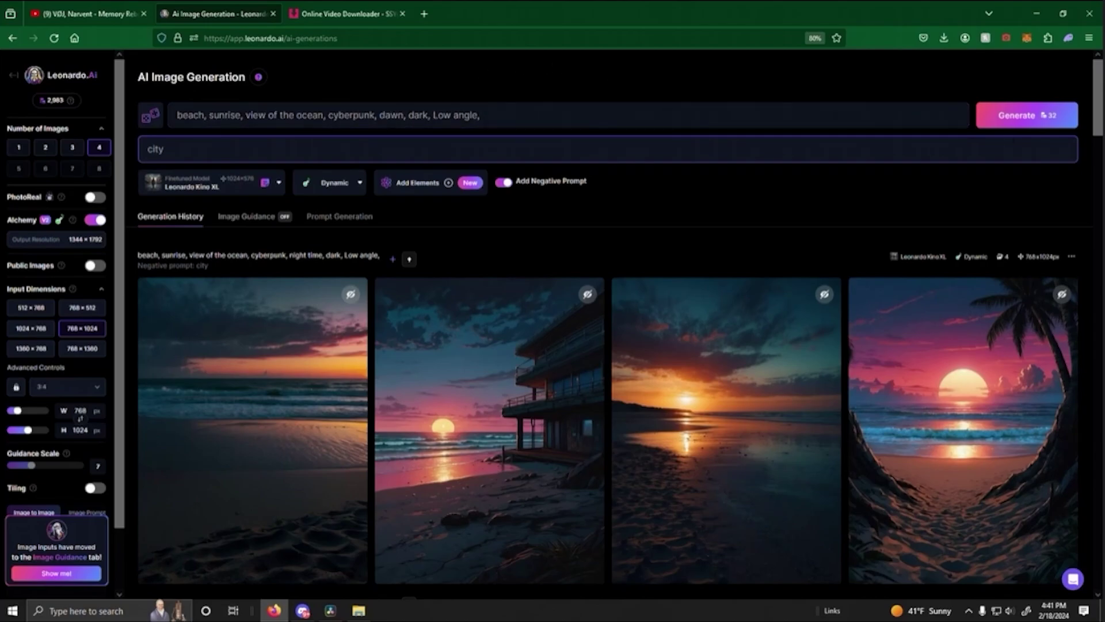
pyautogui.click(1034, 116)
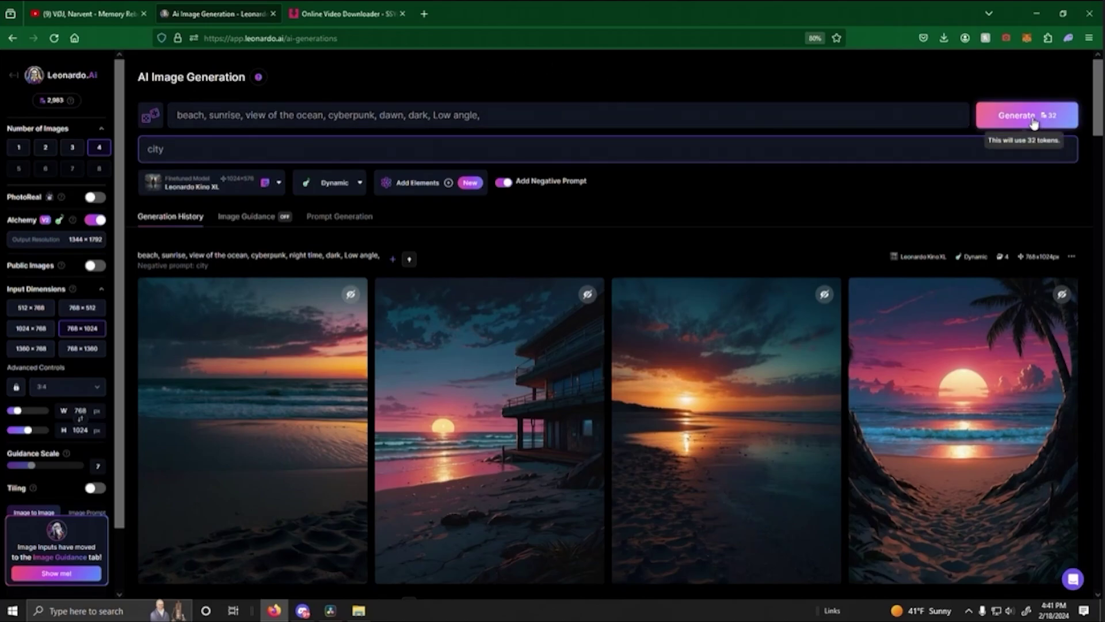
pyautogui.scroll(-6, 661, 100)
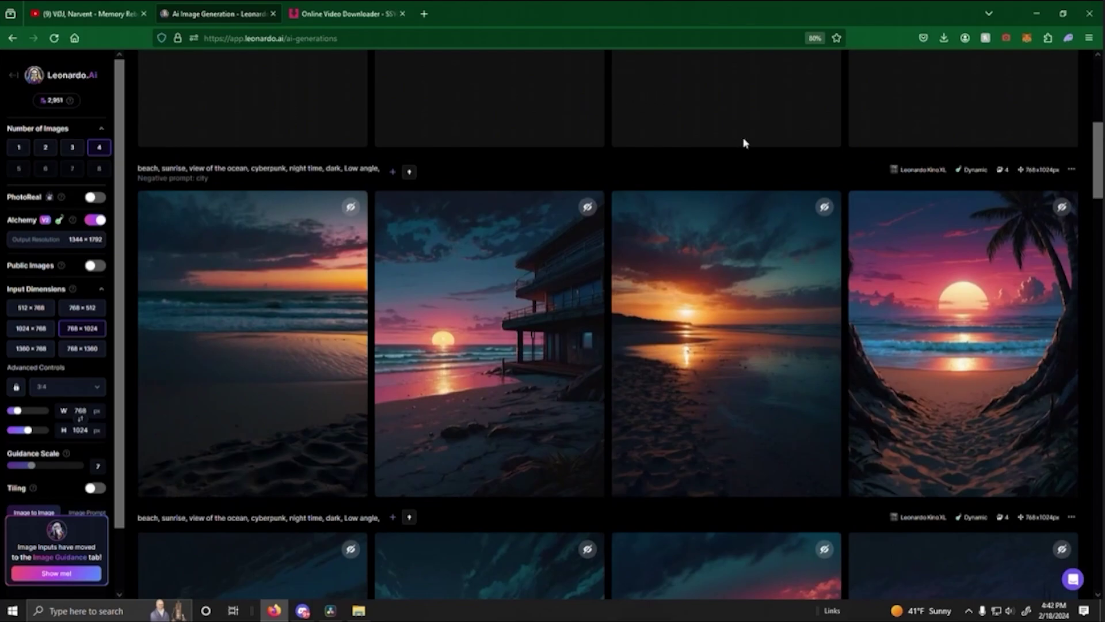
pyautogui.click(977, 351)
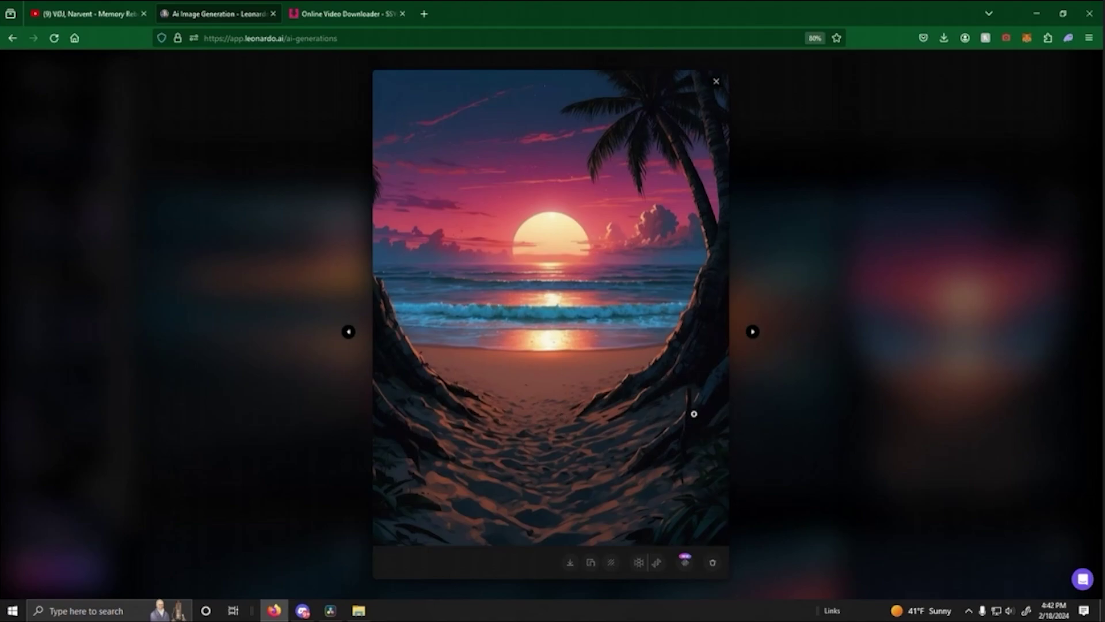
pyautogui.press('Escape')
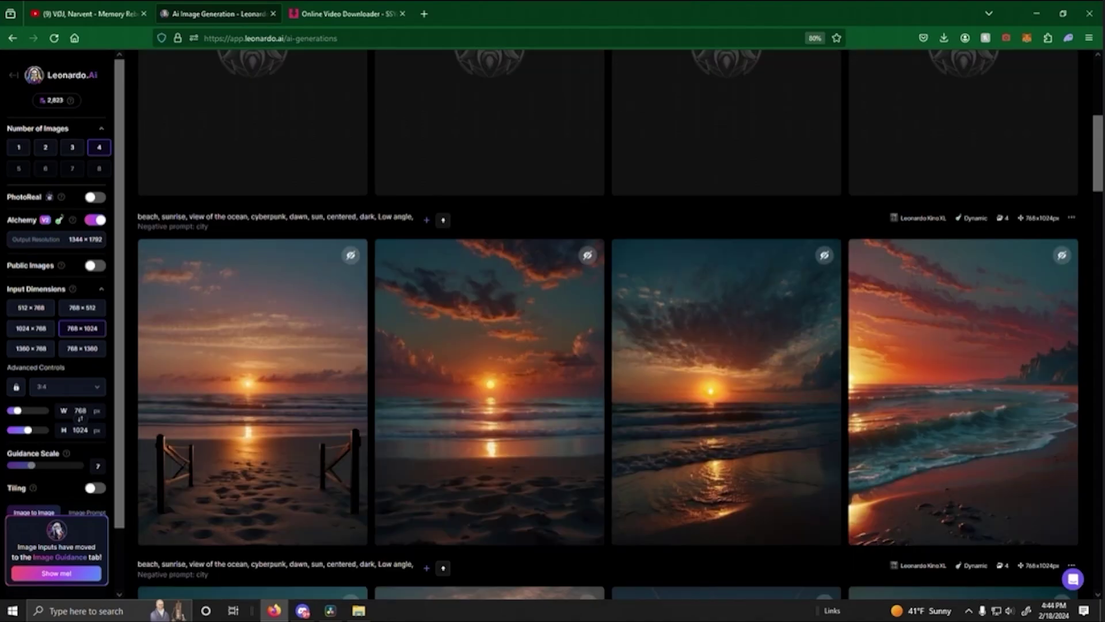
# Step: Generate a public Image2Motion video from the orange sunrise image with dark clouds, using motion strength 3
pyautogui.click(466, 528)
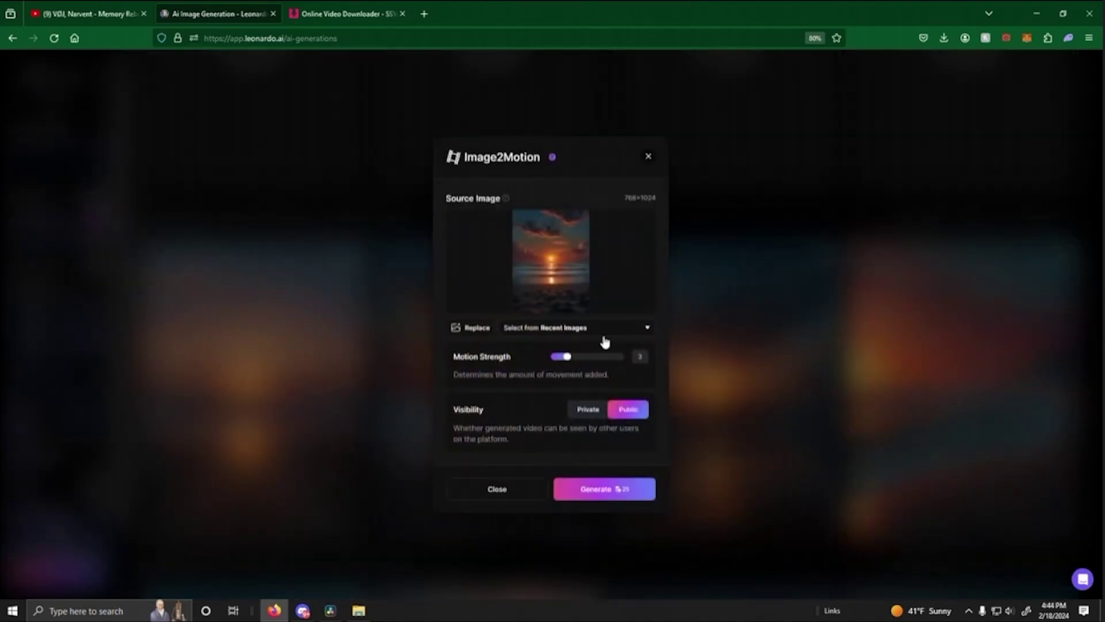
pyautogui.click(599, 490)
pyautogui.scroll(-2, 661, 326)
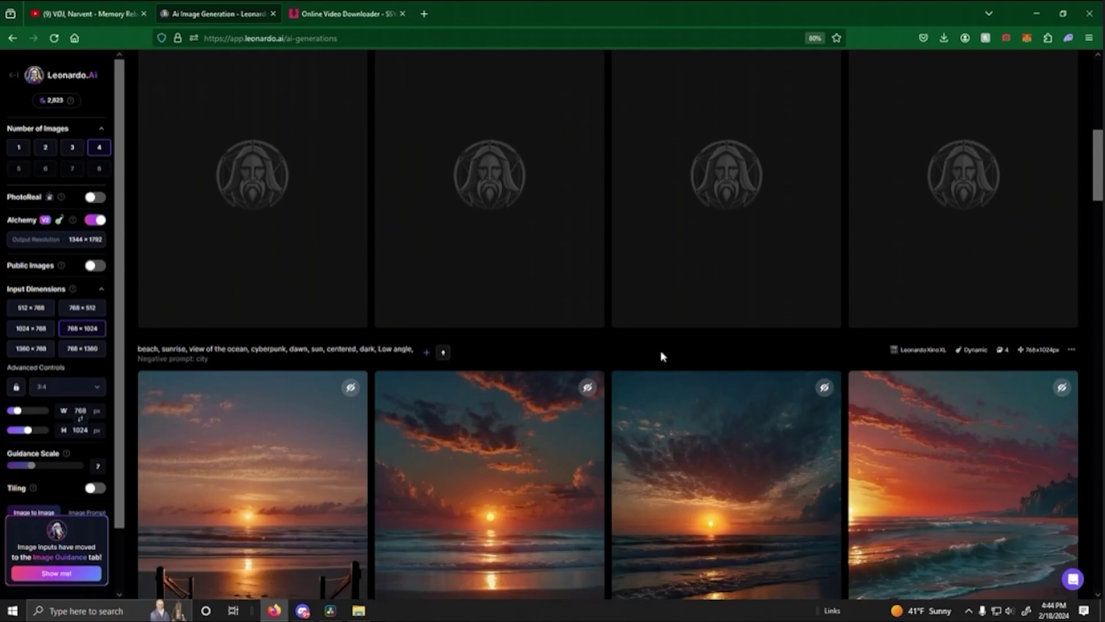
pyautogui.scroll(-2, 673, 334)
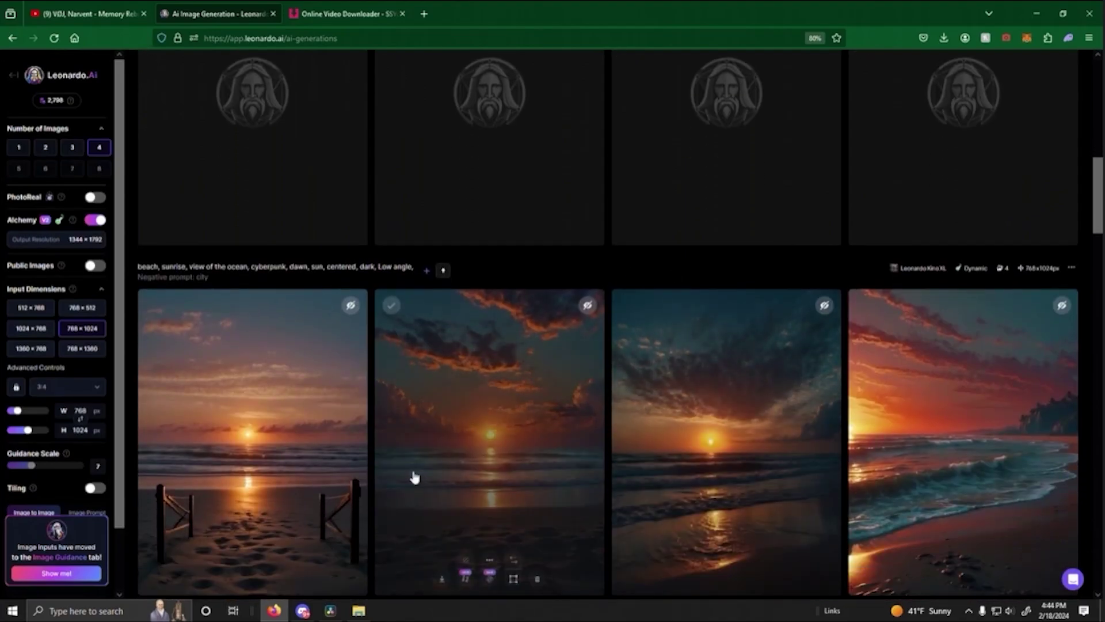
# Step: Compare the newest beach sunrise image sets and view the orange sunrise image with dark clouds enlarged
pyautogui.scroll(4, 573, 394)
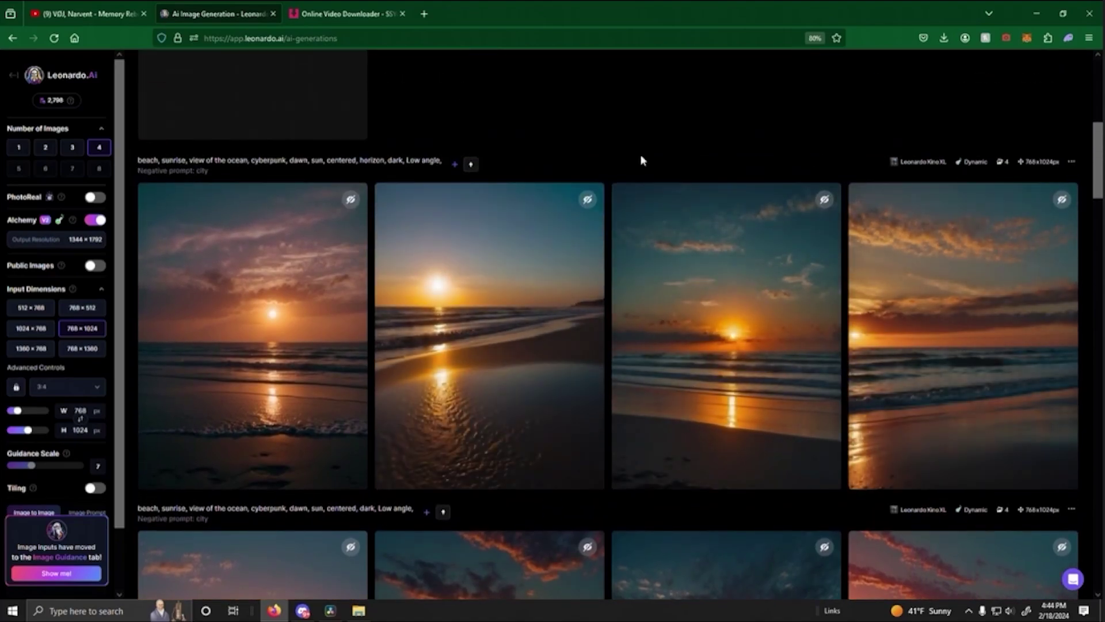
pyautogui.scroll(-6, 661, 195)
pyautogui.click(541, 282)
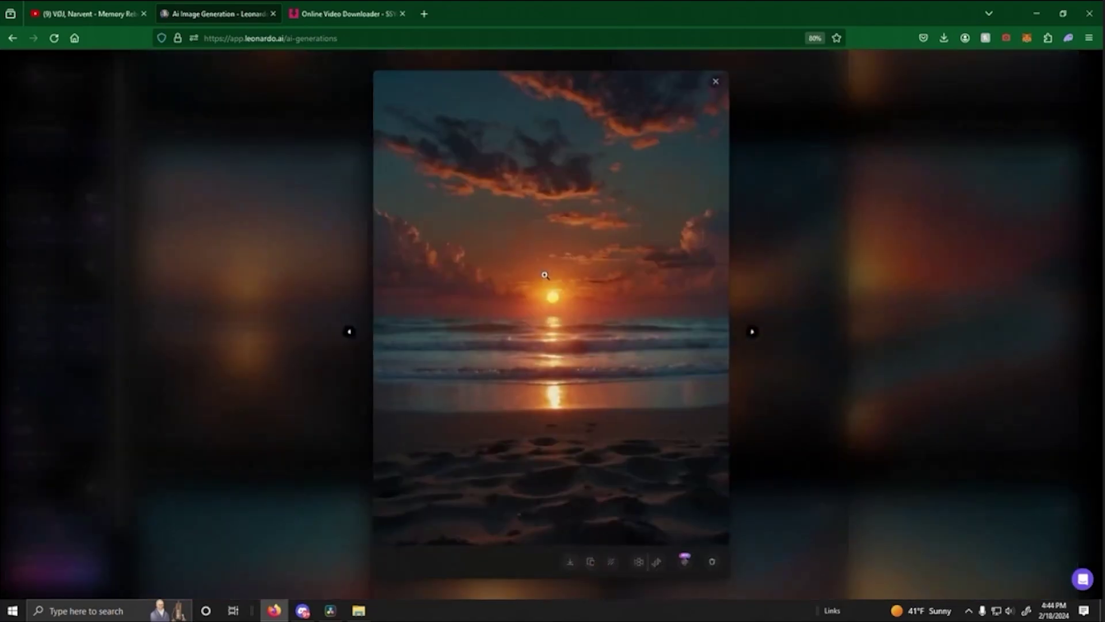
pyautogui.click(800, 373)
pyautogui.scroll(8, 645, 273)
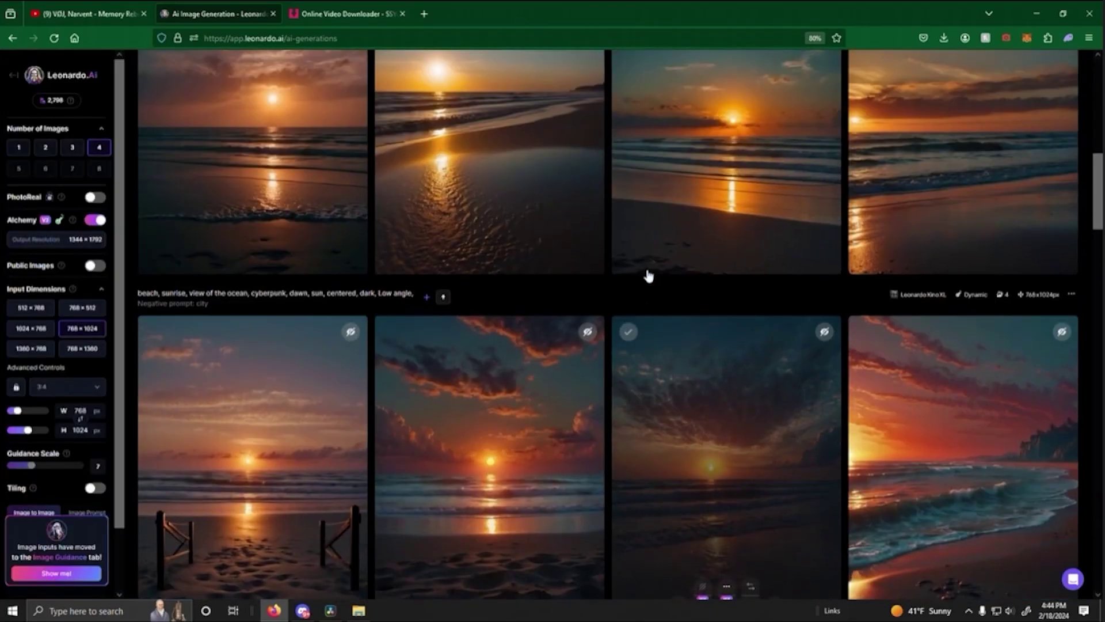
# Step: Generate four images from "beach, sunrise, view of the ocean, cyberpunk, dawn, sun, centered, cresting, horizon, dark, Low angle," with negative prompt "city"
pyautogui.scroll(6, 633, 253)
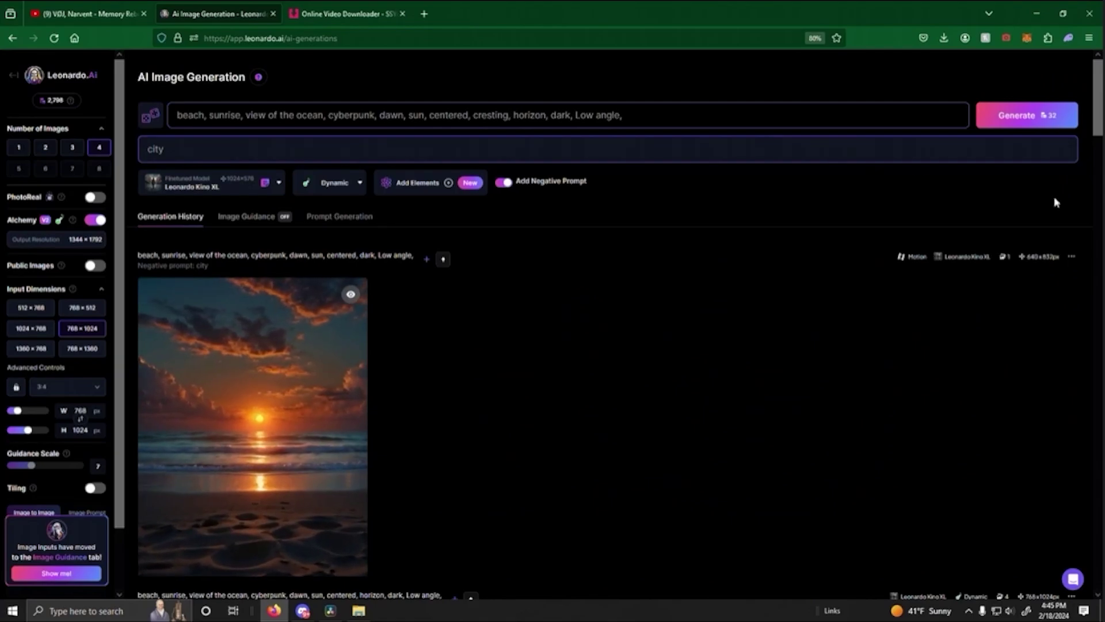
pyautogui.click(1016, 115)
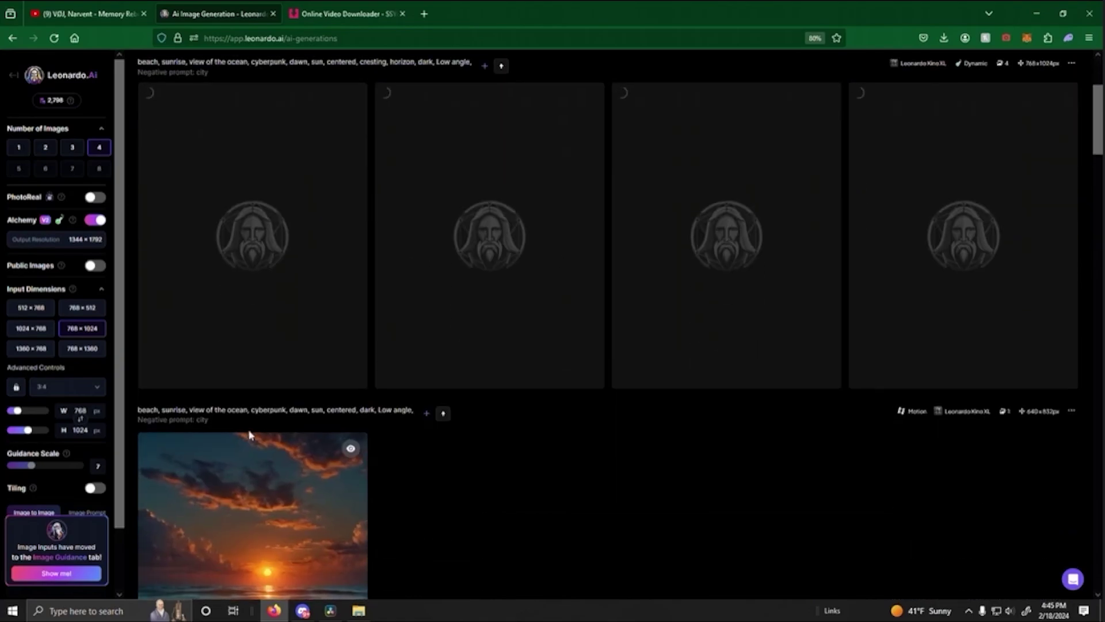
pyautogui.scroll(-3, 253, 440)
# Step: View the finished orange-sunrise motion video enlarged, download it as MP4, and close the preview
pyautogui.click(262, 441)
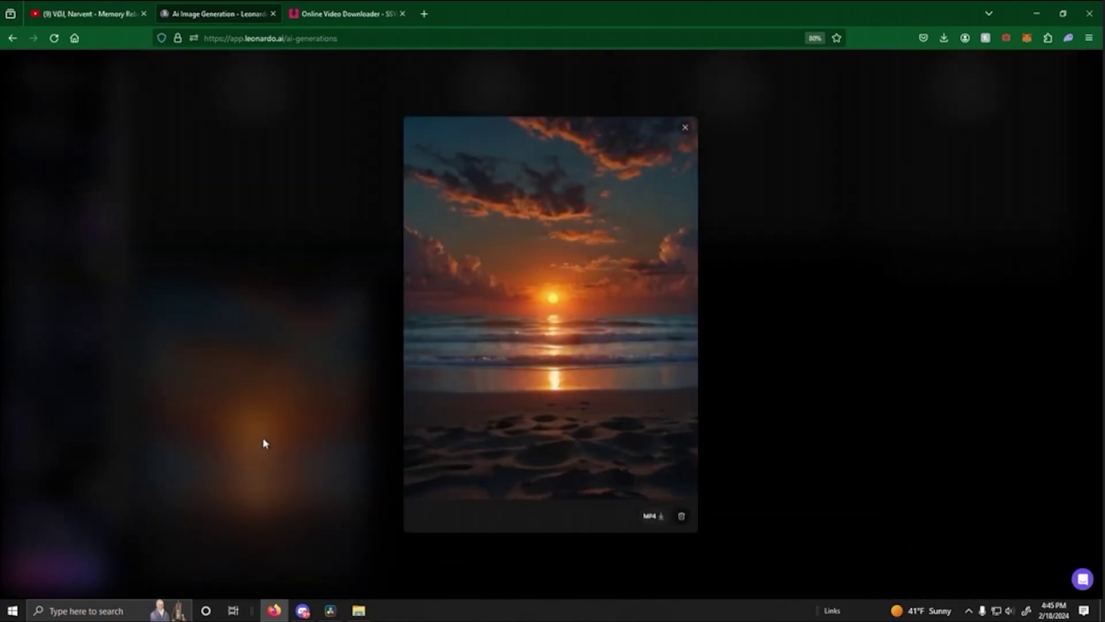
pyautogui.click(776, 343)
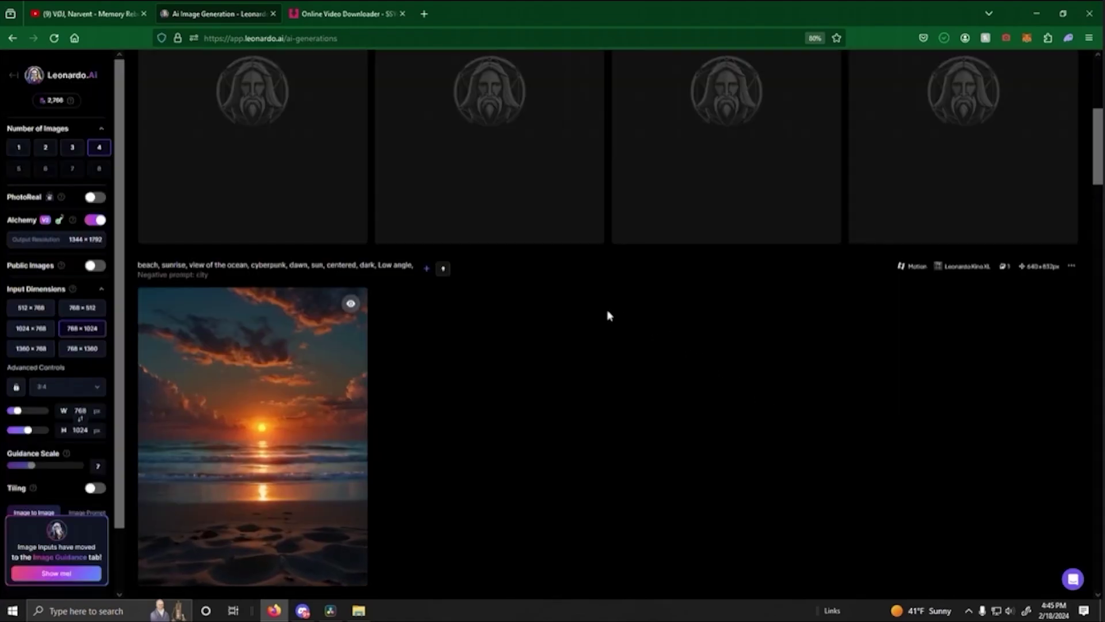
pyautogui.scroll(-1, 613, 320)
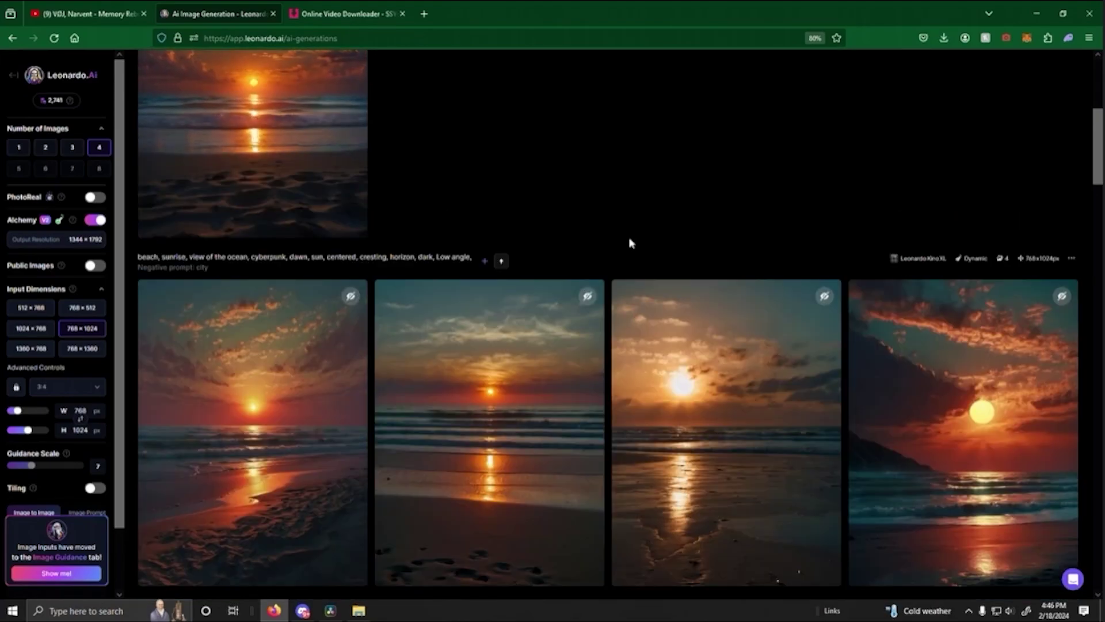
# Step: Generate another Image2Motion video from the orange sunrise image with dark clouds
pyautogui.scroll(4, 630, 242)
pyautogui.scroll(3, 629, 242)
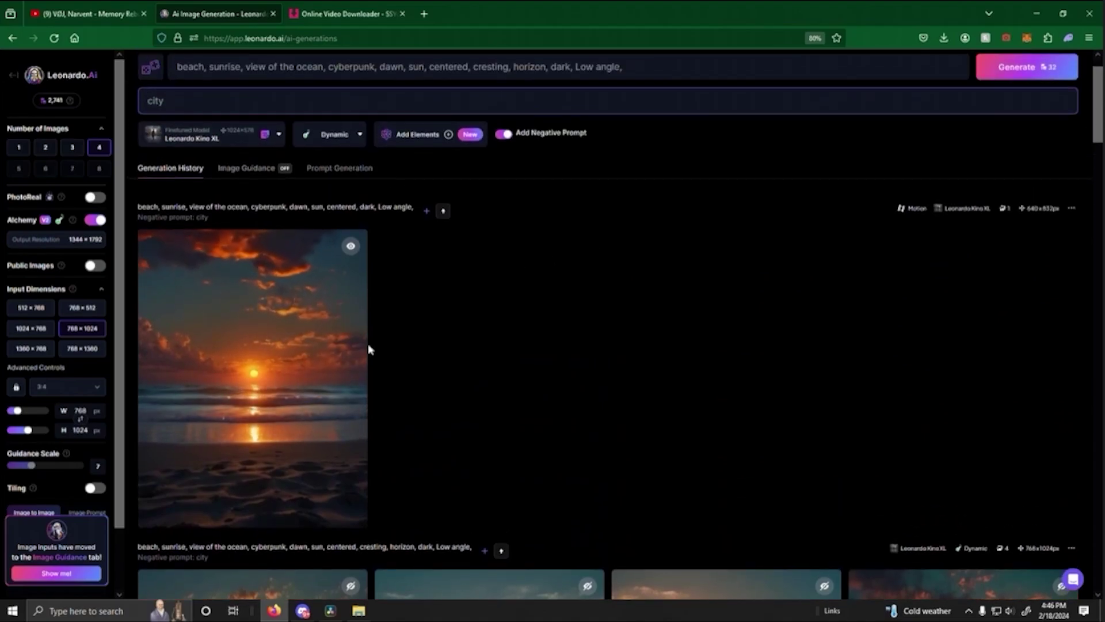
pyautogui.scroll(-10, 588, 361)
pyautogui.scroll(-15, 613, 385)
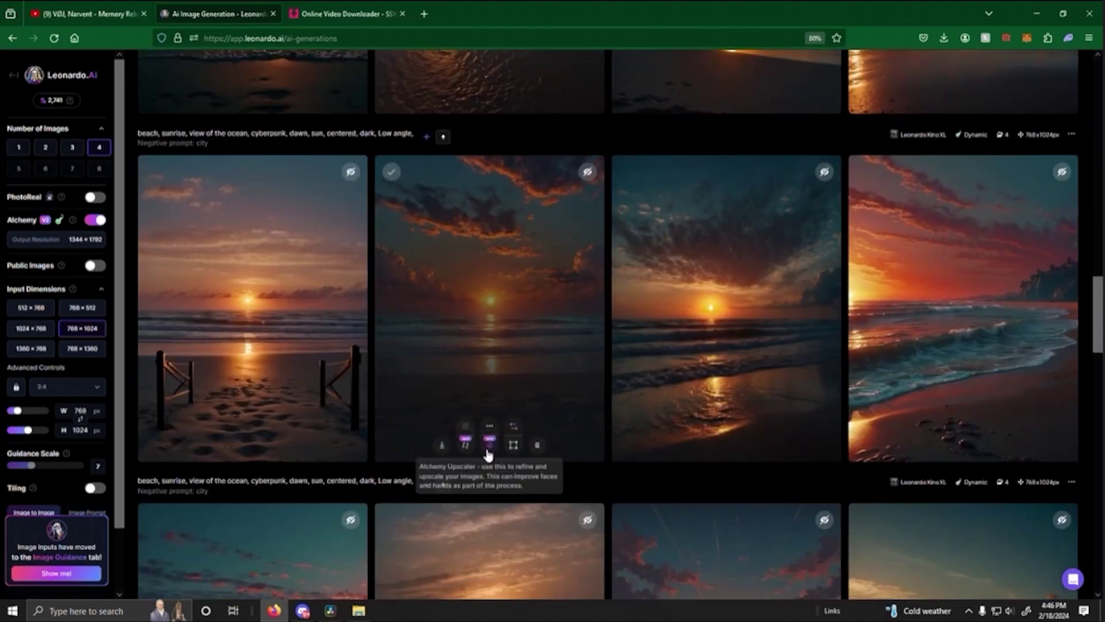
pyautogui.click(465, 444)
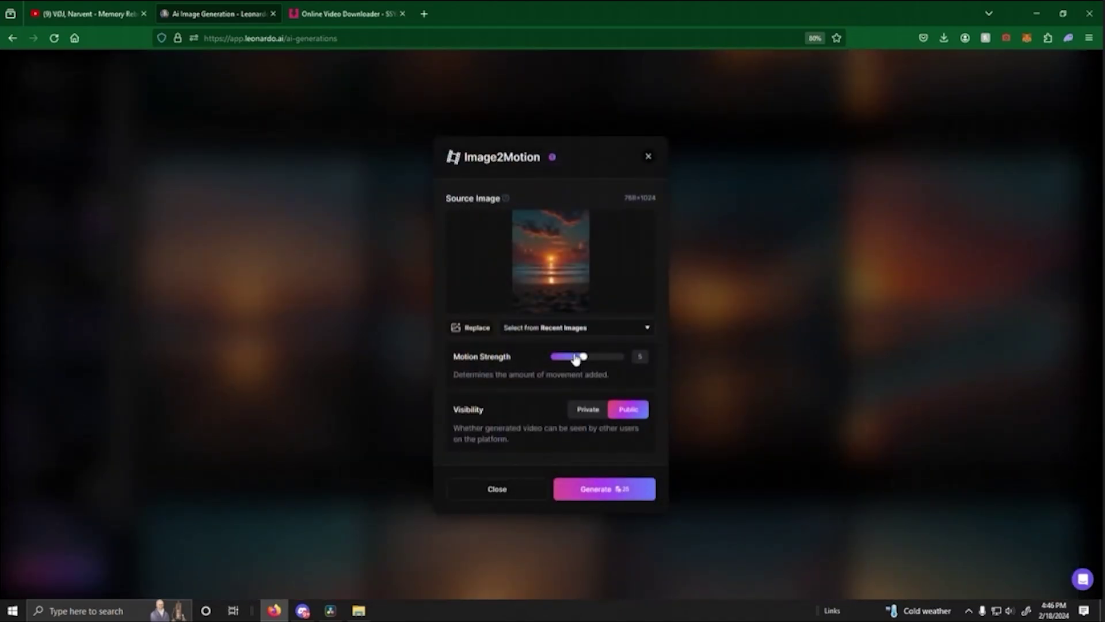
pyautogui.click(601, 495)
# Step: Look through the beach generations and replay the earlier orange-sunrise motion video enlarged
pyautogui.scroll(6, 686, 320)
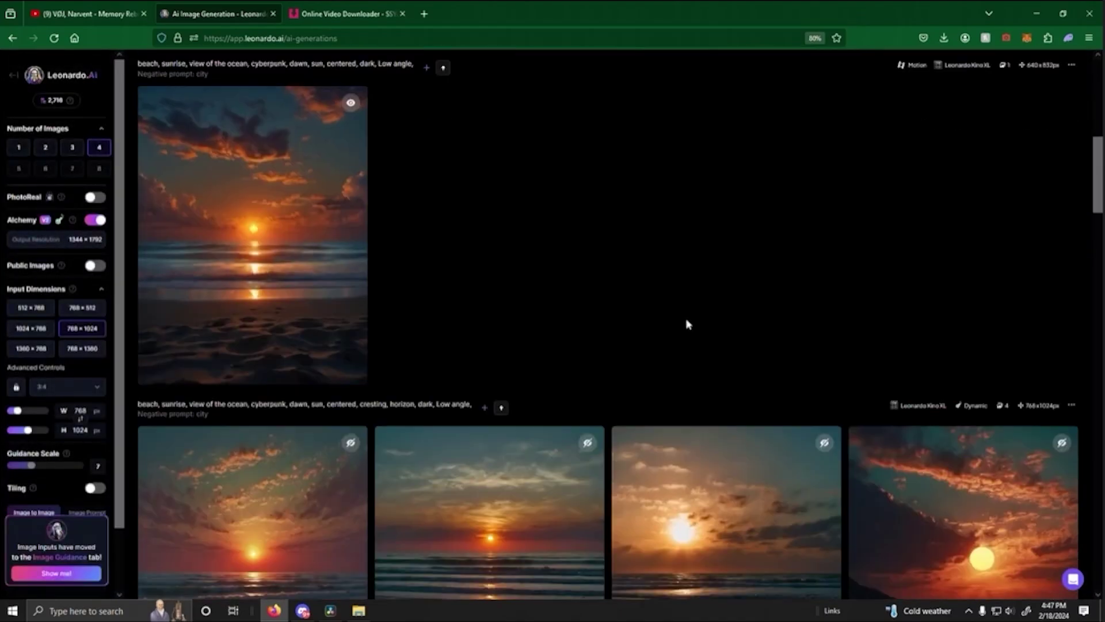
pyautogui.scroll(-4, 679, 305)
pyautogui.scroll(-3, 679, 305)
pyautogui.click(300, 457)
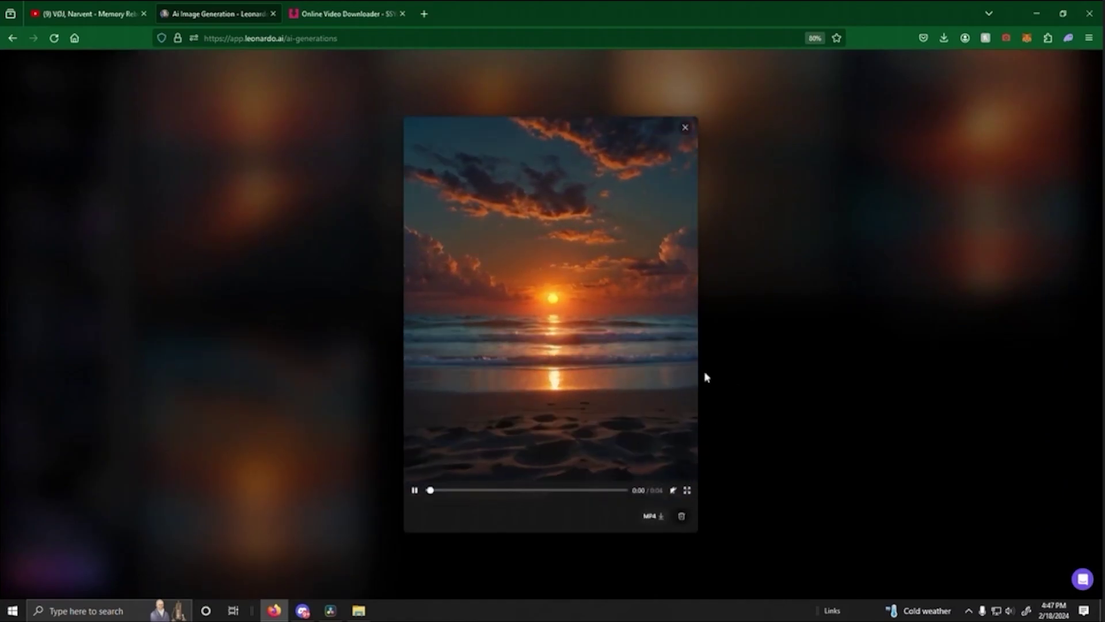
pyautogui.click(784, 370)
# Step: Open the newest orange-sunrise motion video in the generation history and download it as MP4
pyautogui.scroll(5, 494, 407)
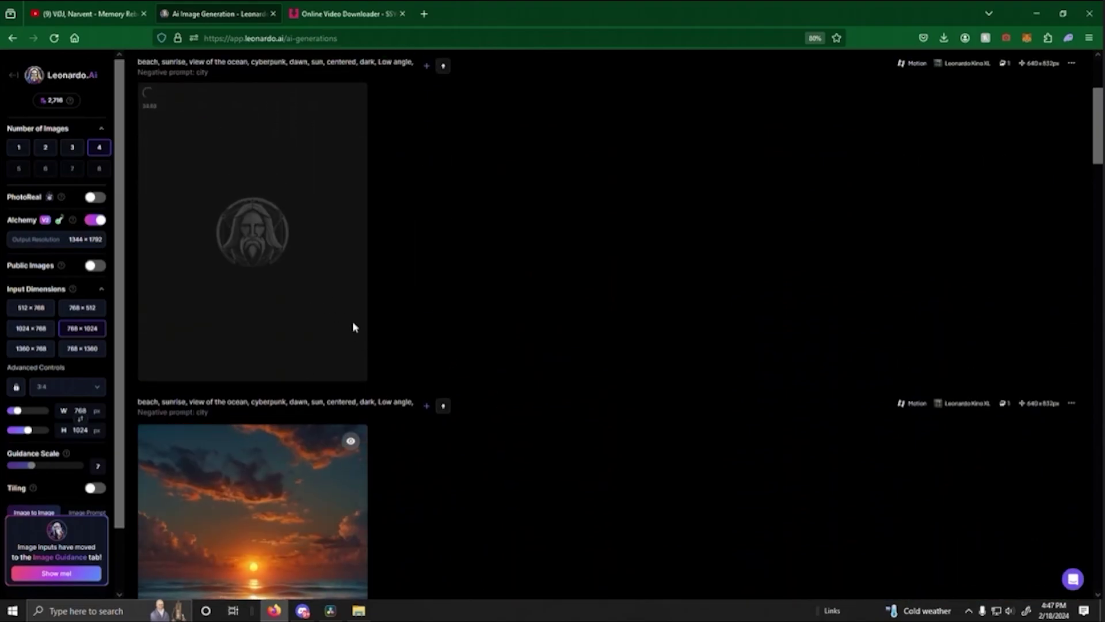
pyautogui.scroll(1, 389, 289)
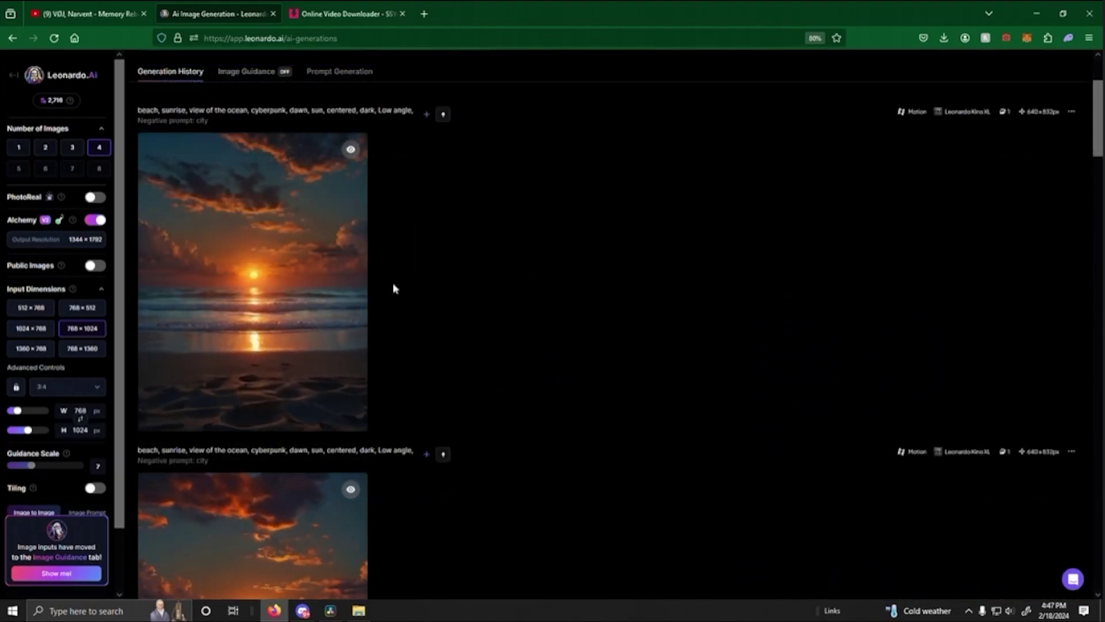
pyautogui.click(316, 306)
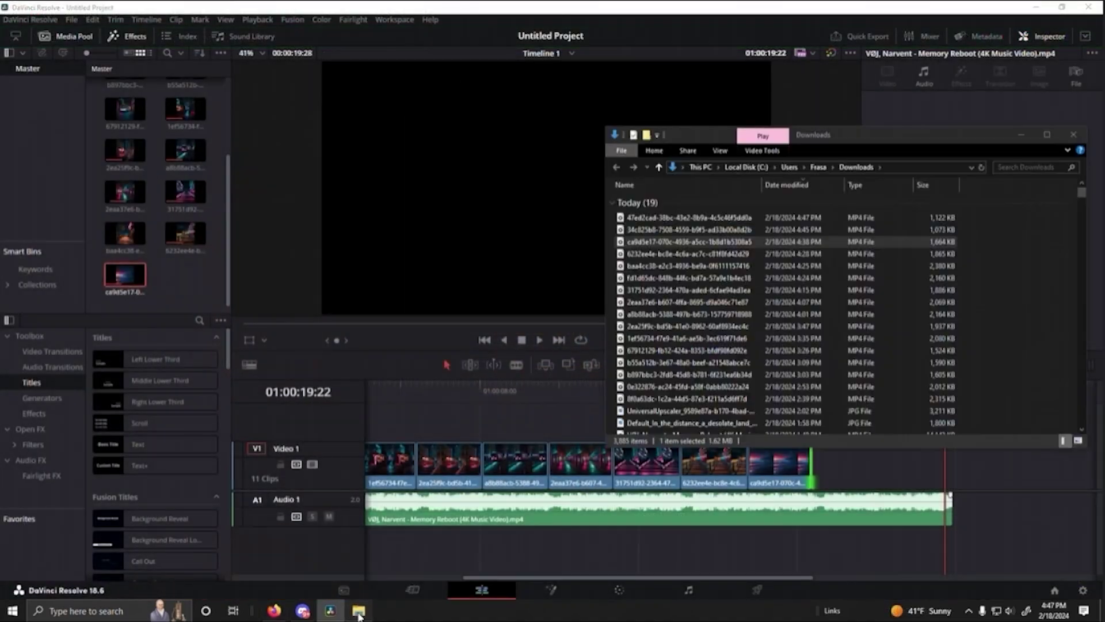
# Step: In DaVinci Resolve, place the downloaded 47ed2cad clip after the beach clip on Video 1, trim it to 00:00:03:17 and save the project
pyautogui.moveTo(643, 223); pyautogui.dragTo(881, 464)
pyautogui.click(746, 402)
pyautogui.press('space')
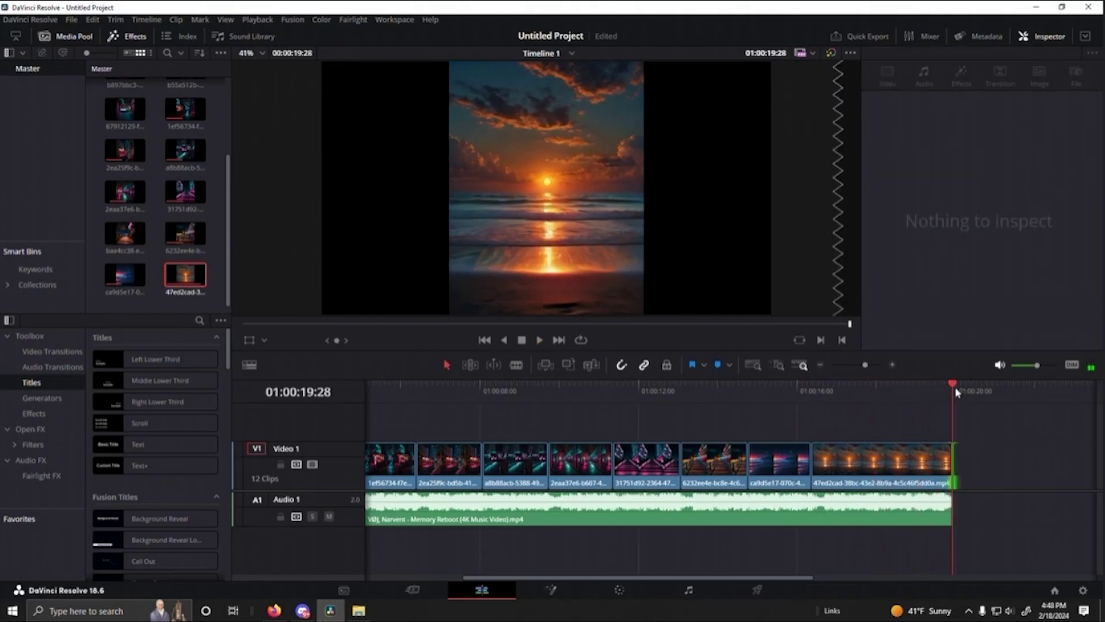
pyautogui.hotkey('ctrl', 's')
# Step: Play the whole edit from 01:00:00:00 and replay its opening from 01:00:01:00
pyautogui.moveTo(951, 383); pyautogui.dragTo(366, 420)
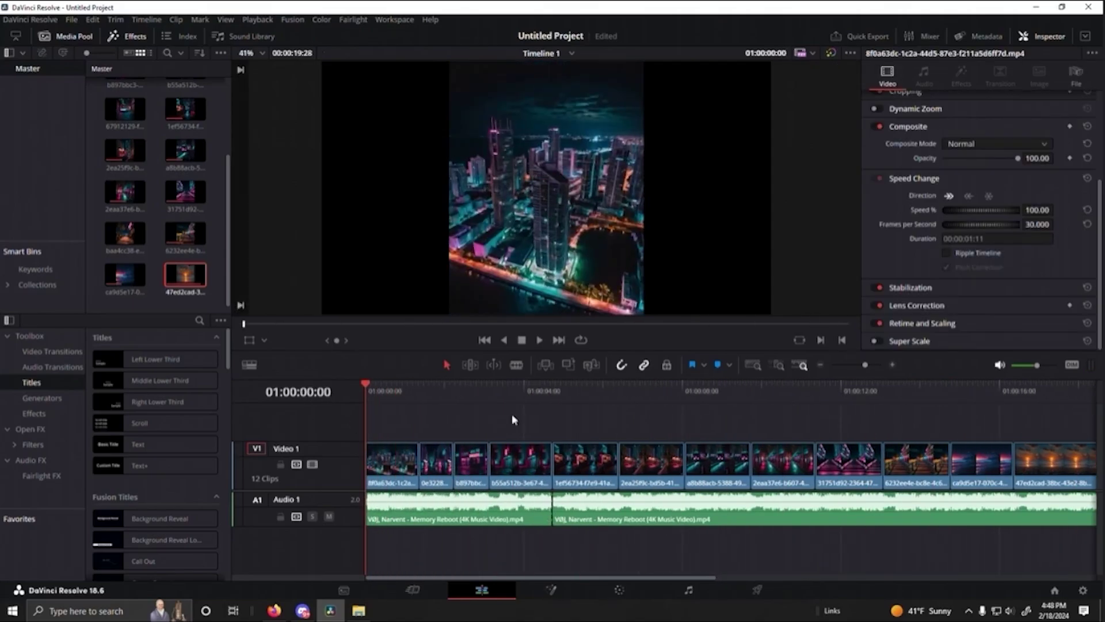
pyautogui.press('space')
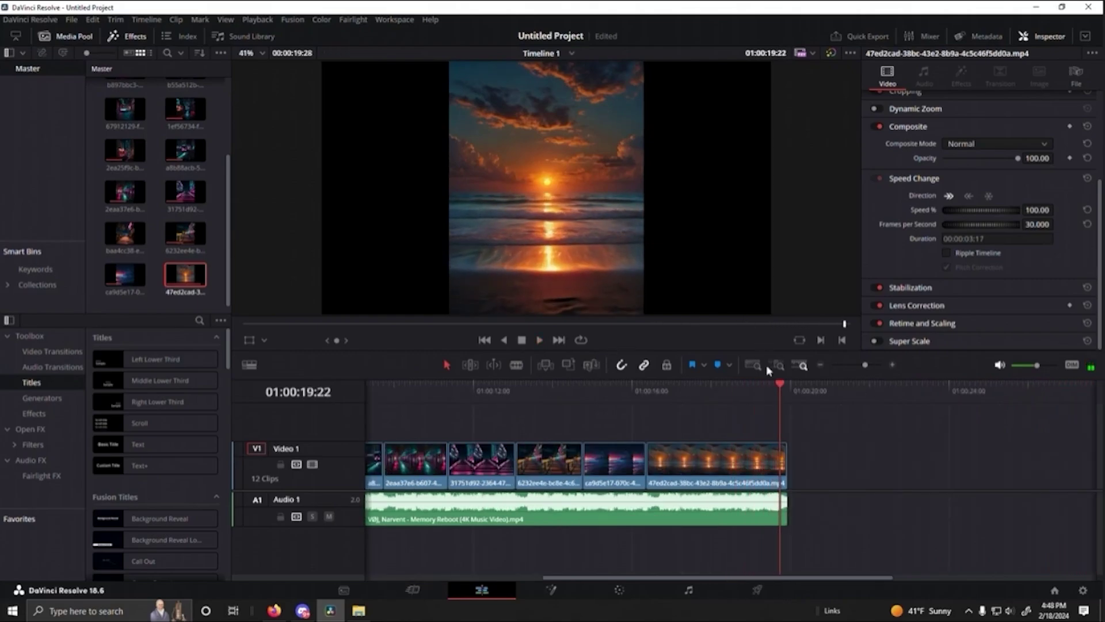
pyautogui.moveTo(780, 390); pyautogui.dragTo(404, 412)
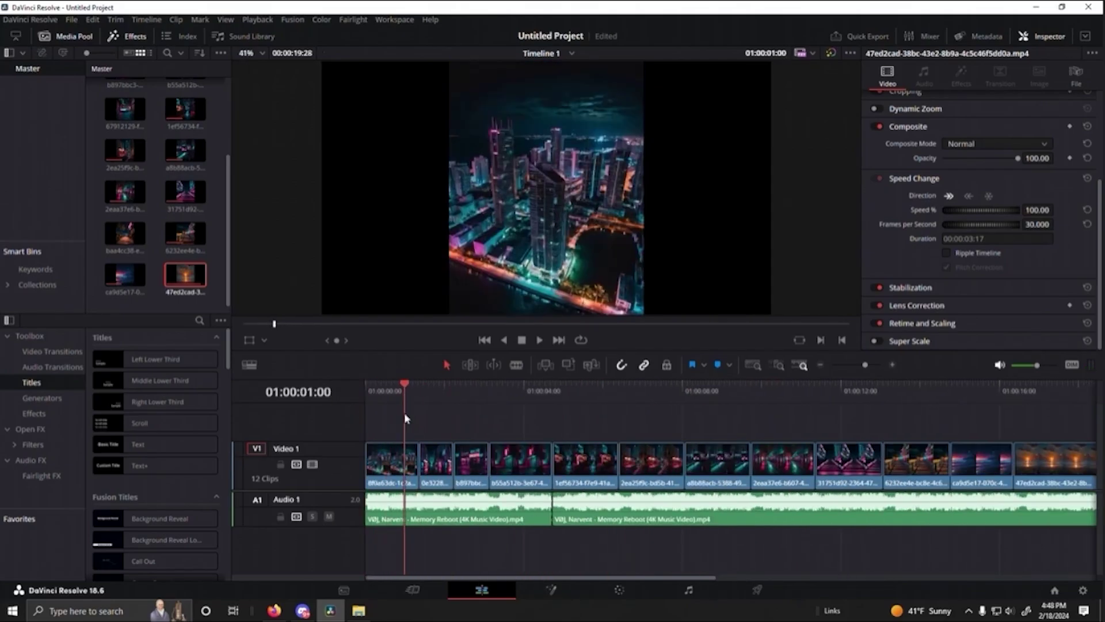
pyautogui.press('space')
pyautogui.press('space')
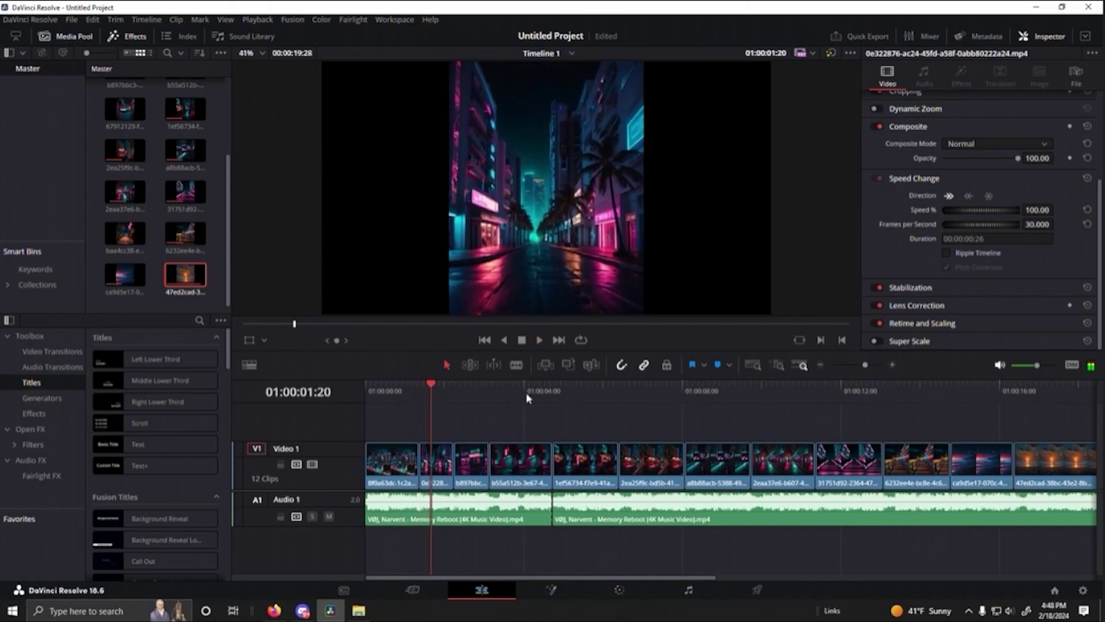
# Step: Try shortening the final sunrise clip and the music to end at 01:00:18:04 and replay the ending
pyautogui.click(425, 390)
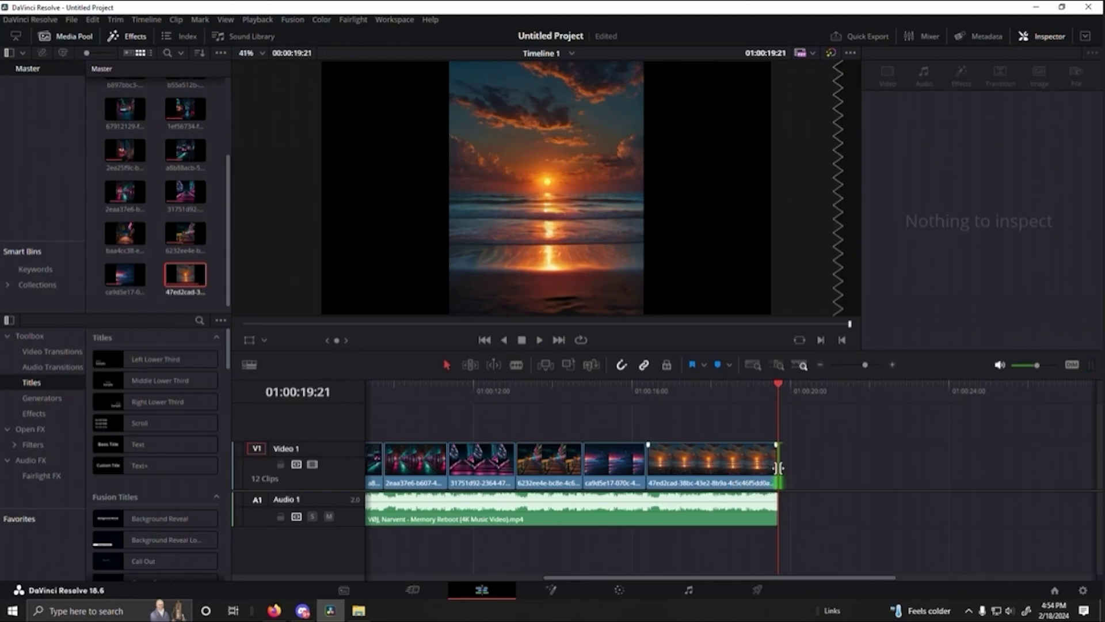
pyautogui.moveTo(777, 510); pyautogui.dragTo(717, 510)
pyautogui.click(769, 478)
pyautogui.moveTo(778, 465); pyautogui.dragTo(721, 481)
pyautogui.moveTo(758, 389); pyautogui.dragTo(633, 410)
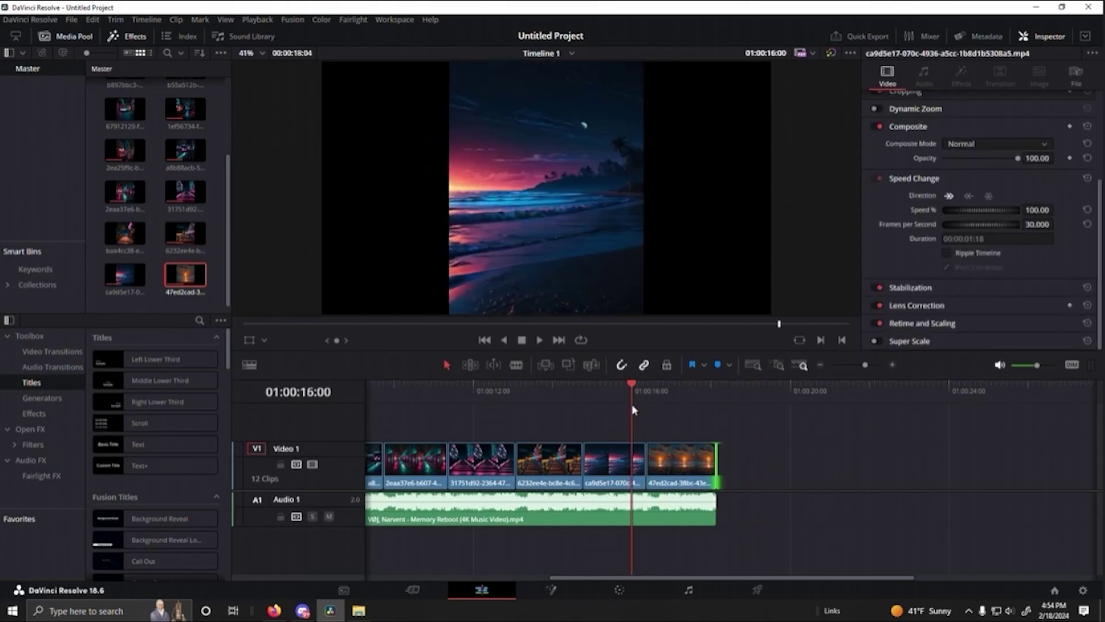
pyautogui.click(715, 391)
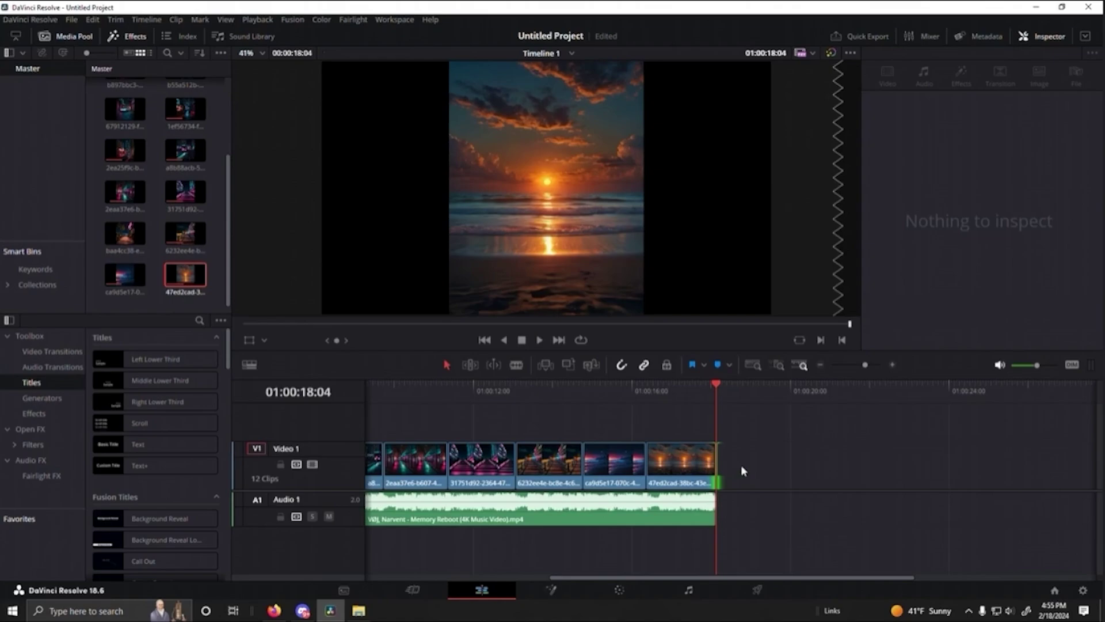
pyautogui.click(671, 390)
pyautogui.moveTo(672, 391)
pyautogui.mouseDown()
pyautogui.moveTo(710, 398)
pyautogui.moveTo(671, 410)
pyautogui.mouseUp()
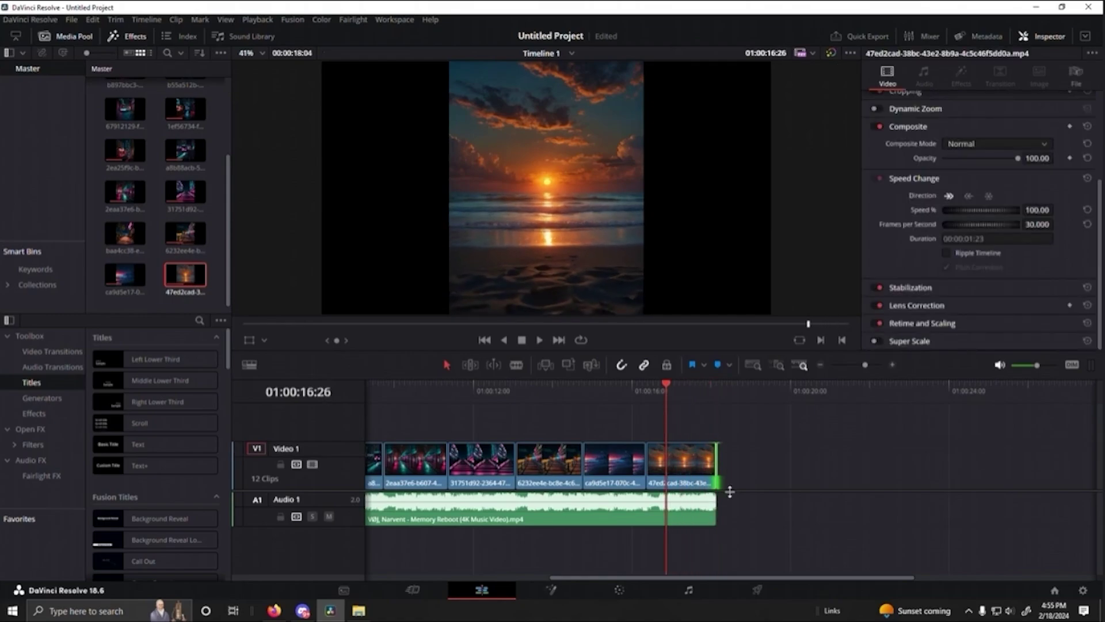
# Step: Extend the final clip and music back to 01:00:19:21, try ending them at 01:00:17:27, and undo that last trim
pyautogui.moveTo(717, 477); pyautogui.dragTo(779, 477)
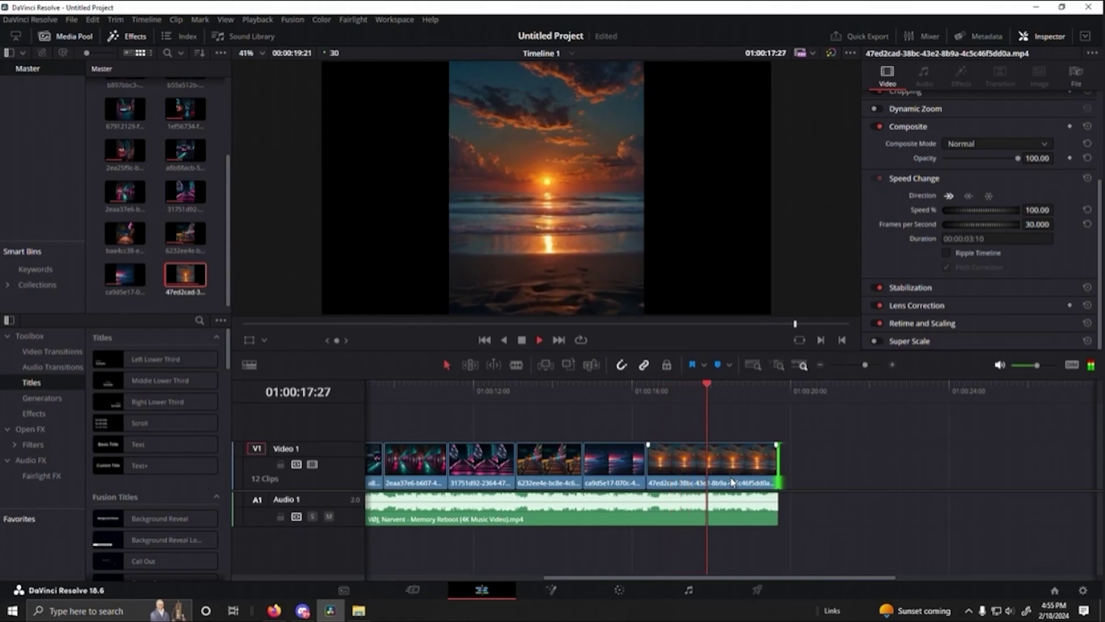
pyautogui.moveTo(778, 478); pyautogui.dragTo(708, 483)
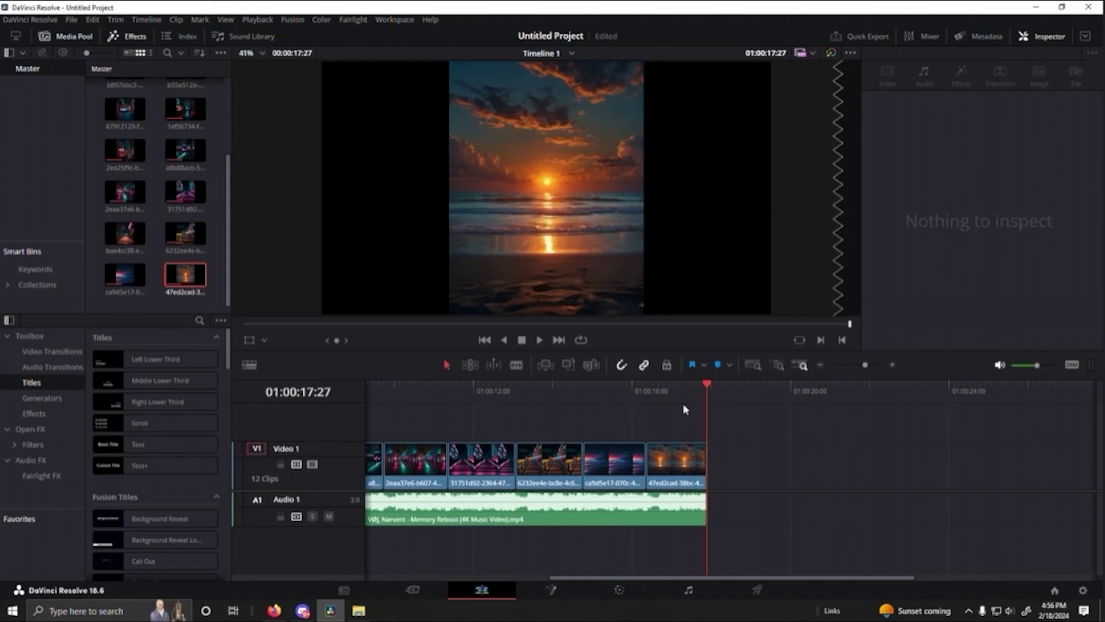
pyautogui.hotkey('ctrl', 'z')
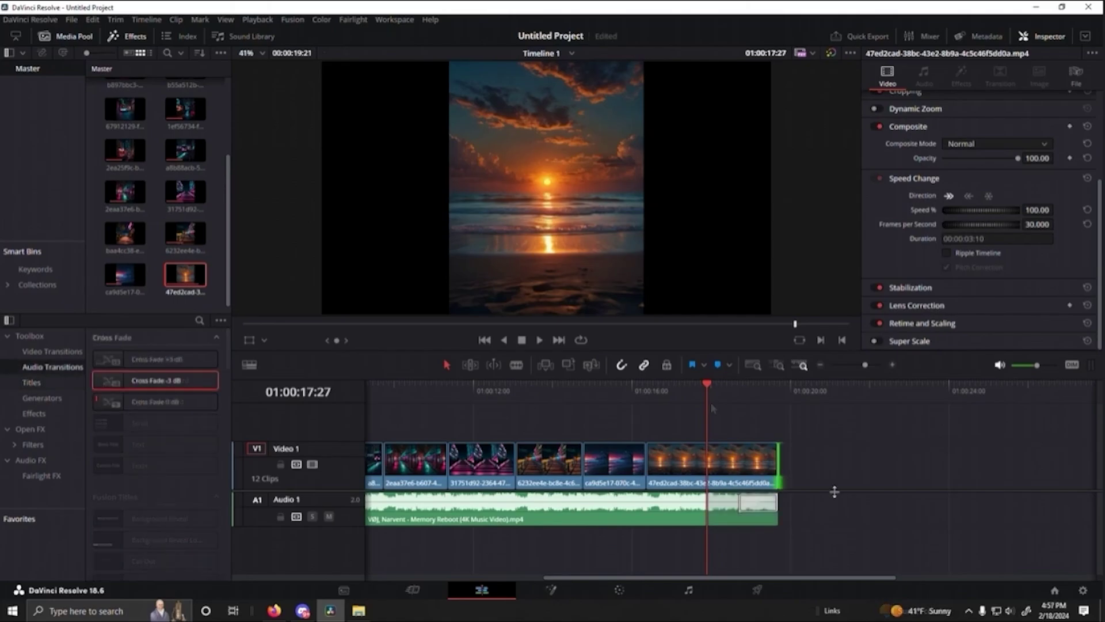
# Step: Play the ending from 01:00:17:27 and replay it to check the music's closing Cross Fade -3 dB
pyautogui.press('space')
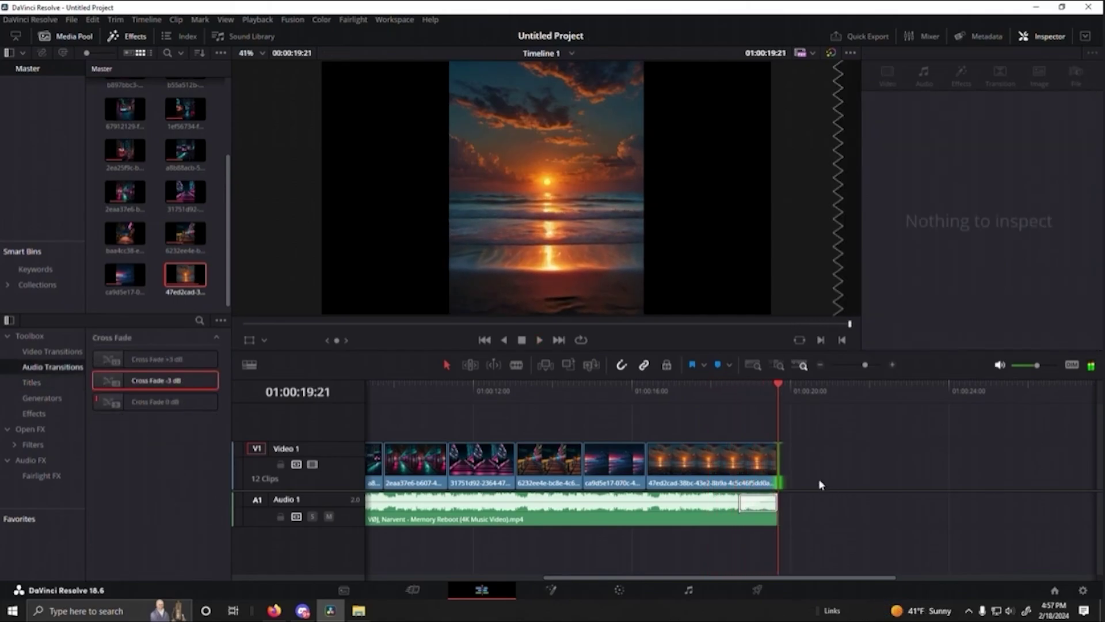
pyautogui.moveTo(766, 387); pyautogui.dragTo(694, 394)
pyautogui.press('space')
# Step: Add a Cross Dissolve video transition to the end of the final 47ed2cad sunrise clip
pyautogui.click(51, 351)
pyautogui.scroll(-3, 149, 429)
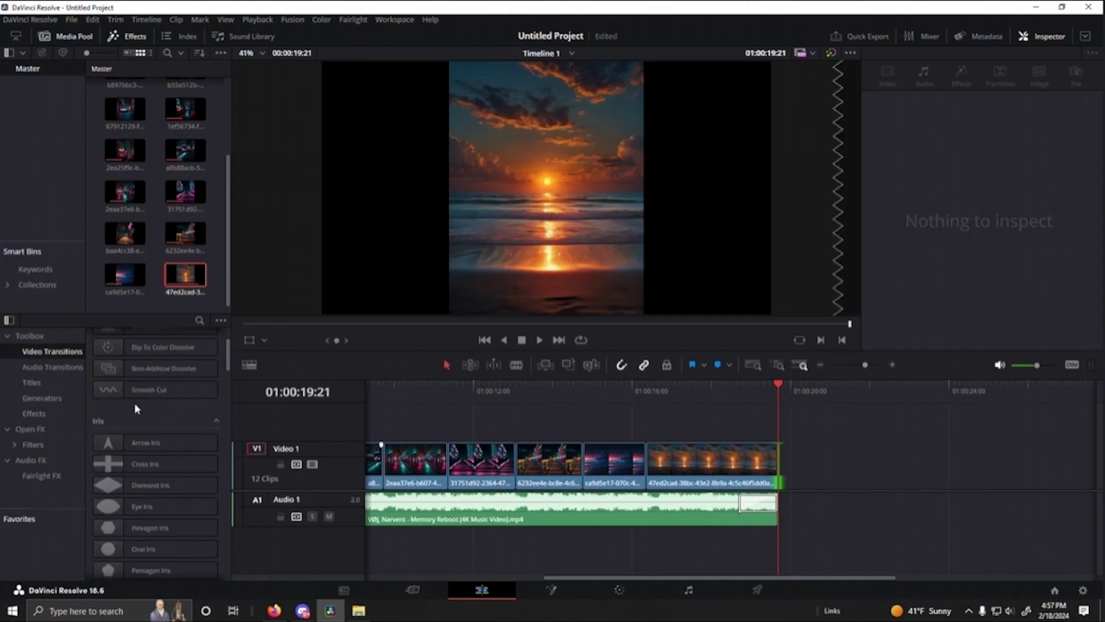
pyautogui.scroll(-7, 173, 431)
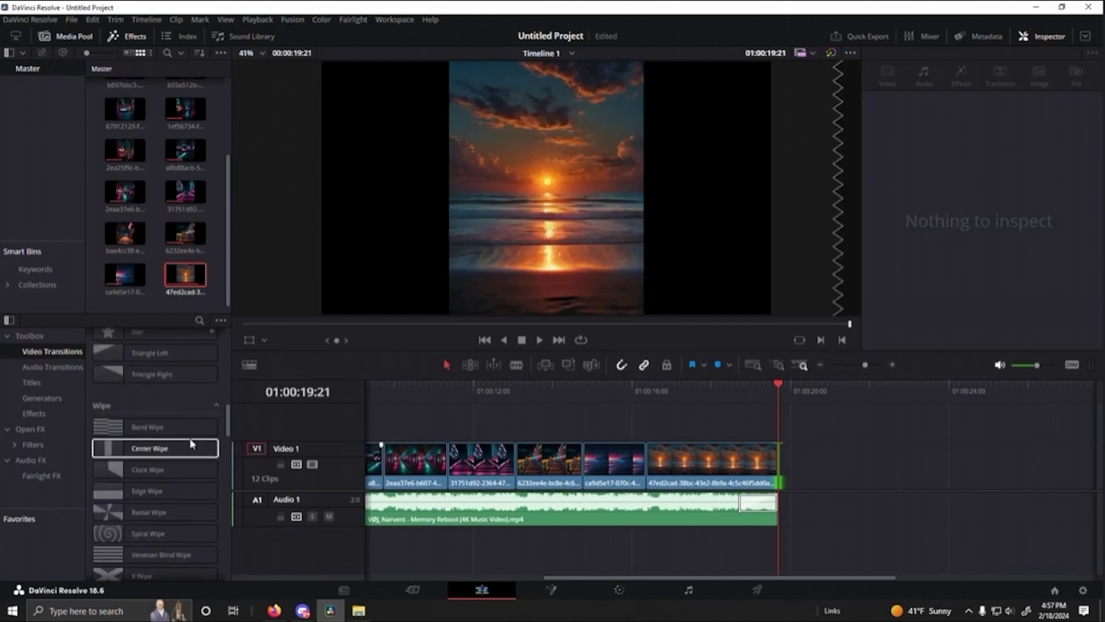
pyautogui.scroll(10, 190, 426)
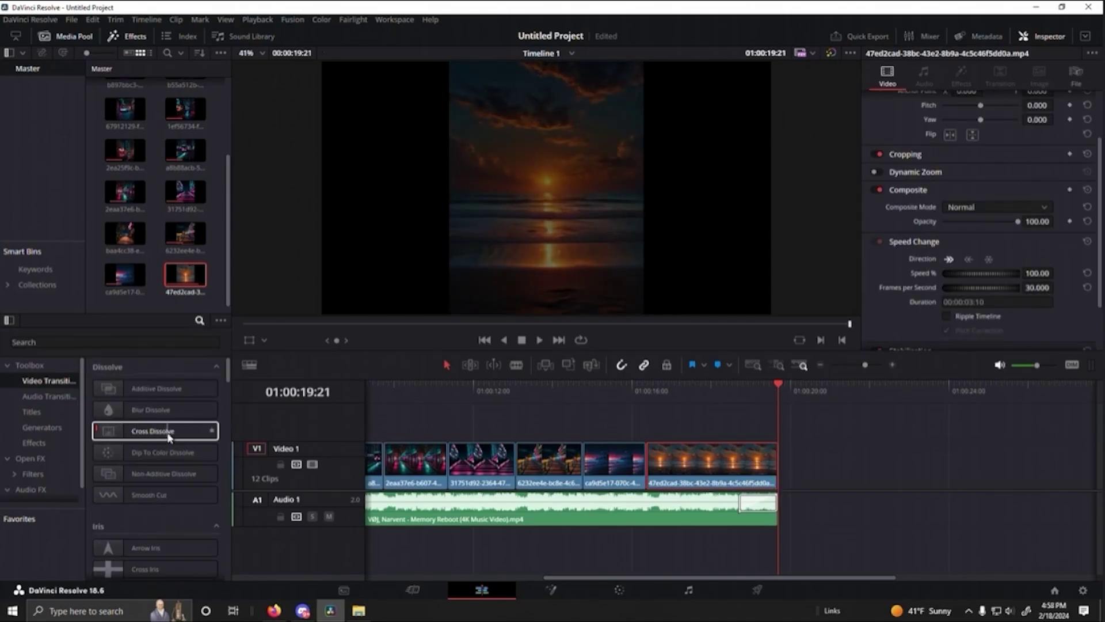
pyautogui.moveTo(169, 438); pyautogui.dragTo(775, 392)
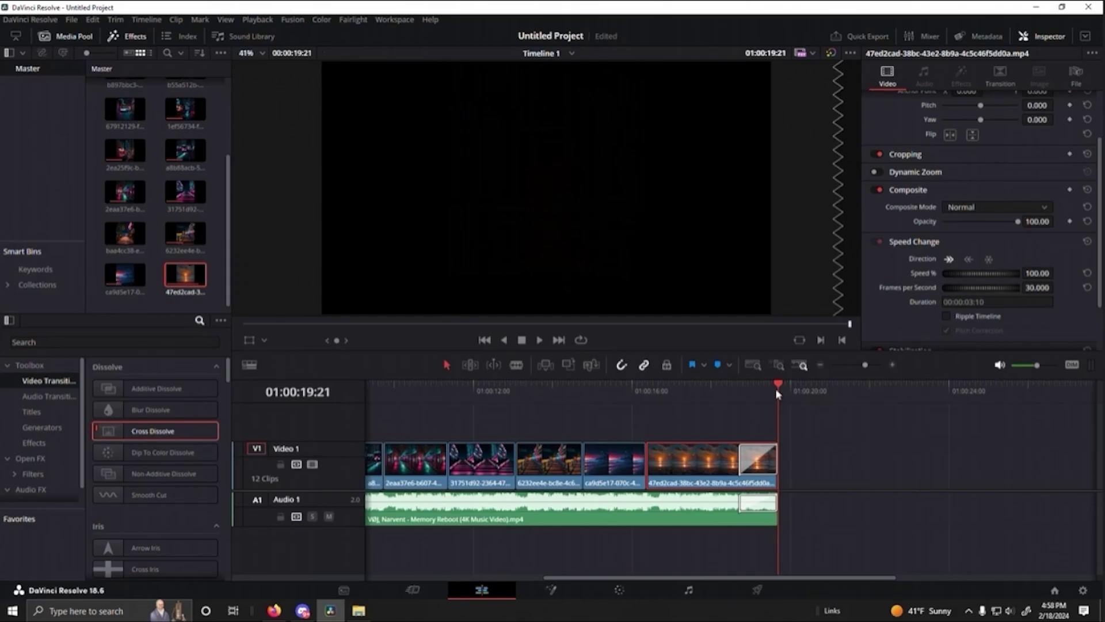
# Step: Lengthen the closing Cross Dissolve to 1.3 seconds (40 frames), match the music's cross fade to it, and replay the final clip
pyautogui.press('/')
pyautogui.click(739, 504)
pyautogui.click(658, 395)
pyautogui.press('space')
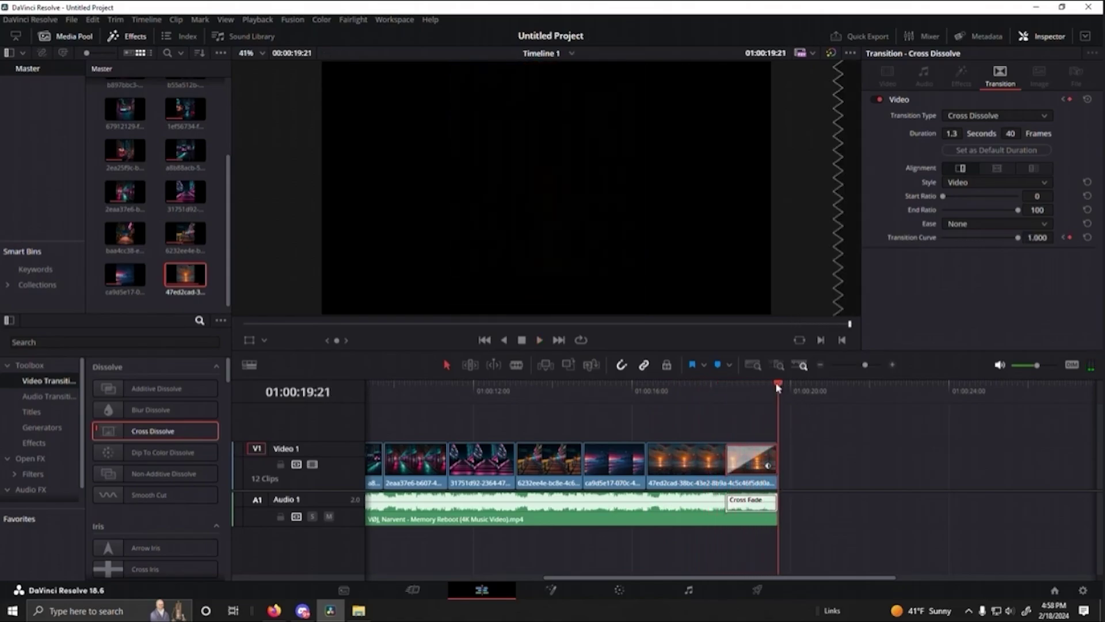
pyautogui.click(659, 395)
pyautogui.moveTo(659, 394); pyautogui.dragTo(652, 394)
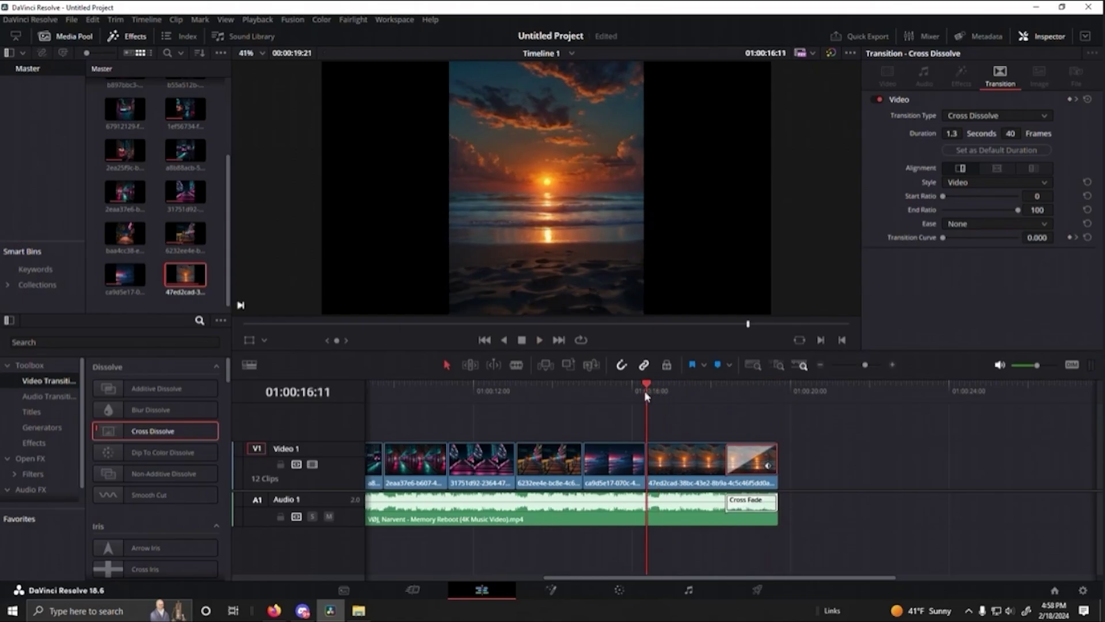
pyautogui.press('space')
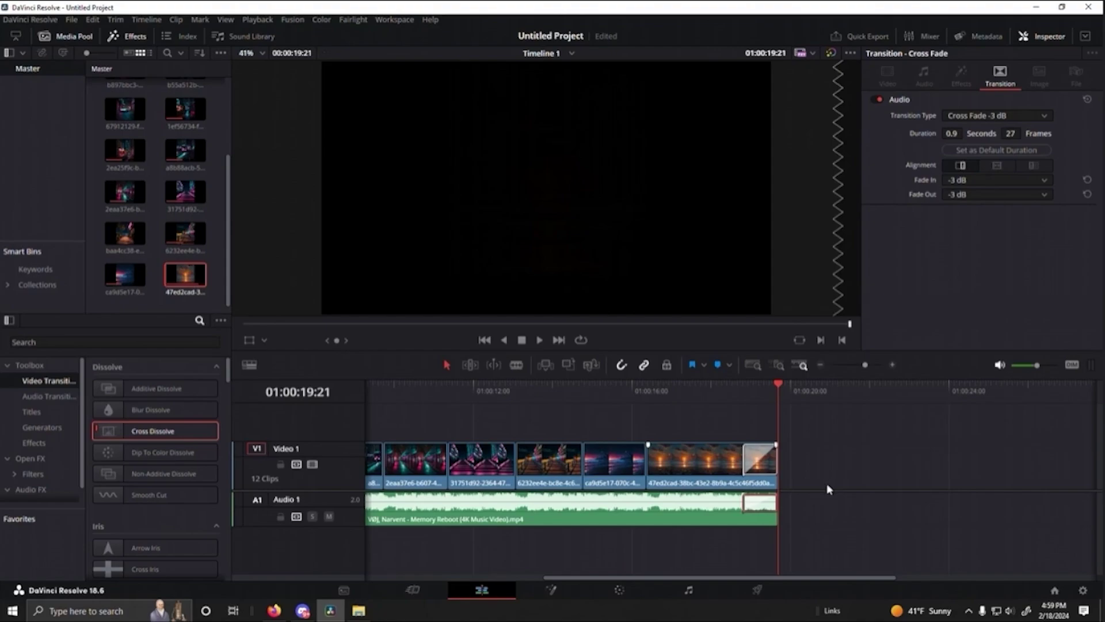
# Step: Lengthen the closing Cross Dissolve to 1.4 seconds (41 frames) and replay the final sunrise clip
pyautogui.moveTo(744, 460); pyautogui.dragTo(725, 461)
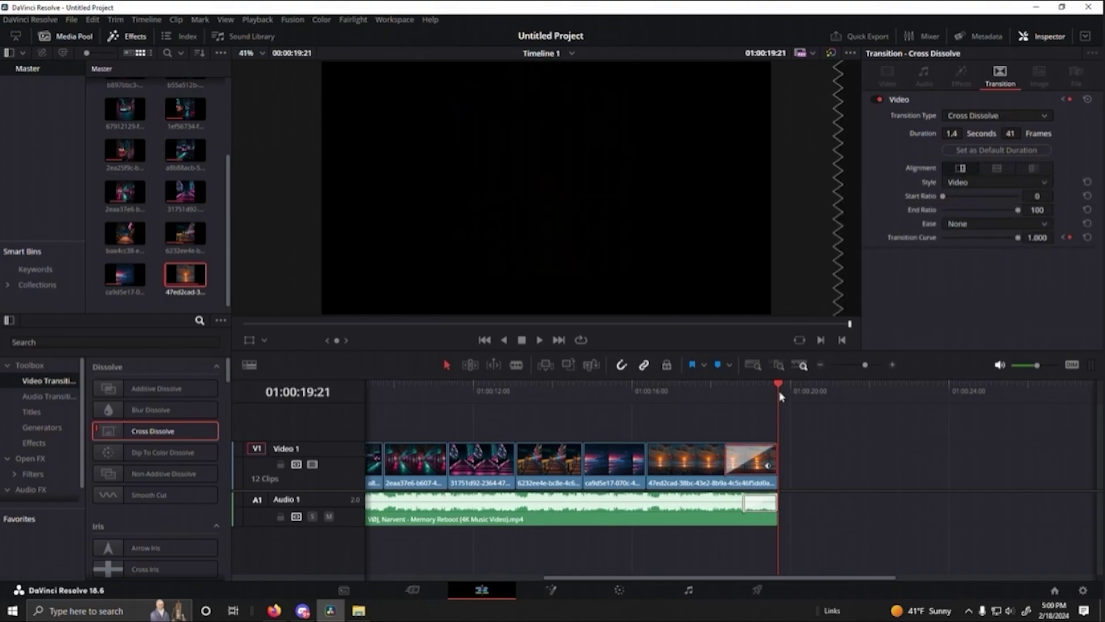
pyautogui.moveTo(783, 396); pyautogui.dragTo(649, 411)
pyautogui.press('space')
pyautogui.click(820, 432)
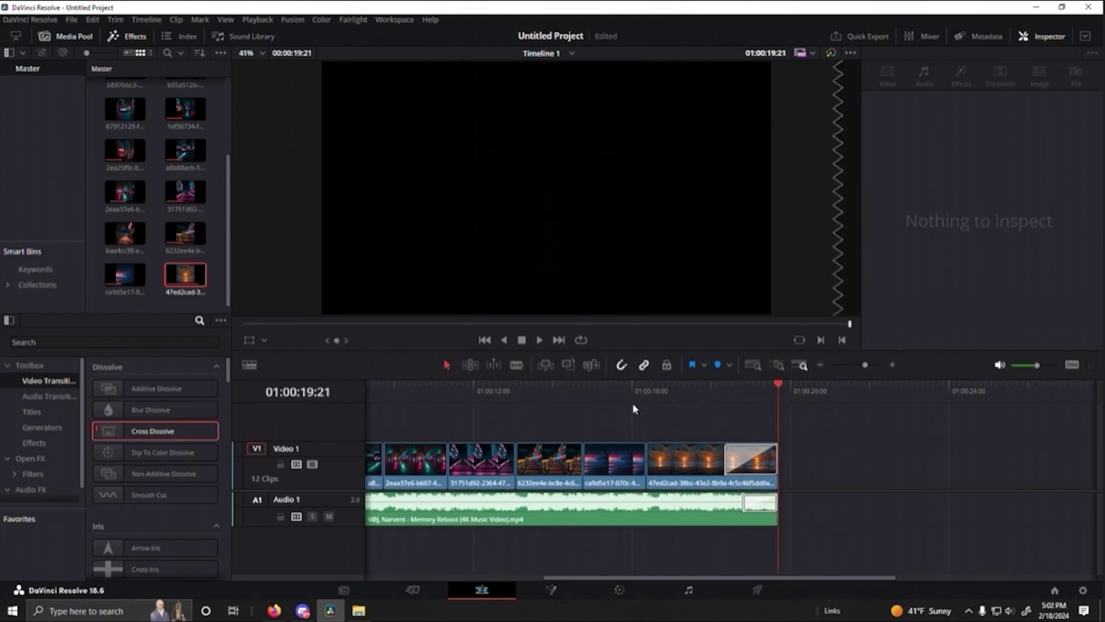
pyautogui.moveTo(776, 388); pyautogui.dragTo(457, 415)
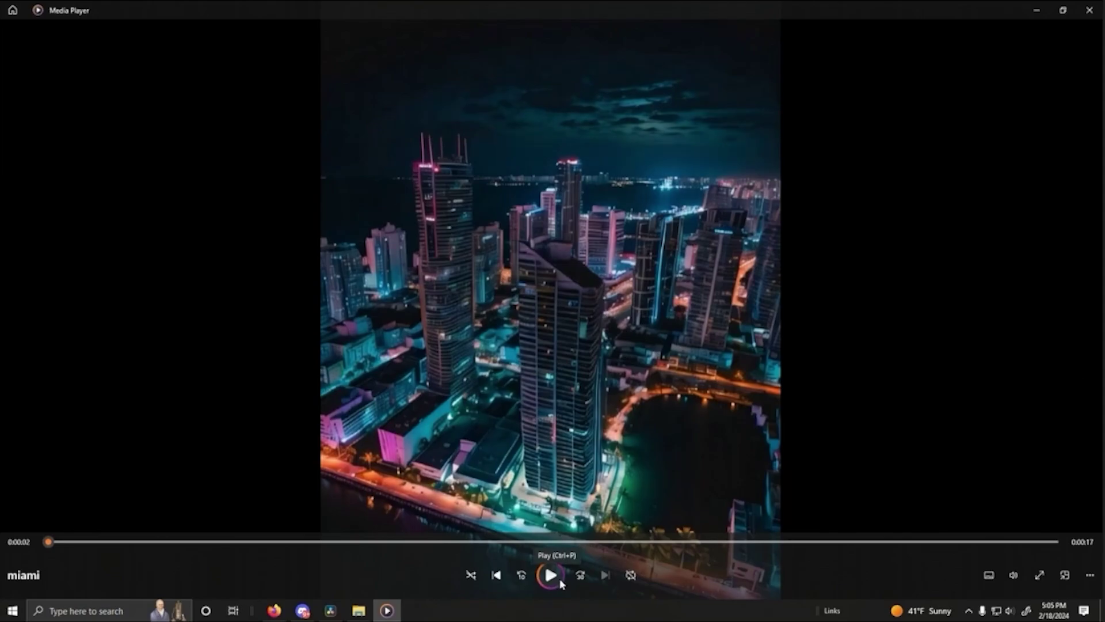
# Step: Play the exported miami video in Media Player
pyautogui.click(560, 578)
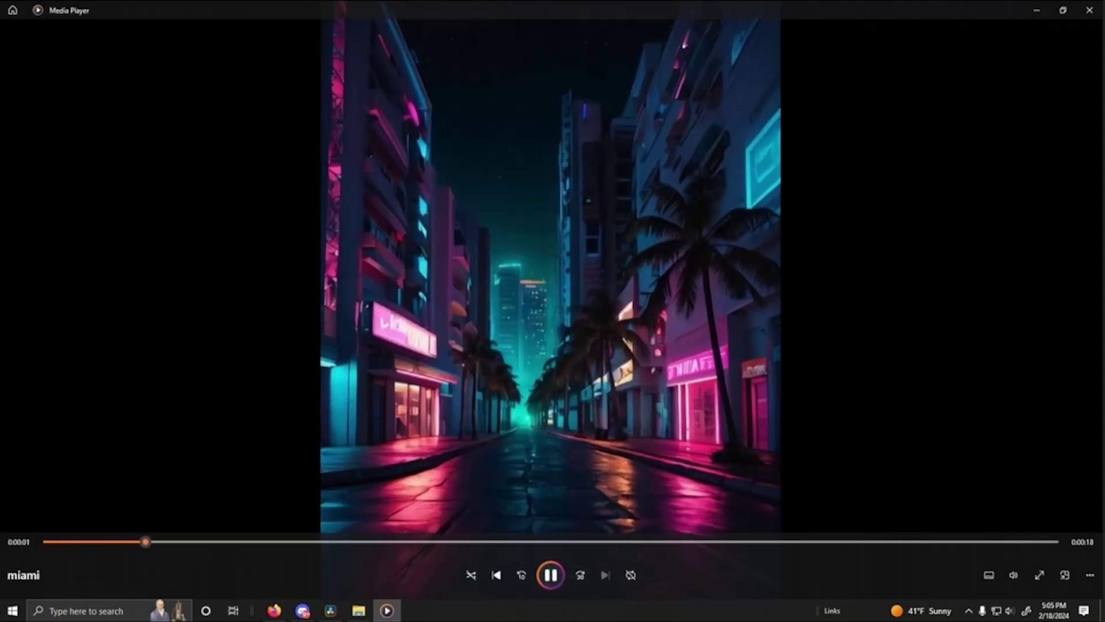